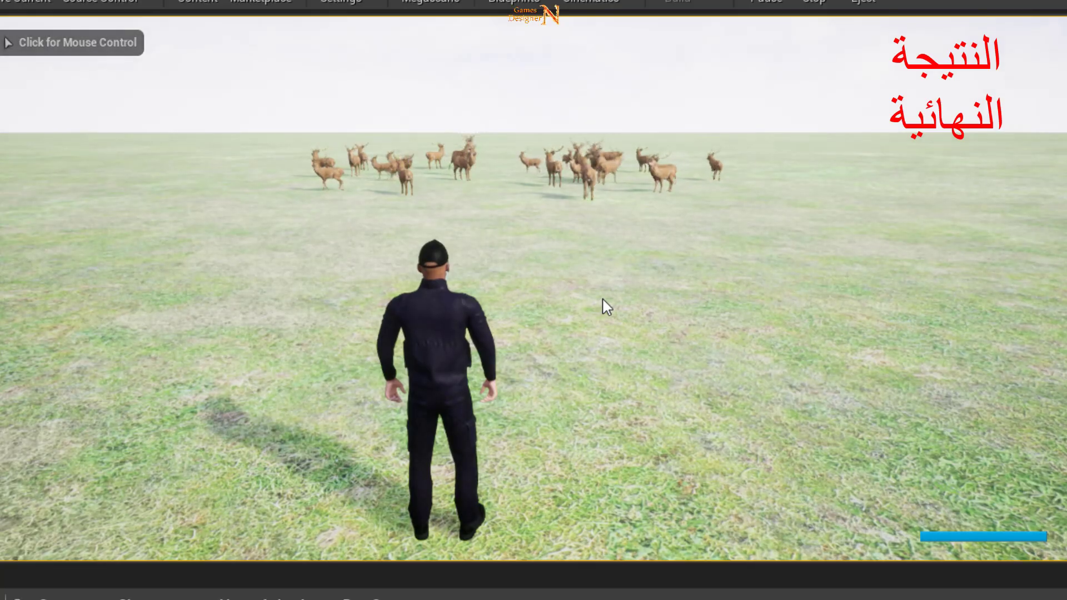
Step: Play the scene and run the character into the deer herd so the stags scatter
click(603, 300)
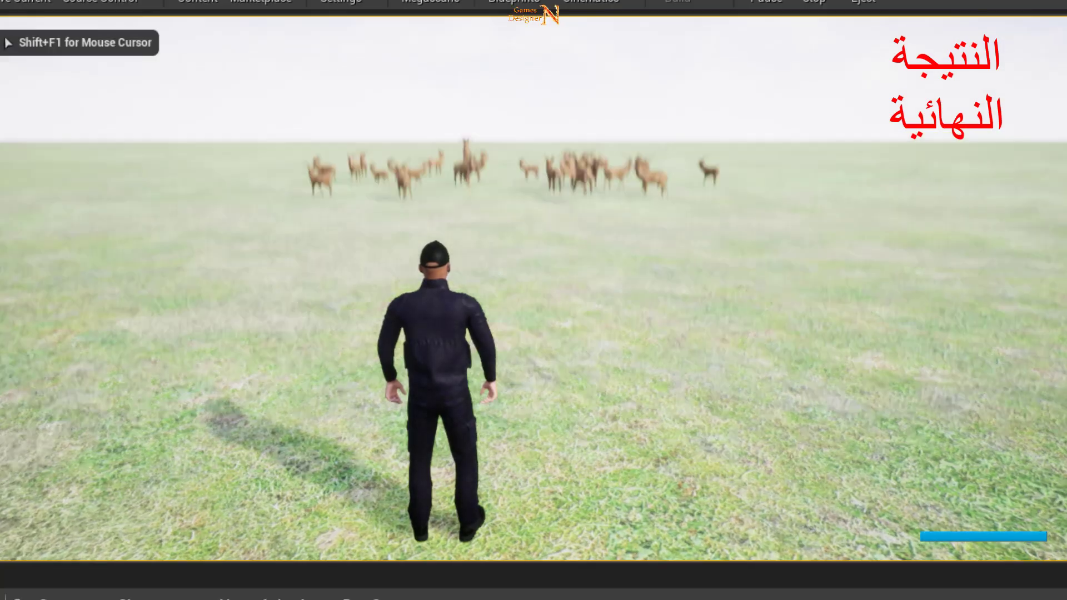
key(w)
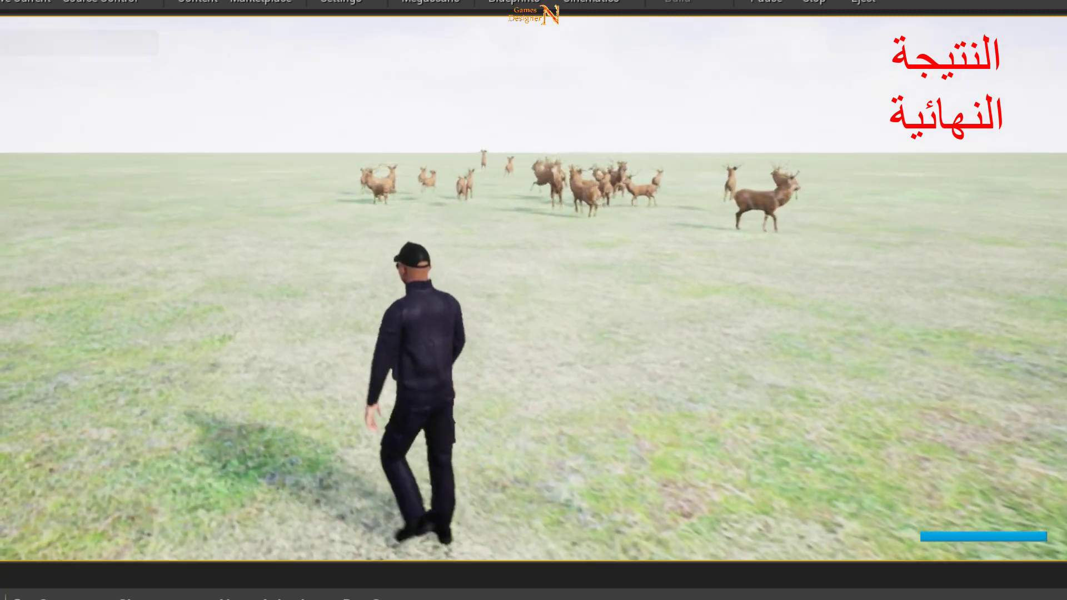
key(shift)
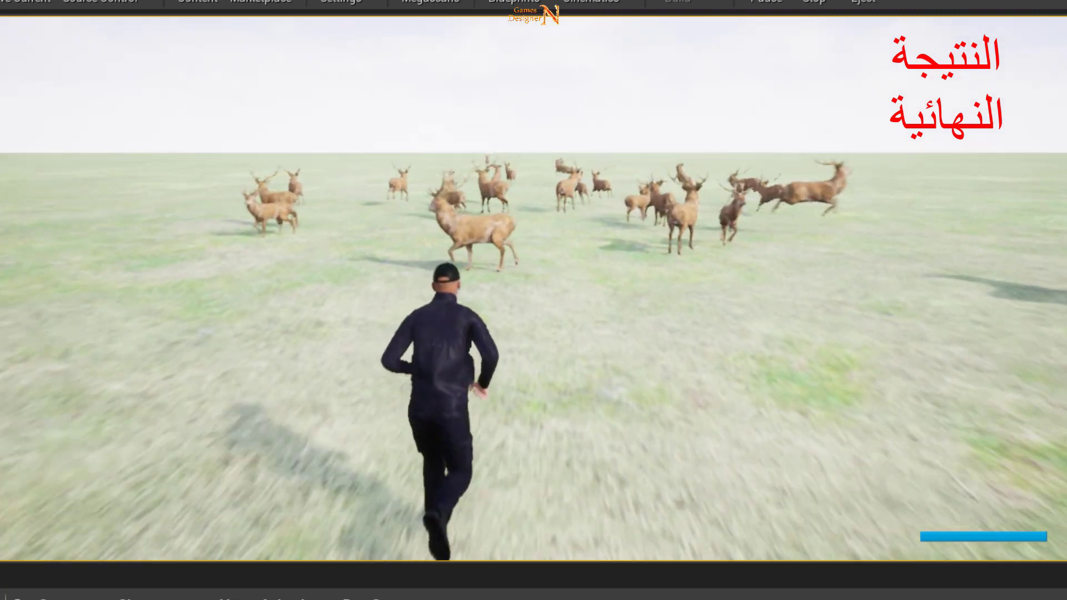
key(shift)
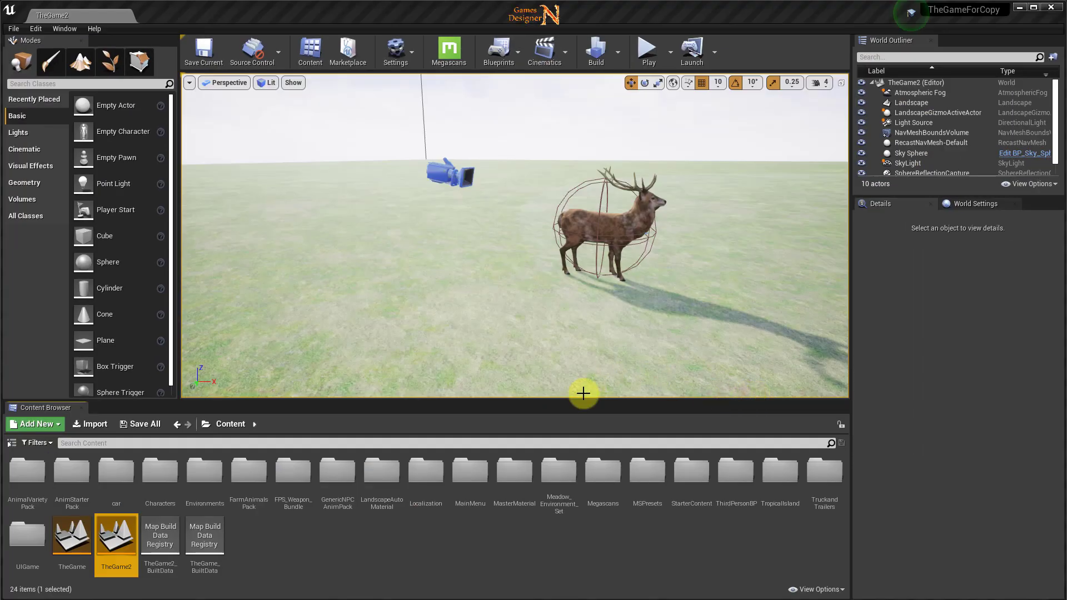
Step: Browse to Characters > AI > Animals > DeerStag and open IAStagBlueprint
click(158, 480)
double_click(158, 480)
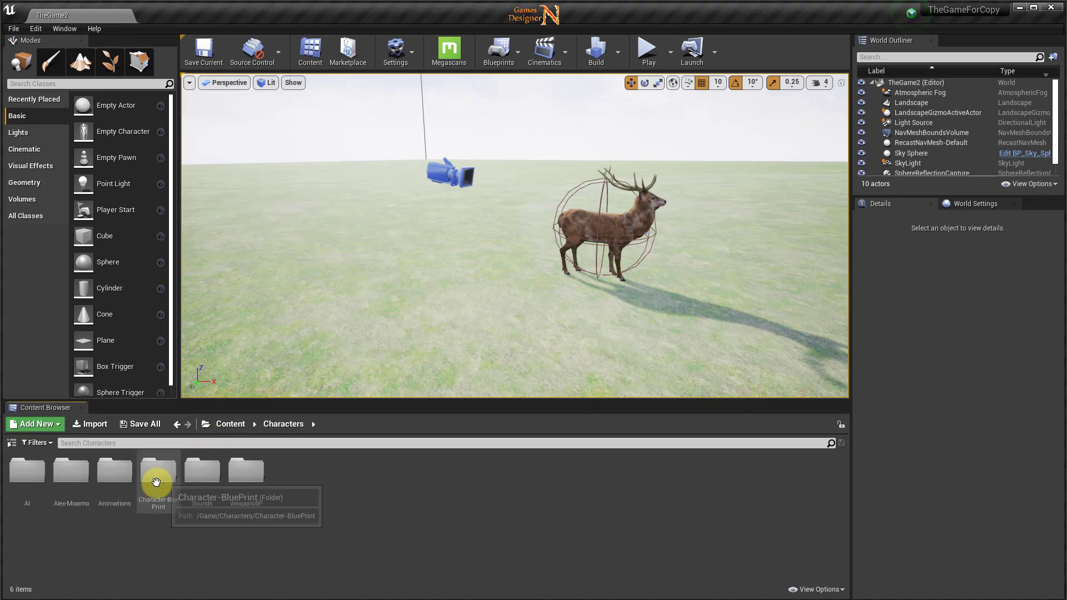
double_click(25, 488)
click(151, 489)
click(27, 478)
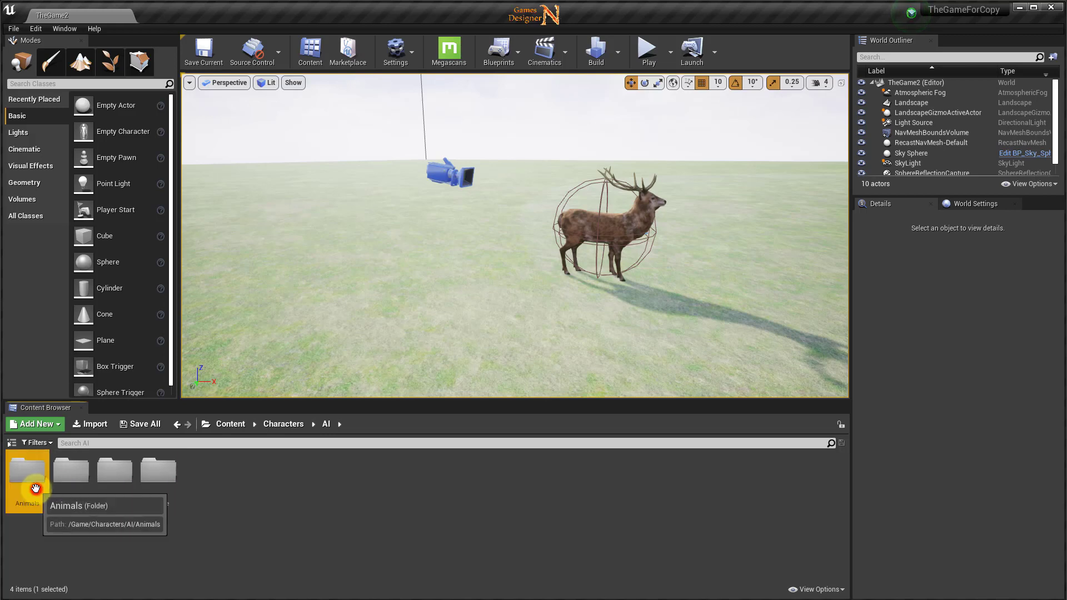
double_click(27, 478)
click(114, 479)
double_click(114, 478)
click(237, 564)
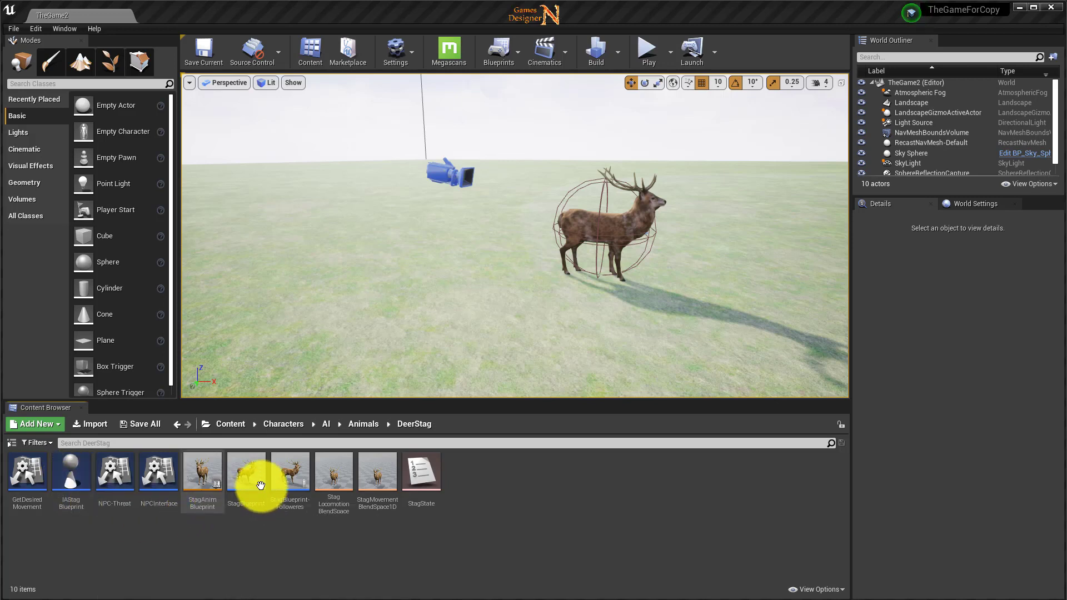
double_click(71, 484)
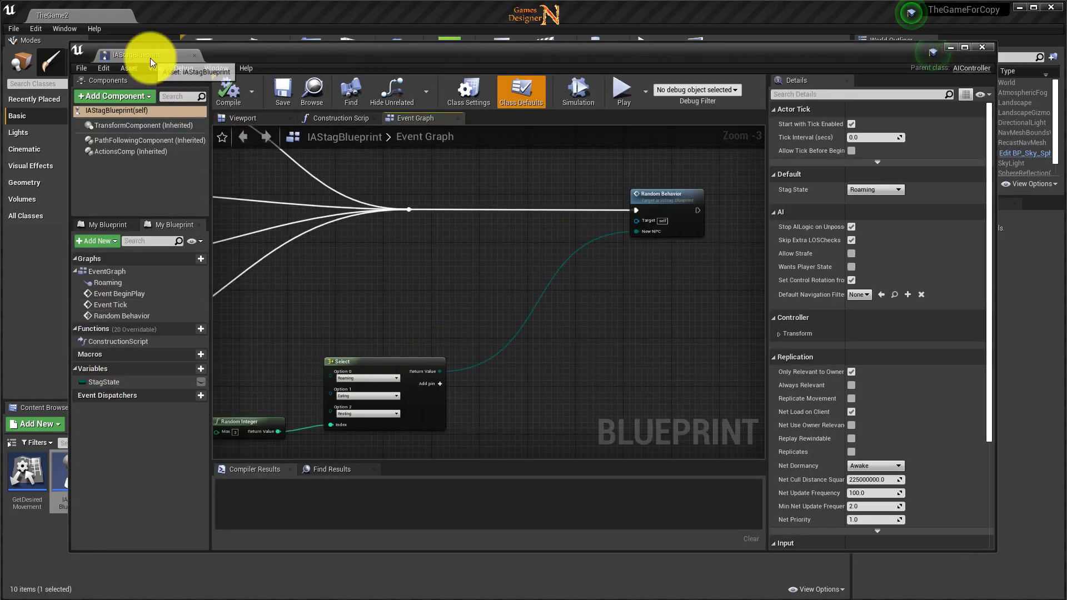
Step: Dock the IAStagBlueprint editor and add an AIPerception component with its default name
drag(150, 58, 165, 21)
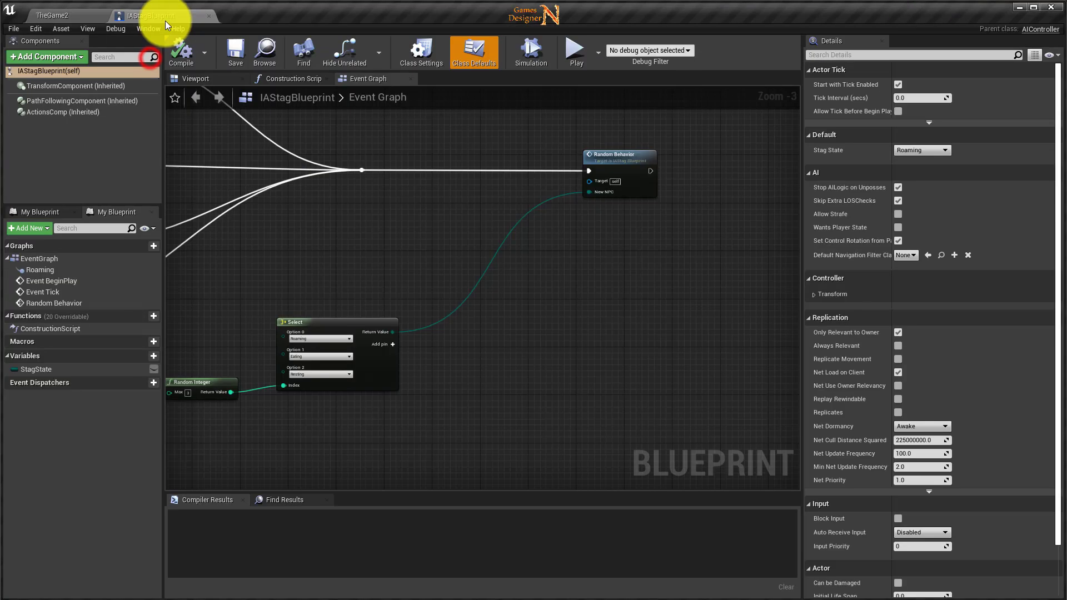
click(54, 67)
right_drag(213, 258, 297, 189)
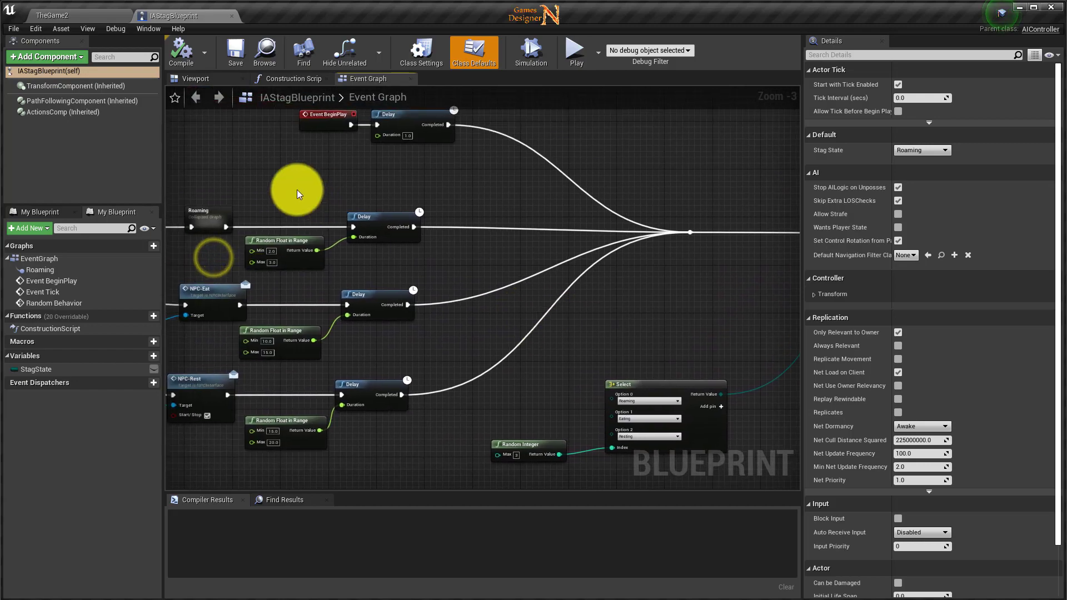
click(43, 59)
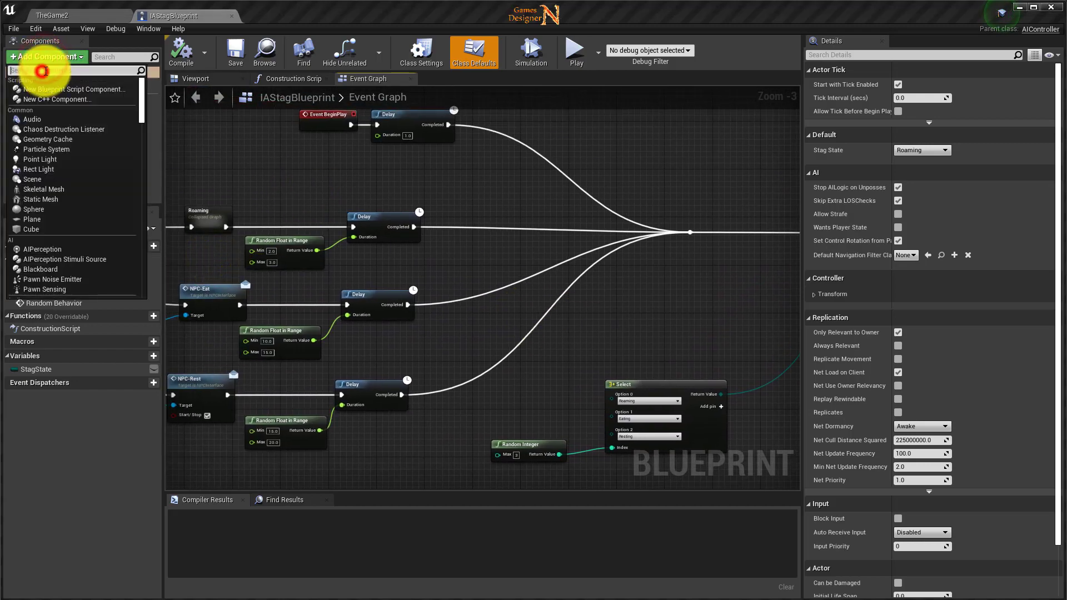
text(ai)
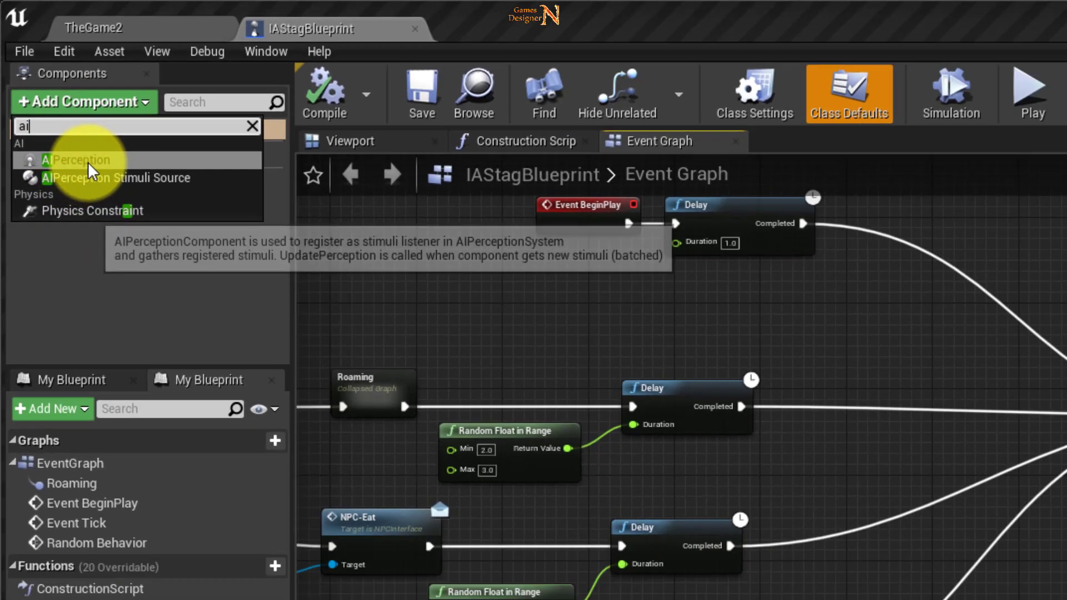
click(87, 162)
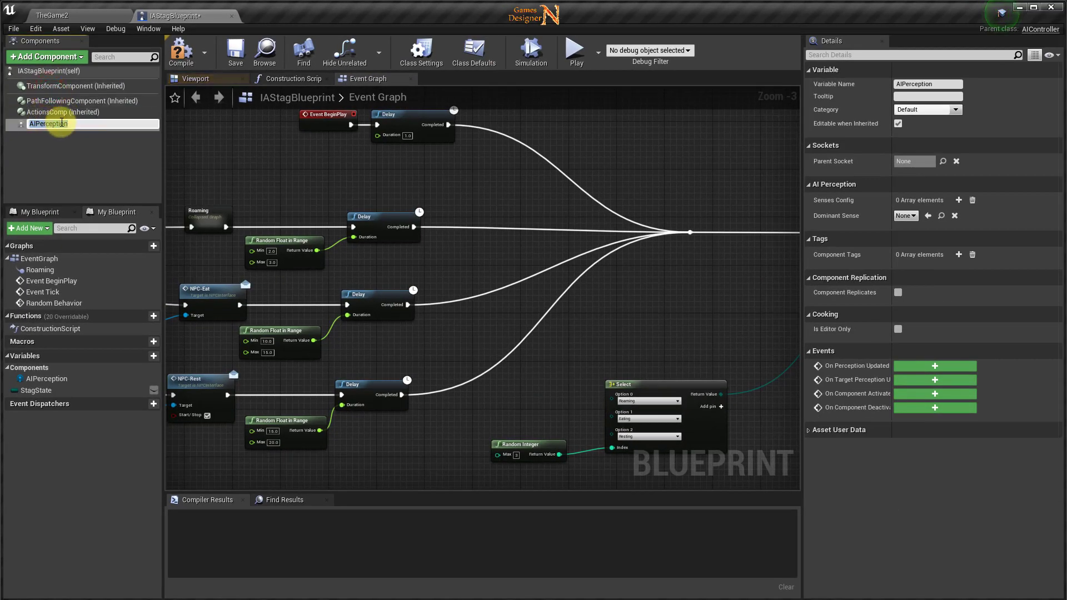
key(Return)
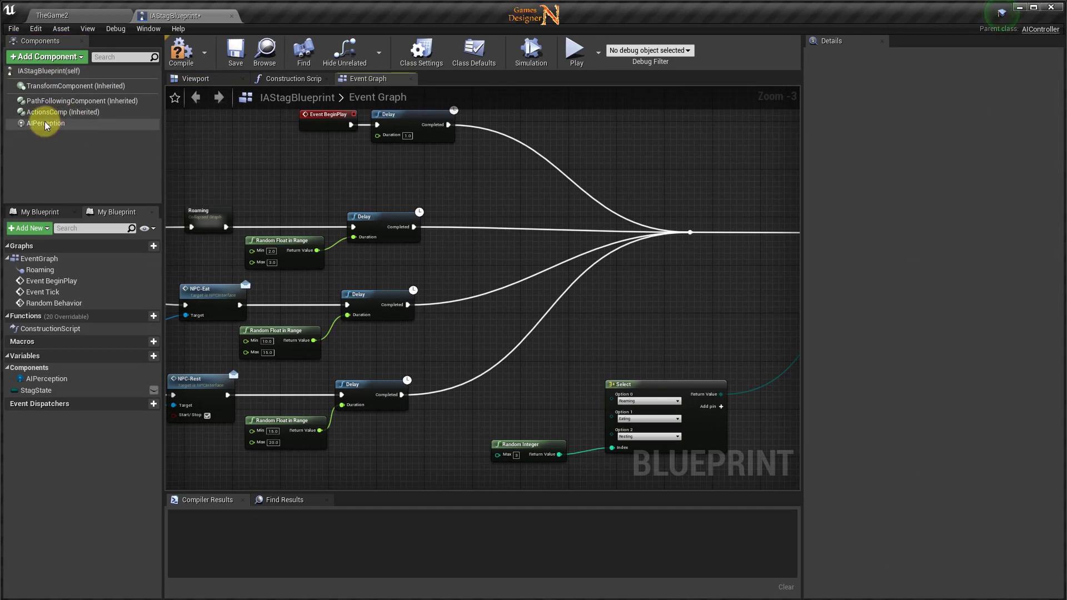
Step: Add an AI Sight config entry to the AIPerception component's Senses Config
click(44, 123)
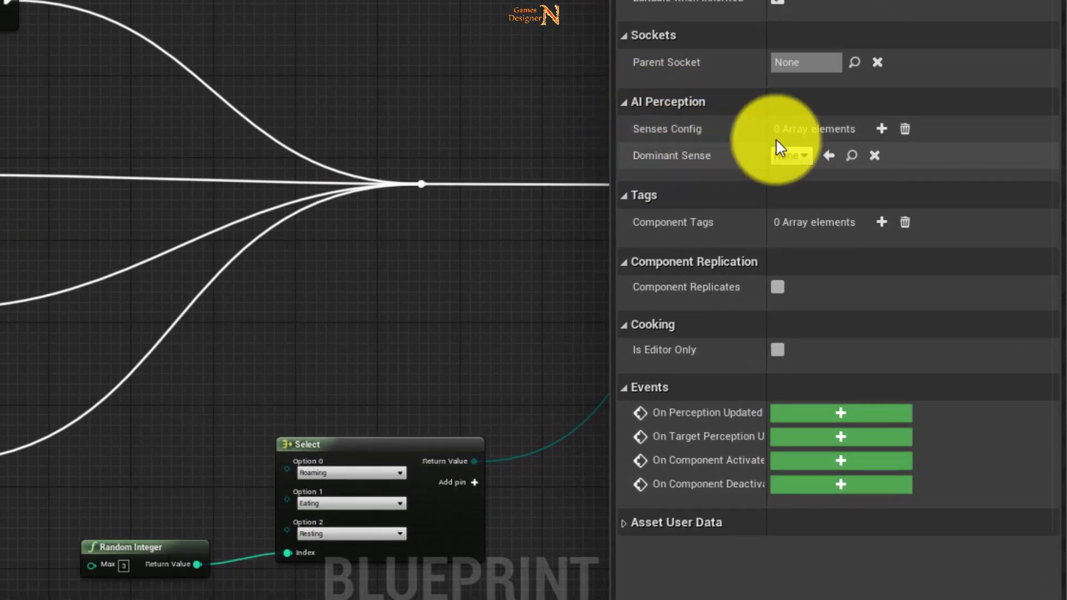
click(882, 128)
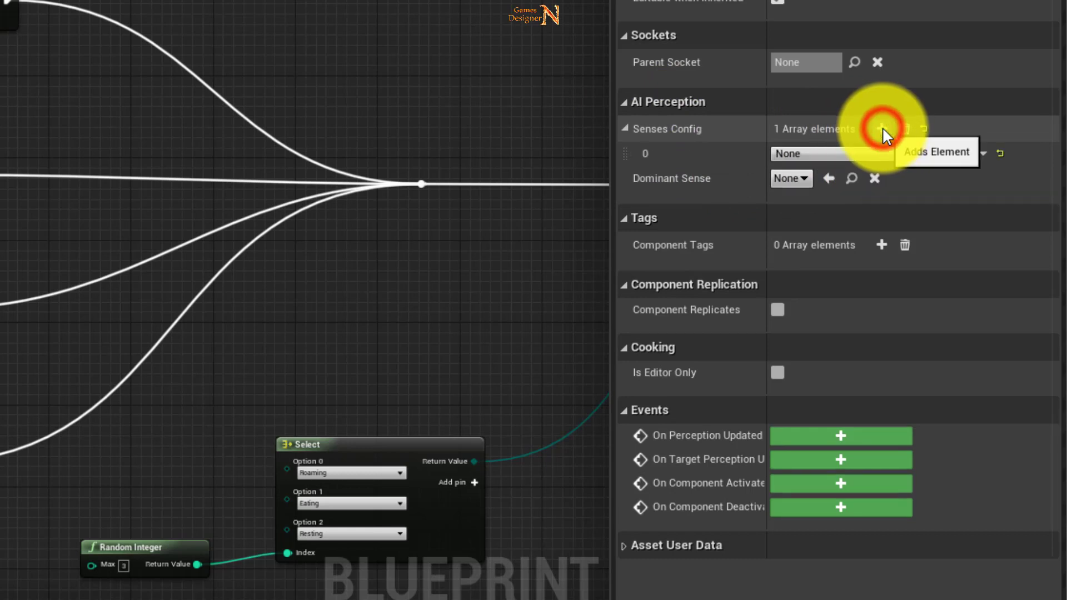
click(799, 152)
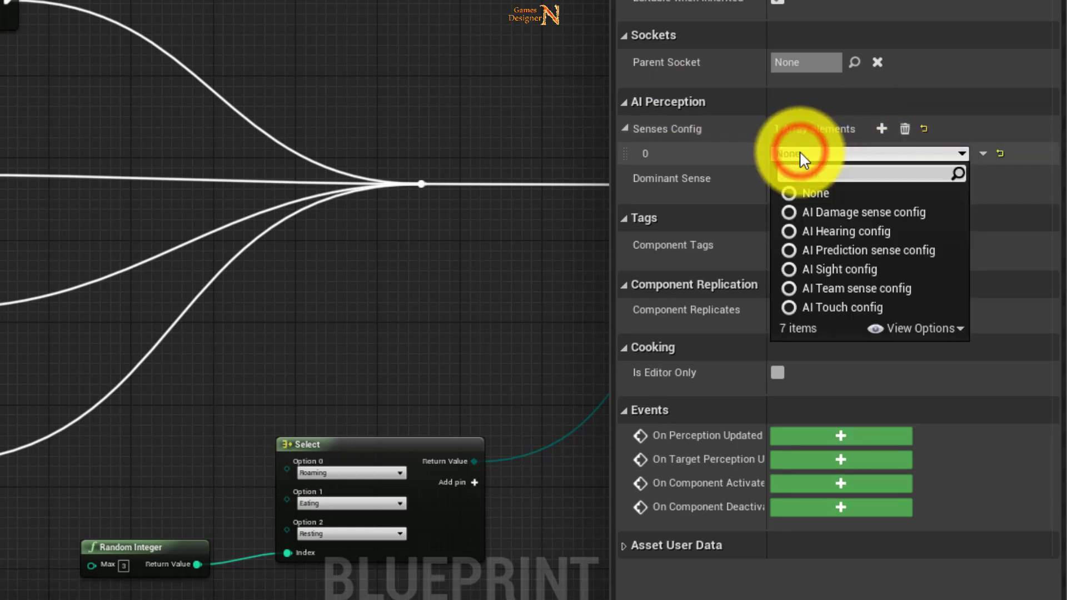
click(860, 270)
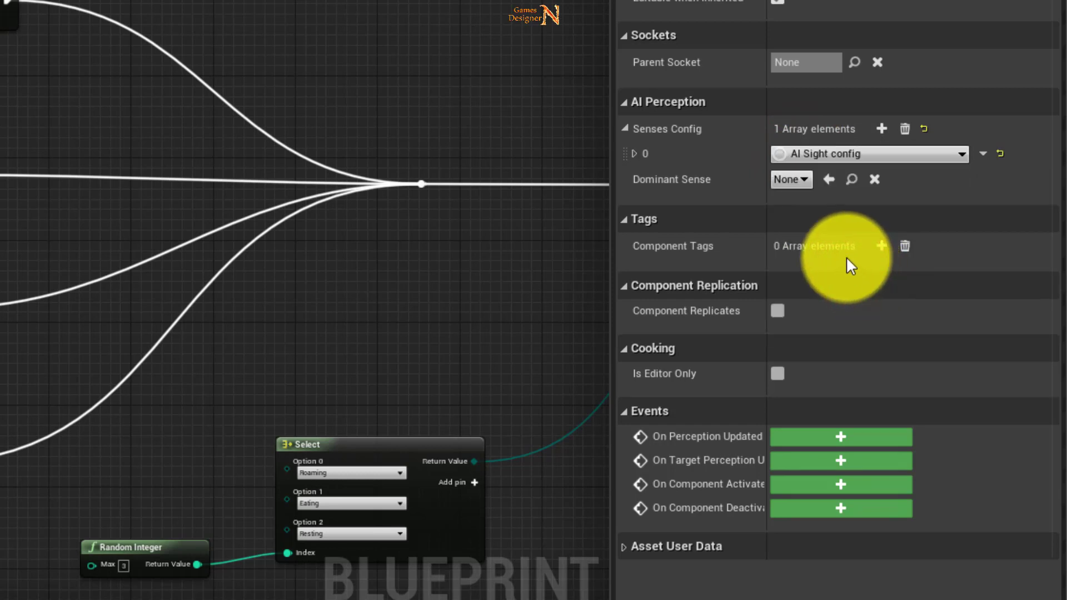
Step: Let sight also detect neutrals and friendlies, make AISense_Sight dominant, and compile
click(637, 153)
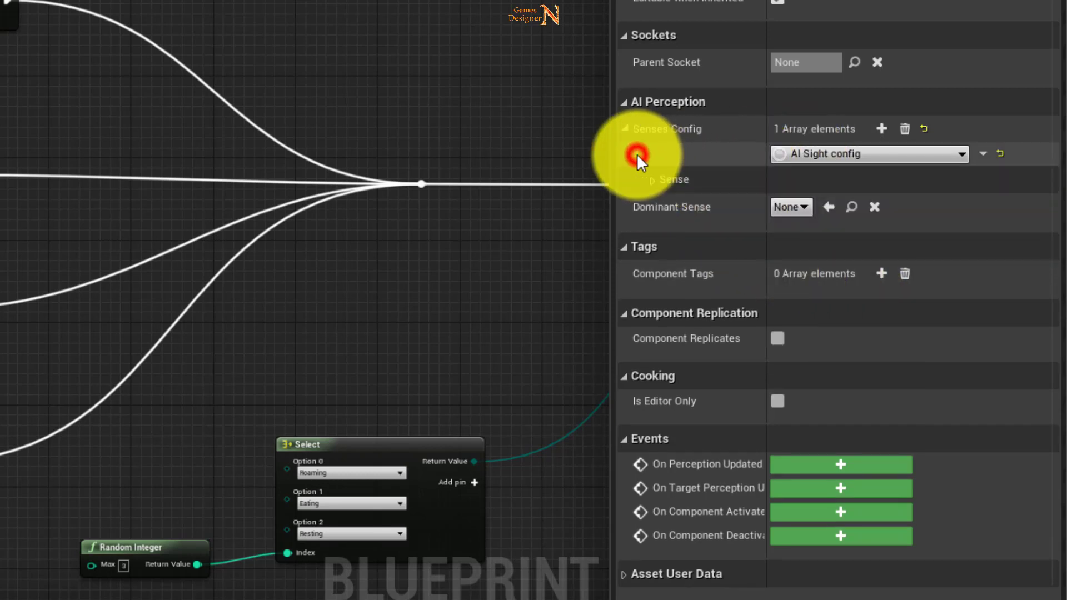
click(654, 181)
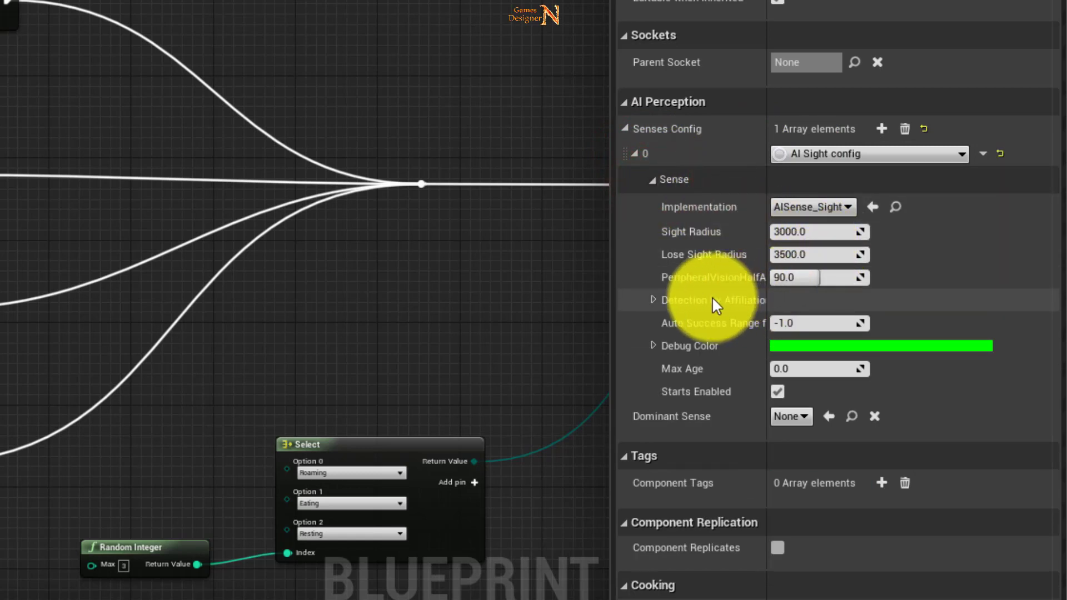
click(654, 299)
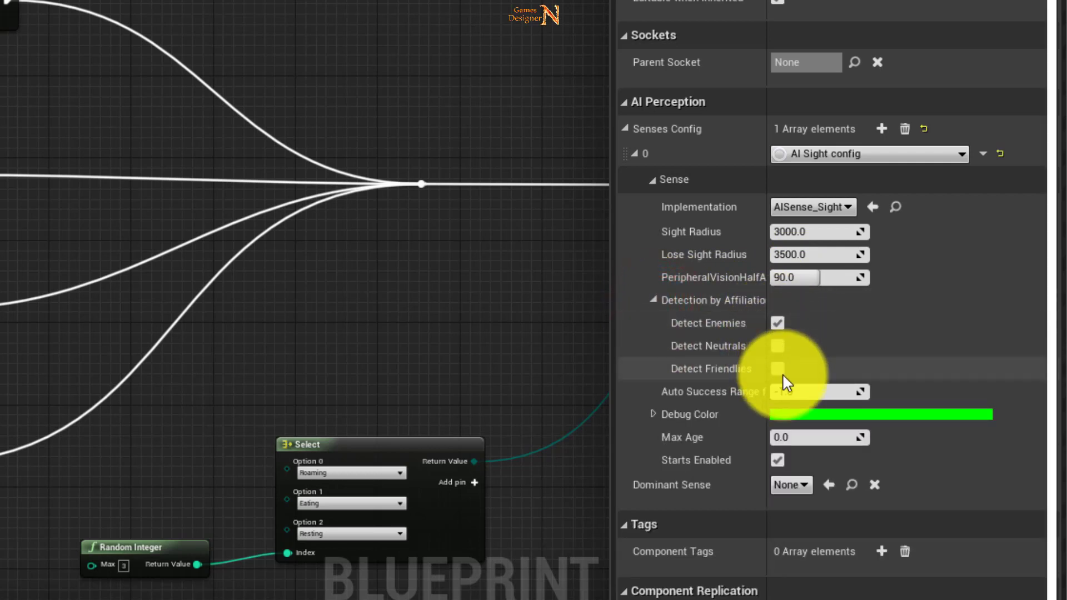
click(778, 346)
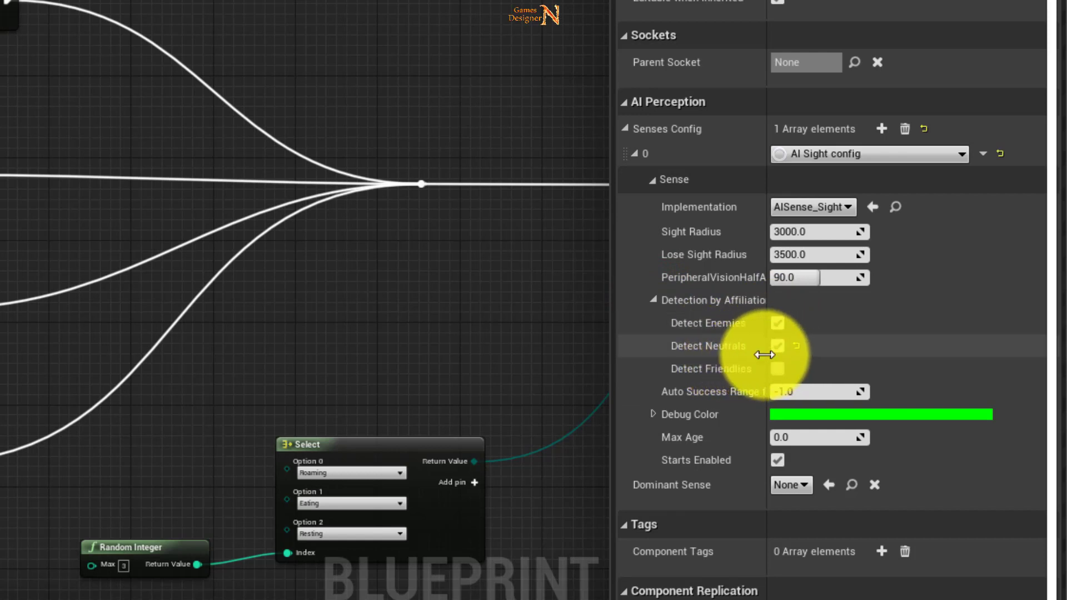
click(778, 368)
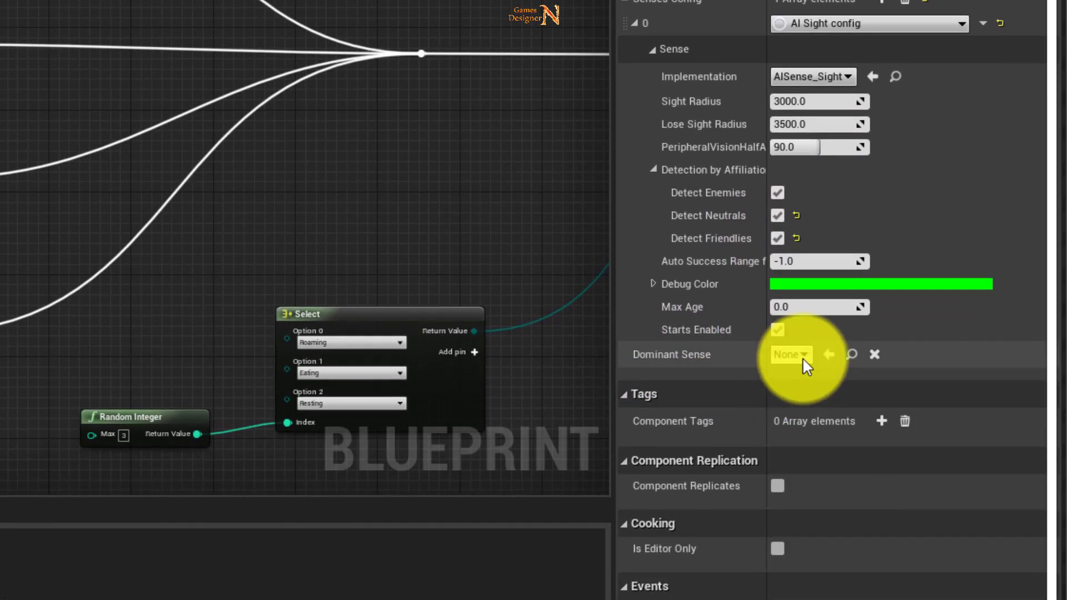
click(803, 358)
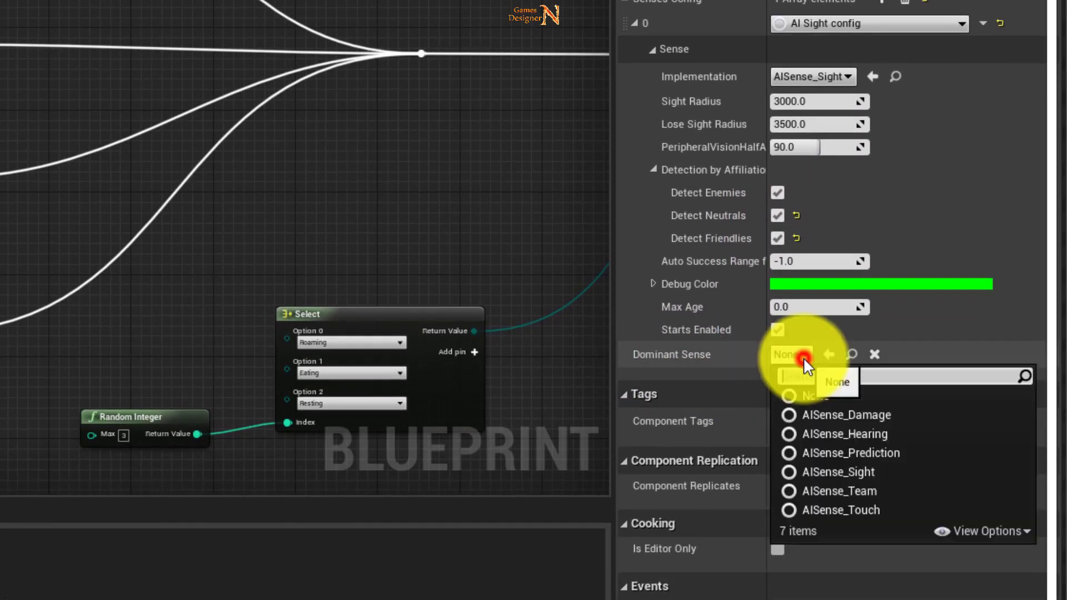
click(847, 475)
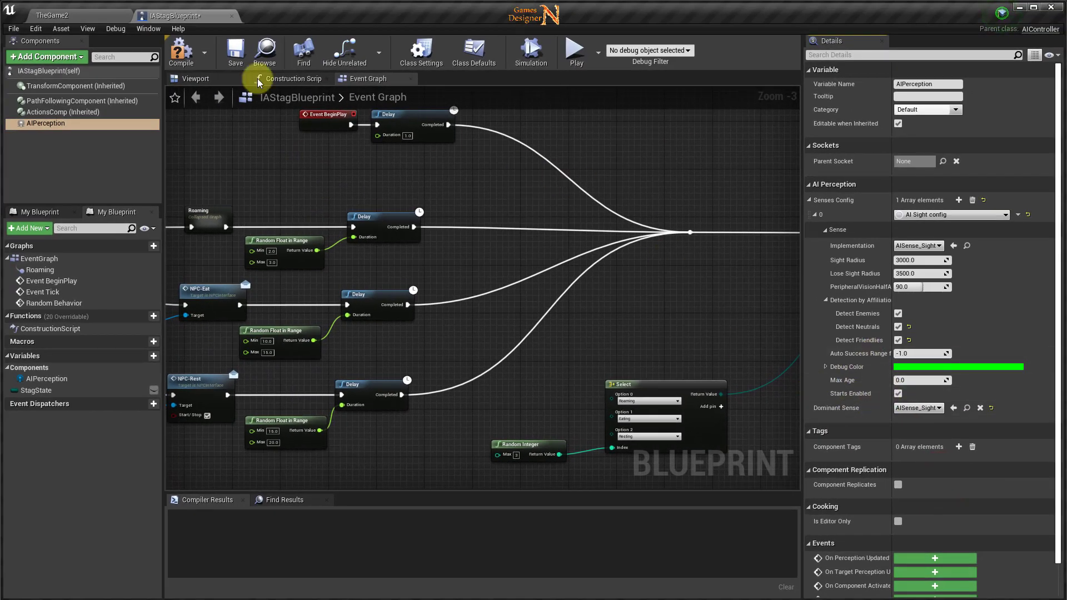
click(178, 62)
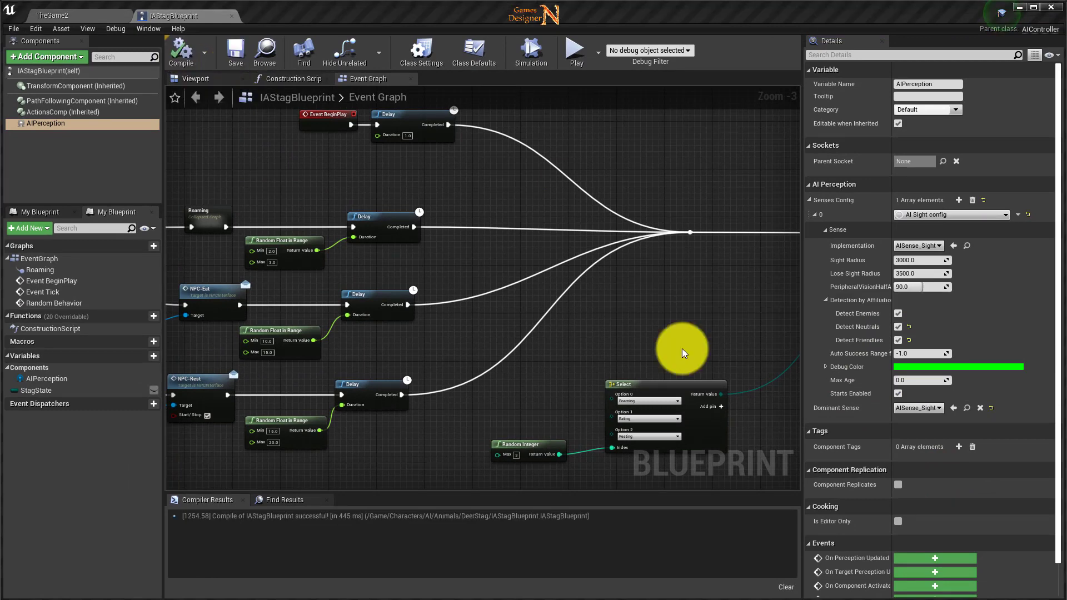
Step: Add an On Target Perception Updated event followed by a Branch node
mouse_move(422, 419)
right_down()
mouse_move(513, 291)
mouse_move(578, 318)
right_up()
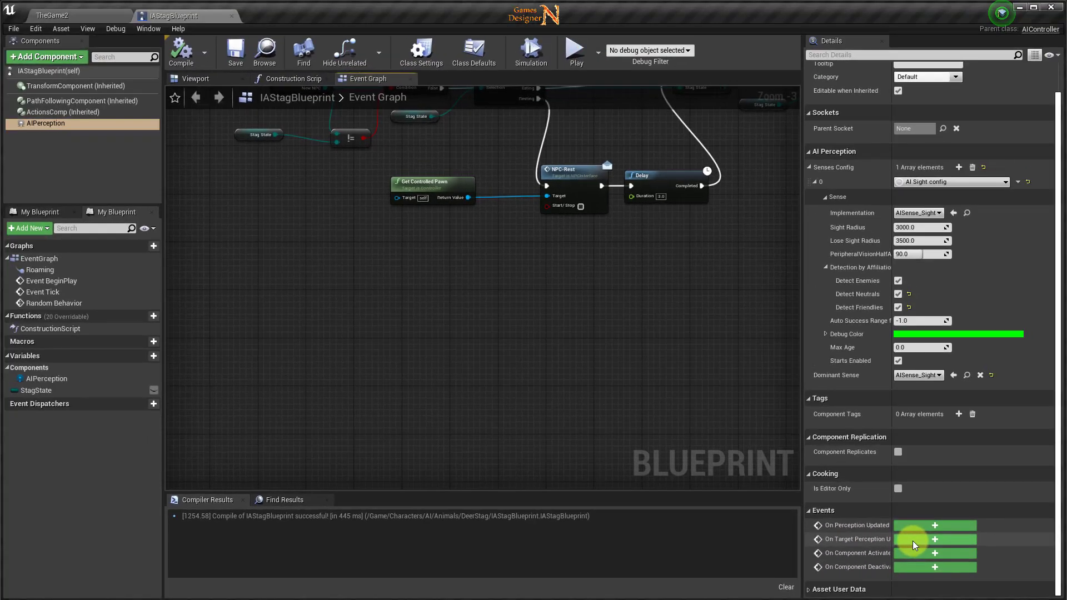
click(913, 542)
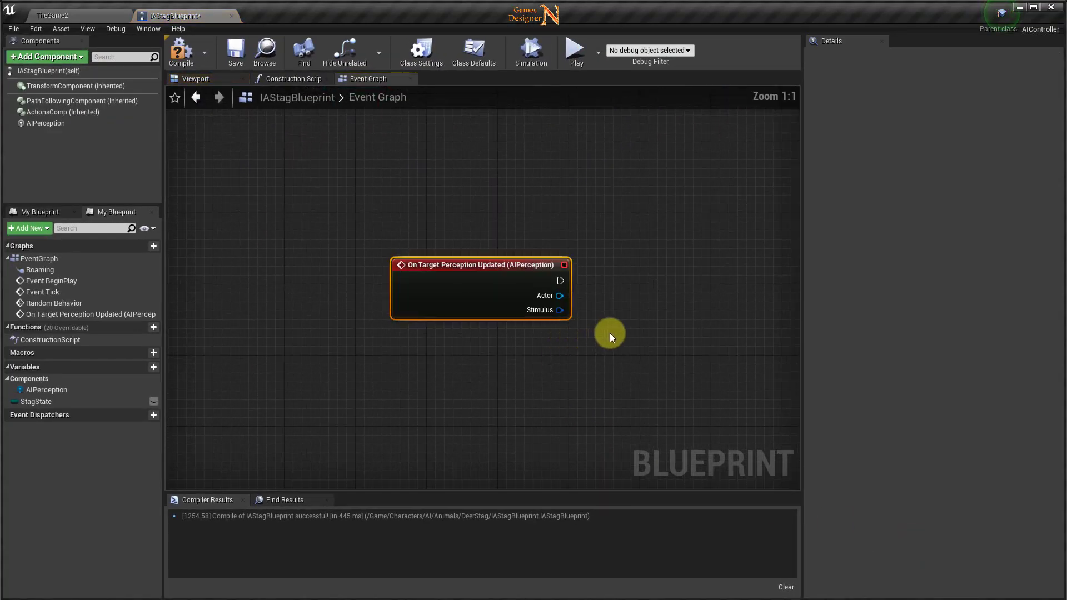
right_drag(609, 333, 383, 304)
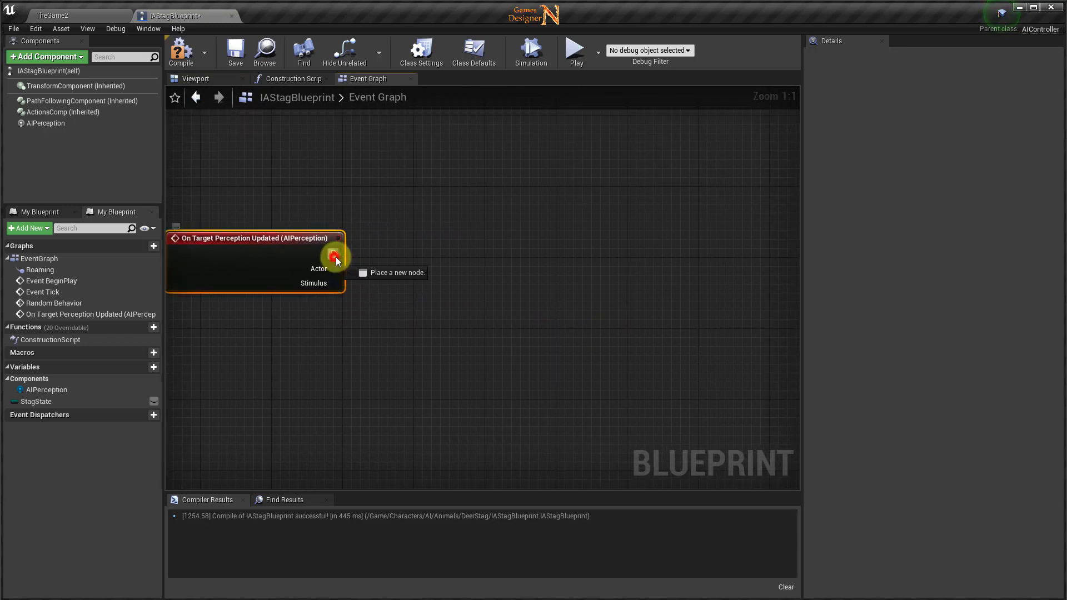
drag(396, 256, 396, 255)
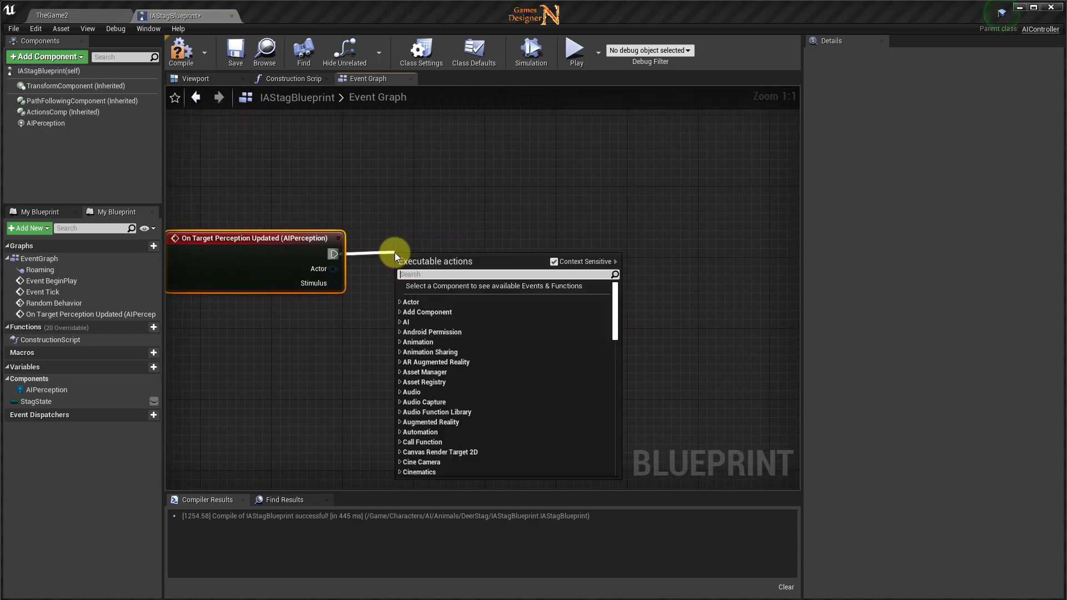
text(branc)
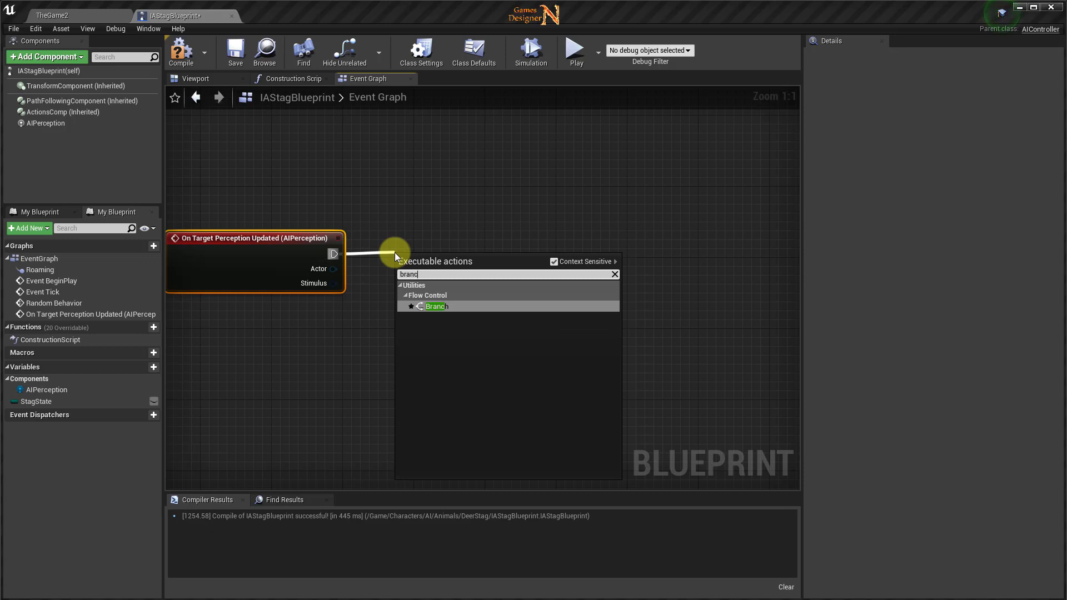
click(419, 307)
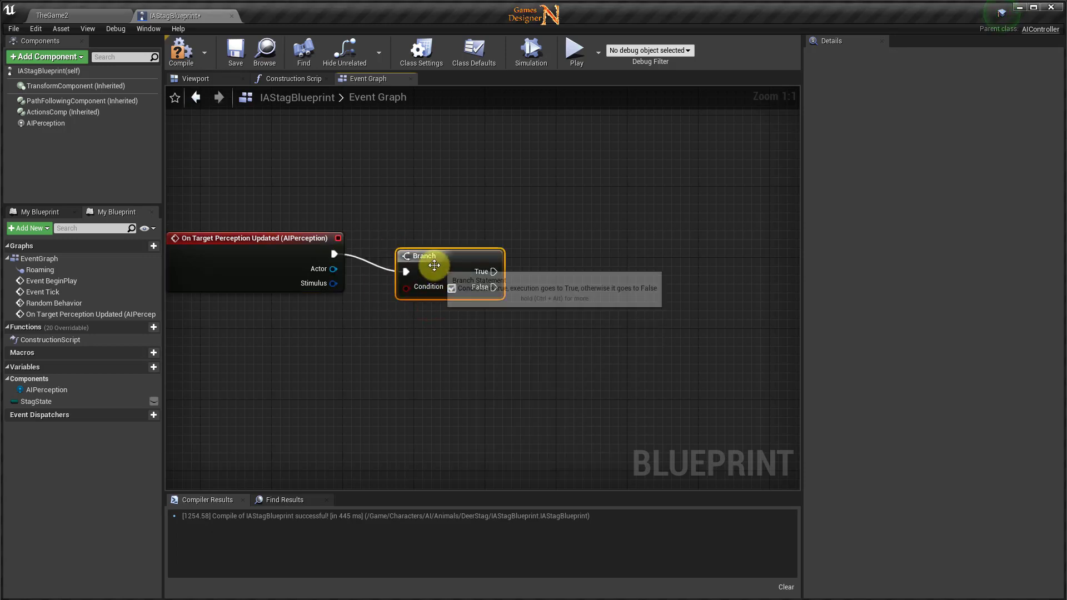
drag(434, 265, 469, 246)
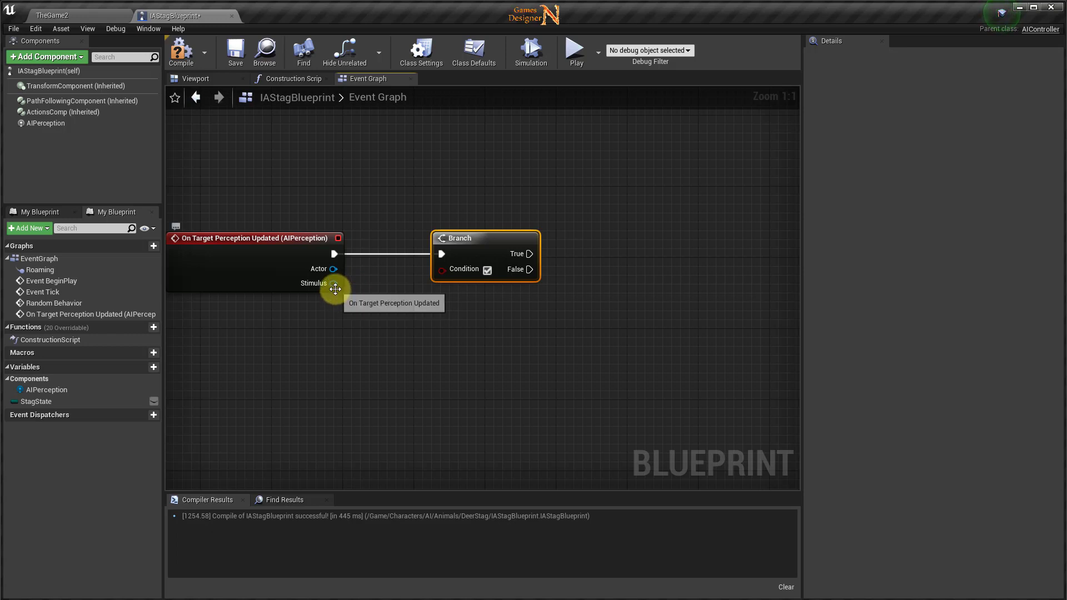
Step: Break the Stimulus with Break AIStimulus and wire Successfully Sensed into the Branch condition
drag(405, 345, 405, 345)
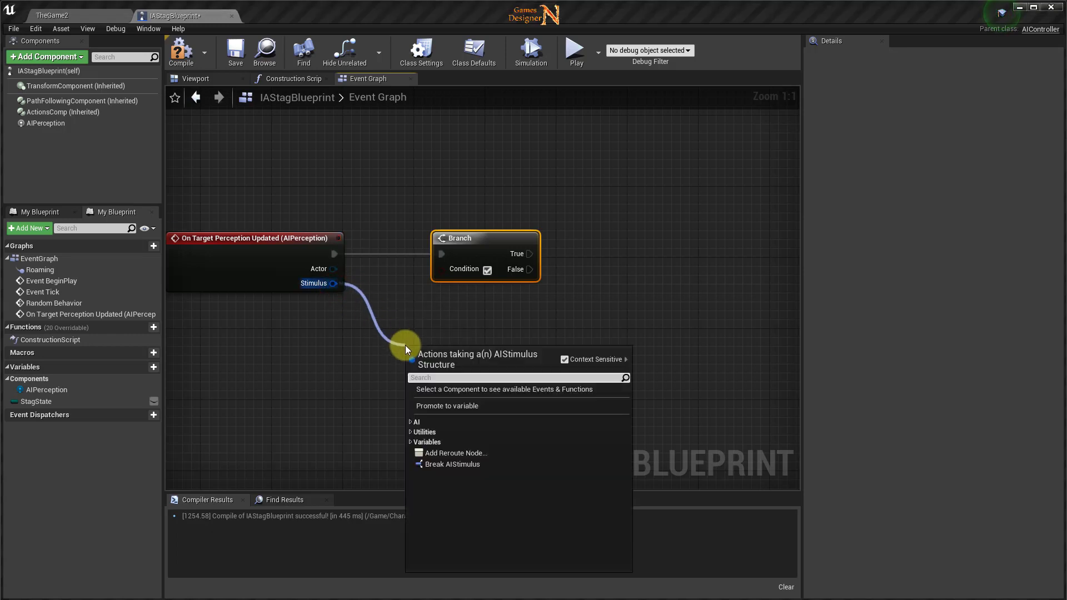
click(448, 466)
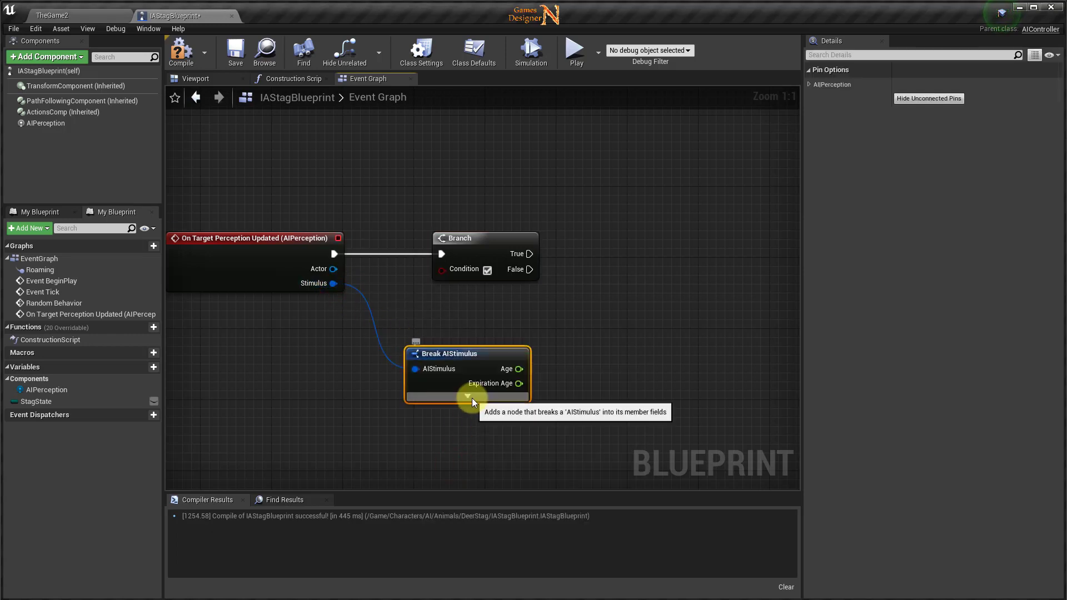
click(468, 397)
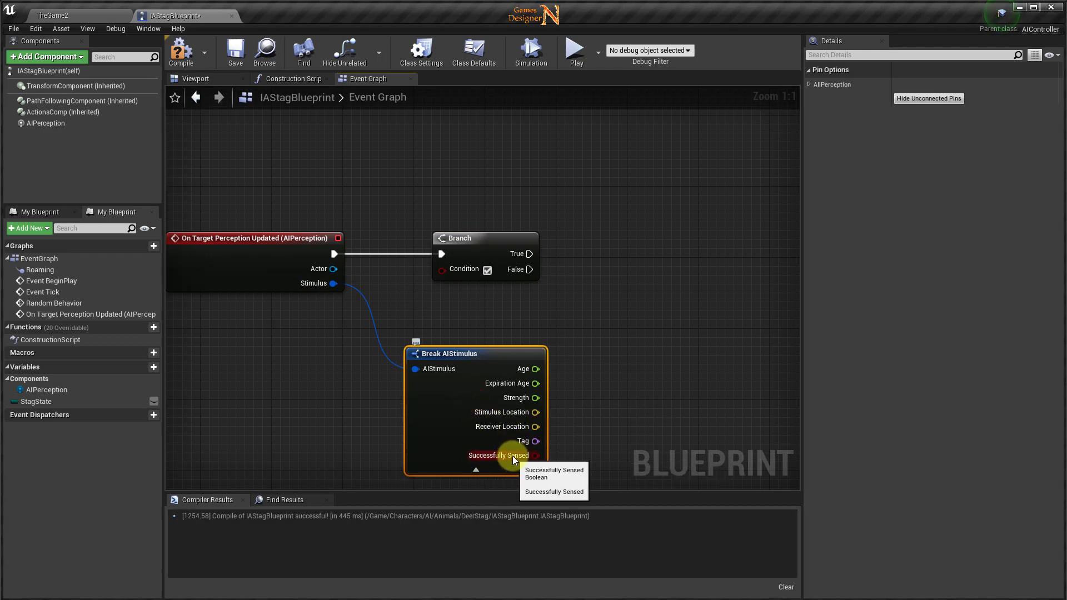
mouse_move(534, 455)
mouse_down()
mouse_move(442, 271)
mouse_move(622, 249)
mouse_up()
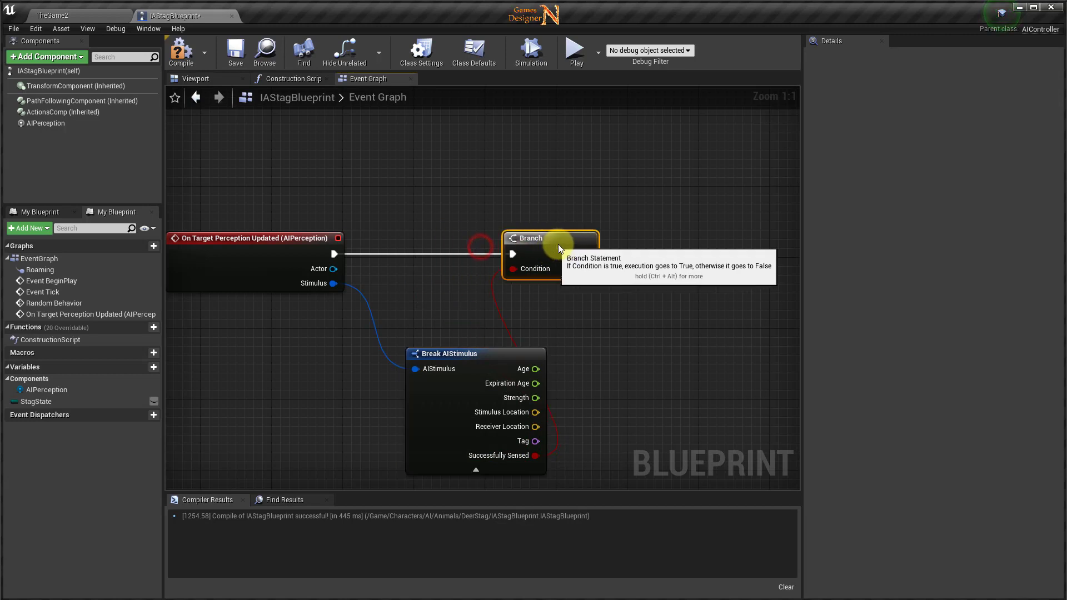
Step: Drag a connection from the event's Actor output and search for 'print'
right_drag(638, 356, 568, 311)
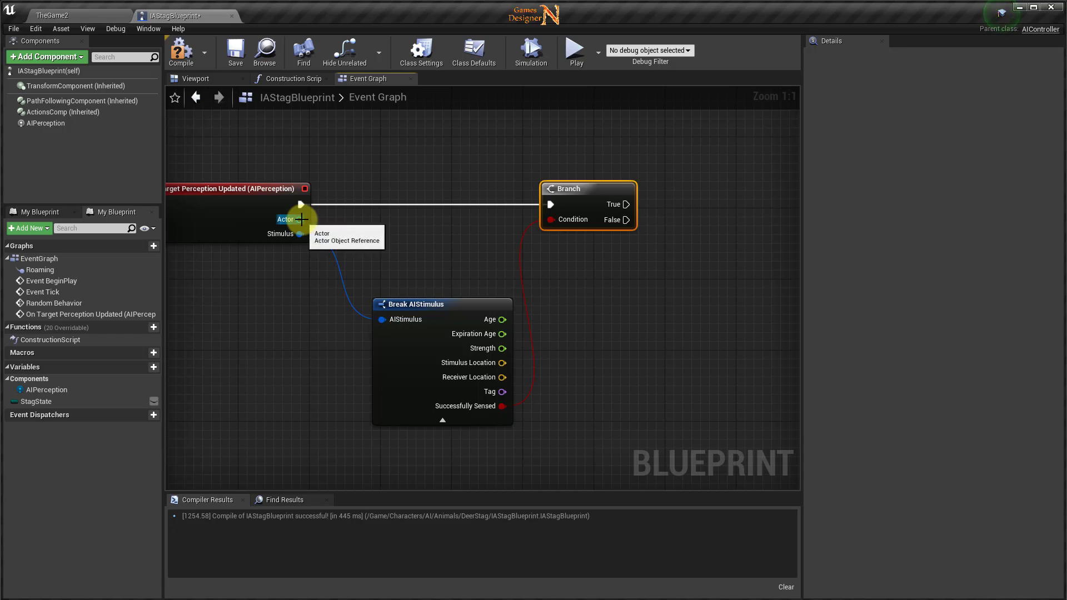
drag(301, 219, 511, 274)
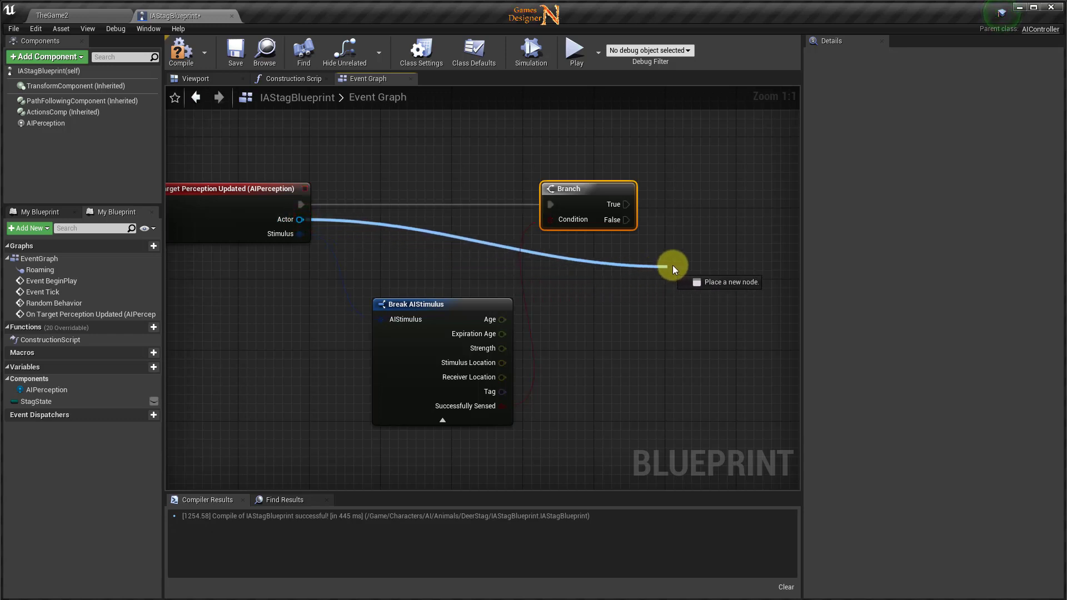
drag(611, 275, 677, 264)
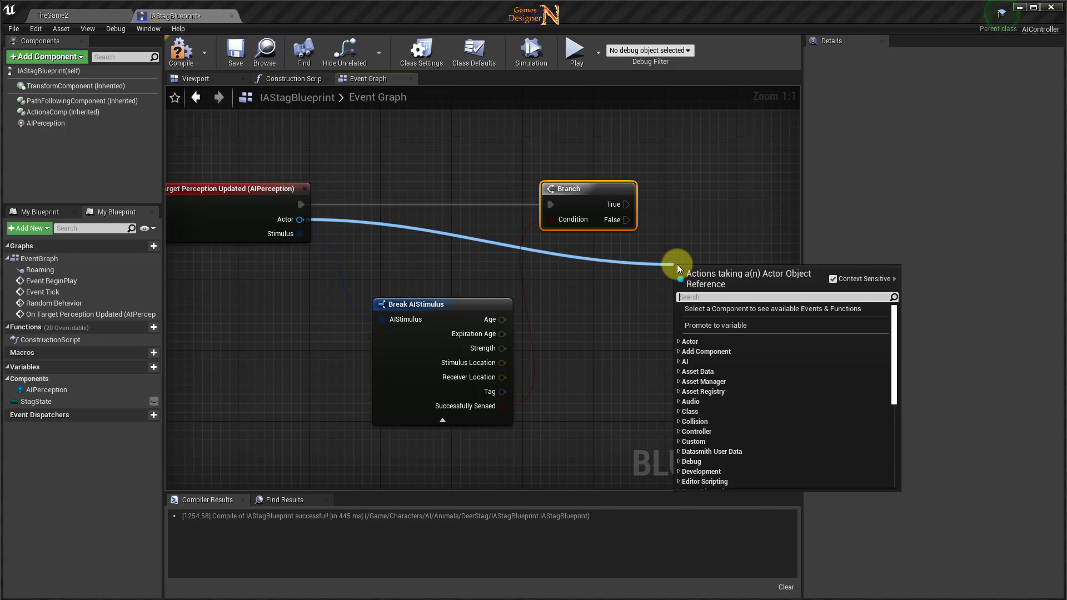
text(print)
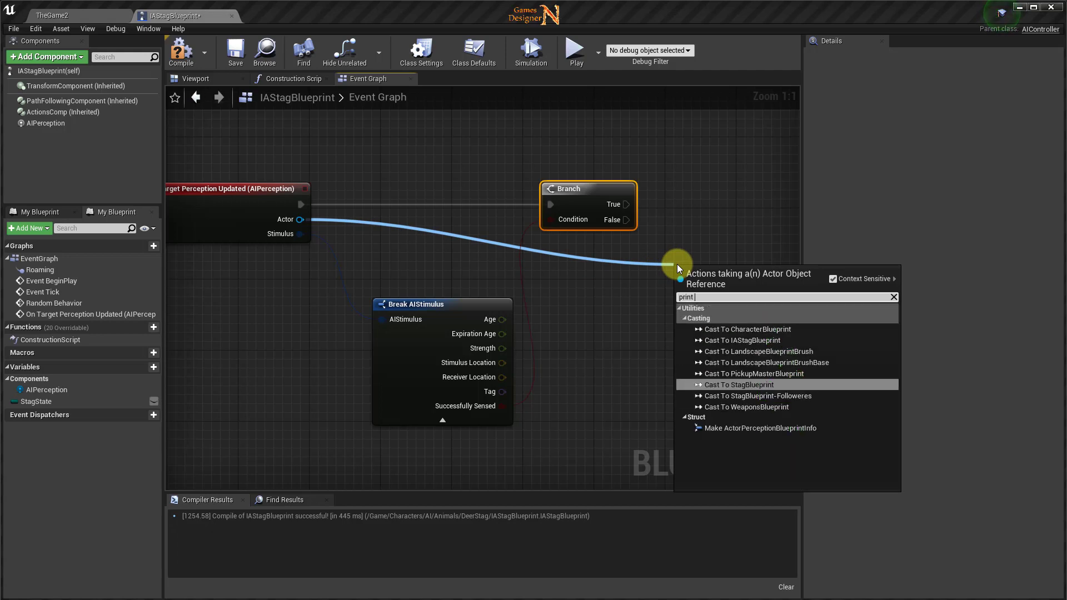
Step: Add a Print String node on the Branch's True output
key(BackSpace)
key(BackSpace)
key(BackSpace)
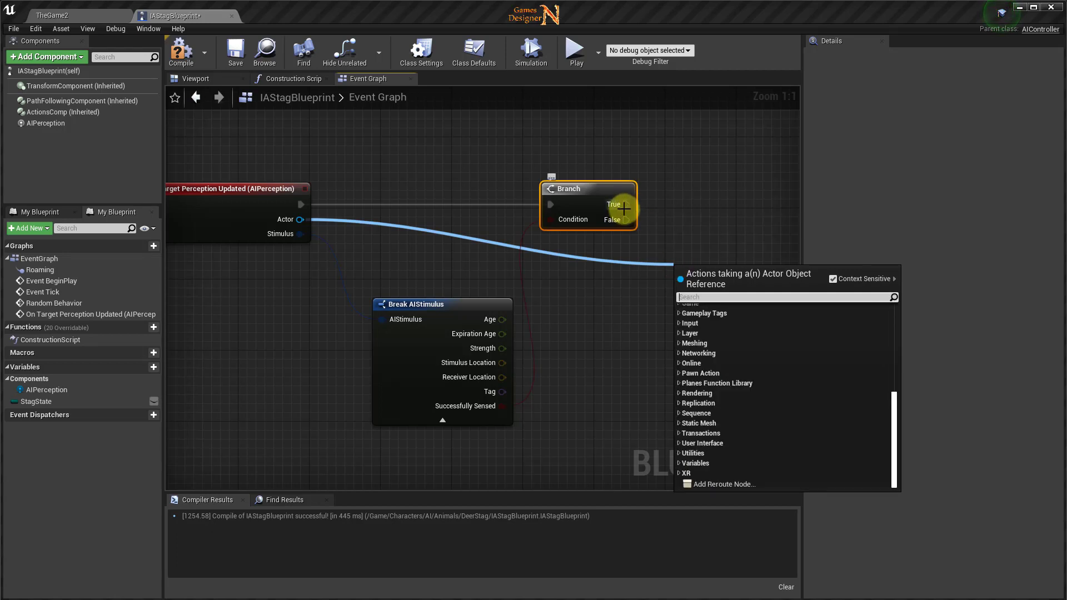
drag(626, 204, 666, 204)
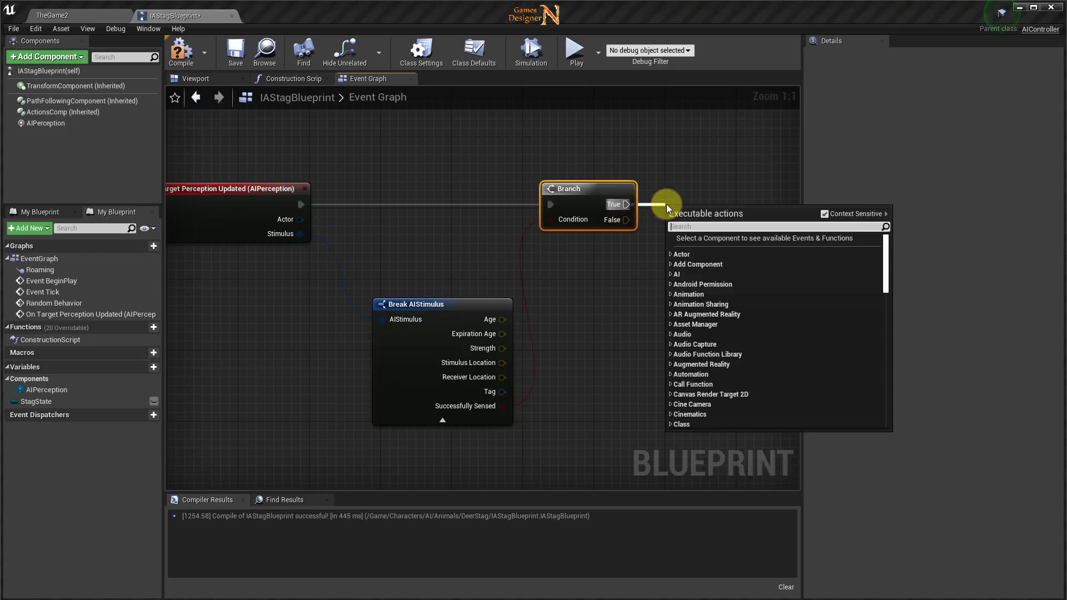
text(pri)
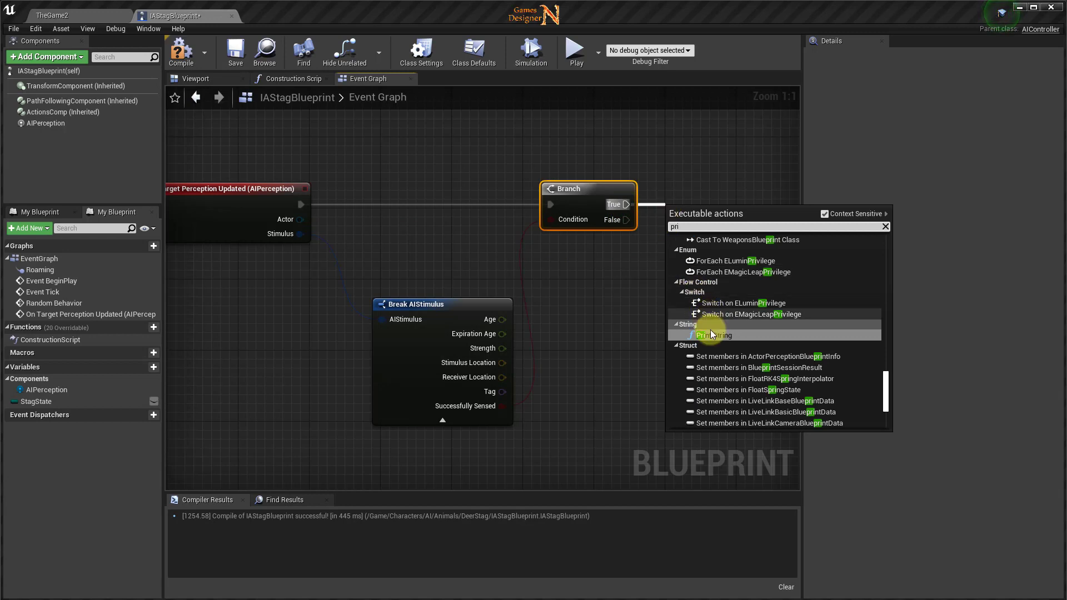
click(713, 335)
drag(722, 216, 758, 189)
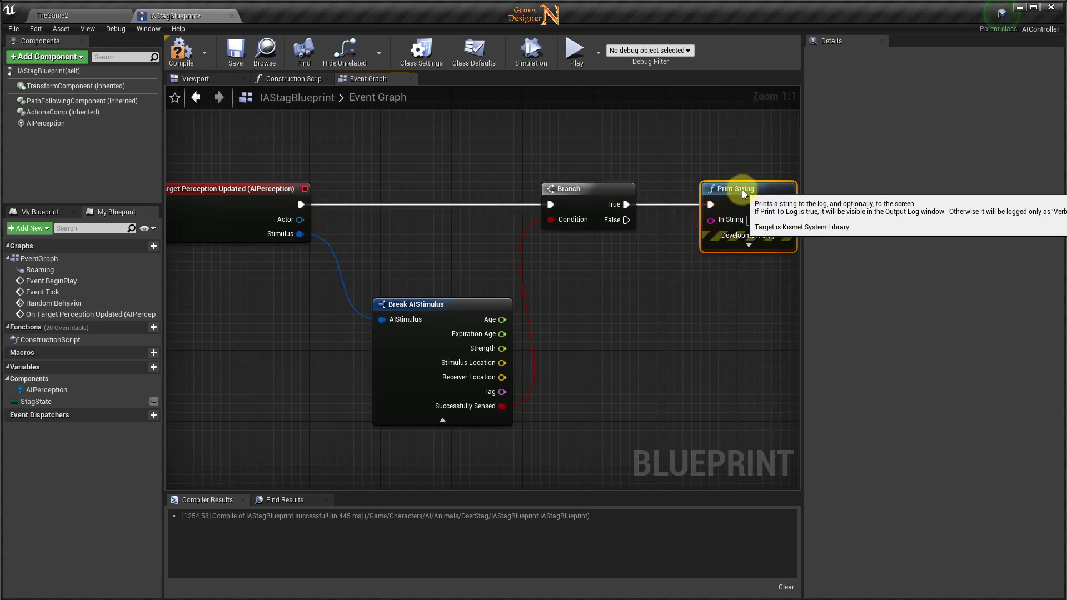
Step: Feed the sensed Actor through a Get Display Name node toward Print String's text
mouse_move(712, 220)
mouse_down()
mouse_move(635, 250)
mouse_move(342, 238)
mouse_move(300, 220)
mouse_up()
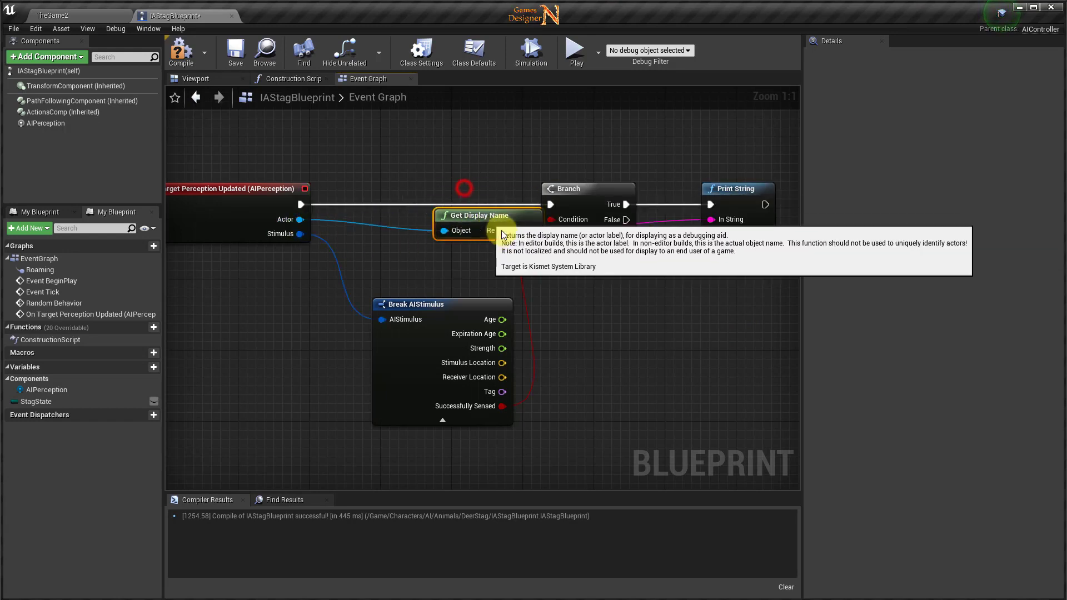
drag(464, 185, 464, 256)
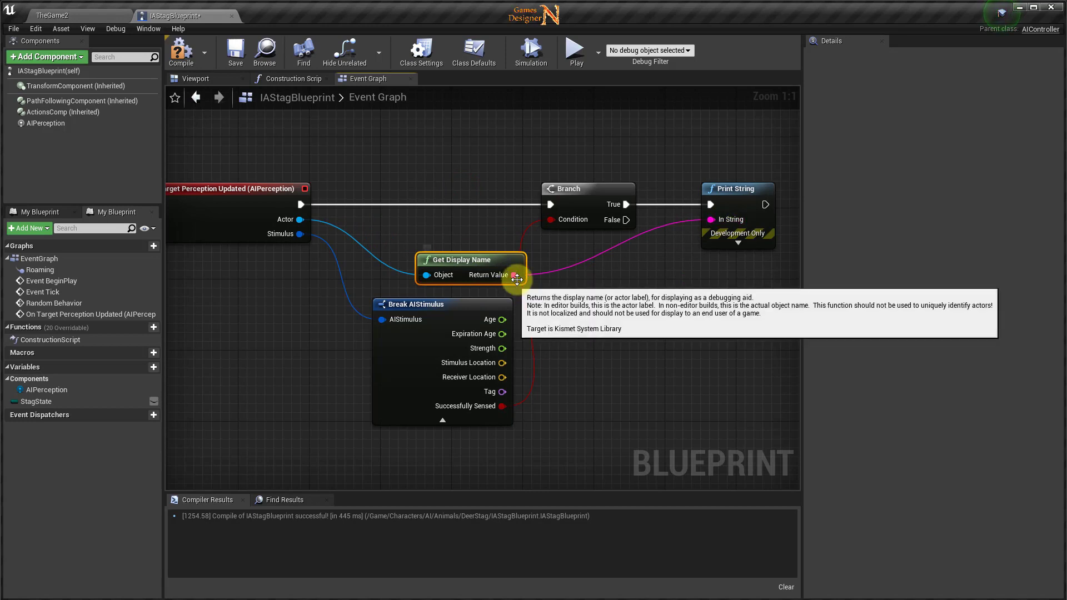
drag(515, 275, 598, 278)
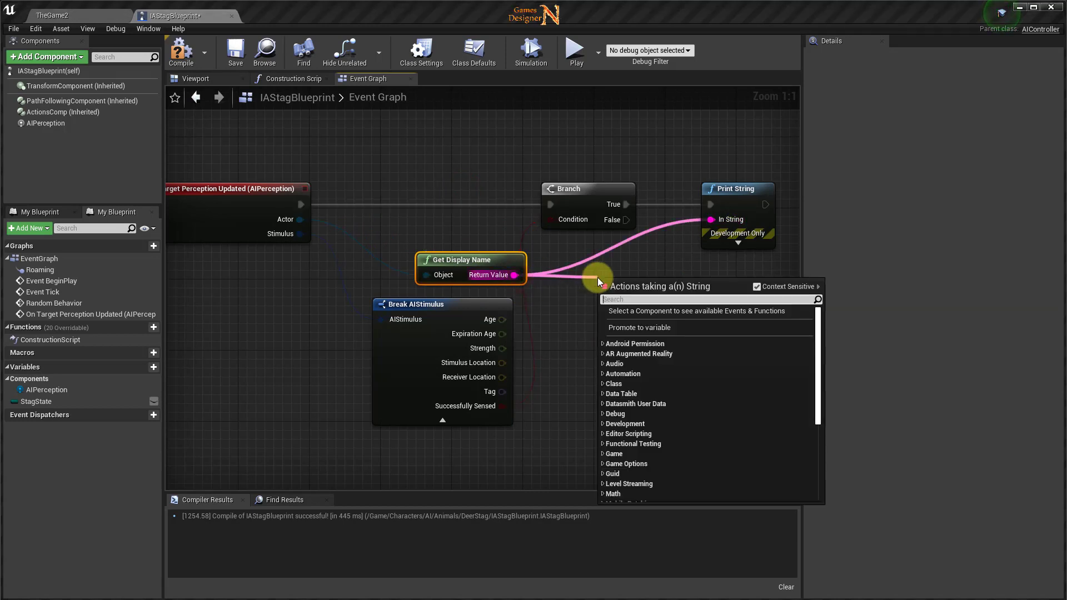
Step: Add an Append node with the display name in B, outputting into Print String
text(app)
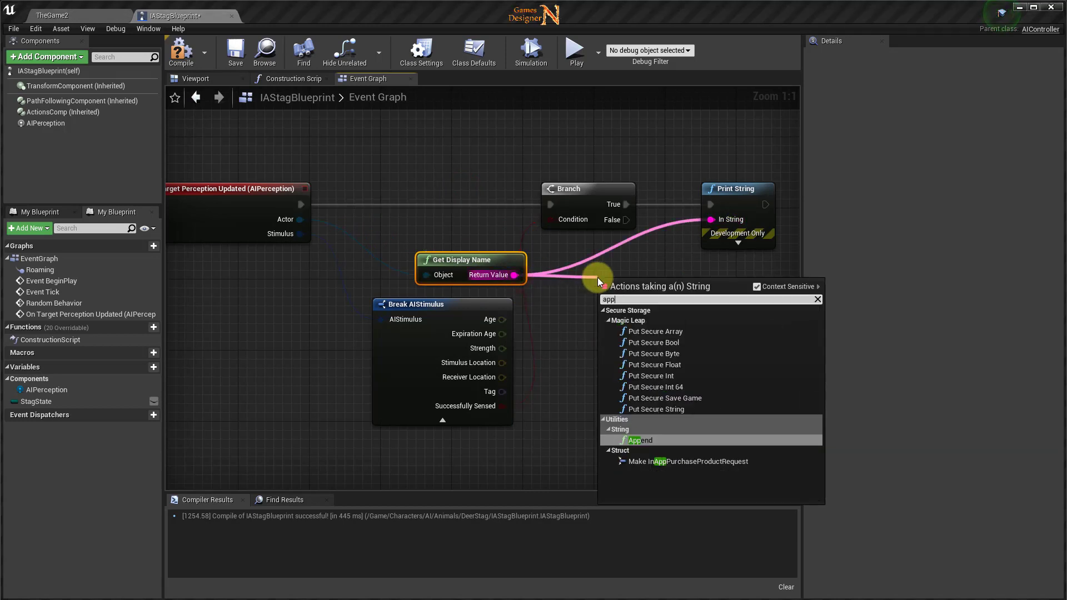
click(636, 440)
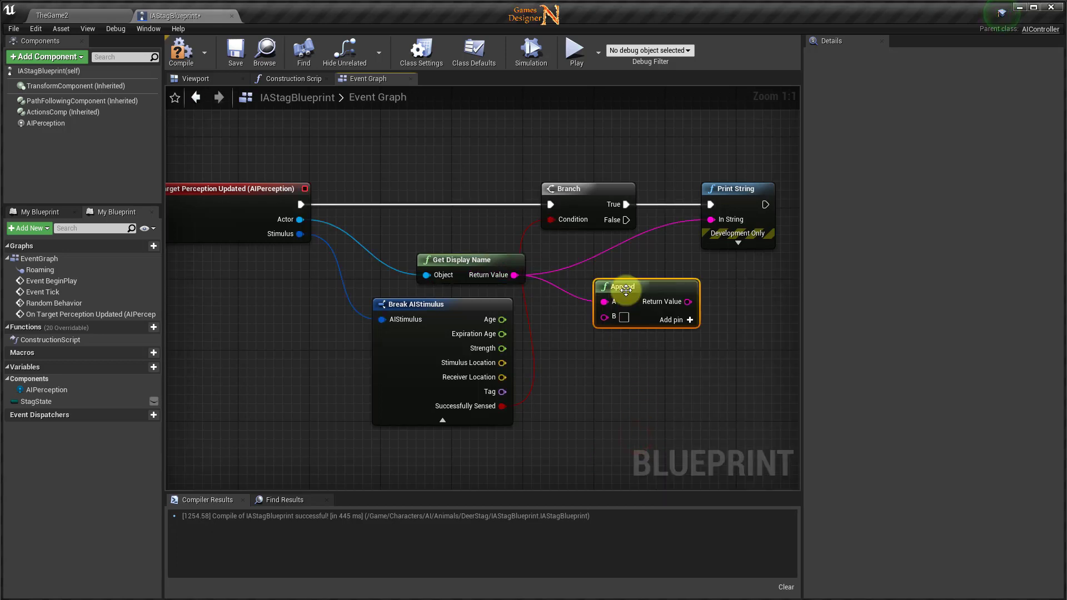
drag(628, 287, 611, 278)
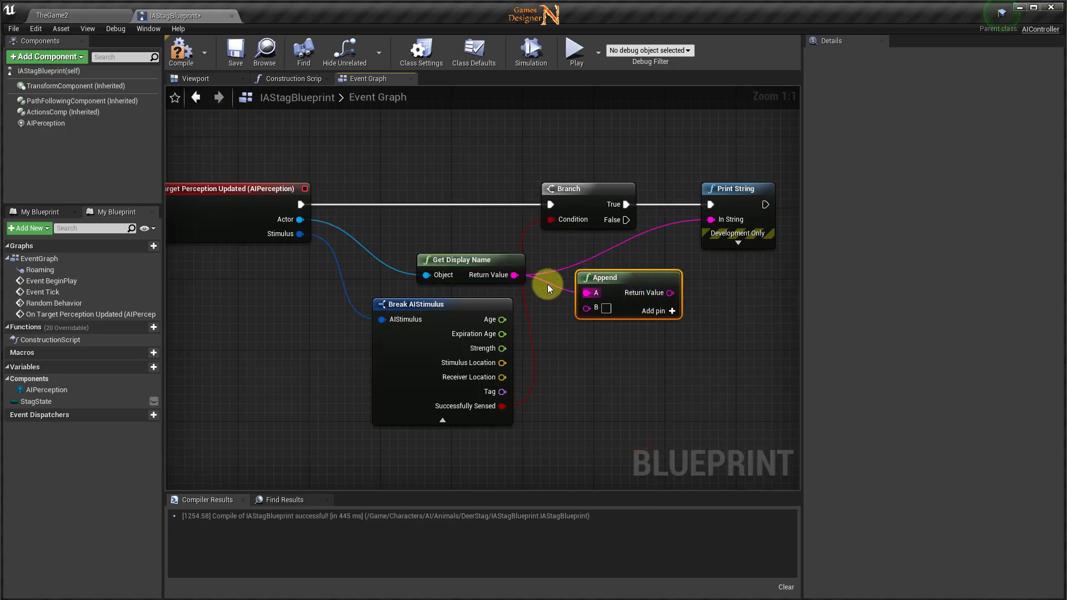
mouse_move(514, 275)
mouse_down()
mouse_move(578, 313)
mouse_move(591, 309)
mouse_up()
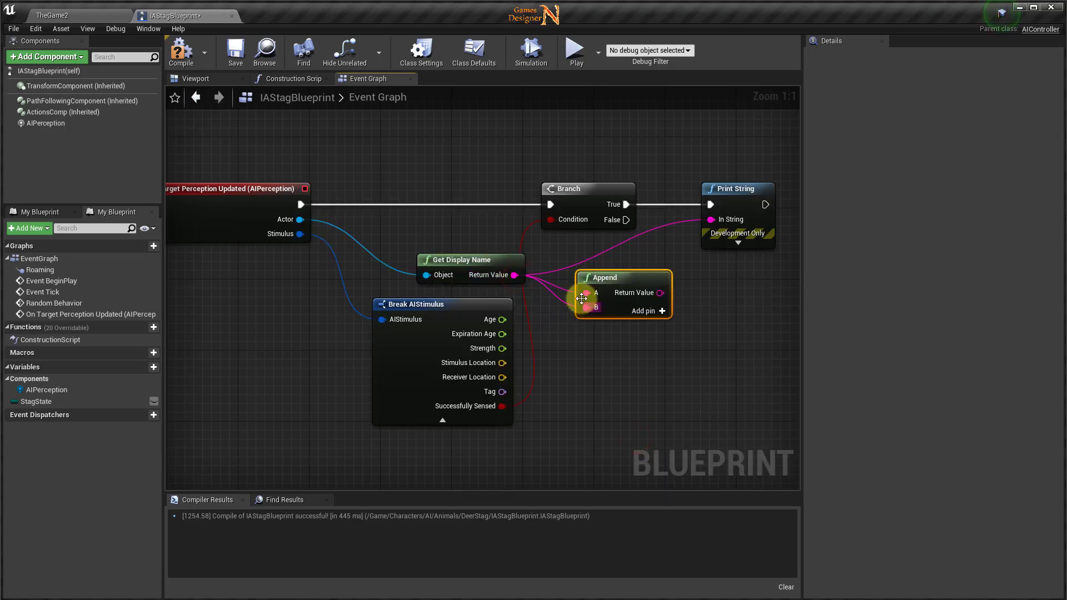
right_click(585, 295)
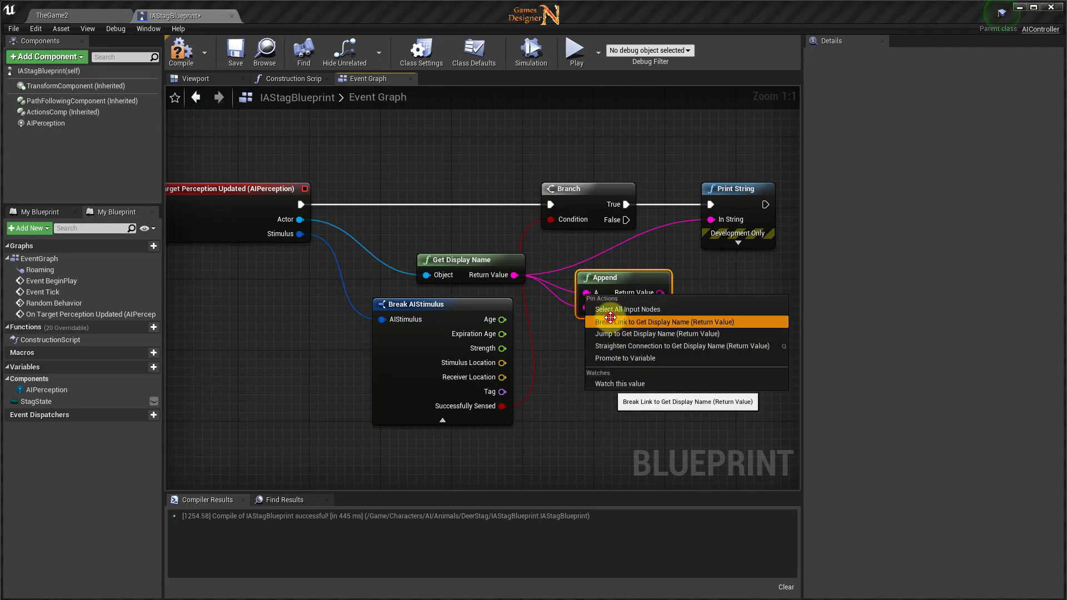
click(658, 311)
drag(670, 293, 710, 220)
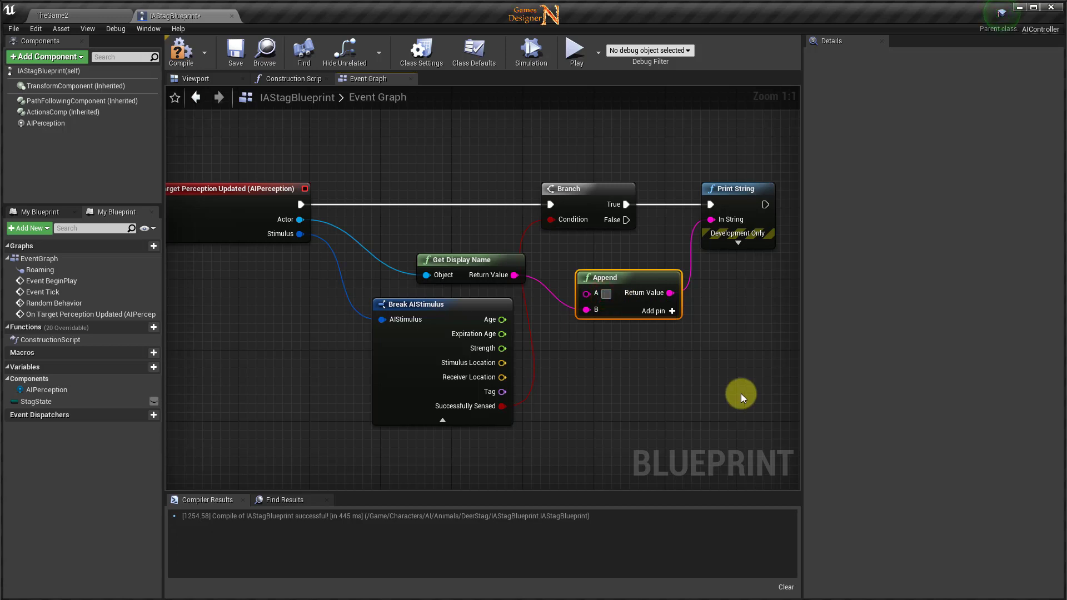
Step: Enter 'Detected' in Append's A input, then compile and save the blueprint
text(Dec)
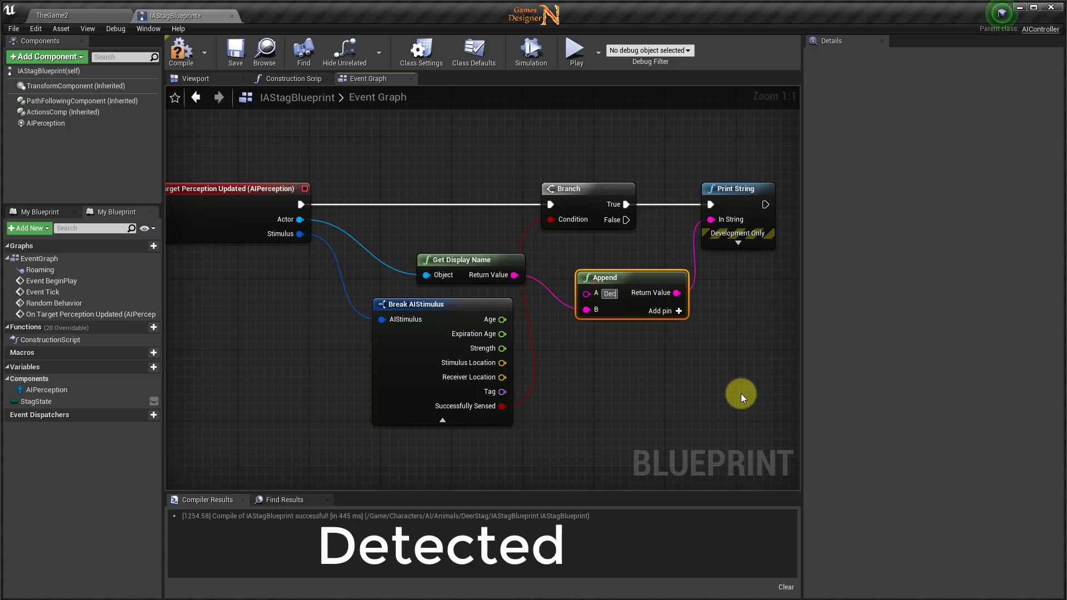
text(tected)
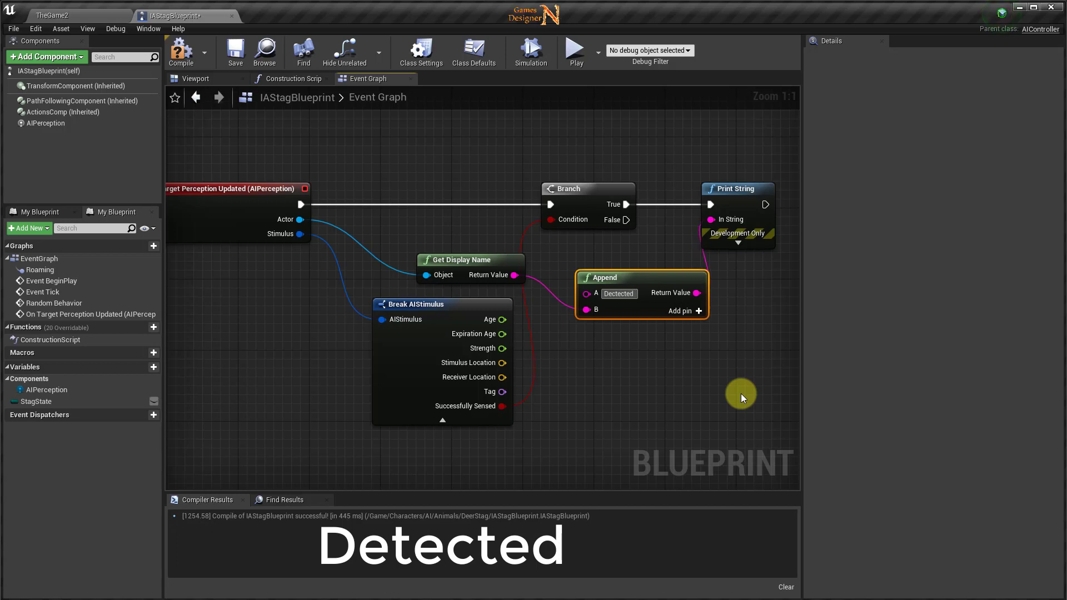
key(Left)
key(Left)
key(Left)
key(BackSpace)
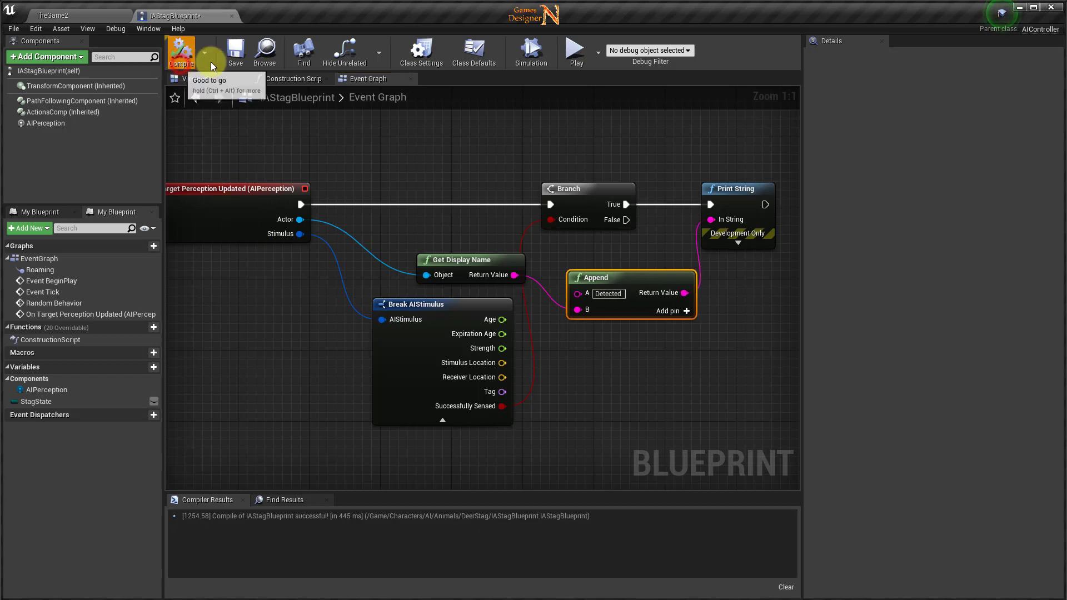
click(182, 50)
click(235, 50)
Step: Back in TheGame2, play-test among the deer to see the 'Detected' messages, then stop
click(60, 19)
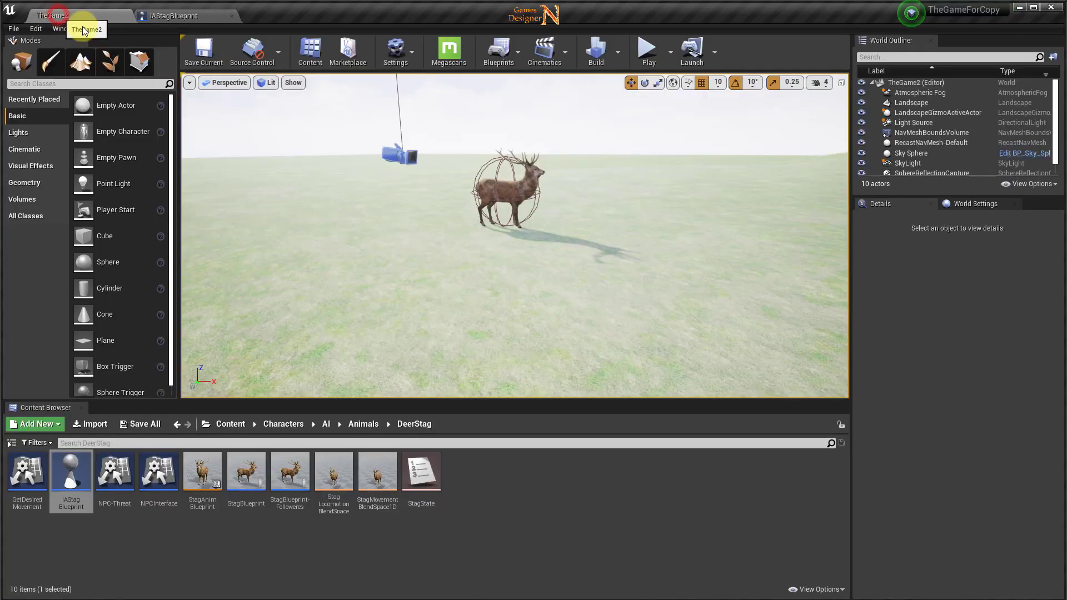
click(647, 49)
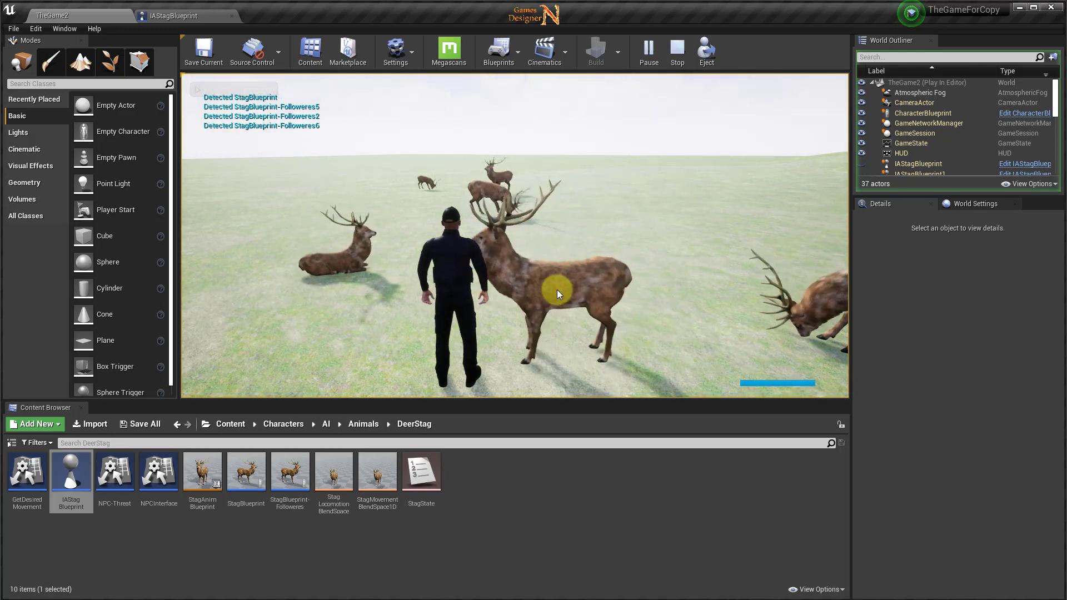
click(542, 300)
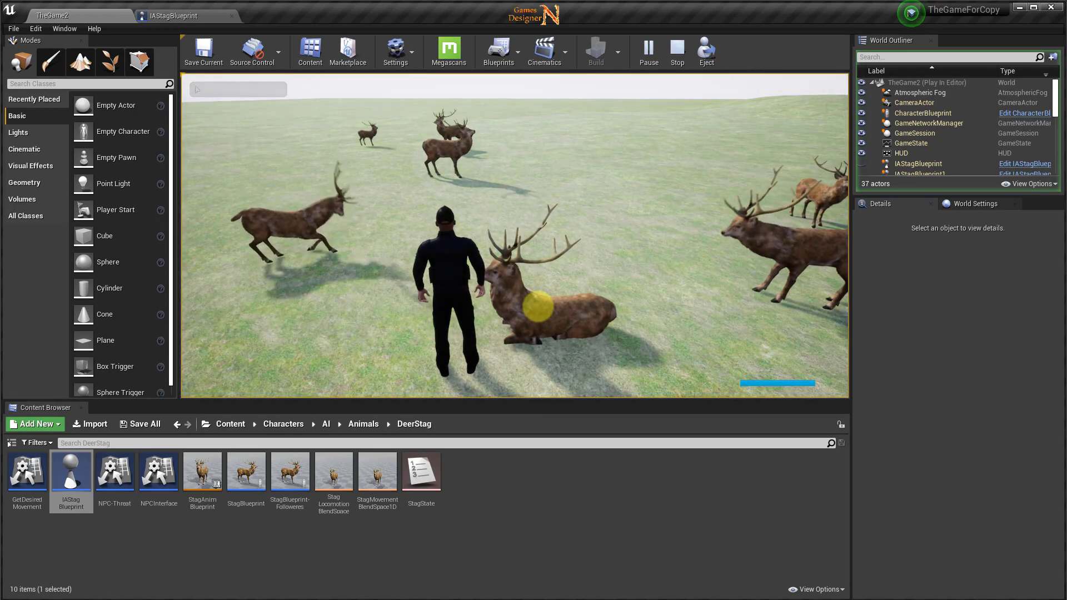
key(a)
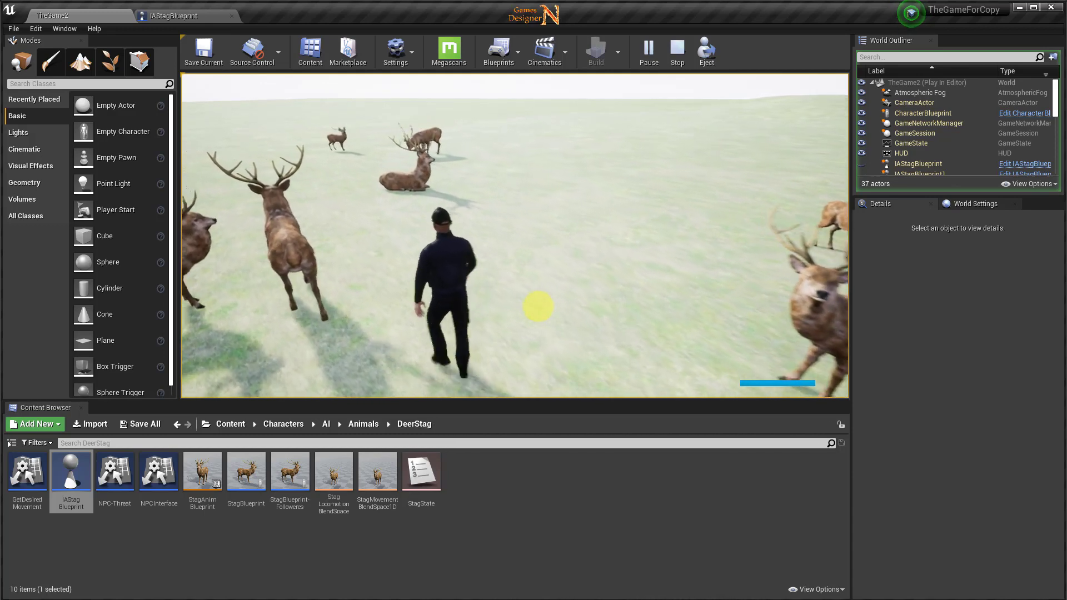
key(Escape)
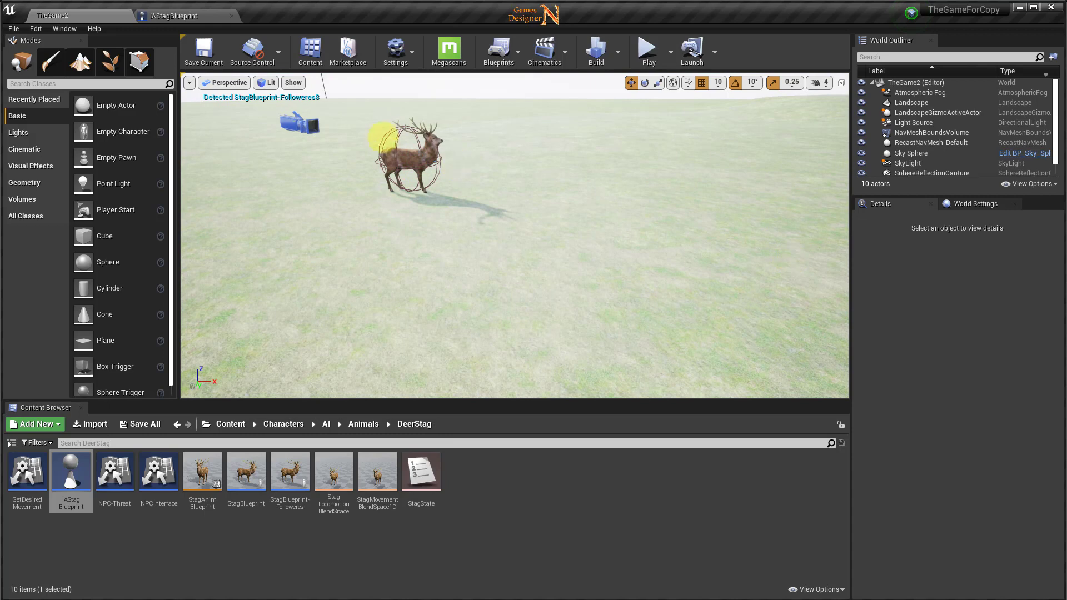
Step: Set the selected stag's Herd-Size to 30
click(400, 213)
scroll(941, 469, down, 2)
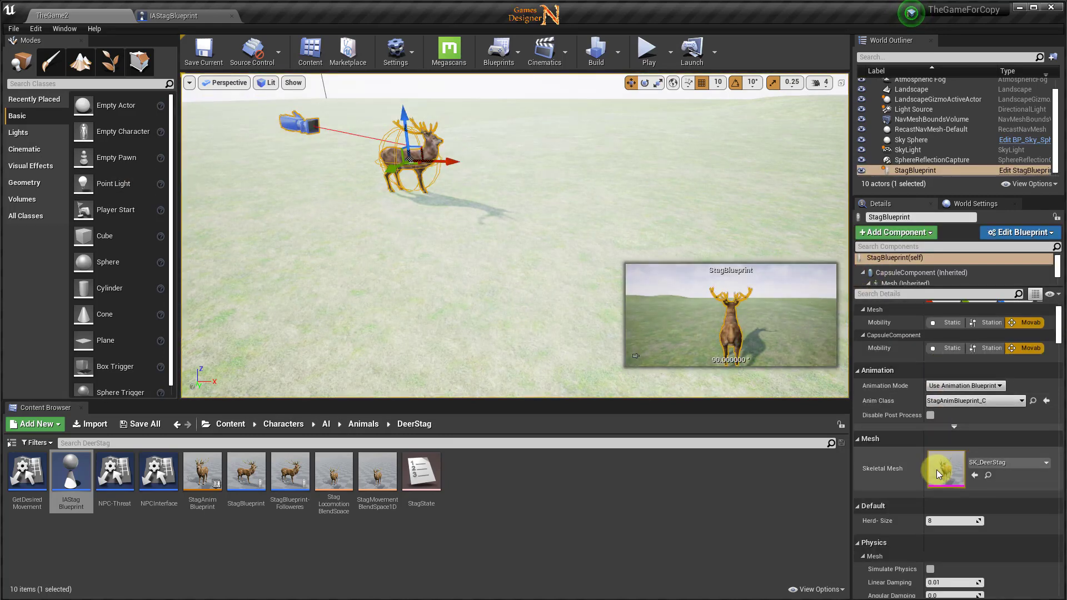
scroll(938, 510, down, 2)
click(939, 509)
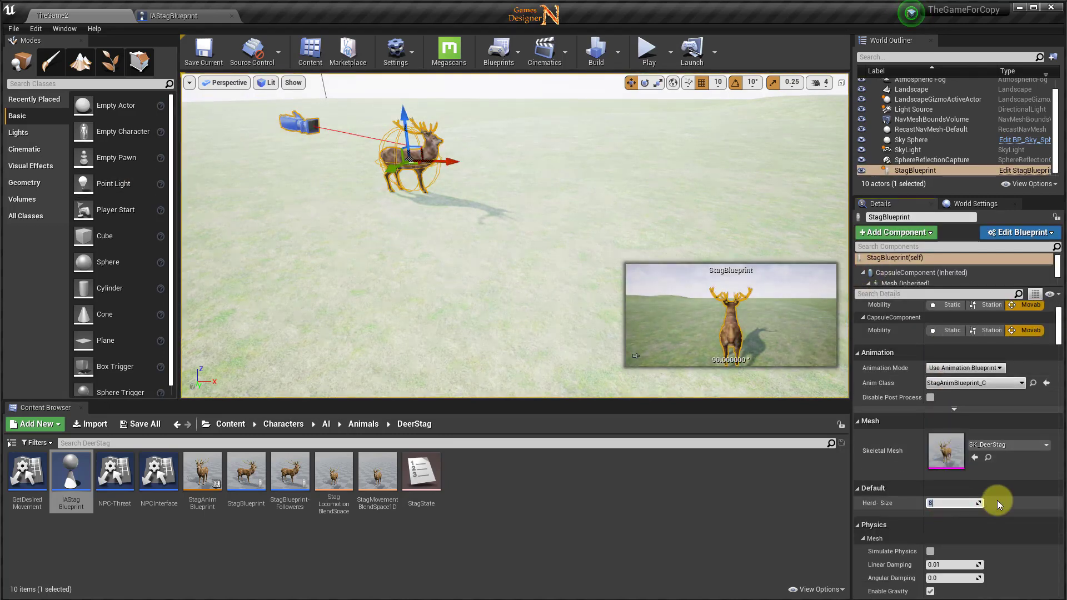
text(30)
key(Return)
Step: Play-test the level, walking toward the larger herd, then stop the session
drag(488, 262, 472, 534)
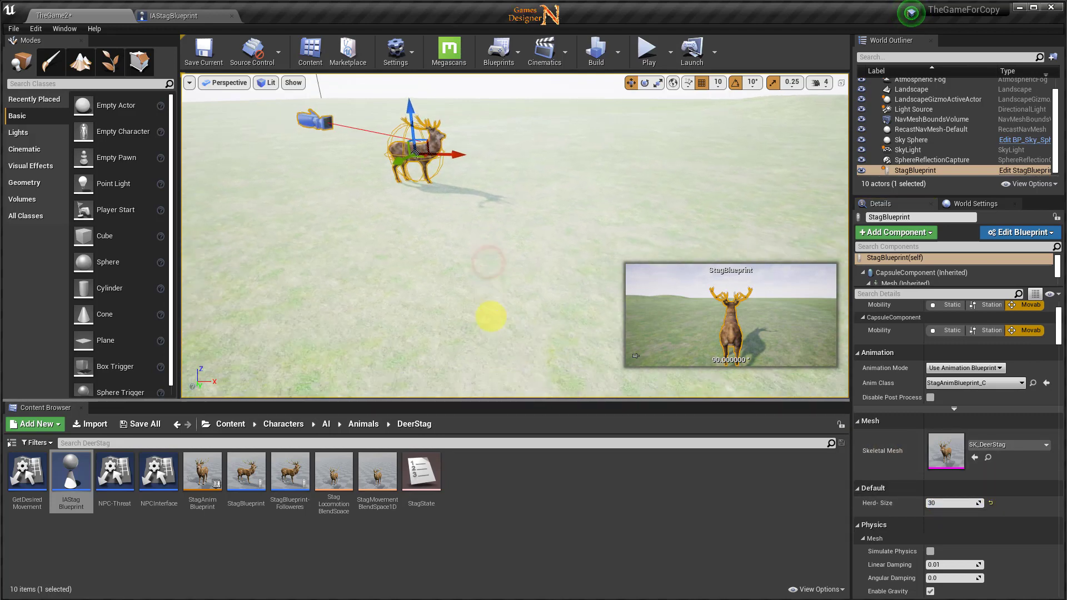
click(665, 45)
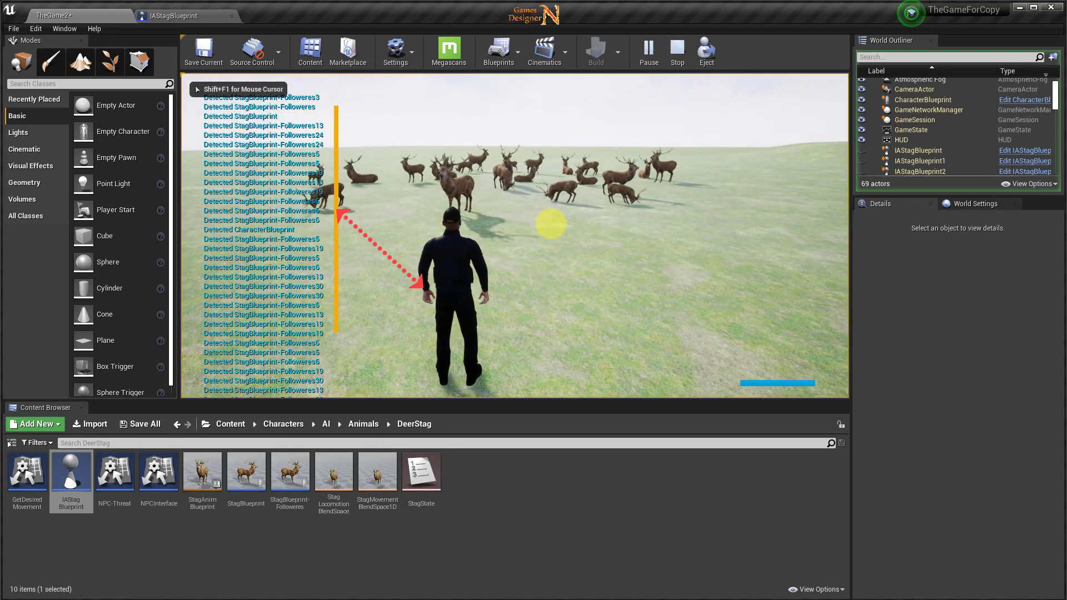
key(w)
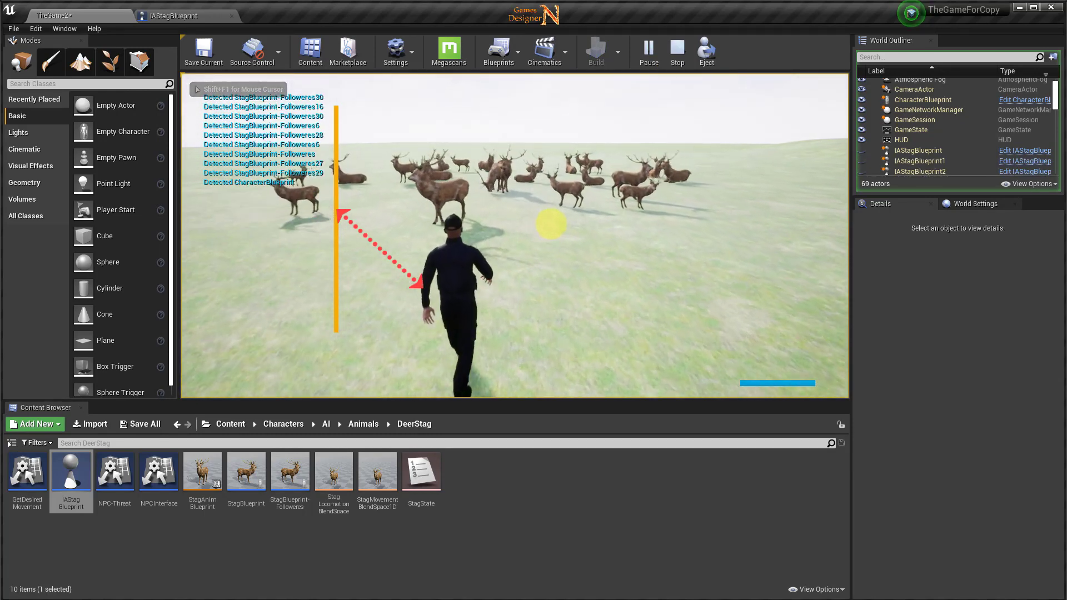
key(w)
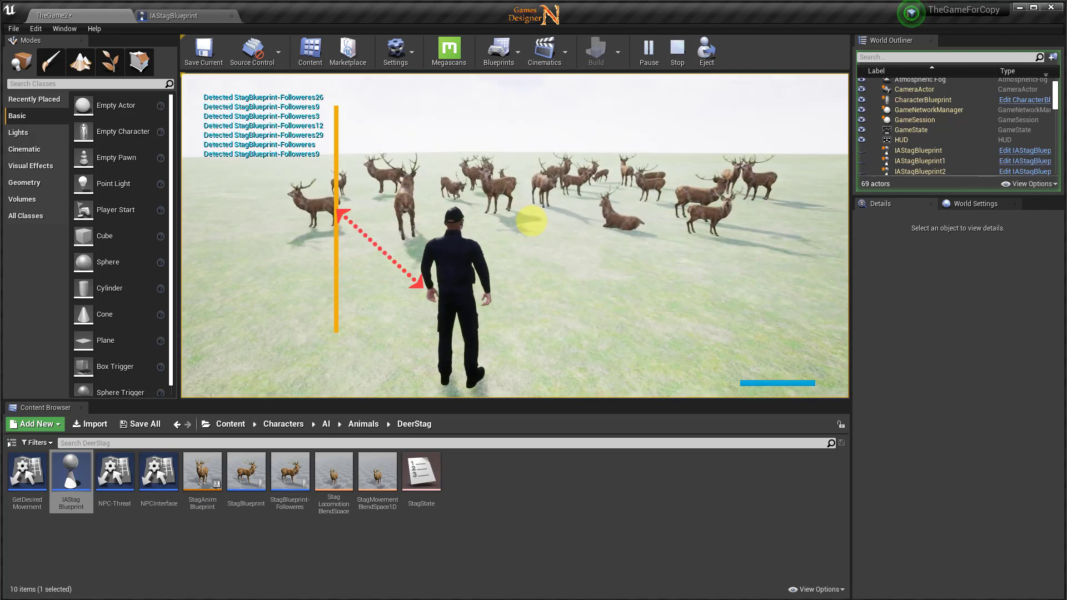
key(Escape)
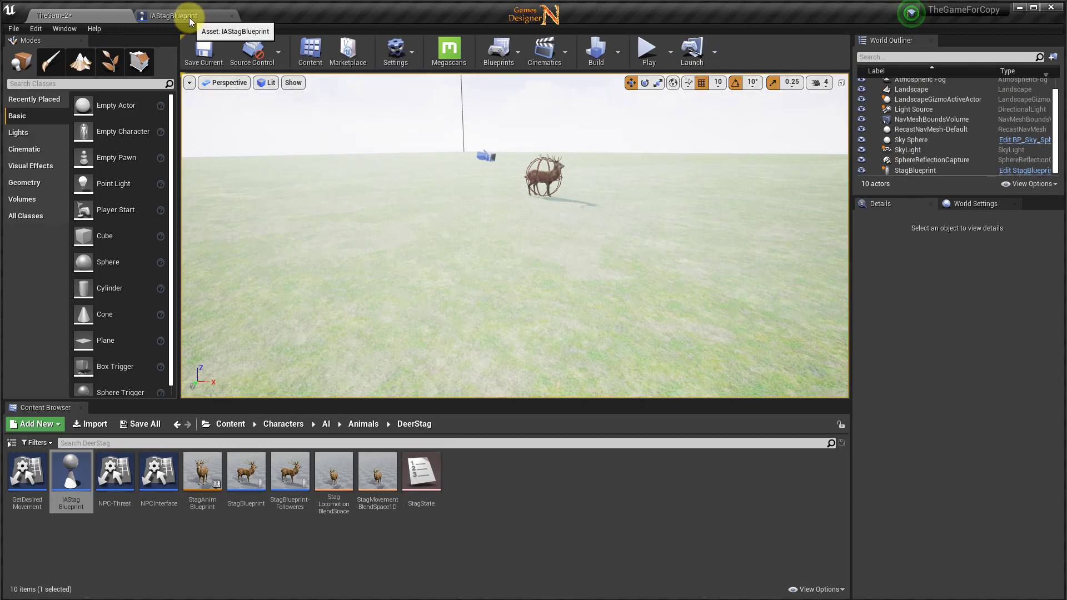
click(189, 17)
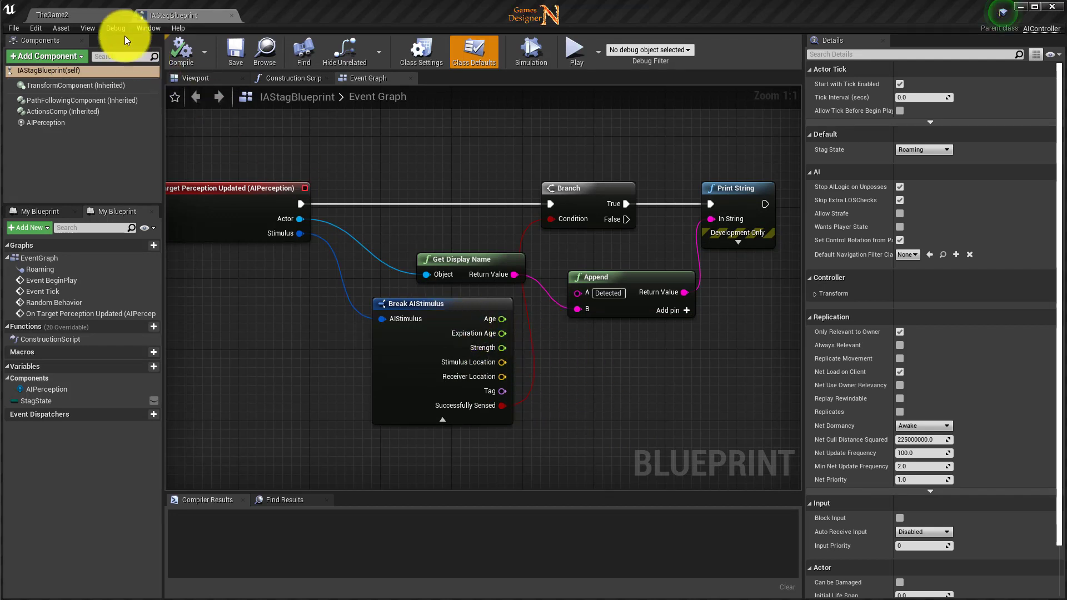
click(97, 15)
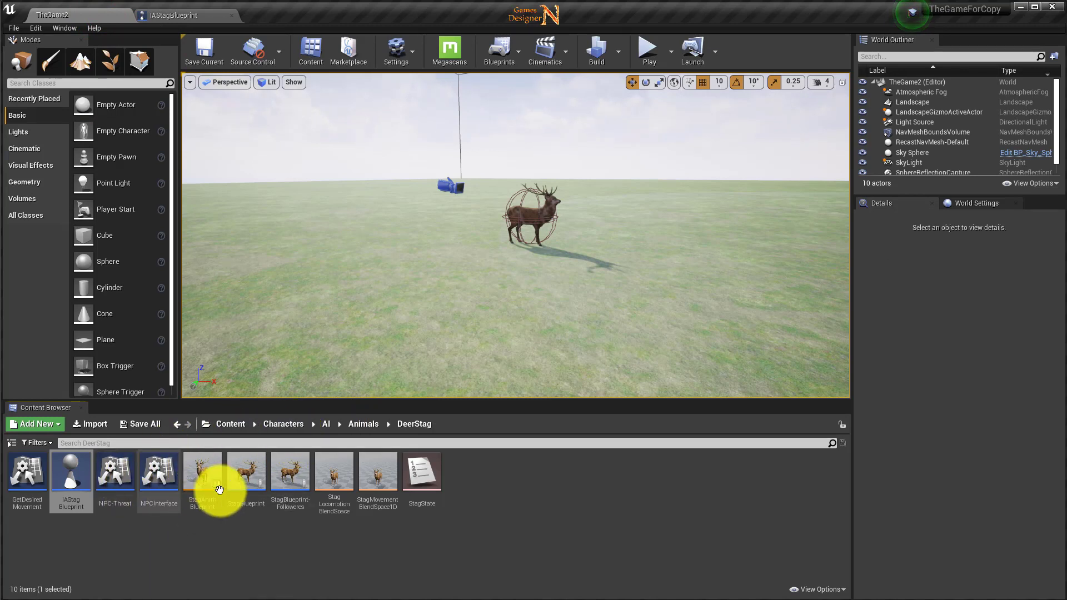
click(118, 487)
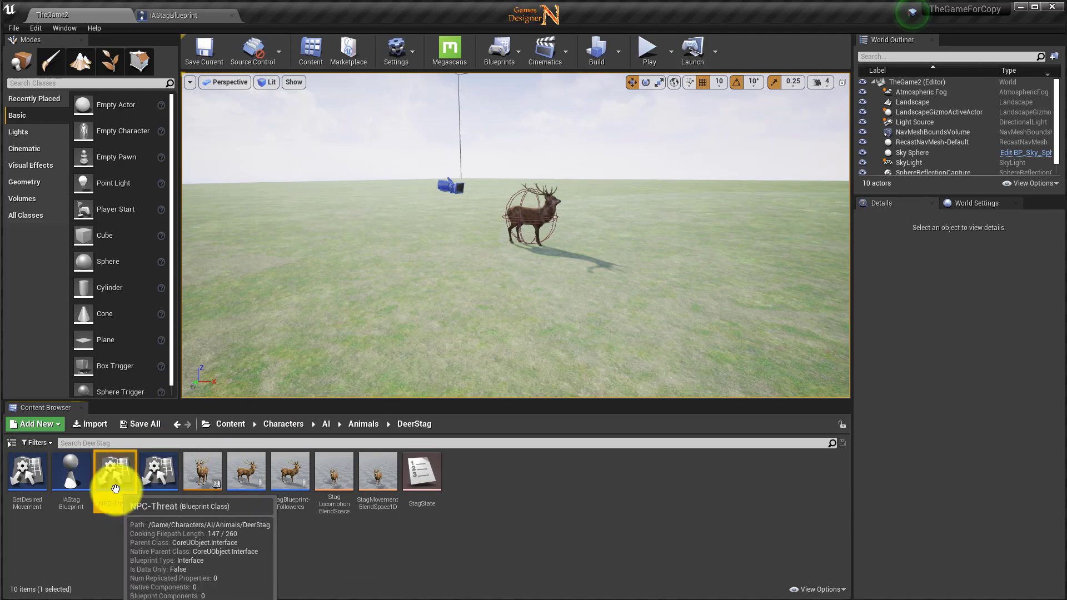
double_click(117, 490)
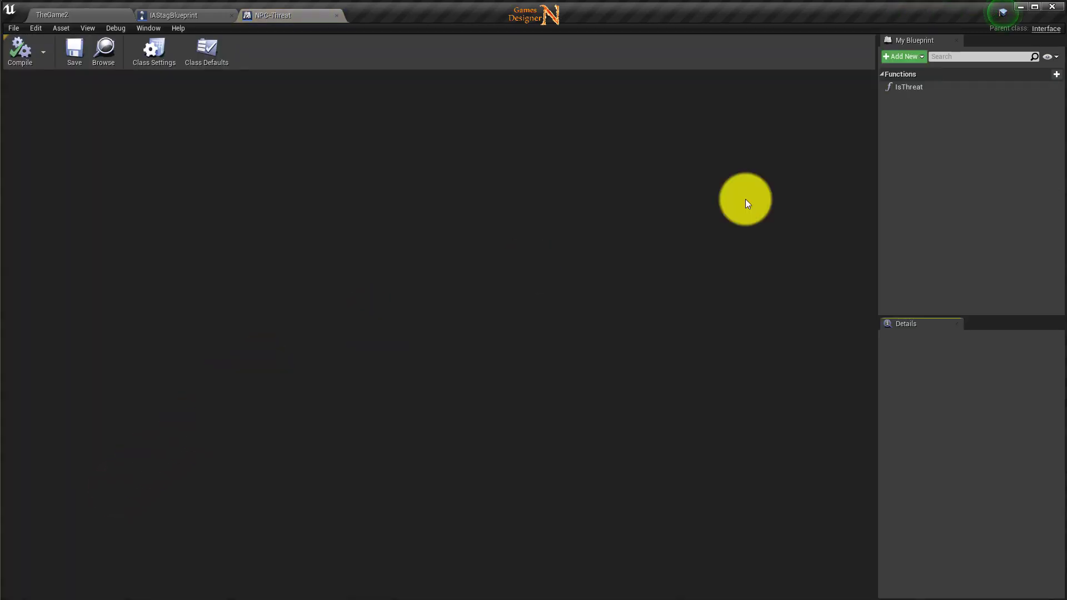
click(910, 87)
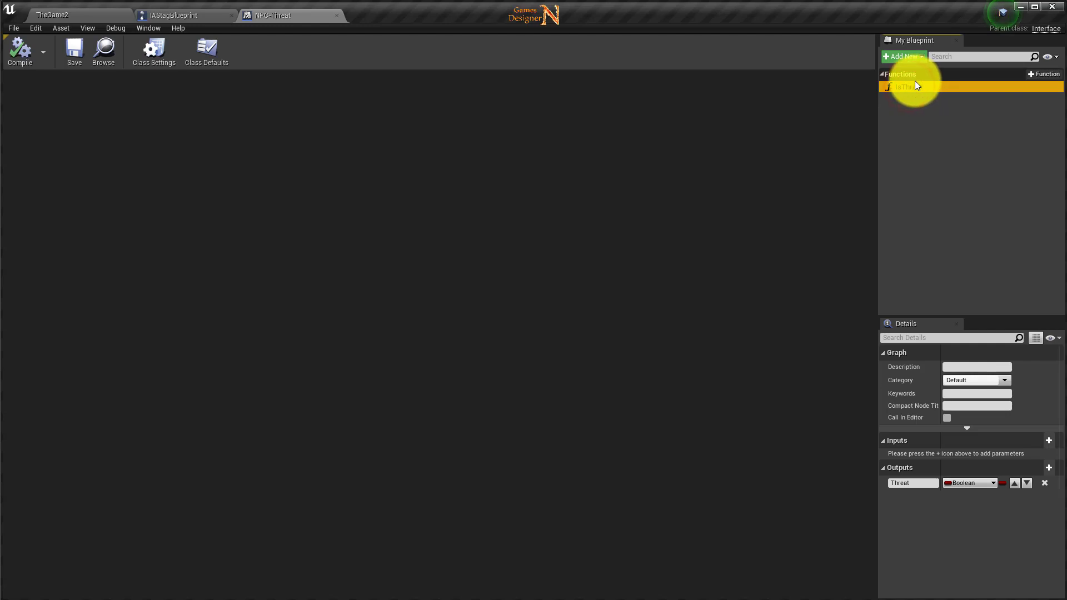
double_click(910, 86)
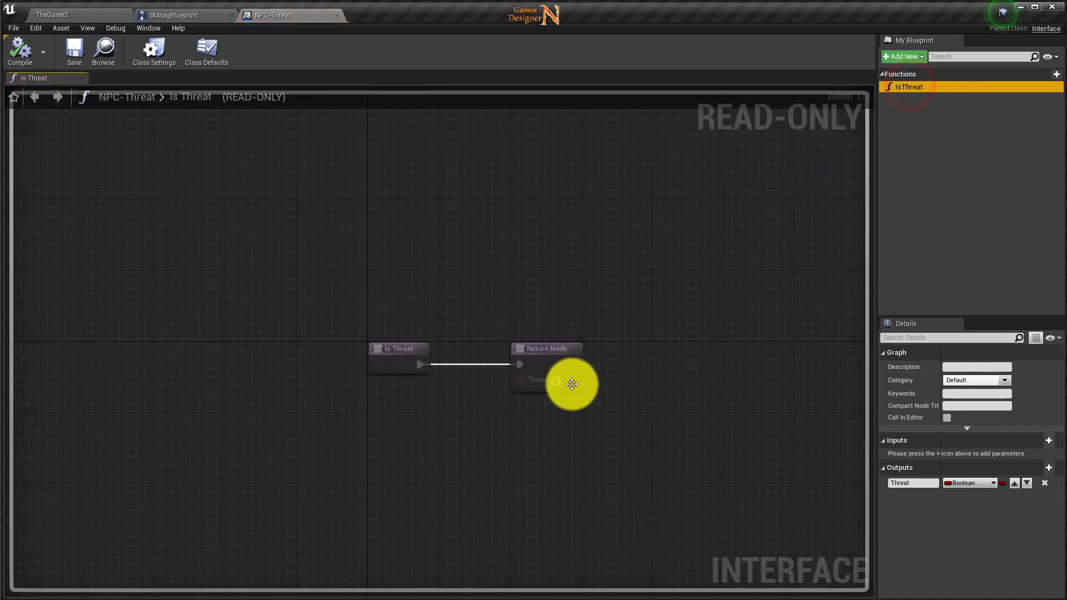
click(557, 353)
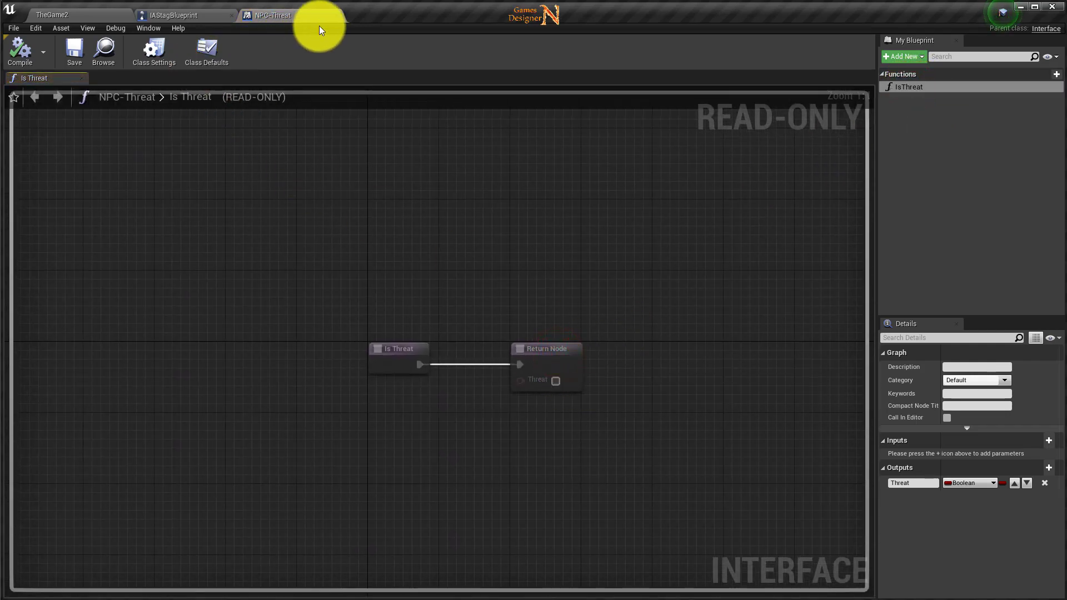
click(335, 15)
click(82, 12)
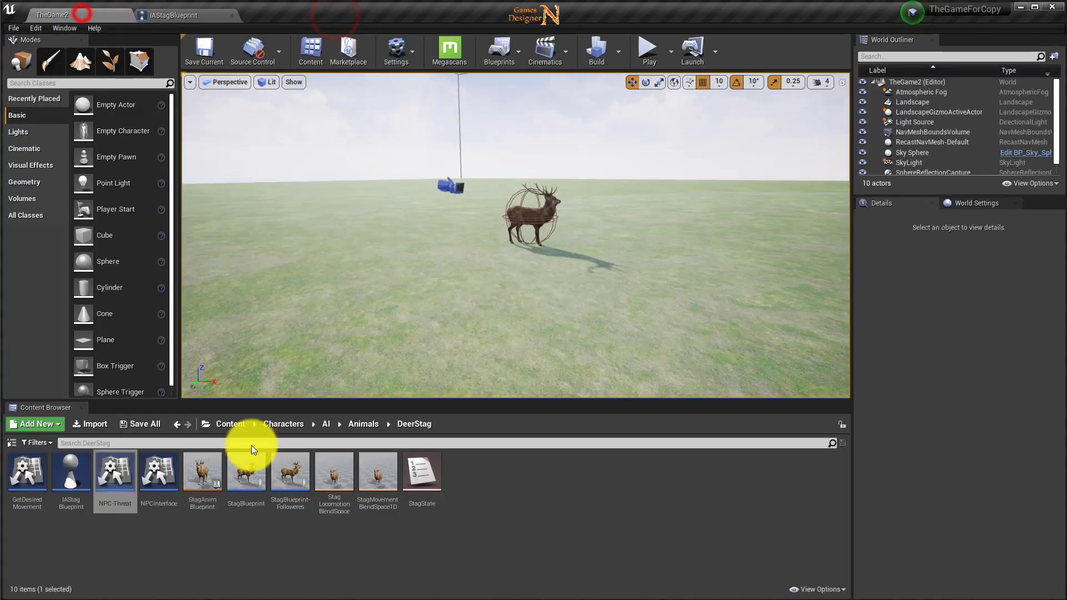
Step: Open the NPC-Threat interface, review its IsThreat function, and close it
right_click(472, 516)
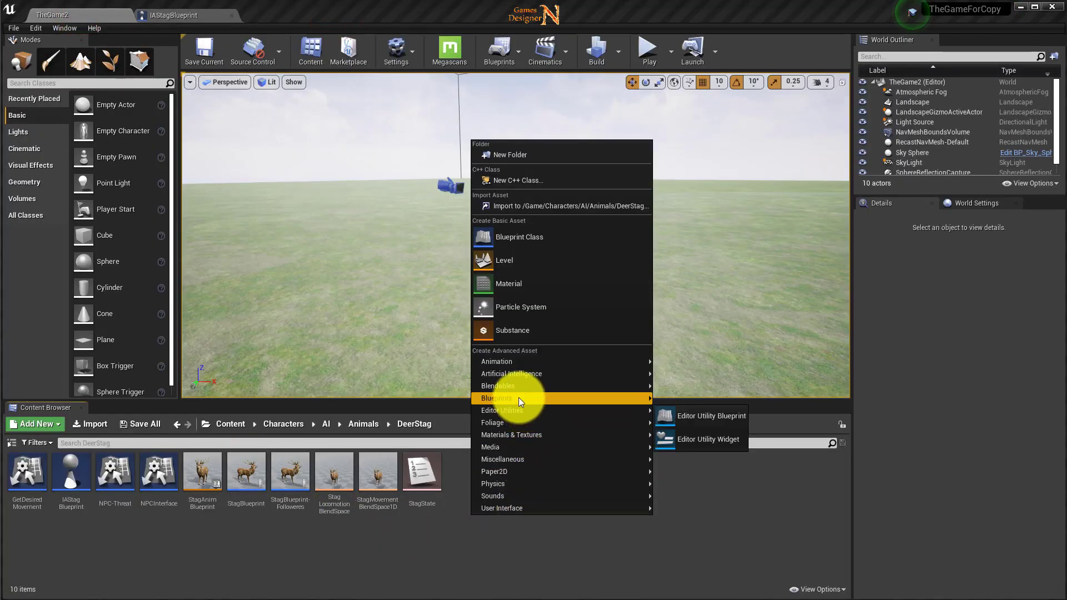
mouse_move(518, 398)
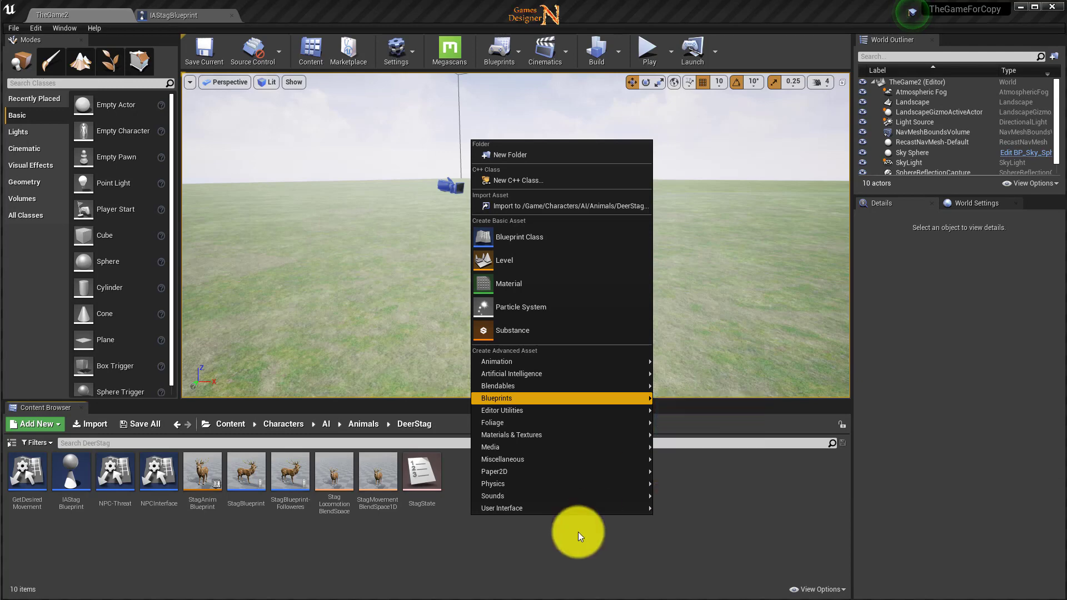
click(548, 562)
double_click(114, 475)
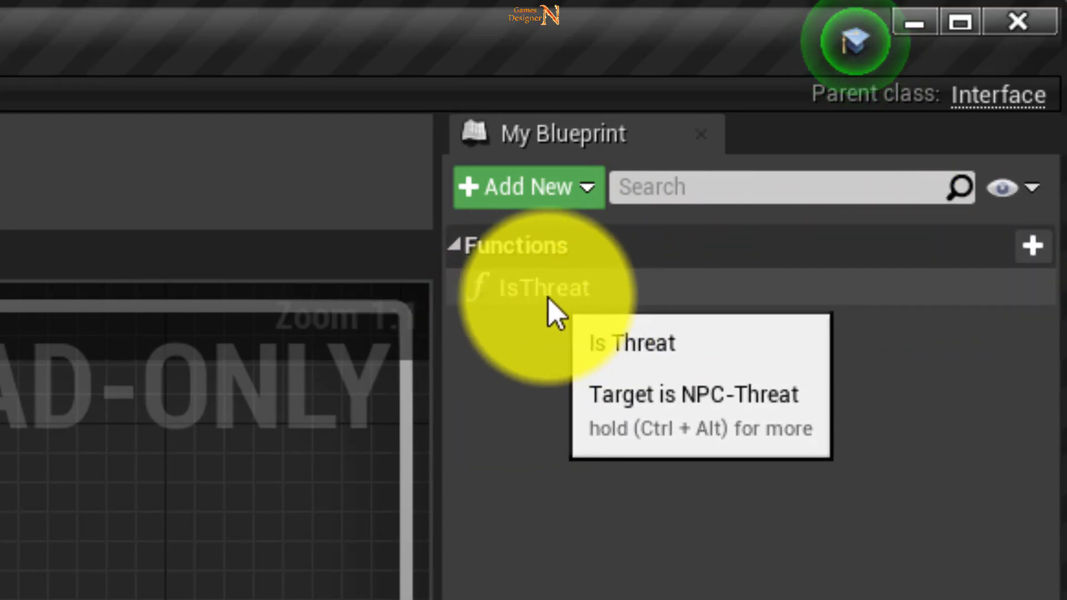
click(542, 290)
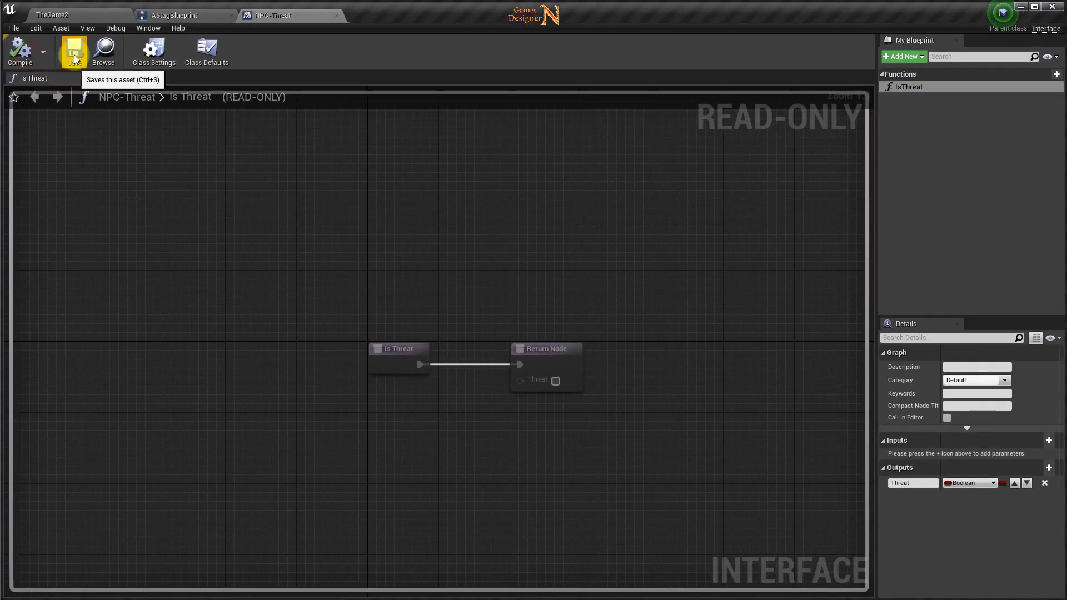
click(336, 15)
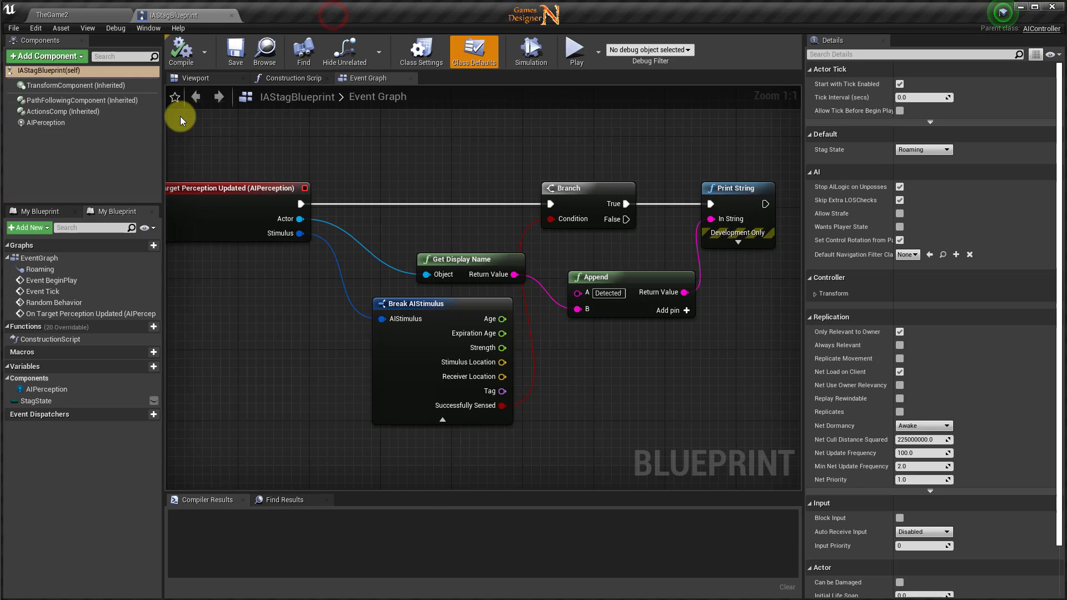
Step: Open the CharacterBlueprint asset from the Character BluePrint folder and go to its event graph
click(114, 15)
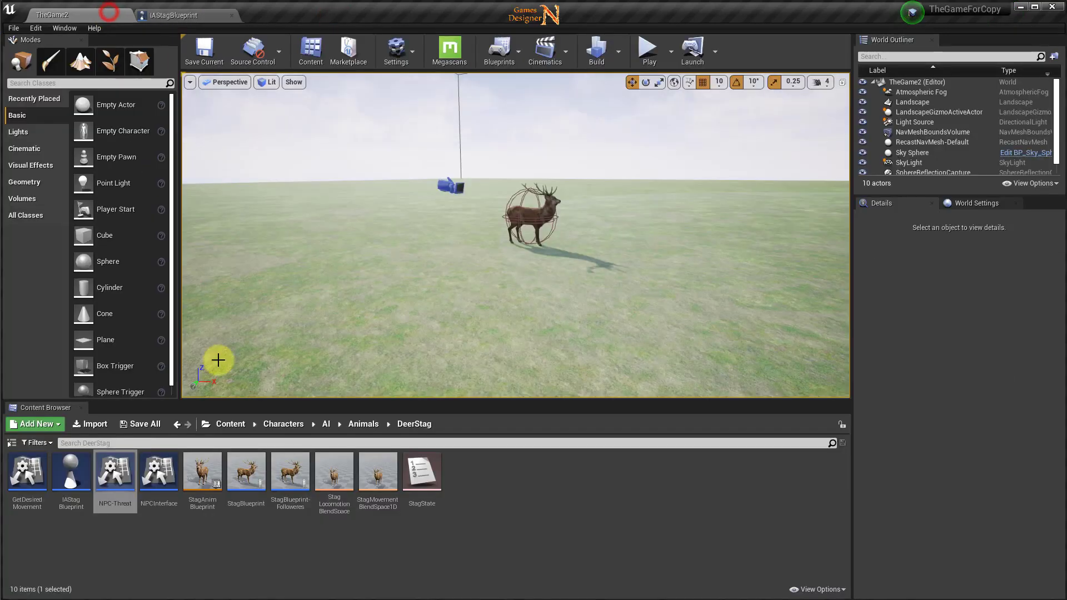
click(114, 473)
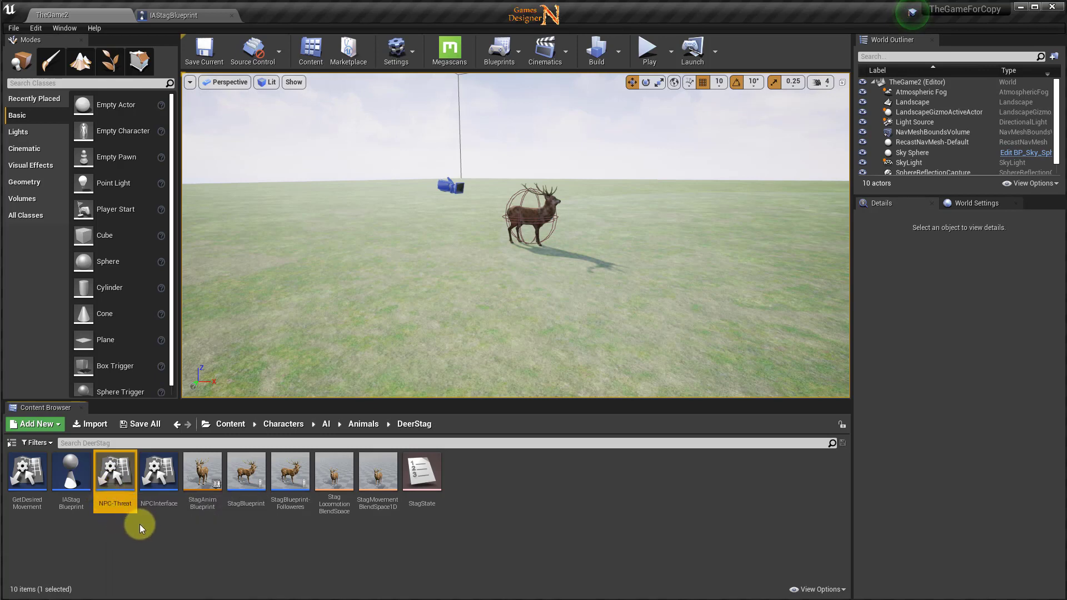
click(285, 425)
double_click(170, 483)
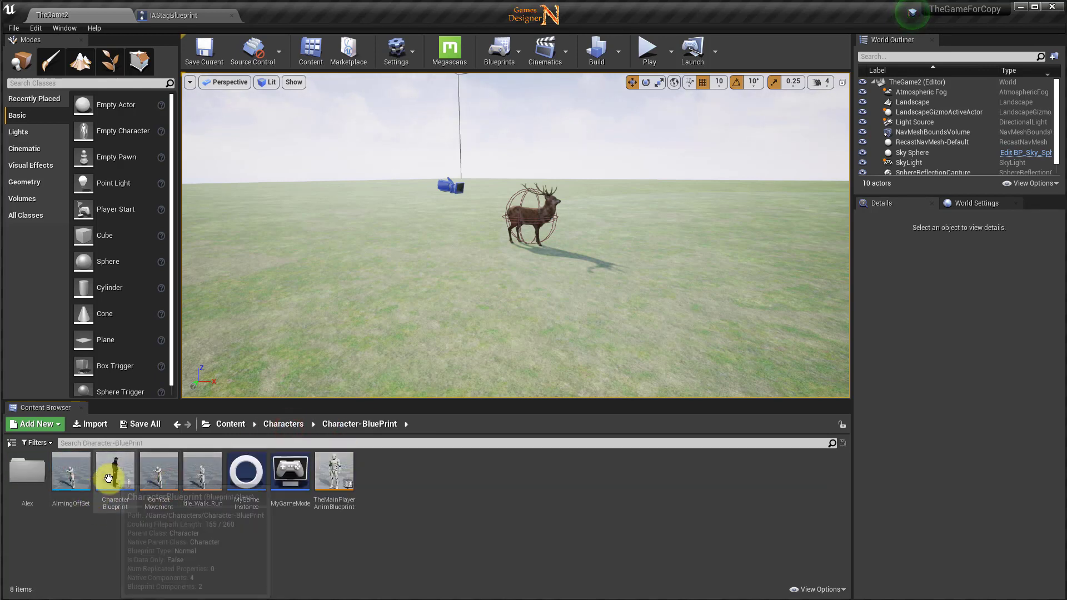
double_click(115, 479)
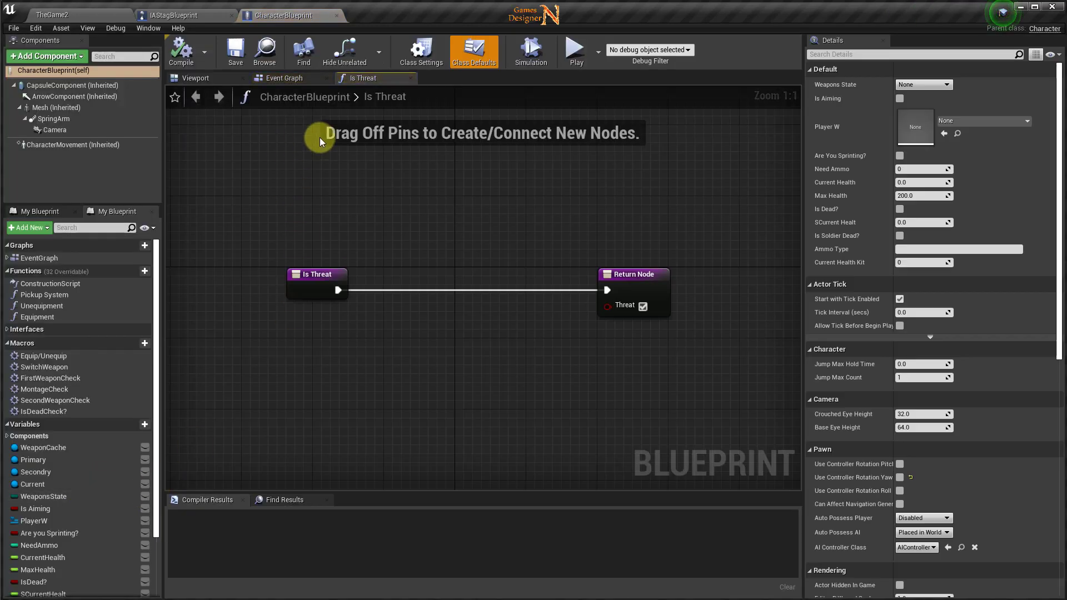
click(408, 78)
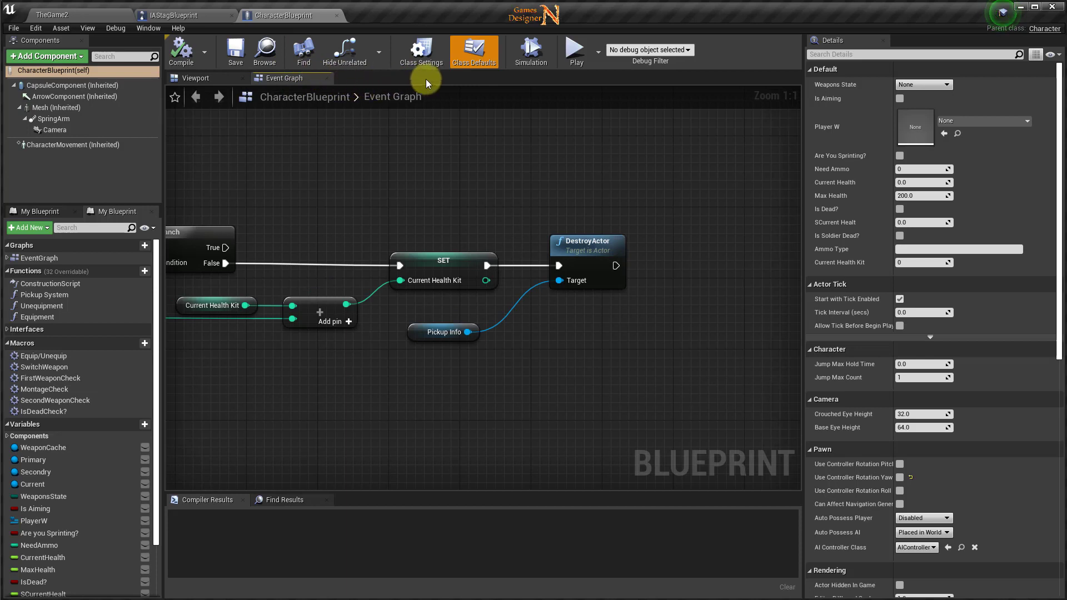
Step: Remove and re-add NPC-Threat under Implemented Interfaces, then expand Interfaces to show Is Threat
click(425, 59)
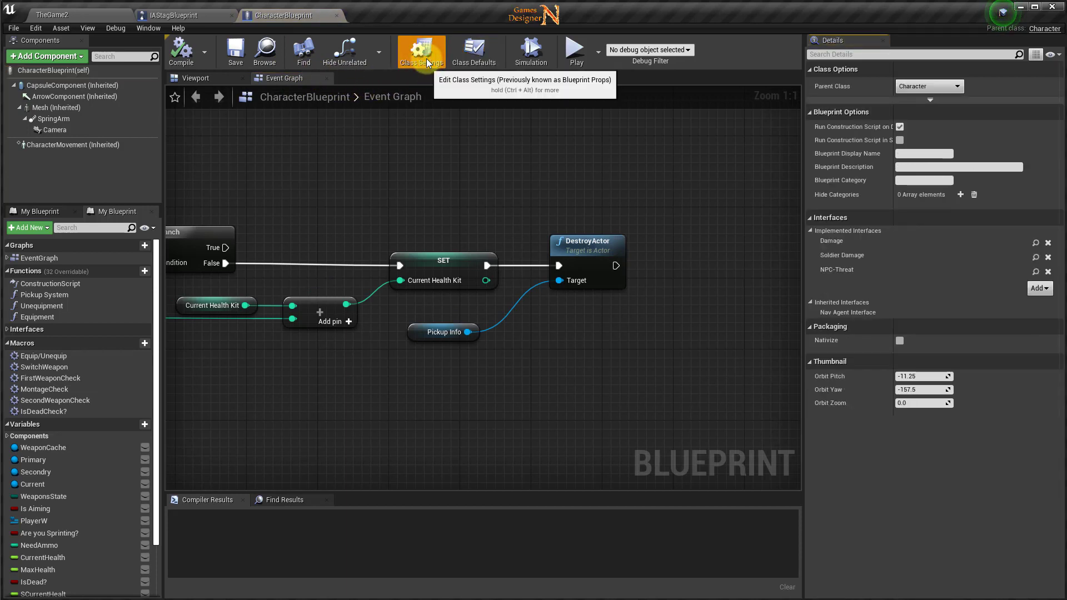
click(1049, 271)
click(1038, 273)
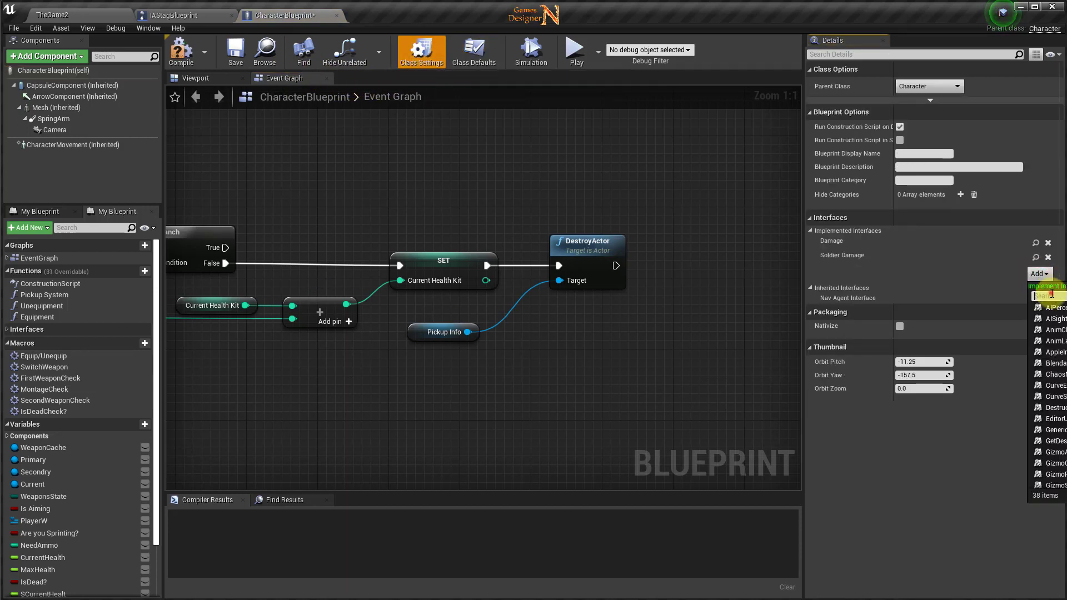
text(thre)
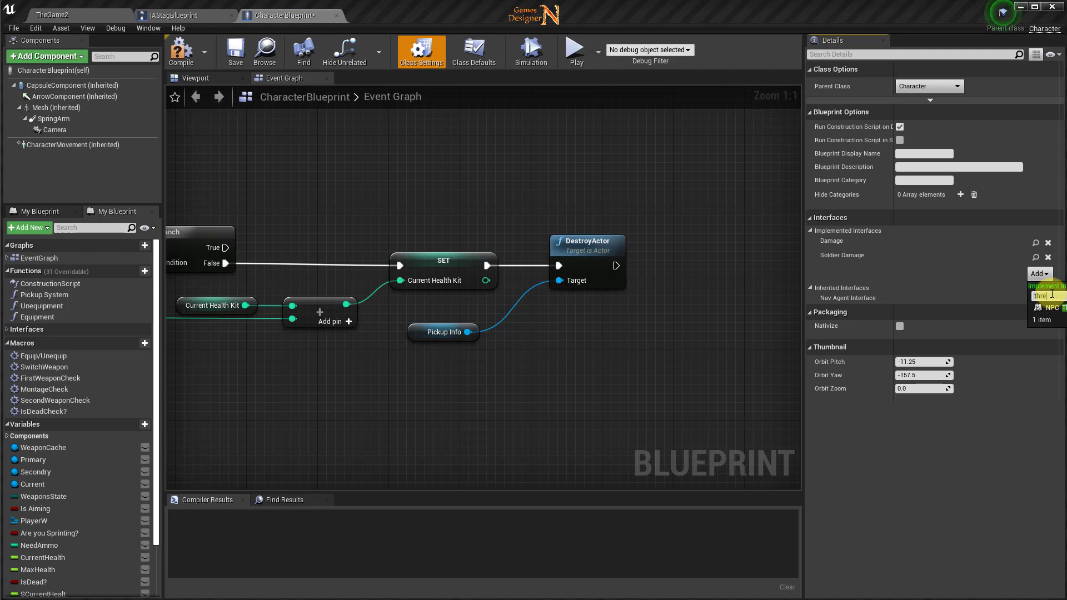
click(1053, 308)
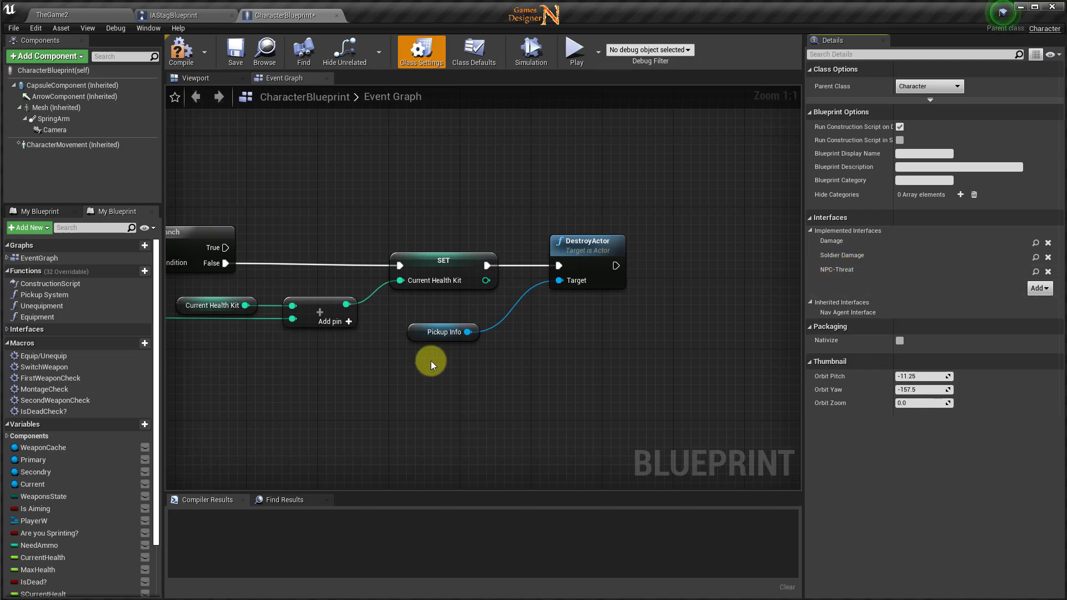
click(8, 330)
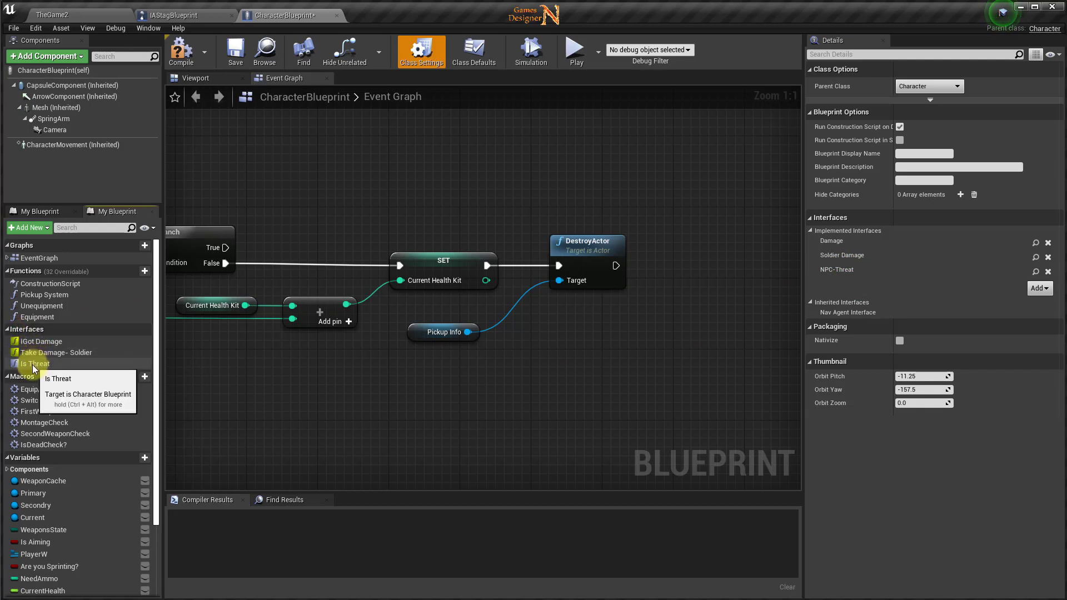
Step: Tick Threat on the Is Threat Return Node, then compile and save CharacterBlueprint
double_click(33, 364)
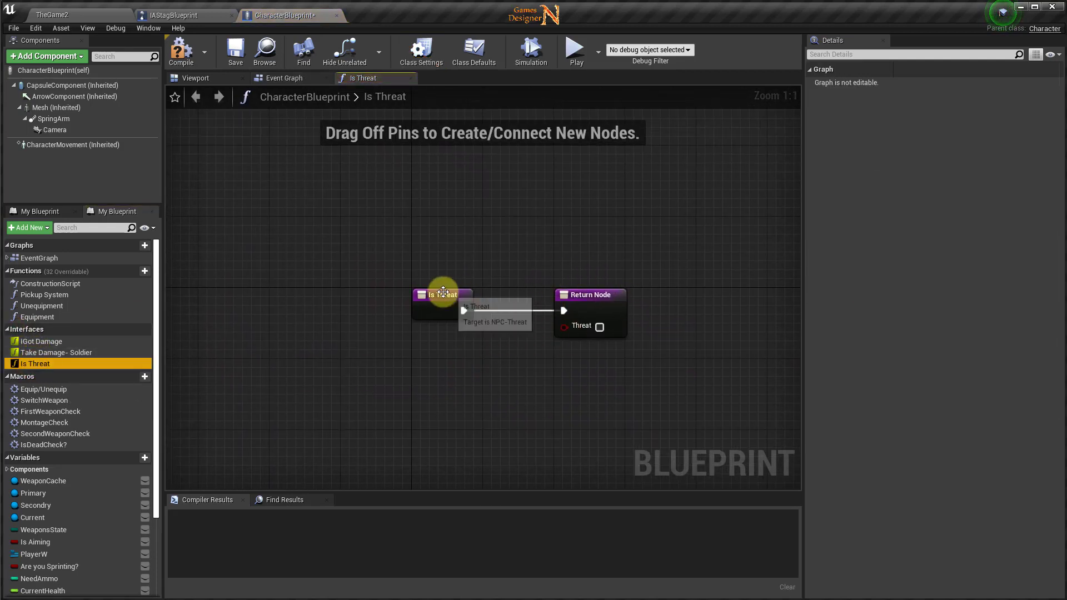
drag(443, 293, 283, 303)
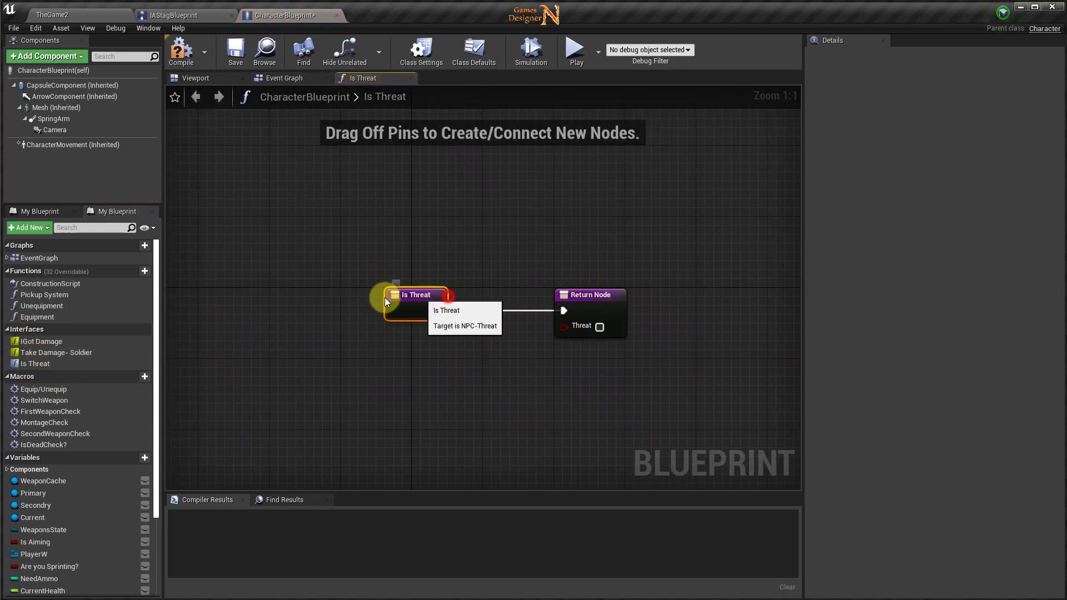
click(599, 328)
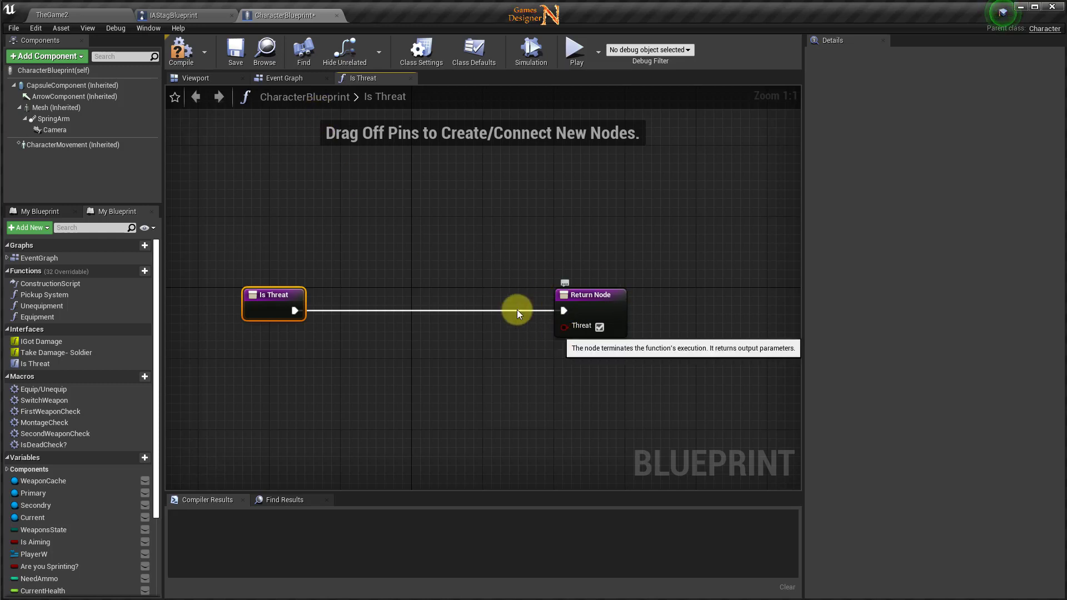
click(186, 58)
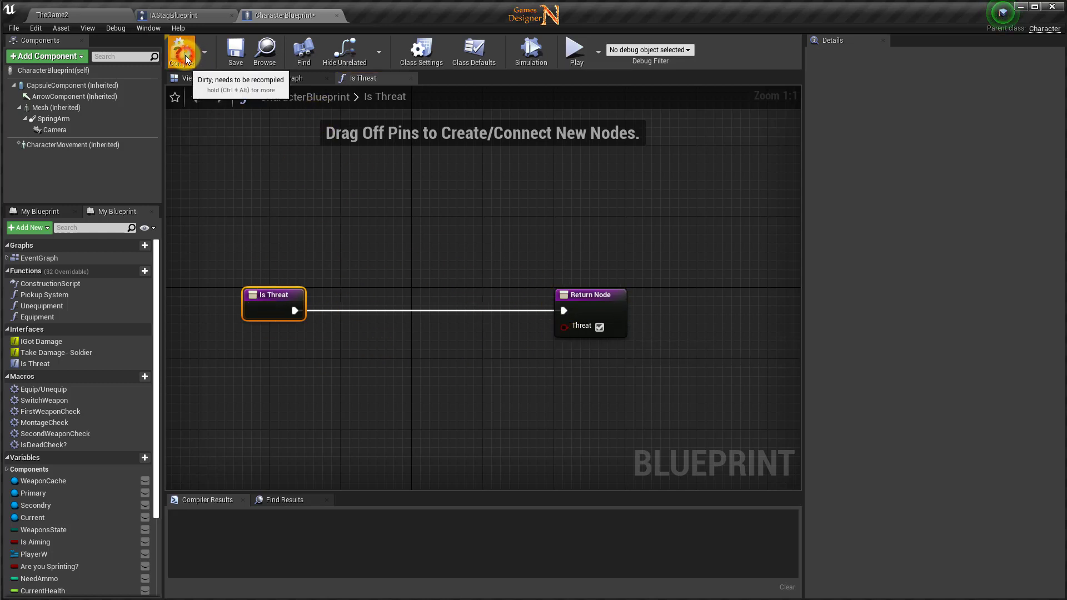
click(234, 55)
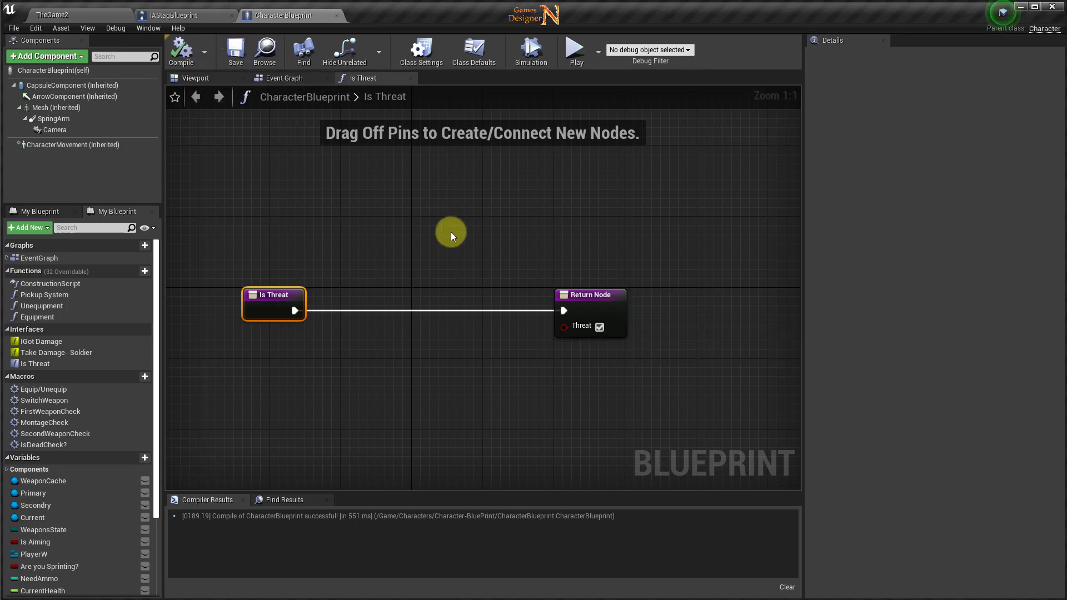
Step: Open StagBlueprint from Characters > AI > Animals > DeerStag, then view IAStagBlueprint's perception logic
click(96, 16)
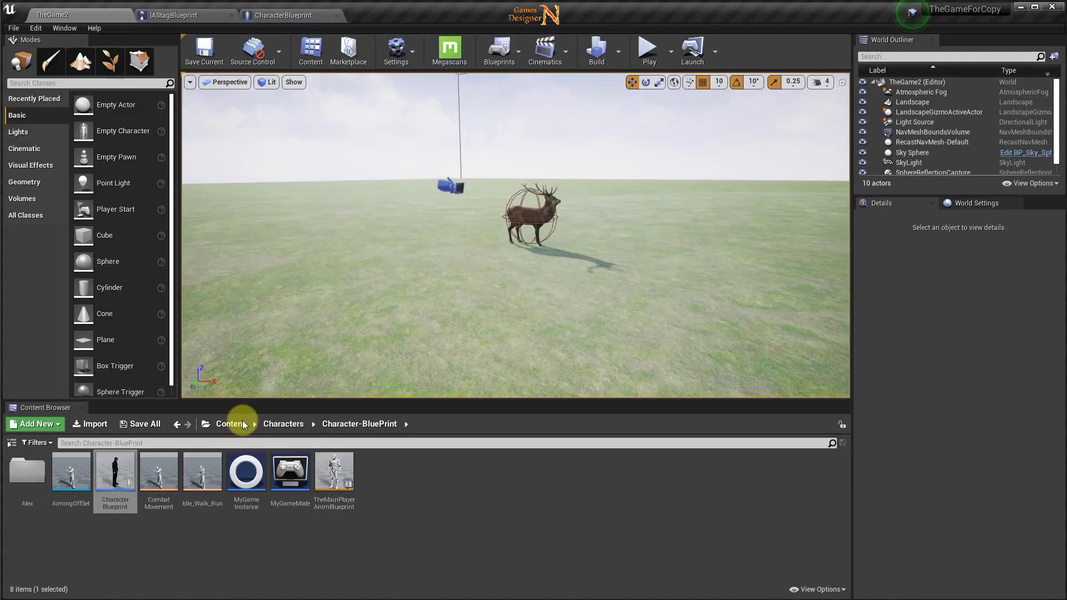
click(281, 424)
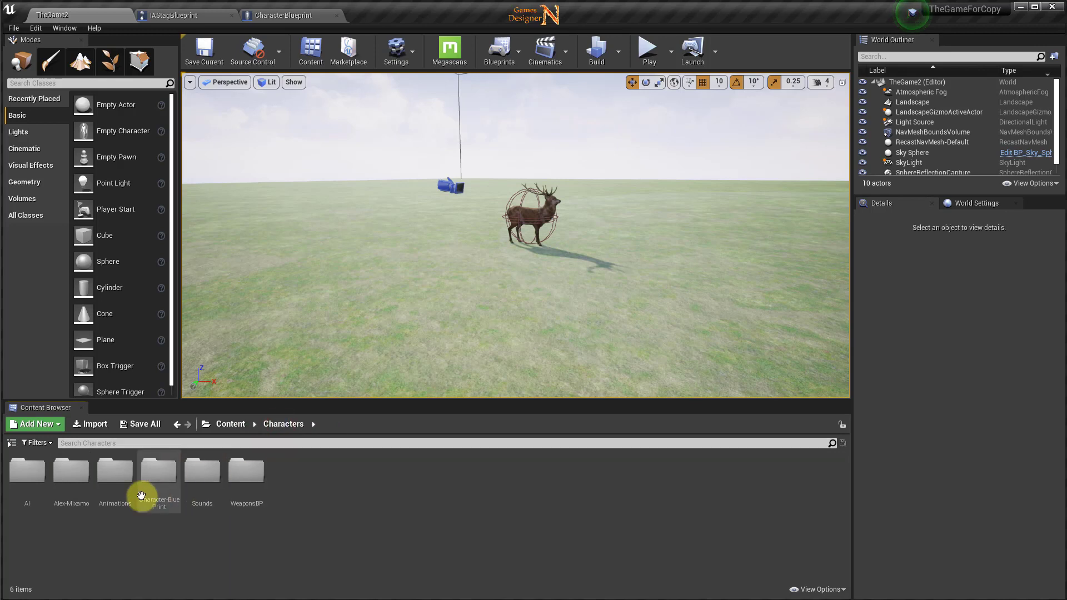
double_click(34, 479)
double_click(29, 470)
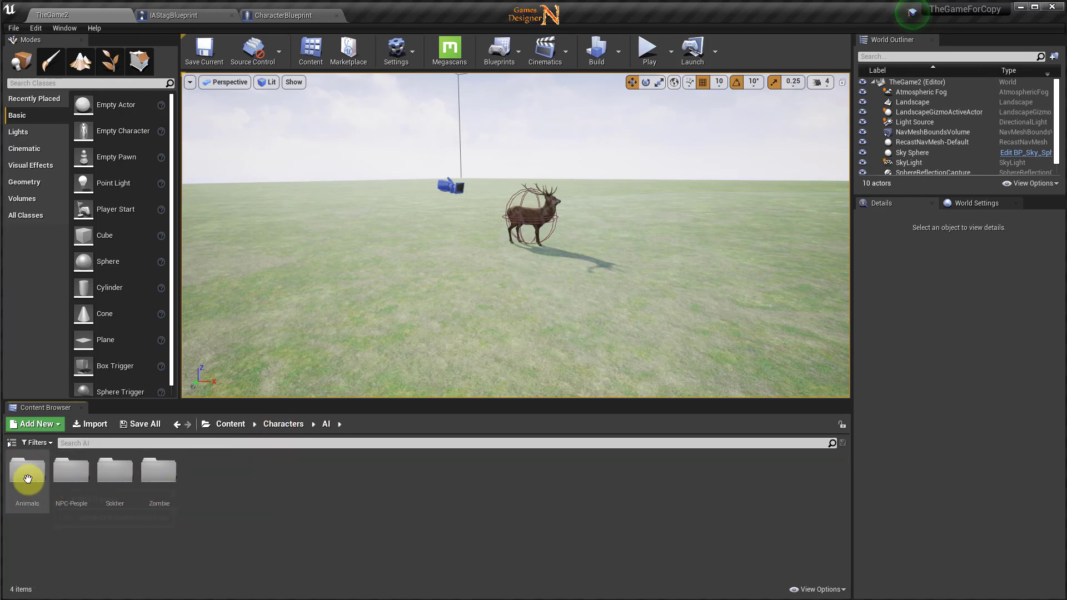
click(119, 482)
double_click(119, 482)
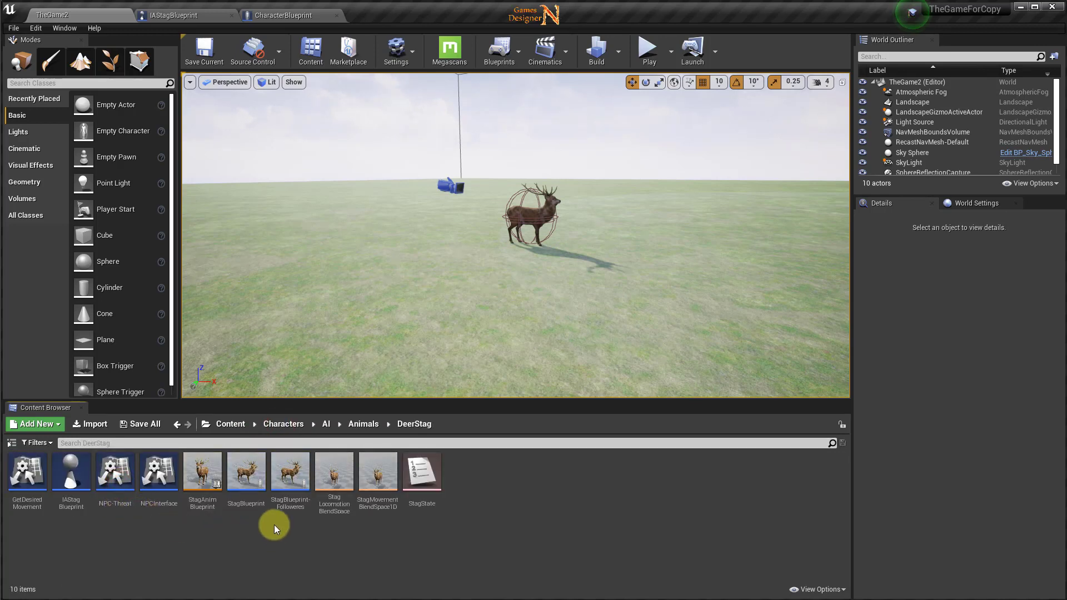
double_click(249, 485)
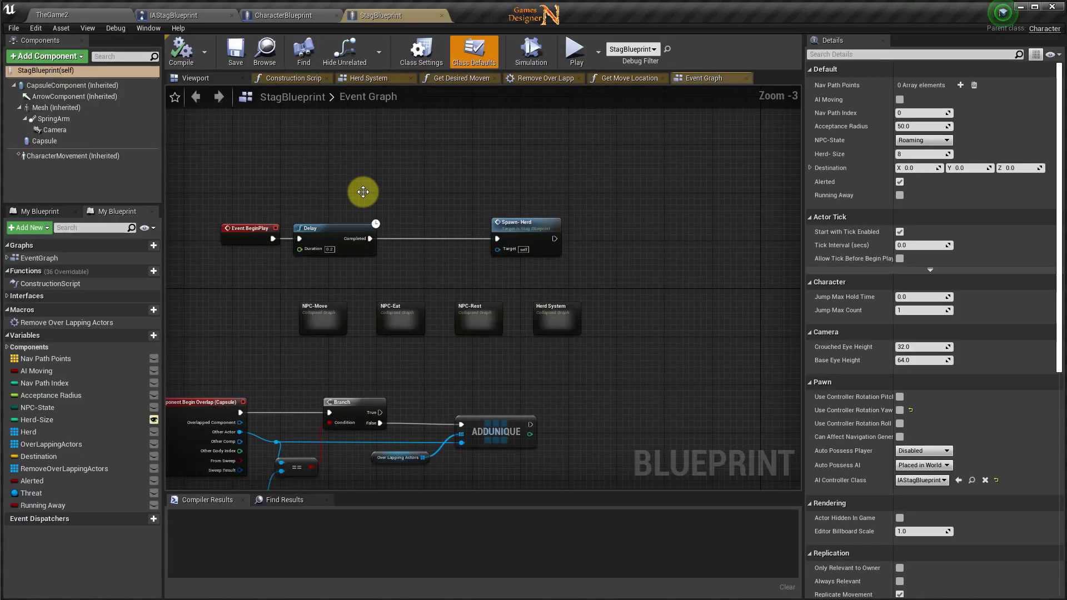
mouse_move(303, 325)
right_down()
mouse_move(671, 354)
mouse_move(667, 367)
right_up()
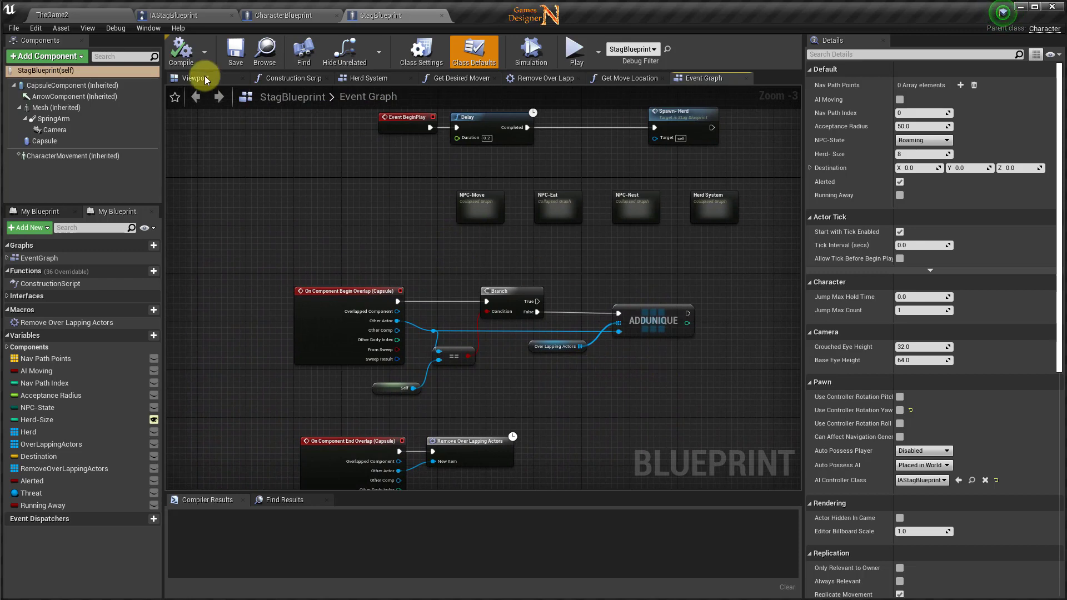
click(185, 15)
right_drag(340, 345, 192, 345)
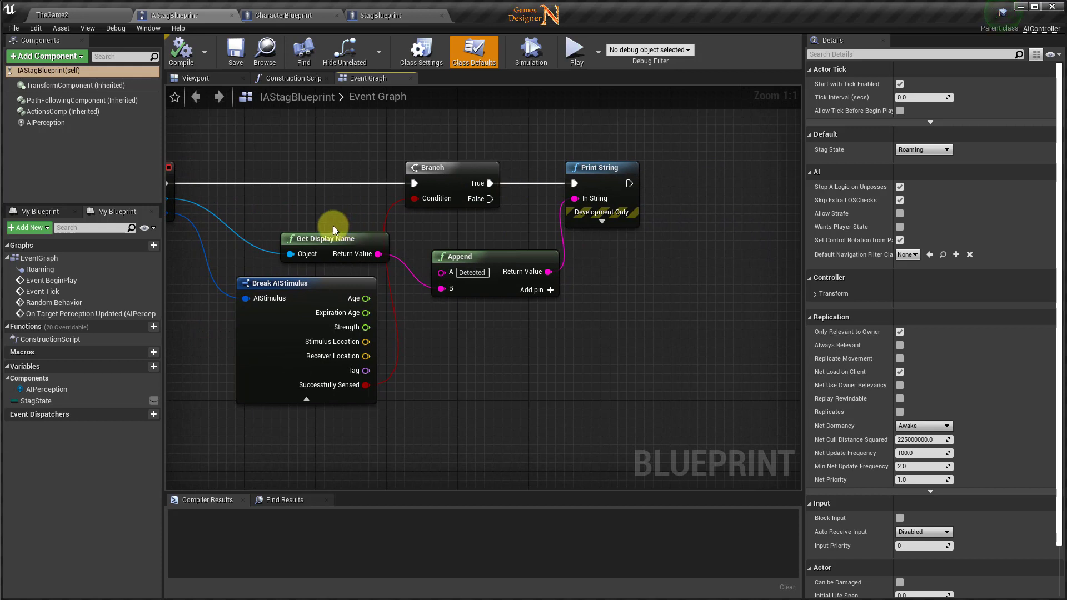
Step: Shift Get Display Name, Append and Print String right to make room after the Branch
drag(460, 259, 464, 261)
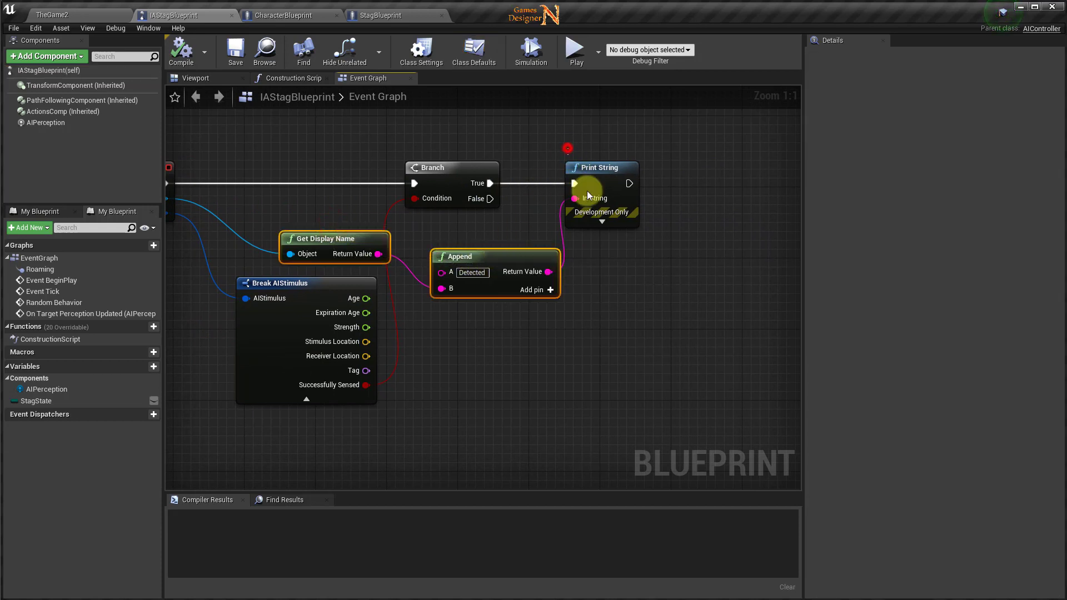
ctrl+drag(587, 194, 775, 195)
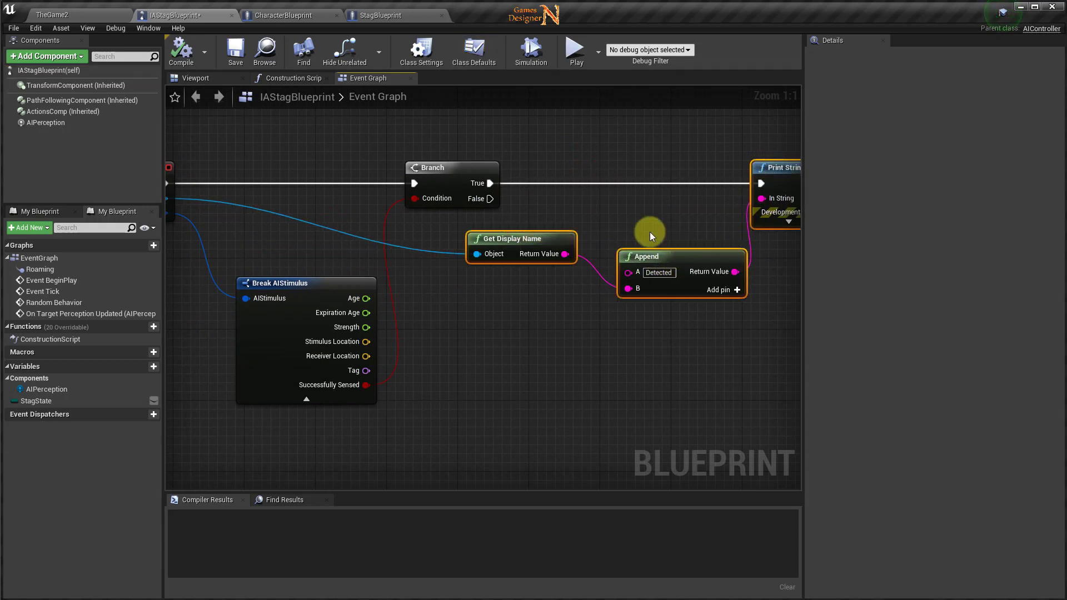
right_drag(652, 235, 433, 260)
drag(567, 198, 632, 198)
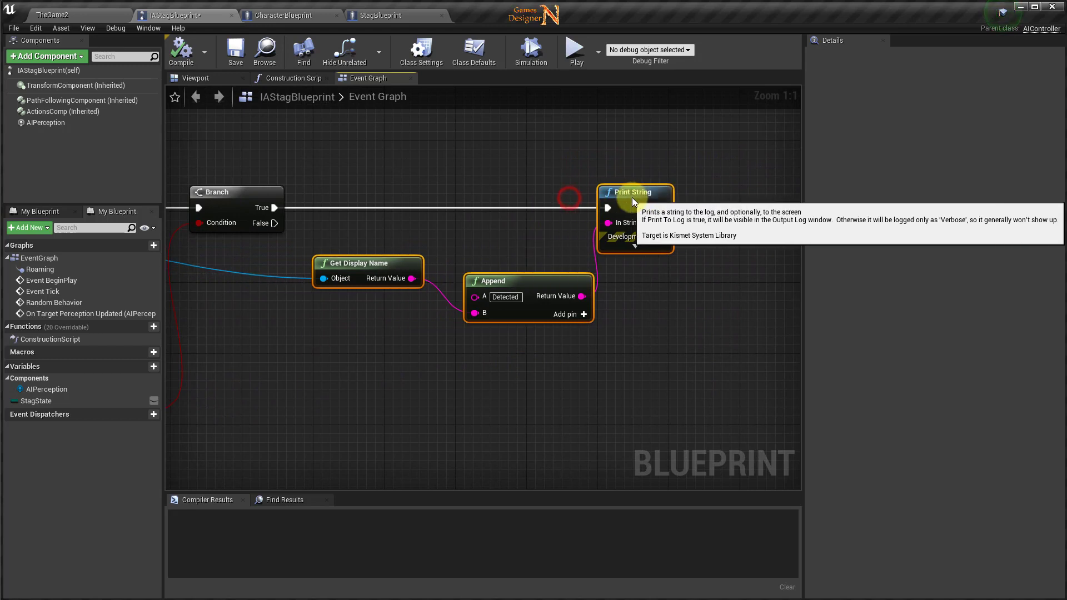
right_drag(288, 341, 348, 345)
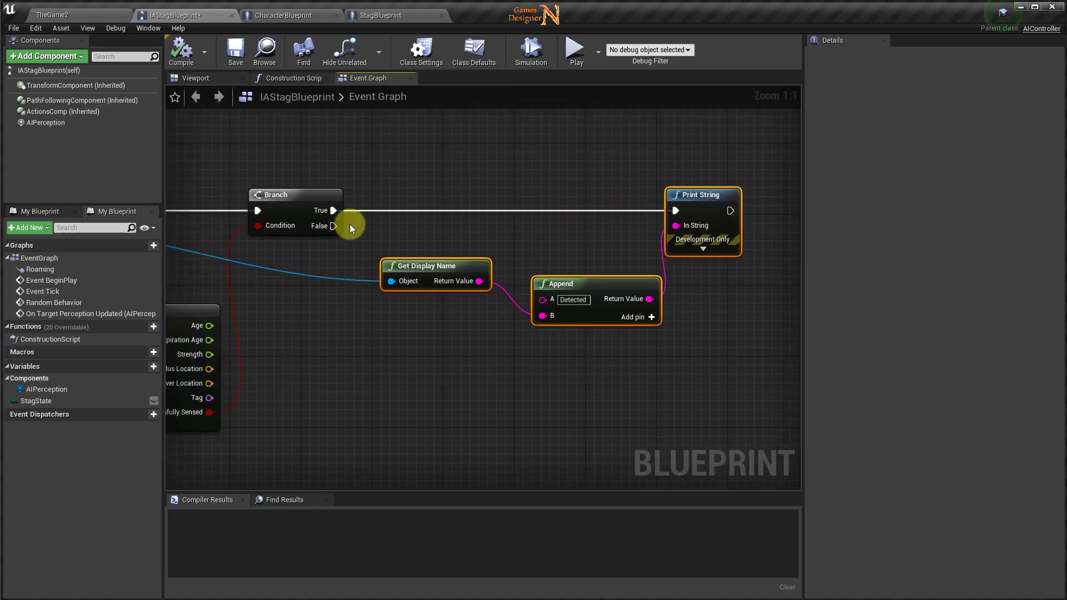
Step: Add an Is Threat (Message) node after Branch True, with the perceived Actor as Target
drag(333, 211, 382, 212)
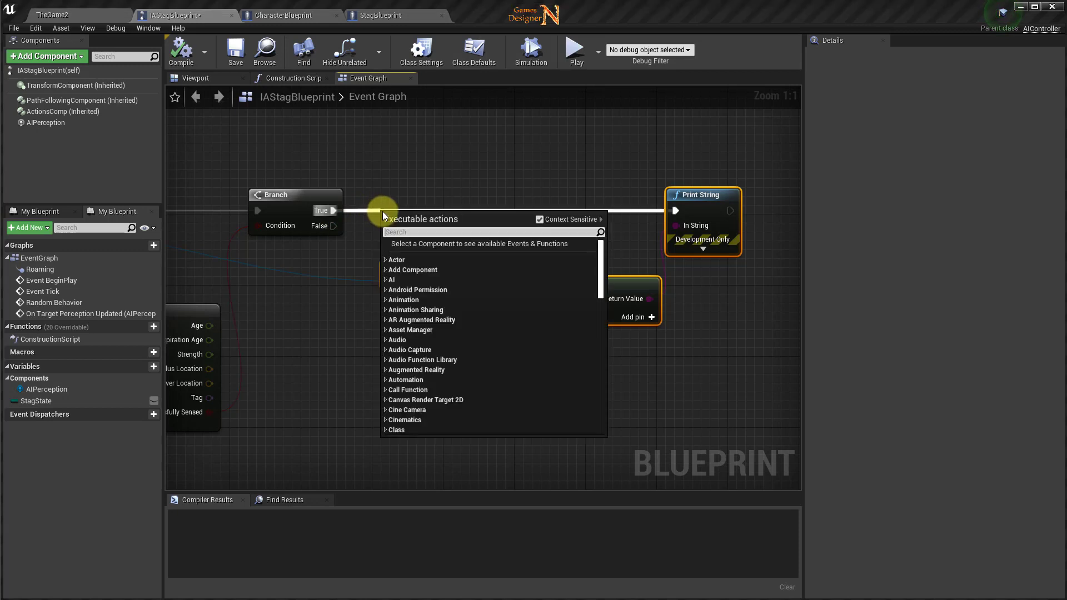
text(is thre)
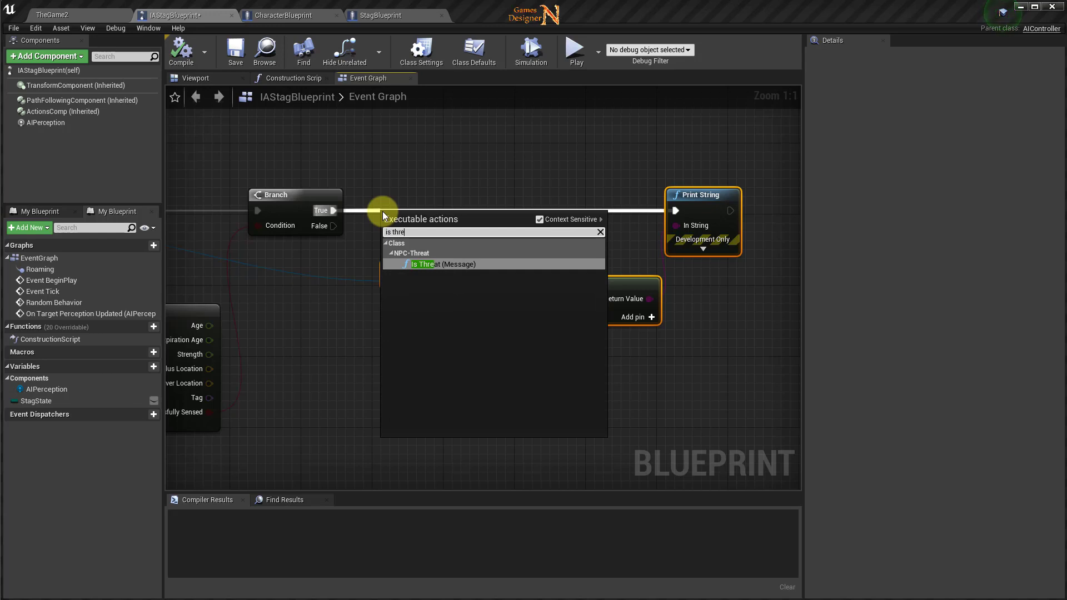
click(440, 265)
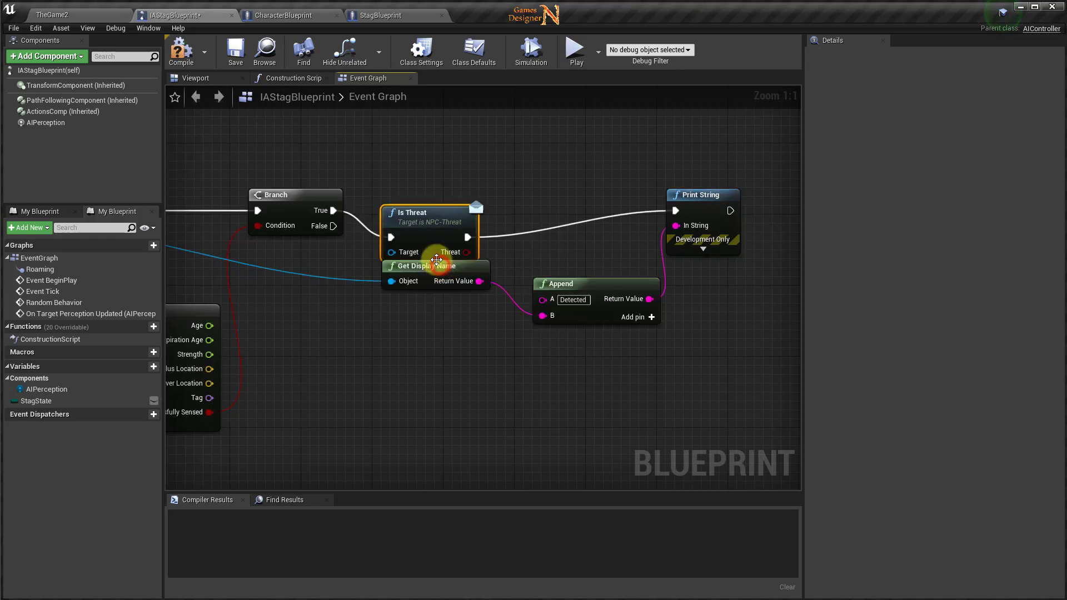
drag(418, 222, 419, 201)
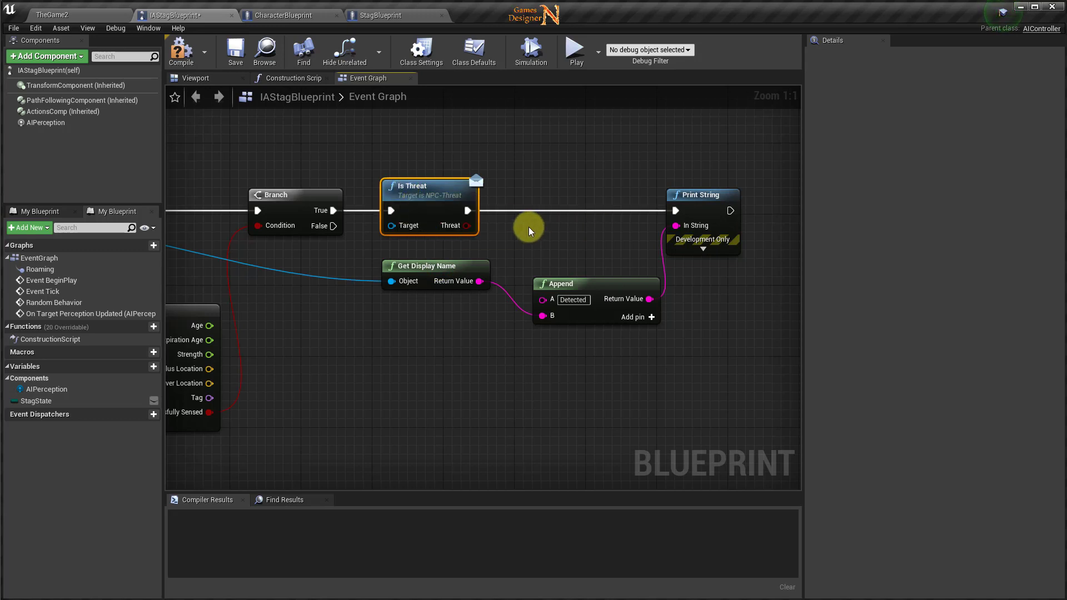
right_drag(453, 262, 419, 319)
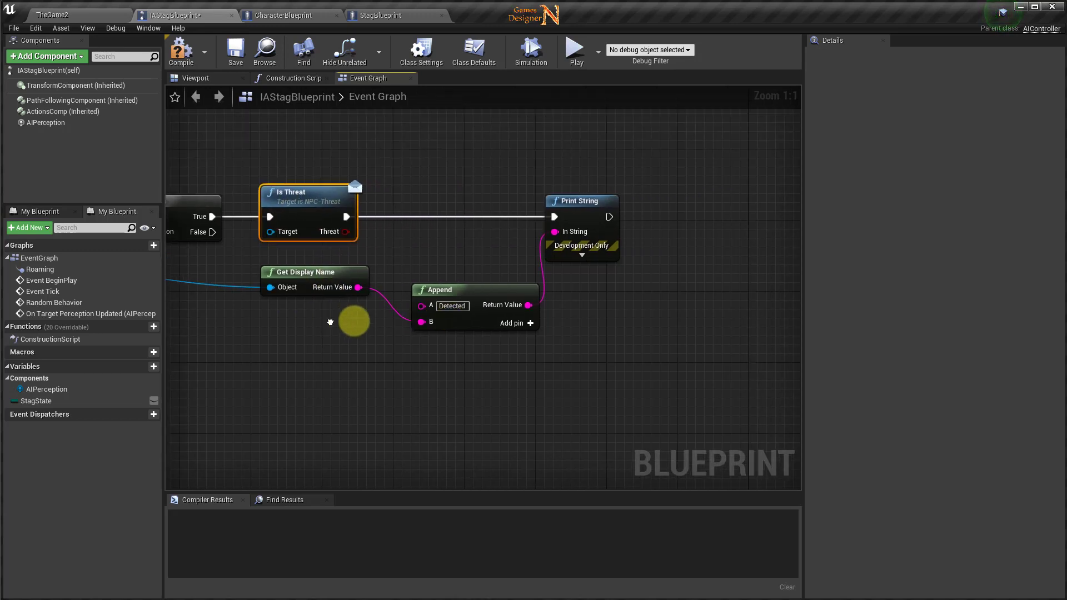
right_drag(353, 319, 890, 286)
drag(293, 205, 678, 209)
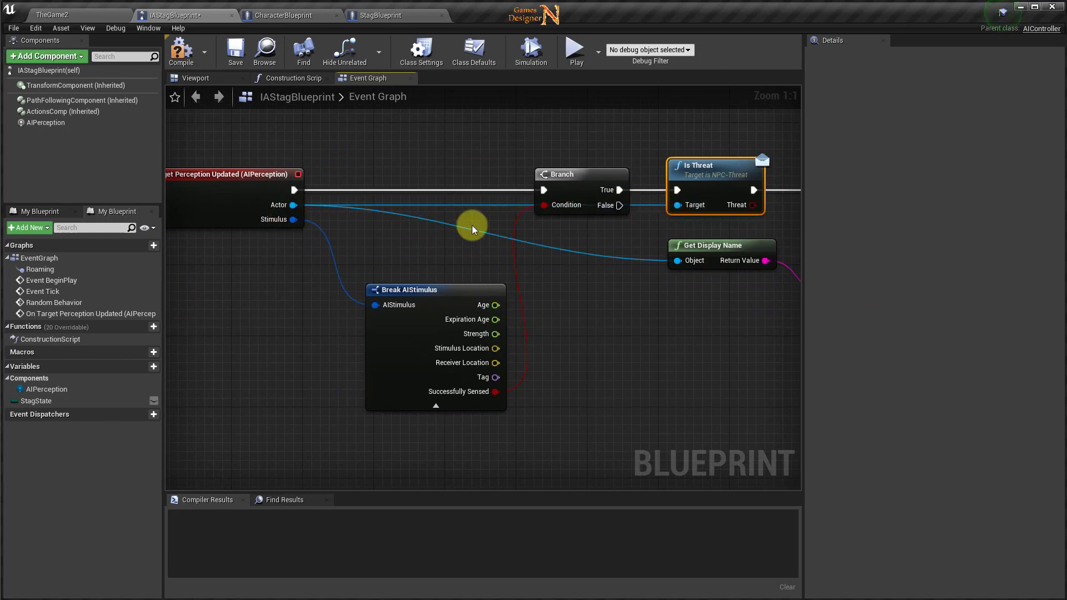
right_drag(745, 376, 298, 422)
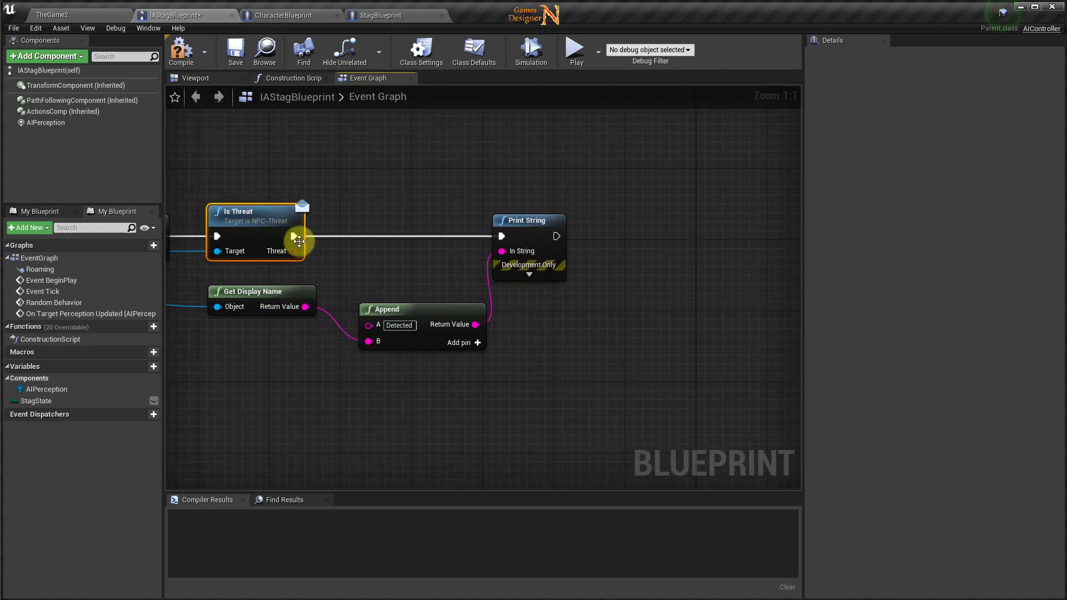
drag(294, 237, 343, 241)
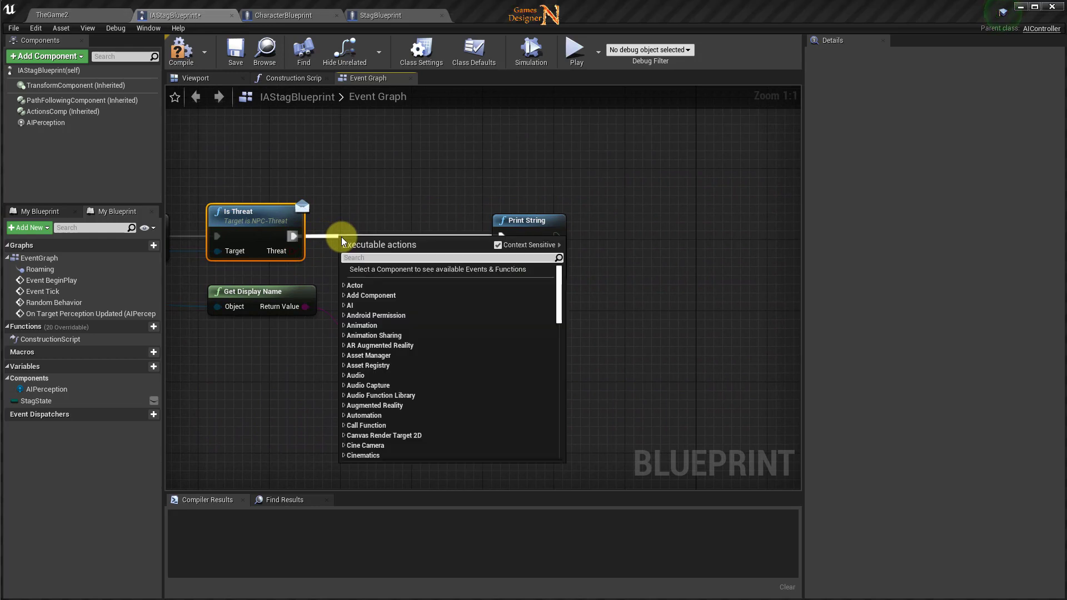
Step: Add a Branch after Is Threat using its Threat output as the Condition
text(branc)
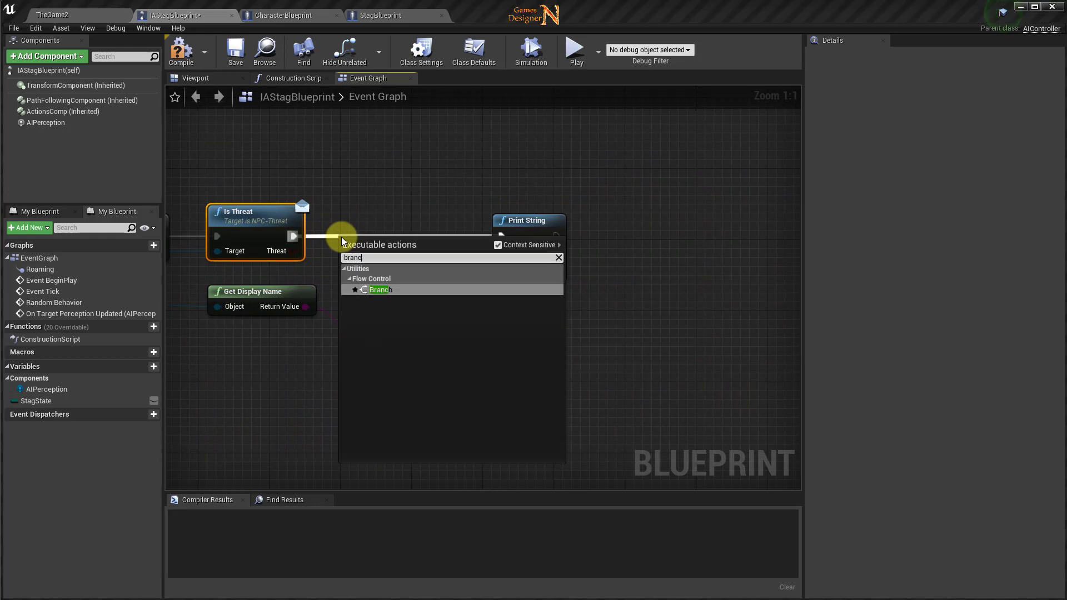
click(377, 295)
drag(358, 255, 368, 239)
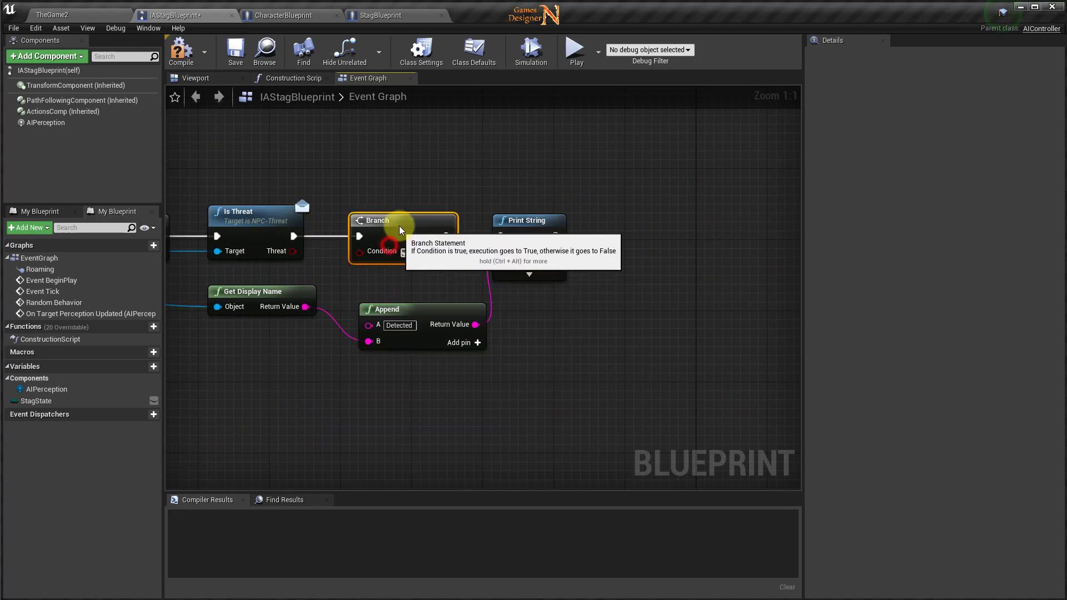
drag(293, 251, 359, 252)
right_drag(304, 377, 565, 362)
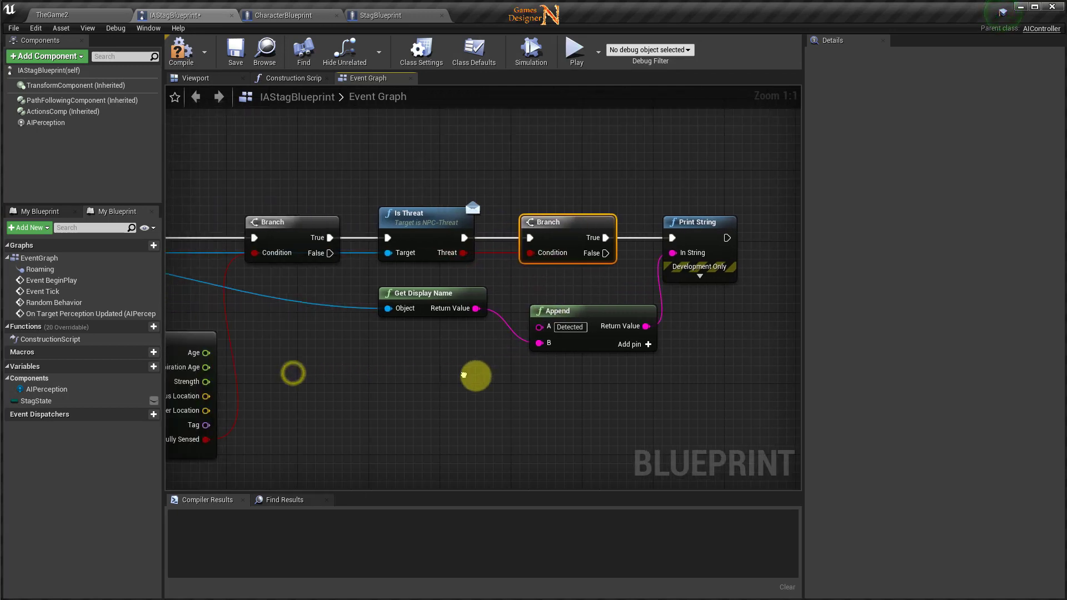
Step: Compile and save IAStagBlueprint
click(181, 50)
click(236, 51)
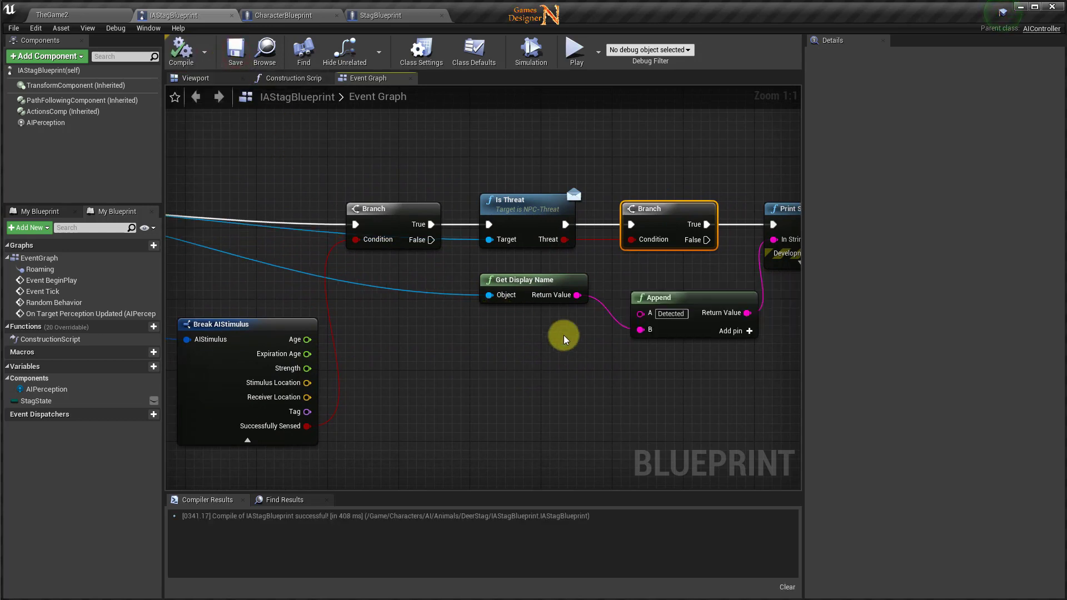
right_drag(565, 339, 562, 382)
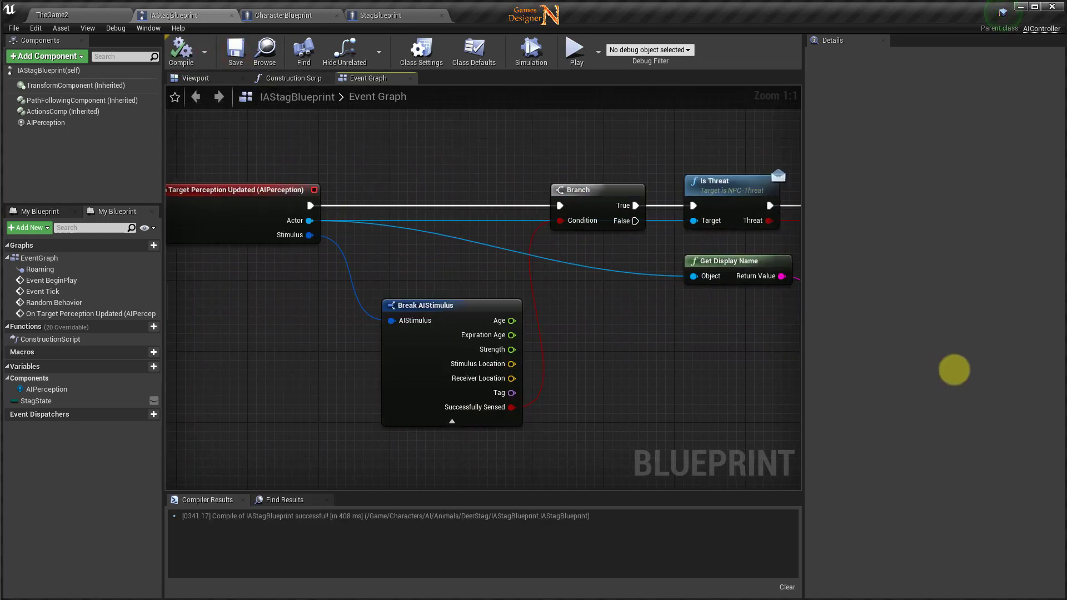
right_drag(562, 382, 507, 249)
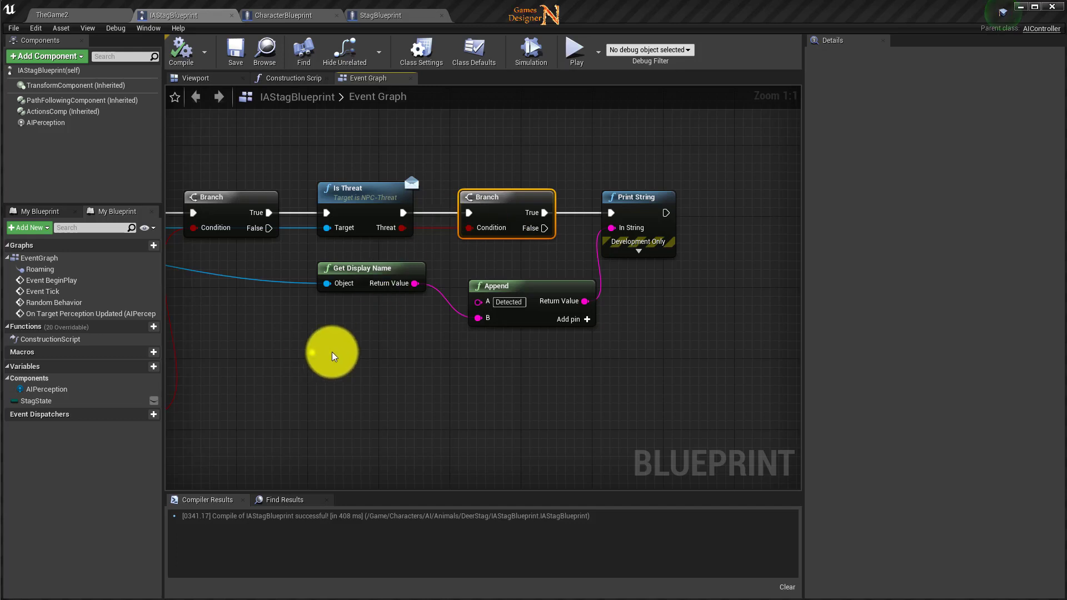
right_drag(334, 353, 331, 361)
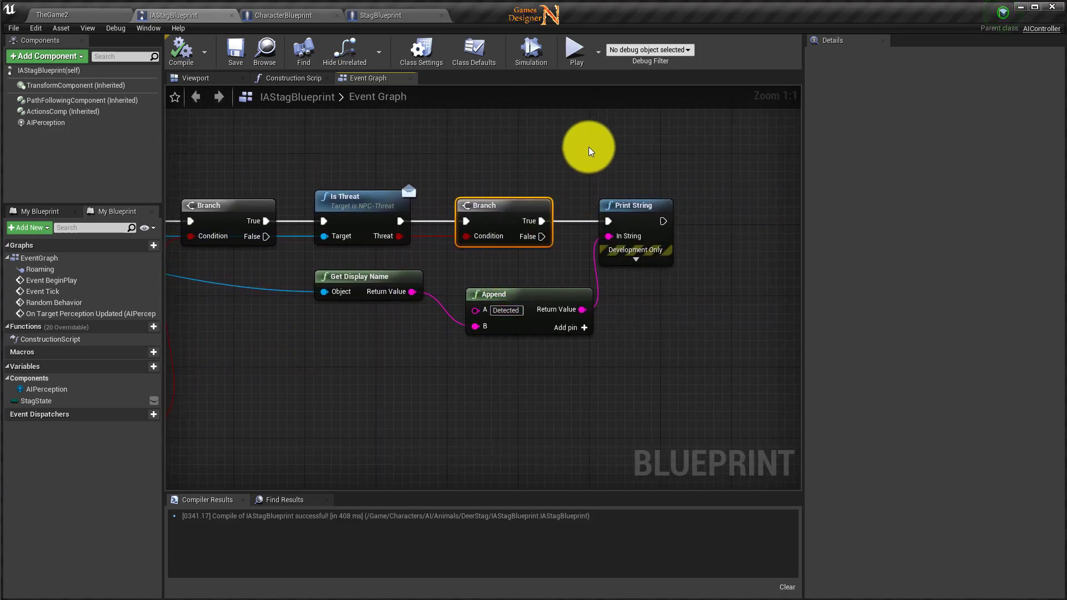
Step: Select the Print String and Append nodes and look across the deer in the level
drag(590, 147, 676, 336)
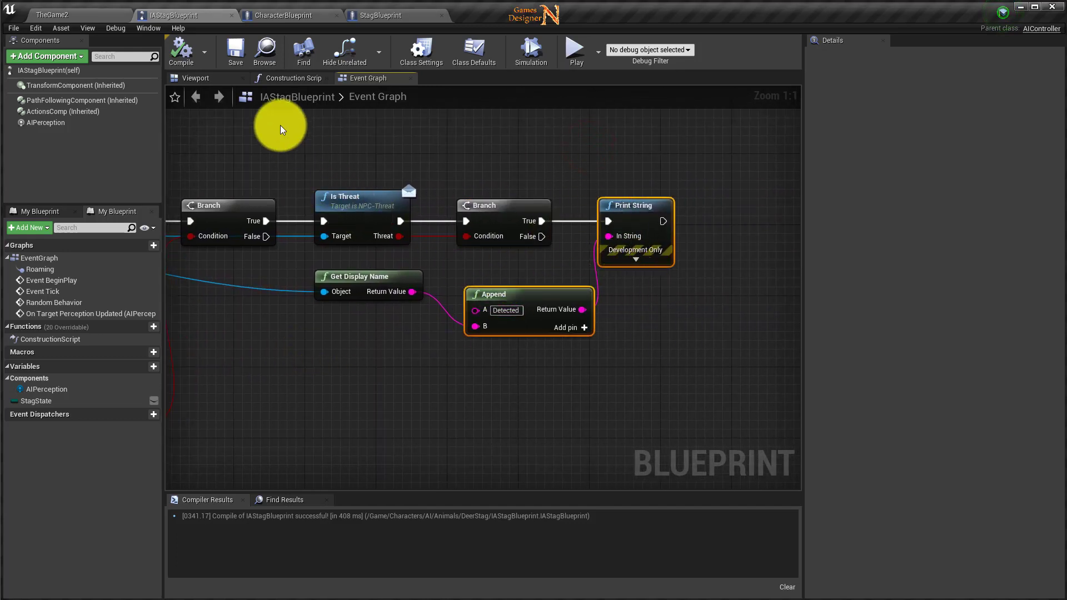
click(102, 18)
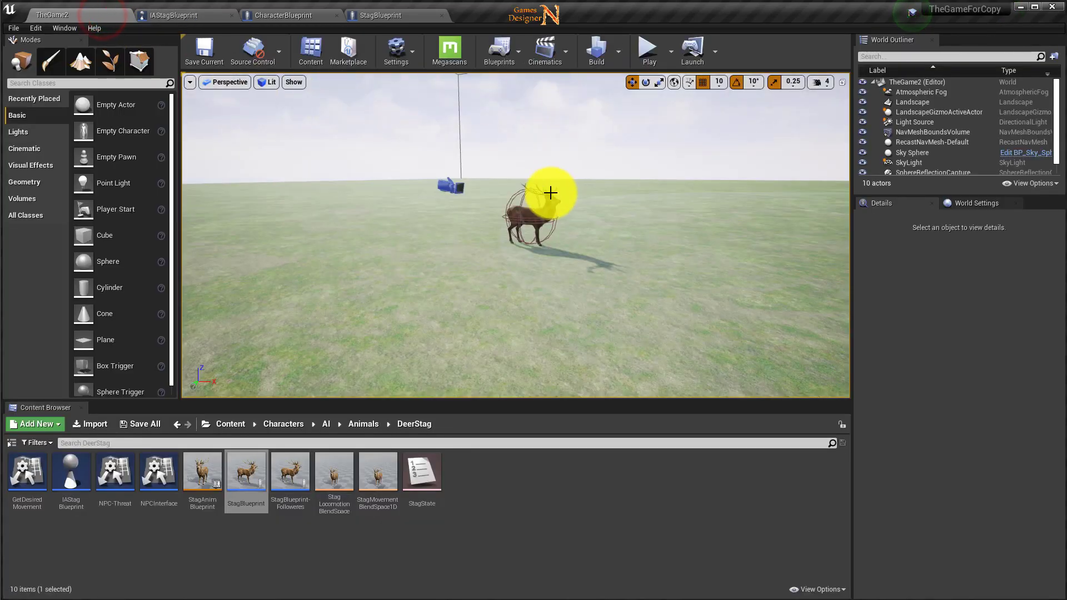
right_drag(547, 194, 664, 193)
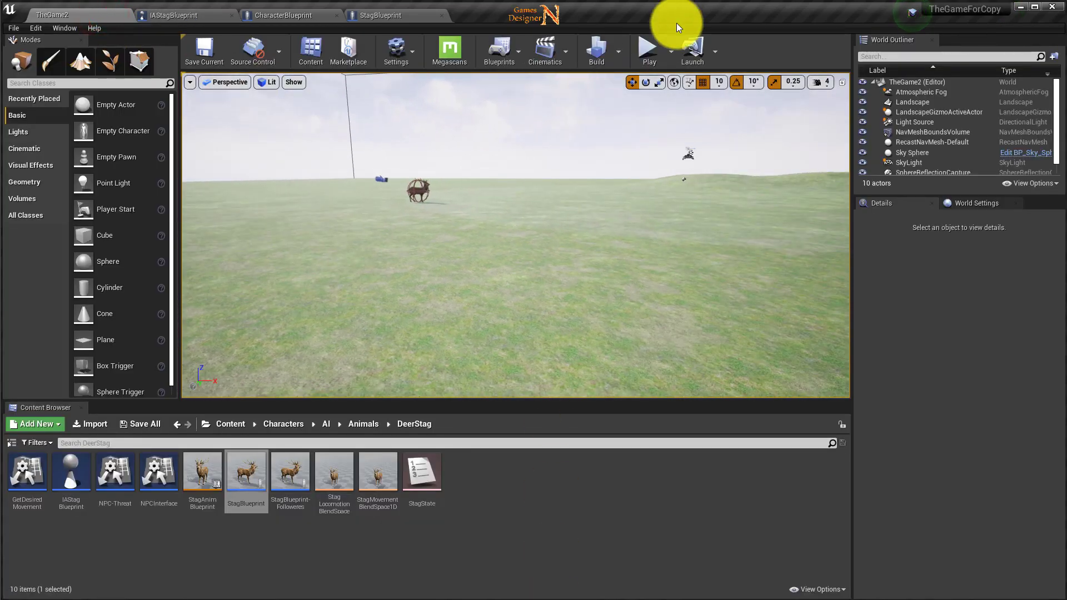
click(194, 15)
Step: Change Append's A text from Detected to Thread Detected and save IAStagBlueprint
click(493, 310)
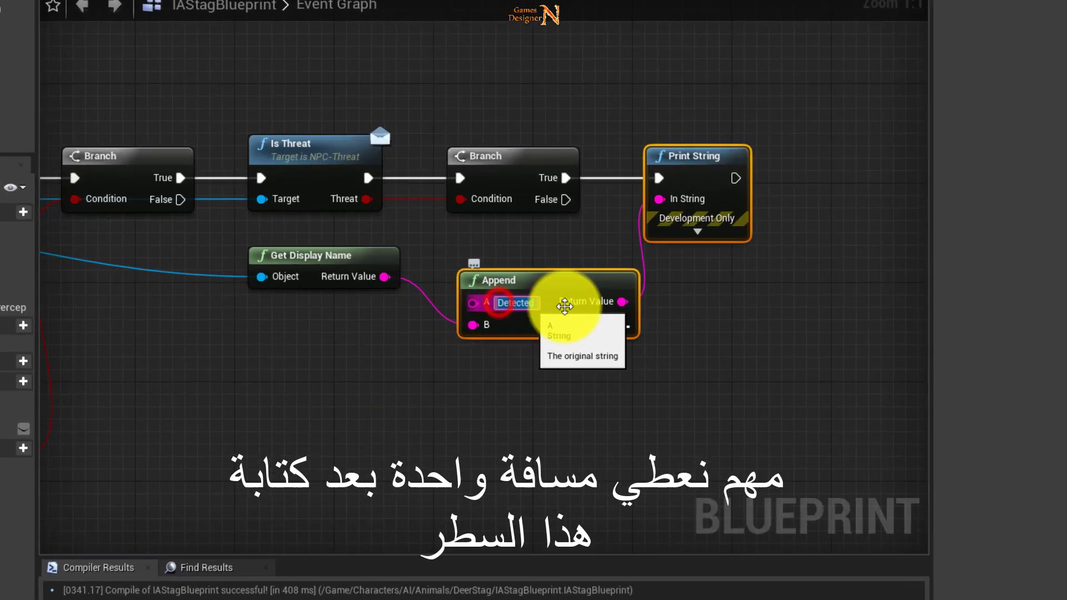
key(Return)
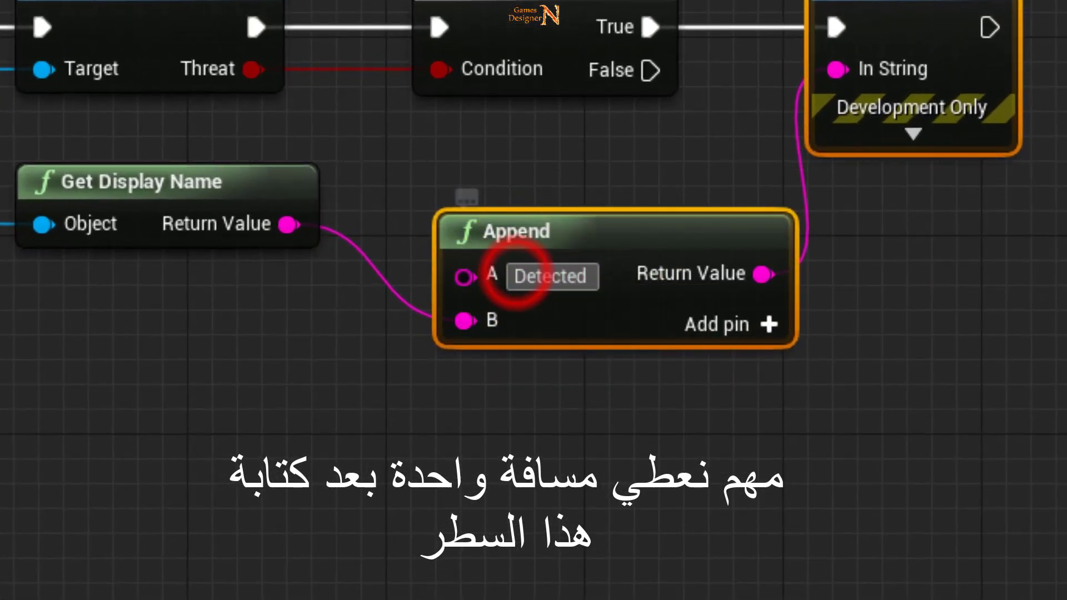
click(516, 275)
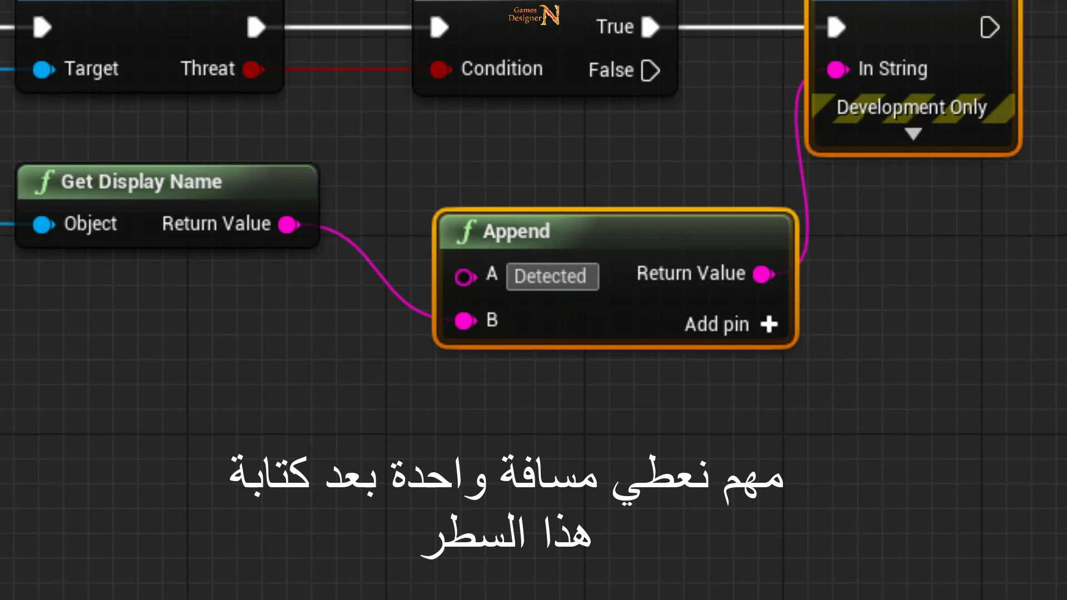
text(Thre)
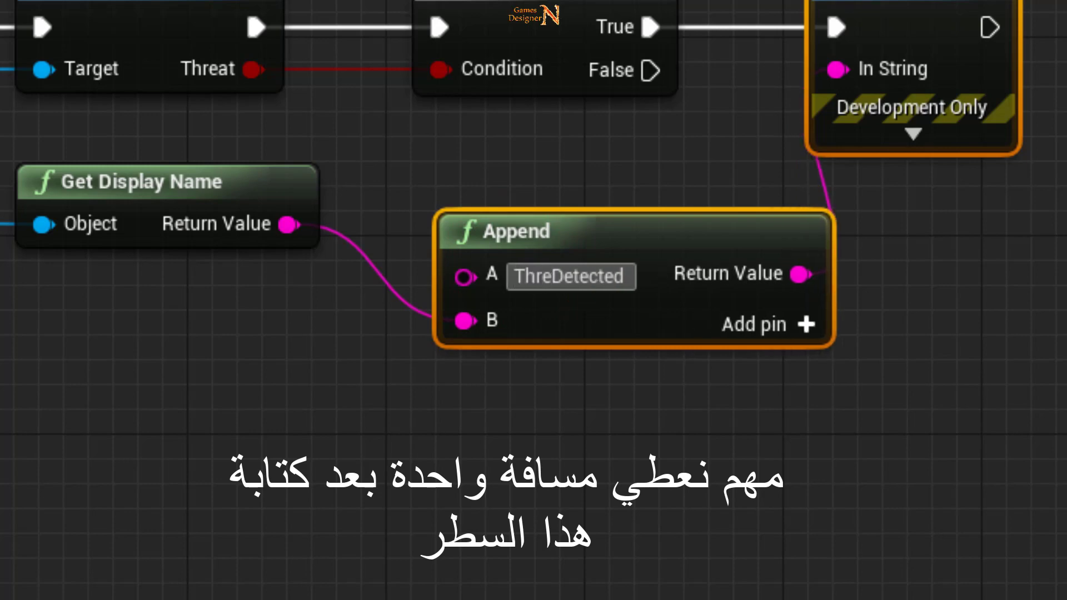
text(ad)
key(Return)
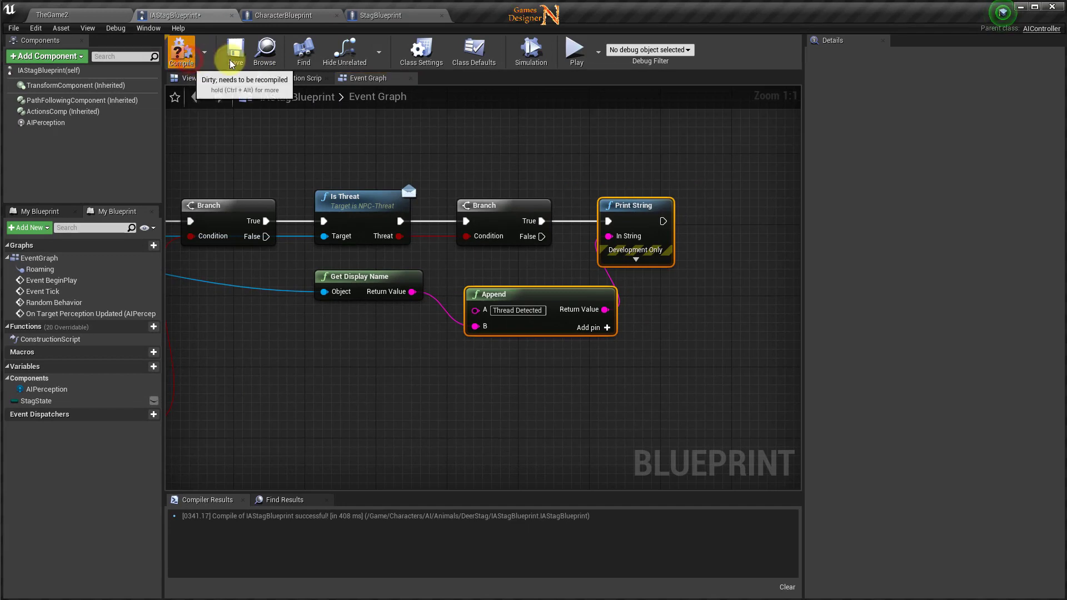
click(236, 57)
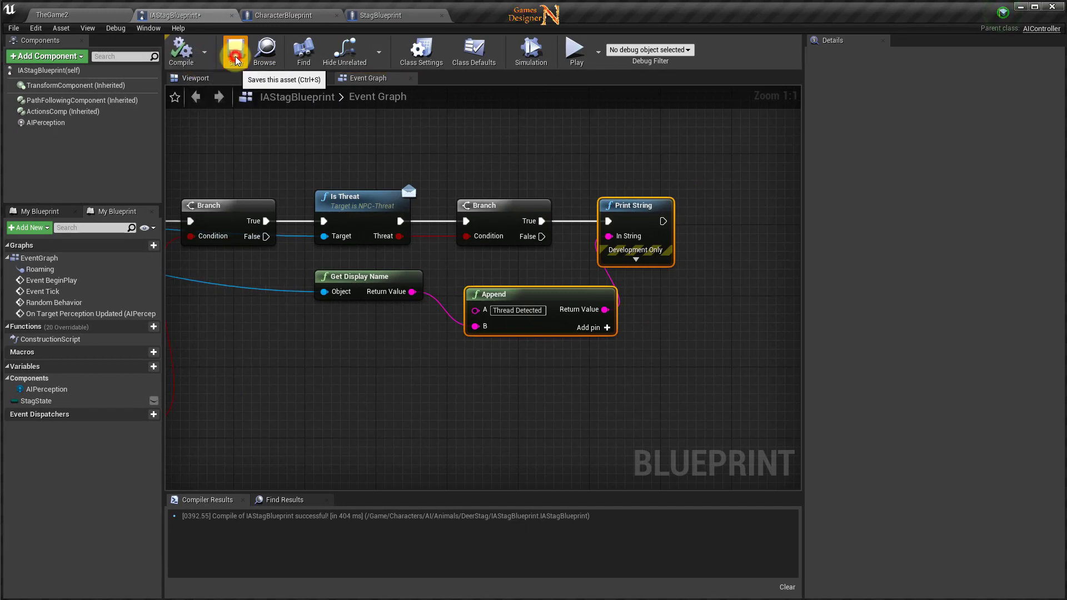
click(50, 14)
Step: Play the level, walk toward the deer herd to trigger Thread Detected messages, then stop
click(647, 57)
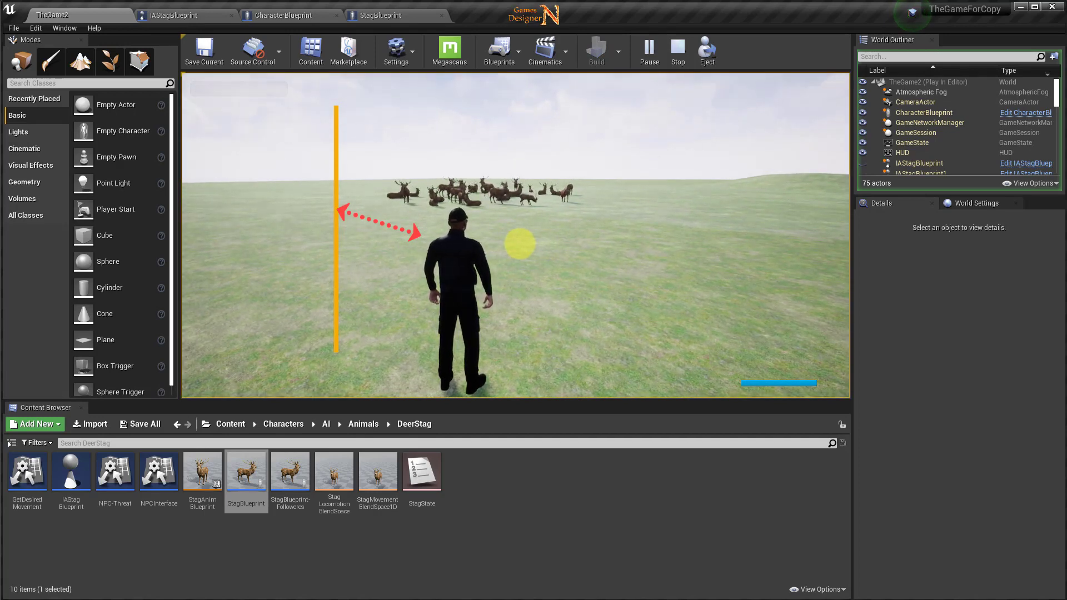
key(w)
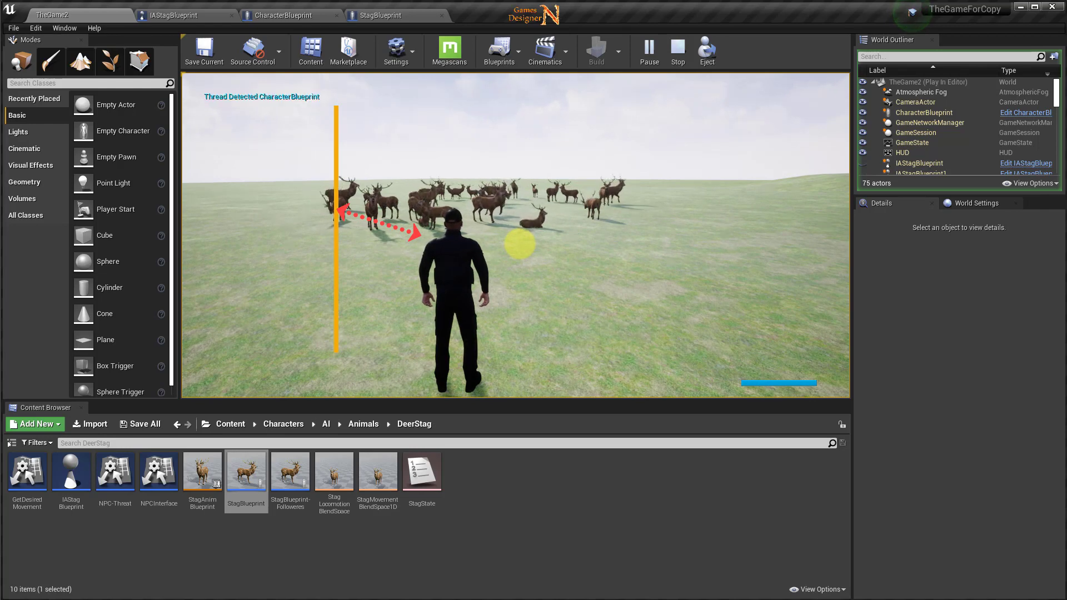
key(Escape)
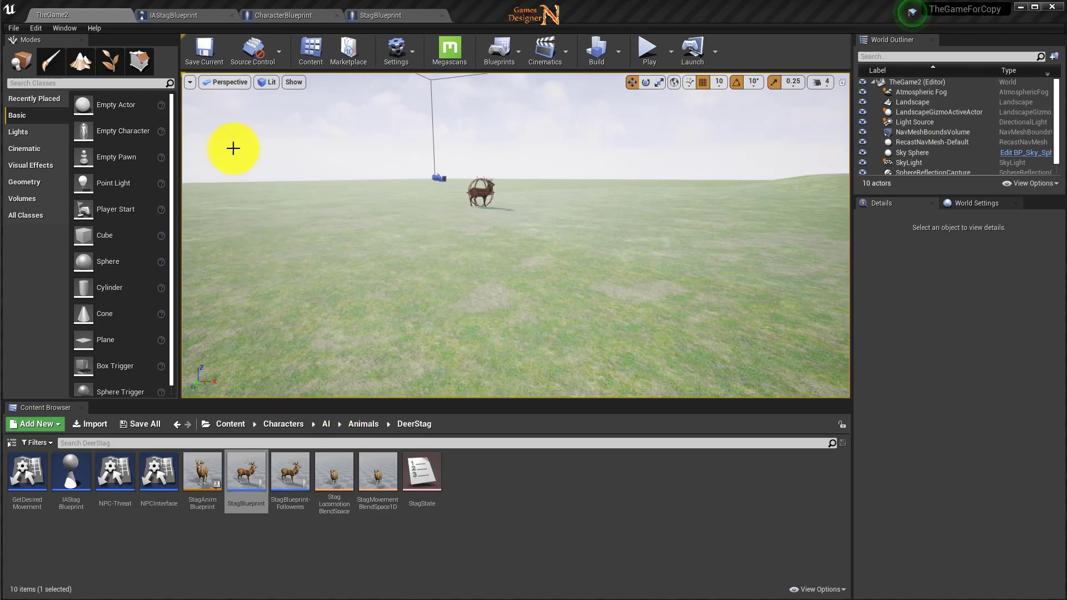
Step: Open NPCInterface from StagBlueprint's Class Settings to view its function list
click(381, 17)
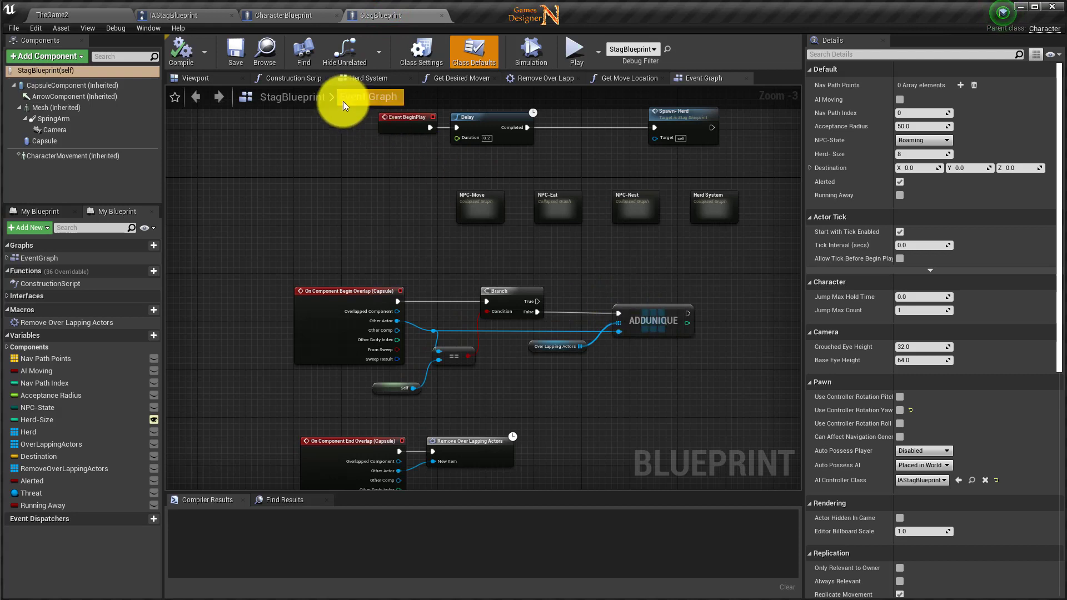
click(419, 59)
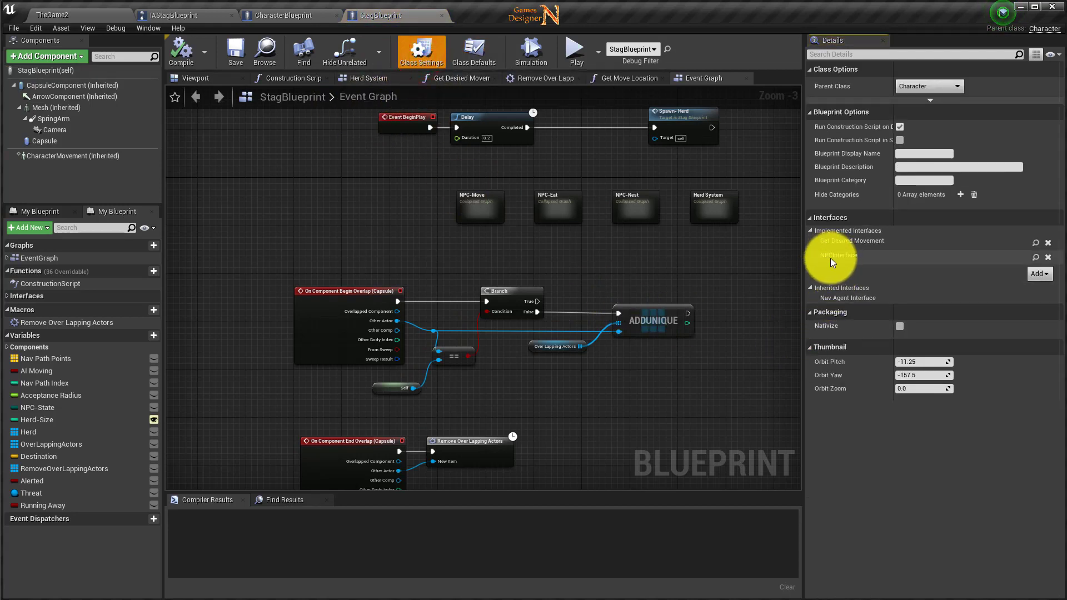
click(1035, 257)
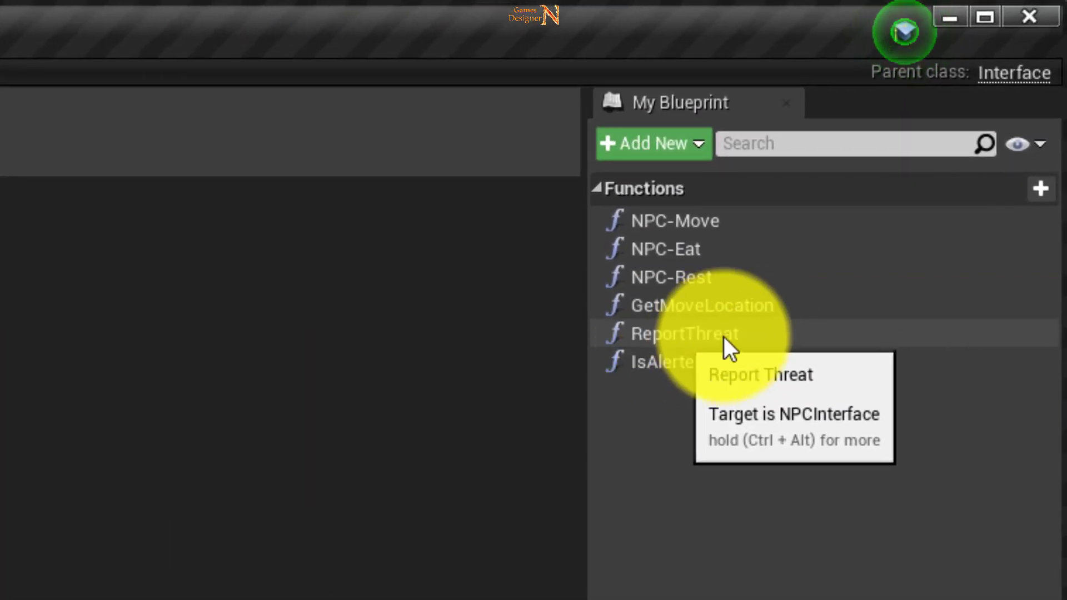
Step: Check ReportThreat's Threat input in Details, keeping its type as Actor
click(697, 340)
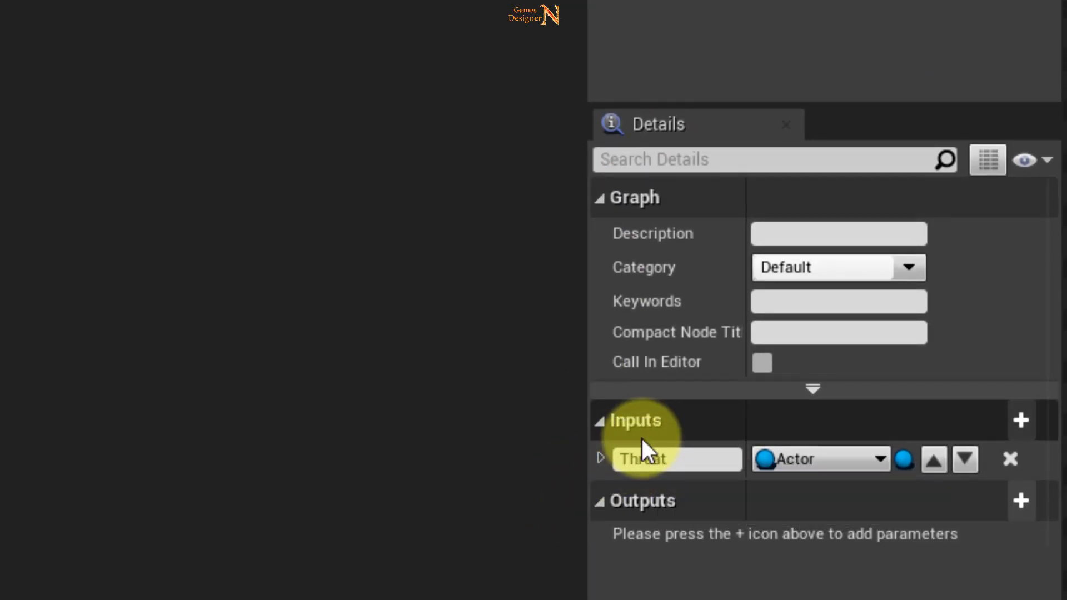
double_click(659, 458)
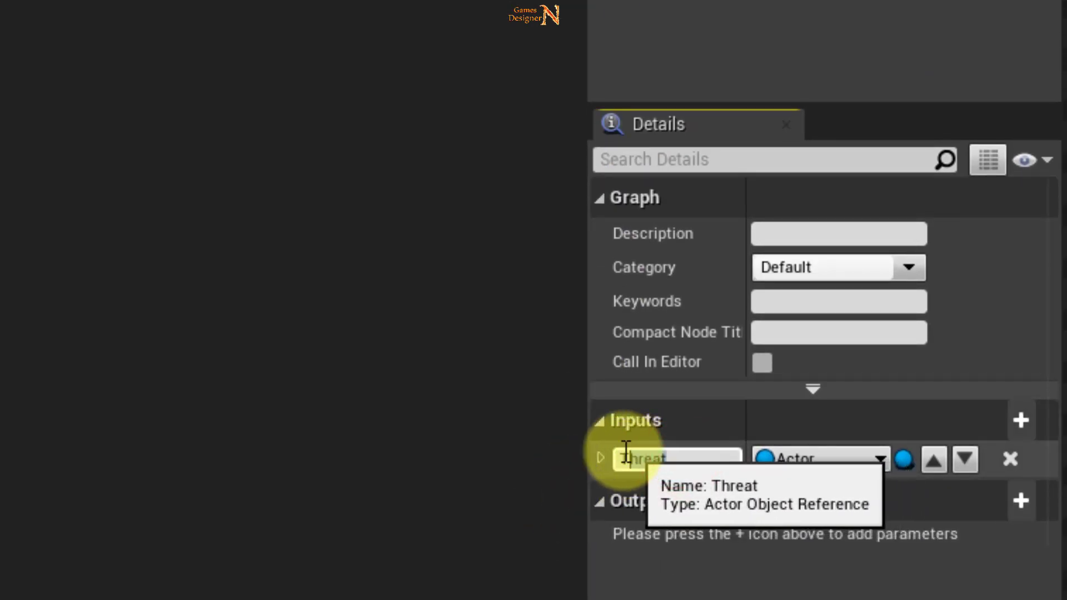
click(667, 460)
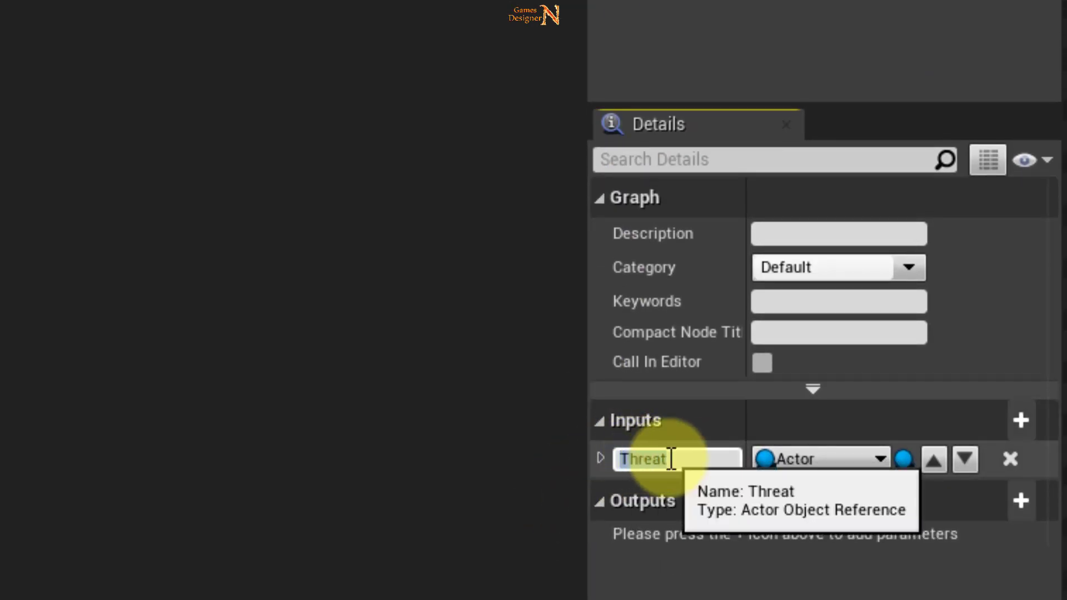
double_click(670, 459)
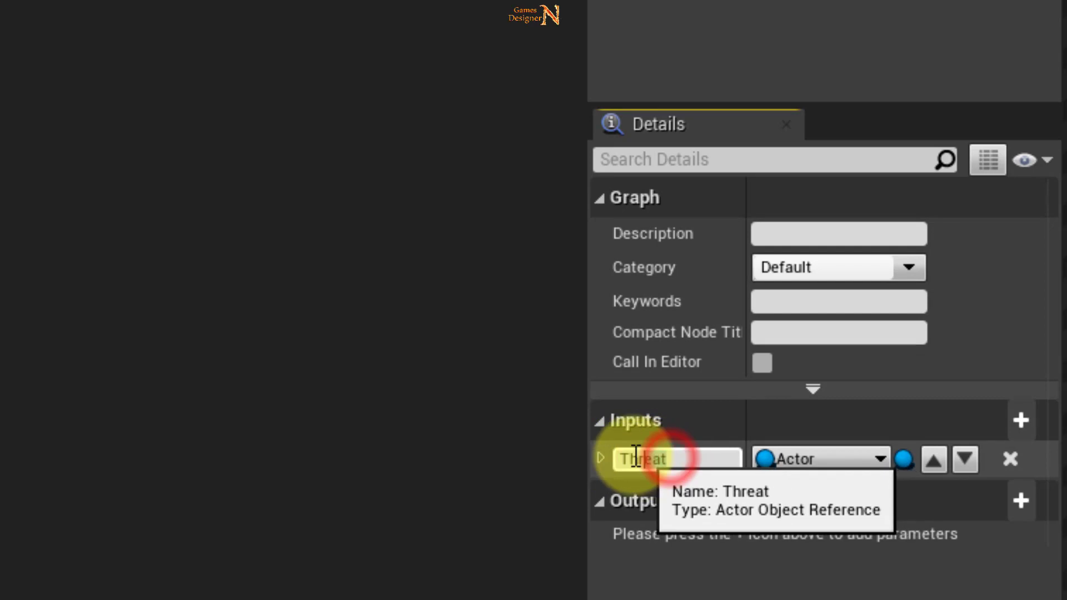
click(842, 462)
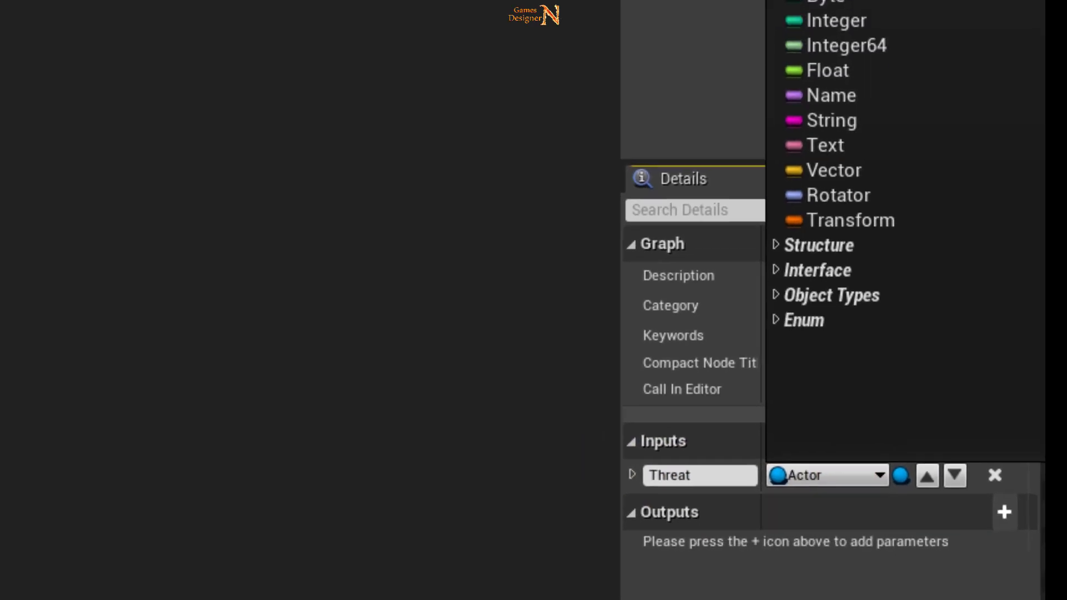
text(actor)
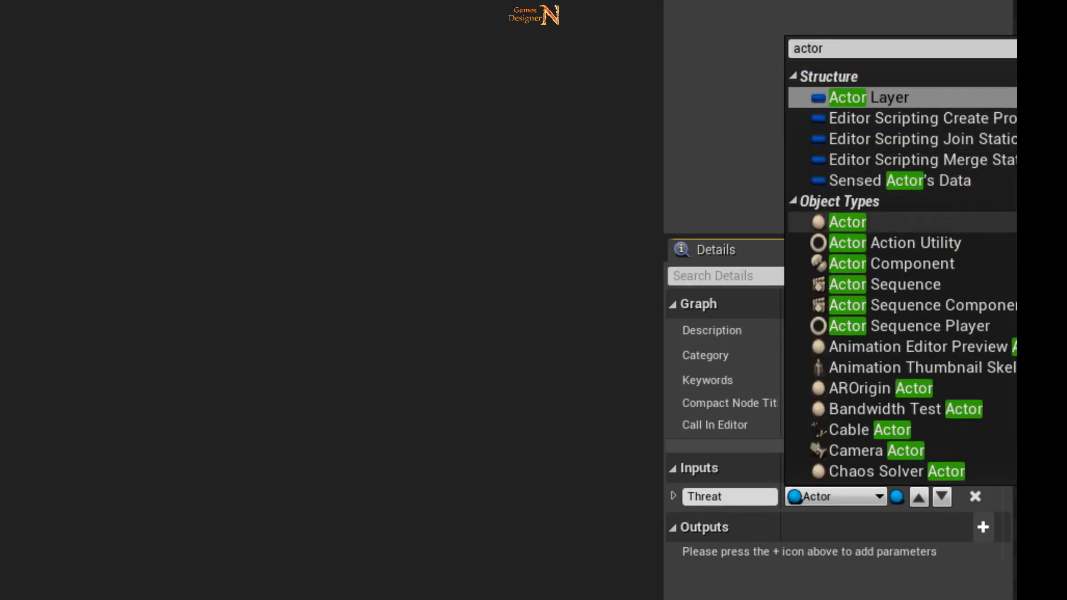
click(843, 564)
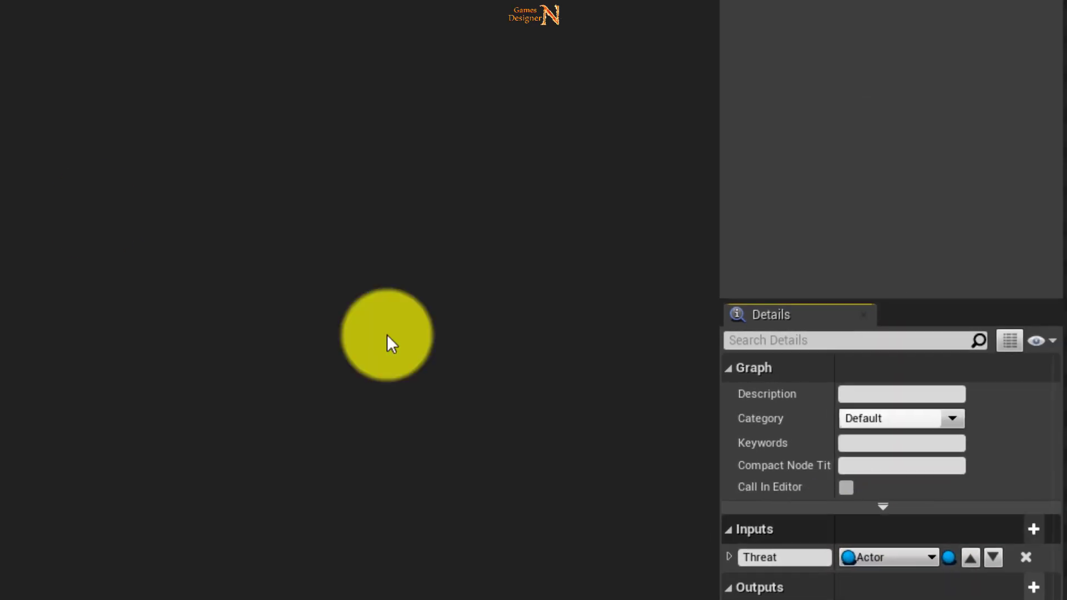
Step: Open the ReportThreat function graph showing its Threat input
click(917, 132)
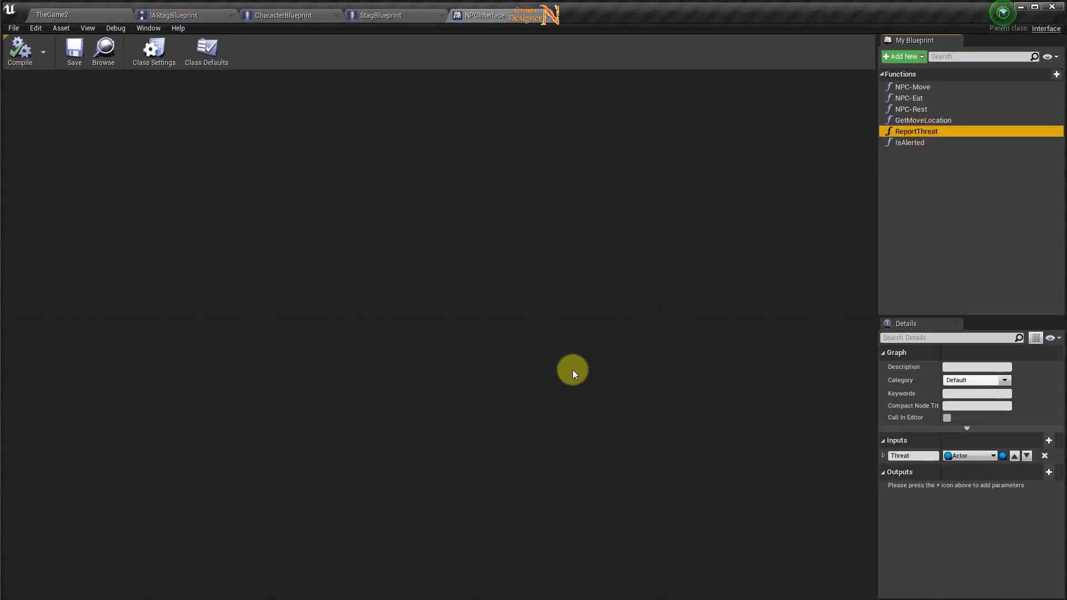
click(934, 136)
double_click(932, 132)
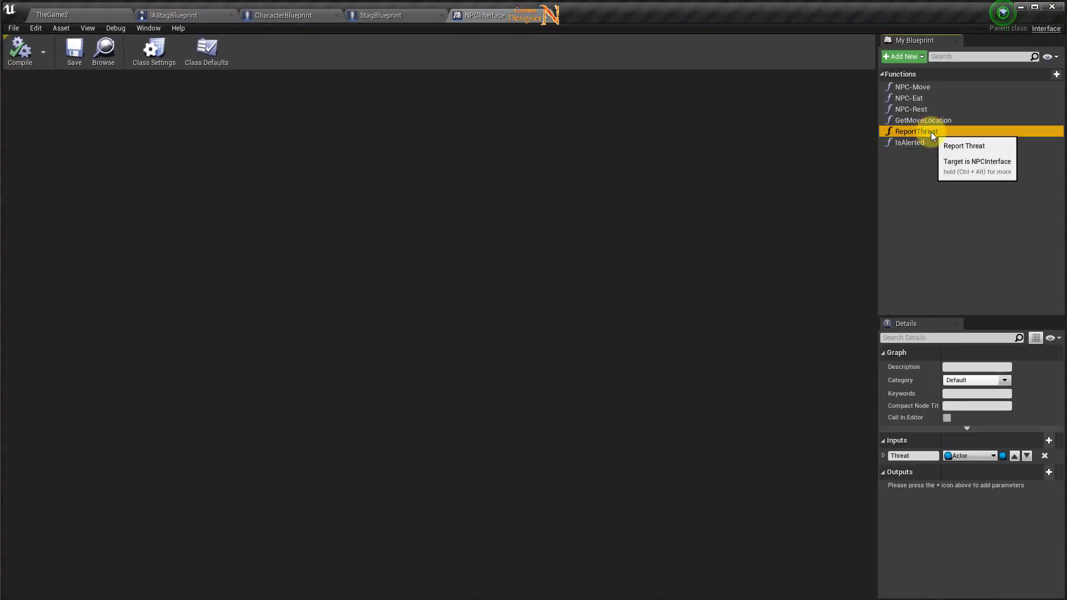
click(481, 350)
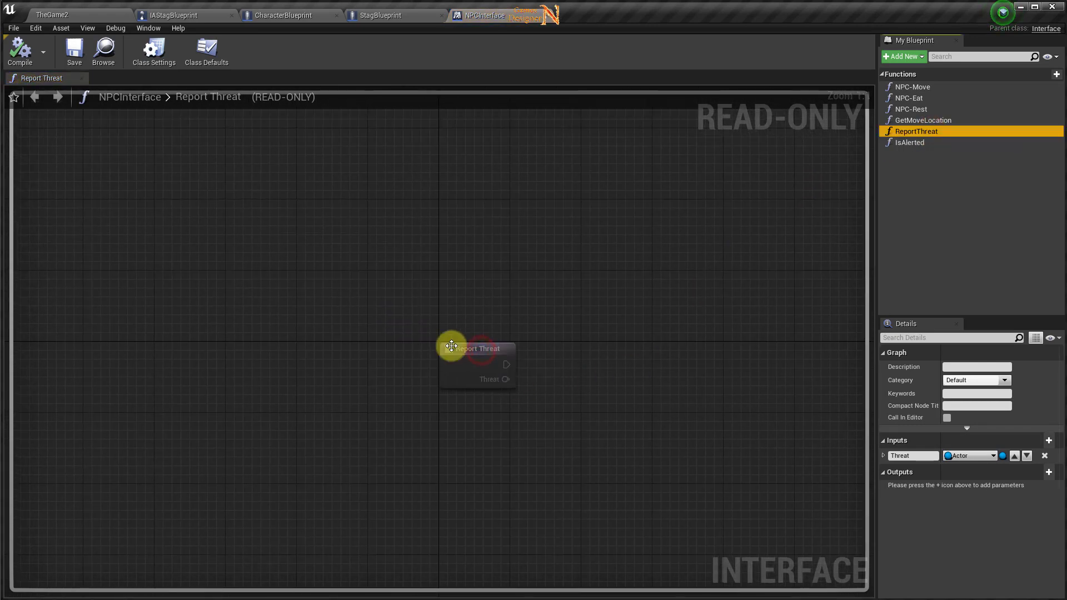
click(20, 65)
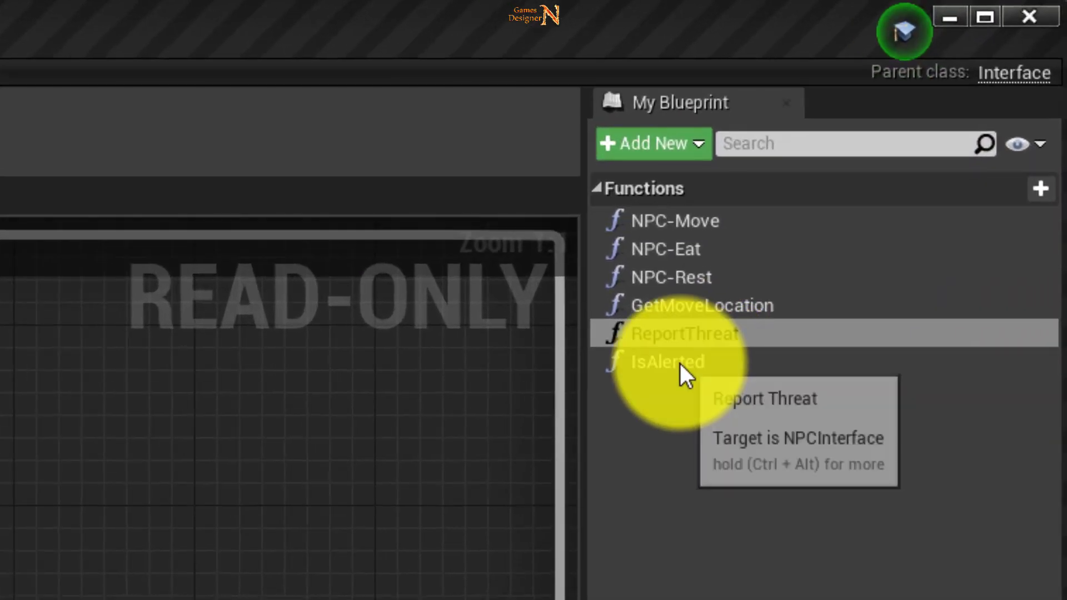
Step: Name the IsAlerted Boolean output Yes/No, open the IsAlerted graph, and compile NPCInterface
click(686, 367)
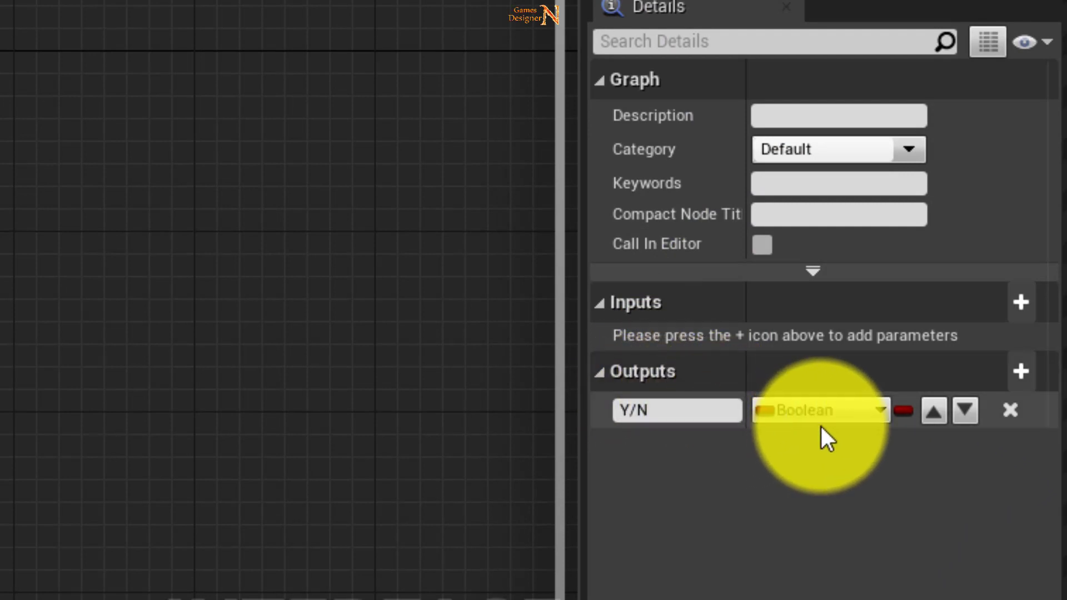
click(672, 411)
text(es)
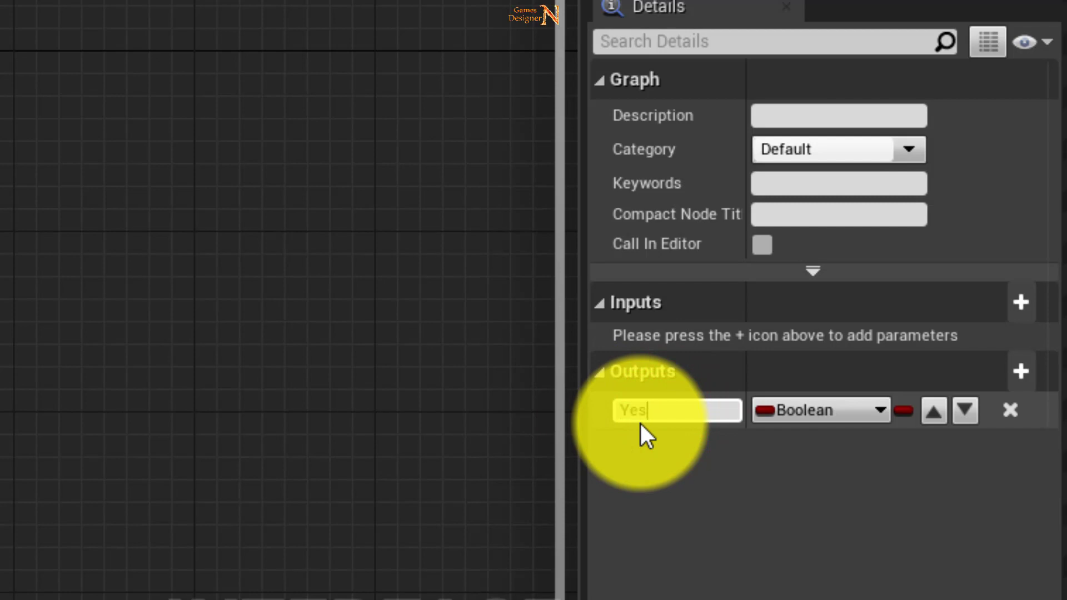
text(No)
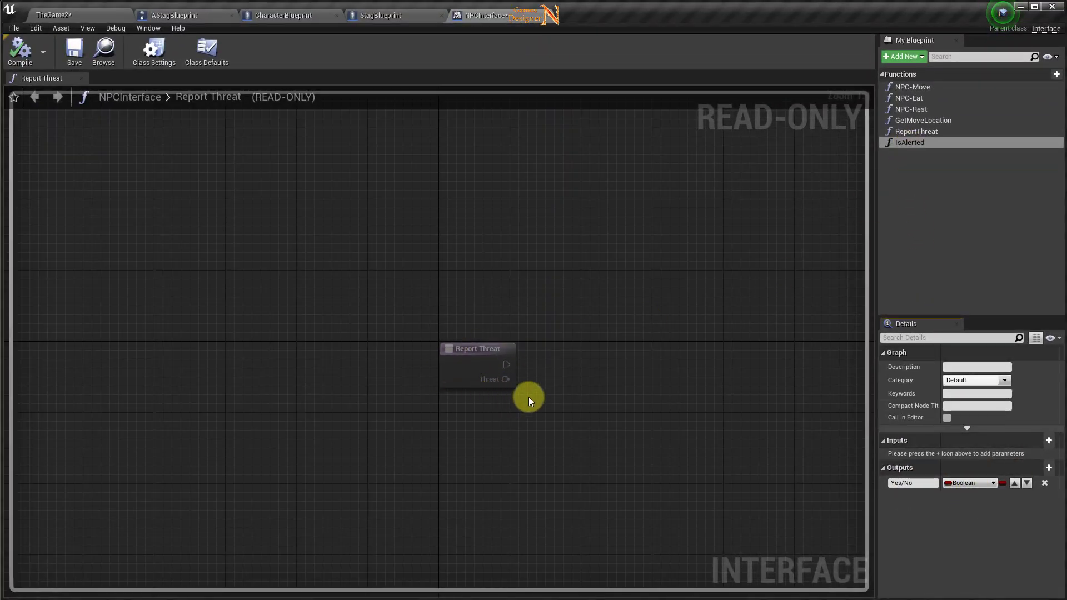
double_click(905, 143)
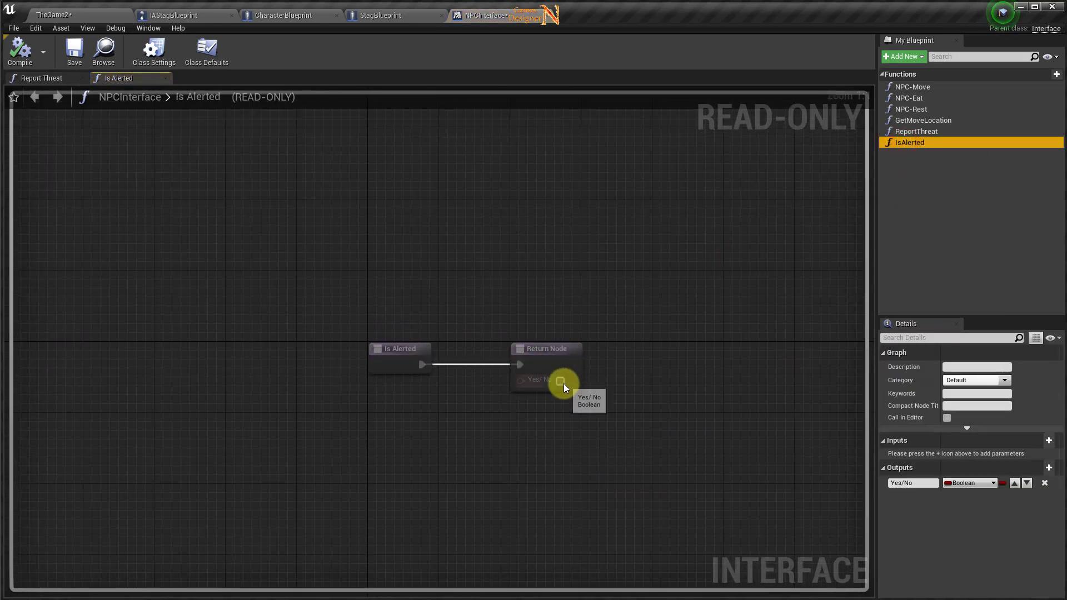
click(20, 66)
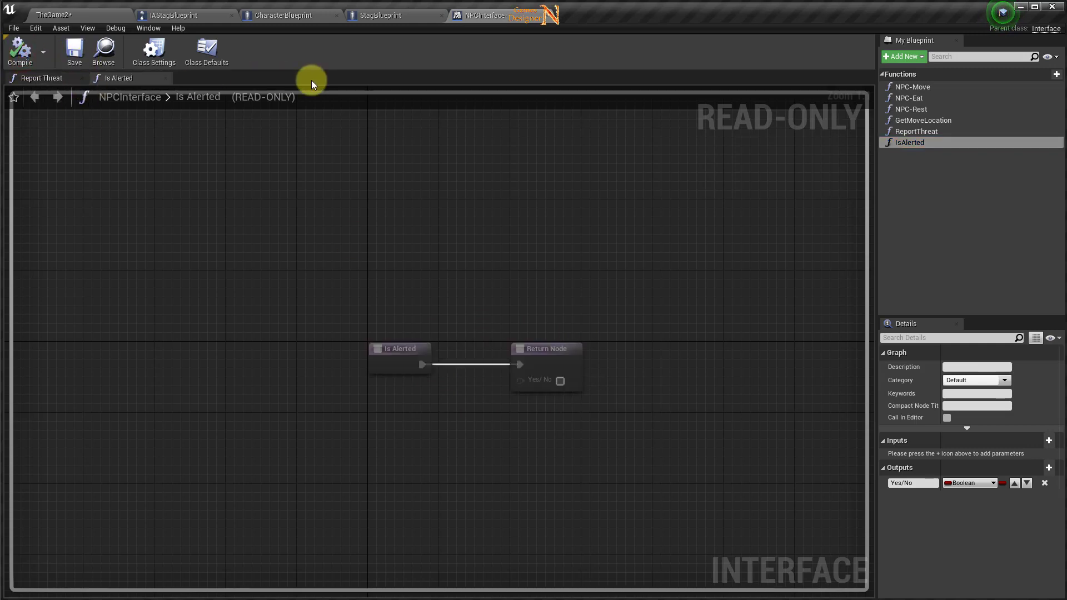
Step: Open StagBlueprint's Is Alerted interface function graph
click(381, 15)
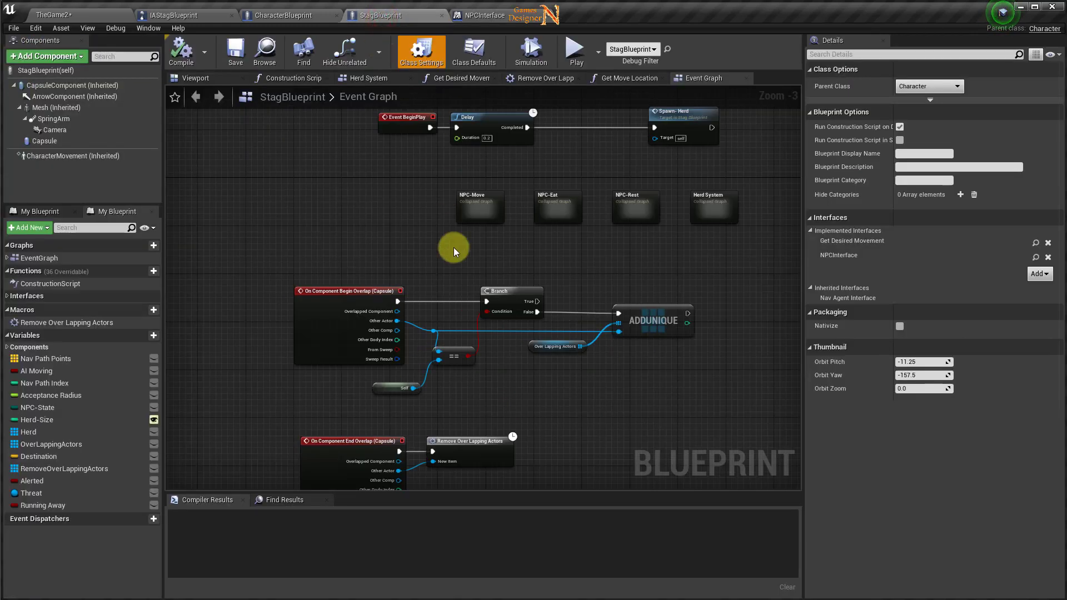
right_drag(549, 431, 555, 161)
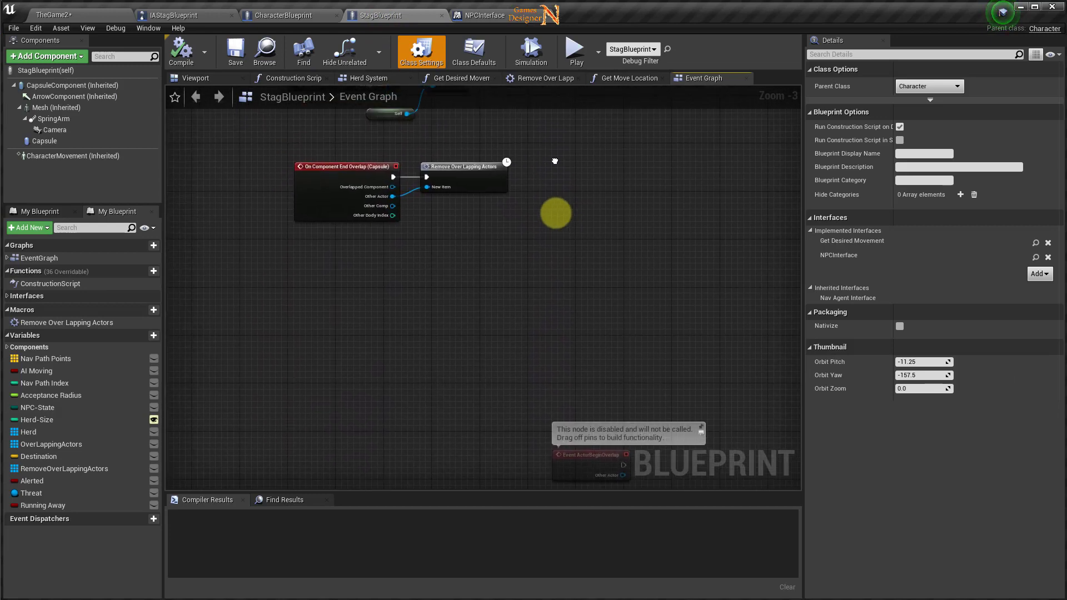
scroll(349, 255, up, 1)
scroll(367, 278, up, 1)
scroll(395, 295, up, 1)
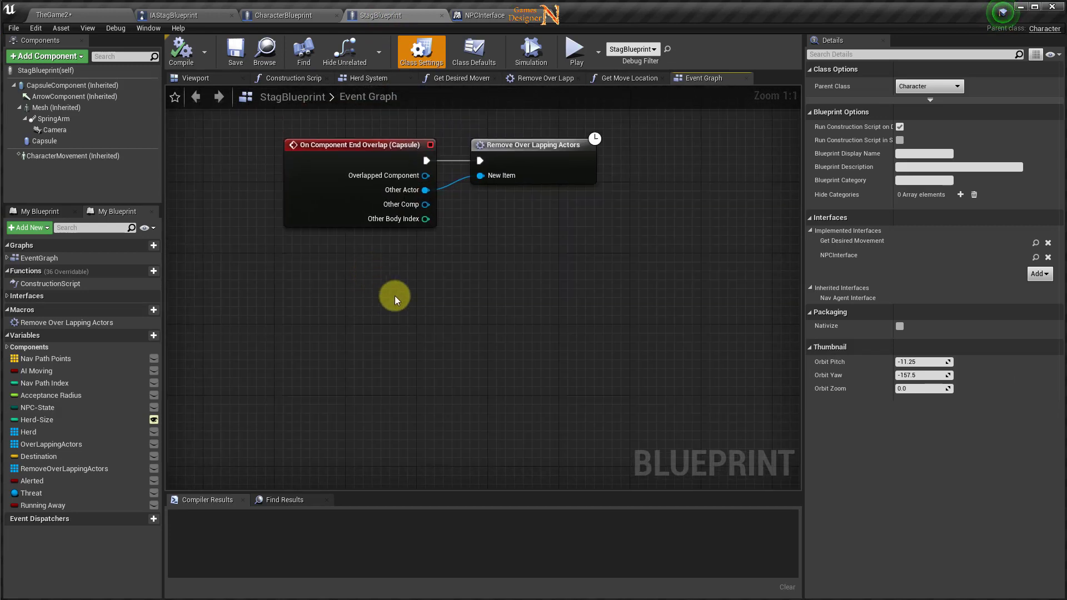
click(7, 298)
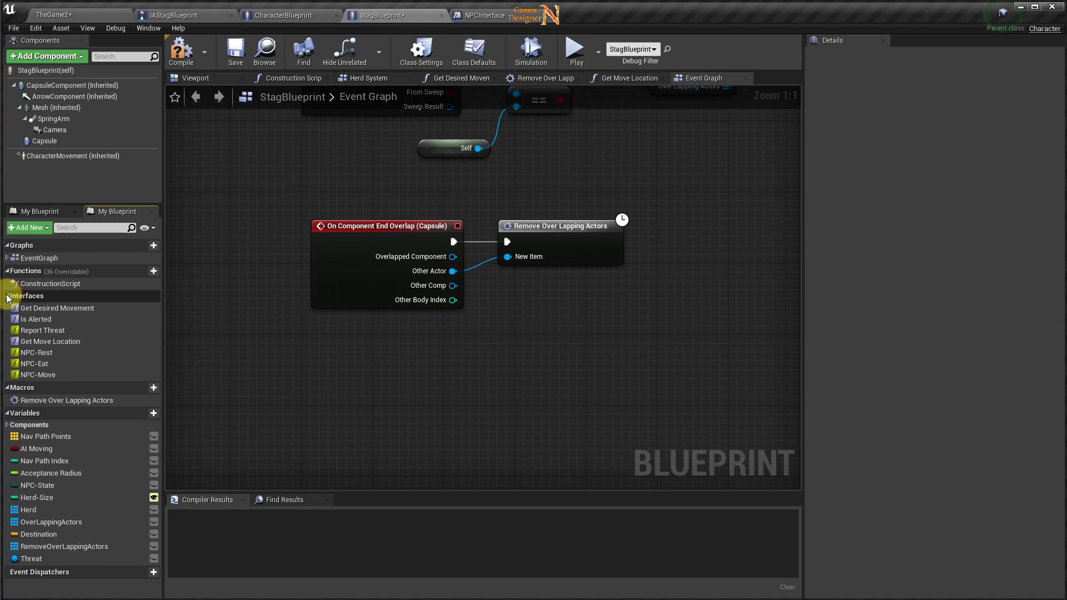
double_click(33, 320)
right_drag(654, 365, 580, 311)
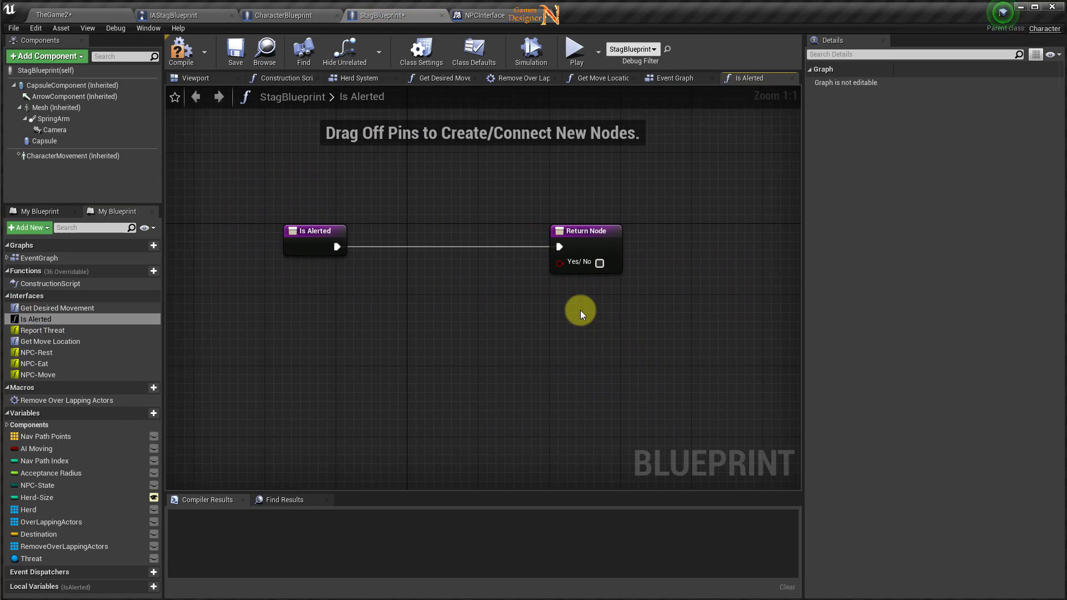
Step: Add a Boolean variable named Alerted and save the blueprint
click(151, 414)
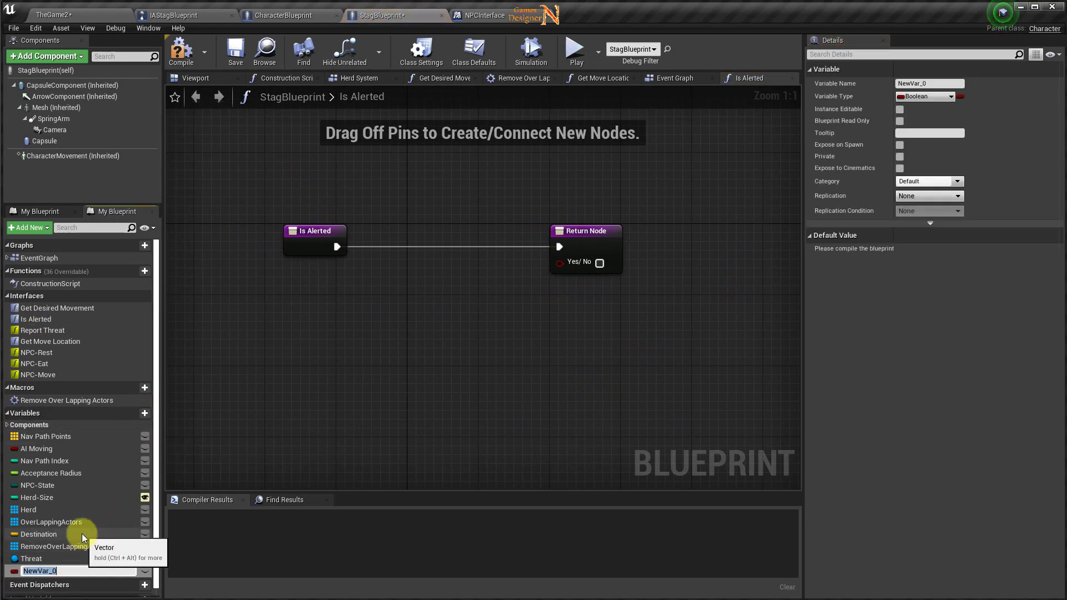
text(Aler)
text(ted)
key(Return)
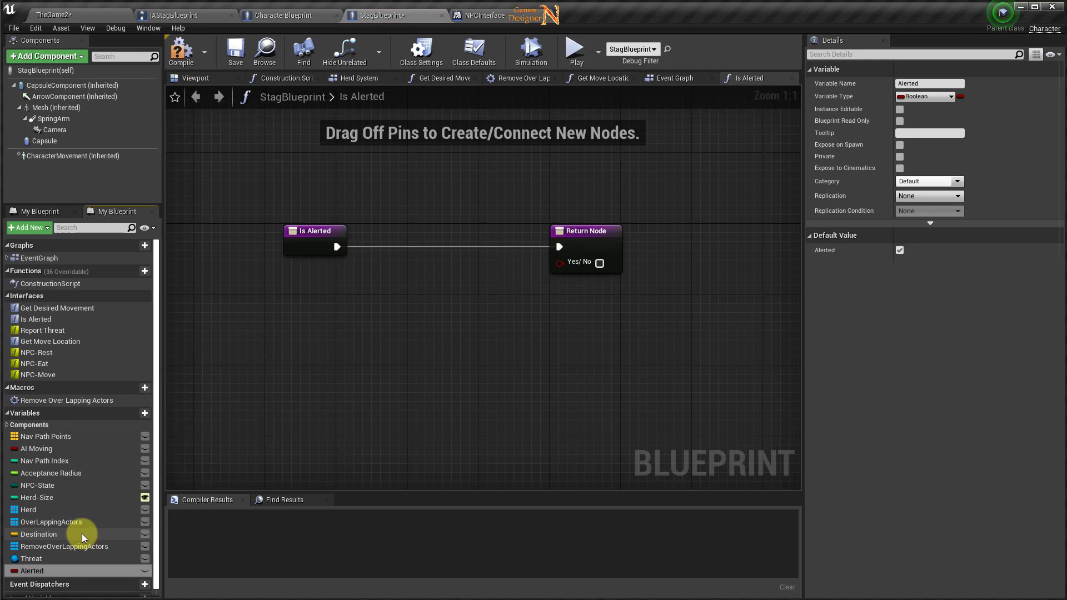
click(236, 52)
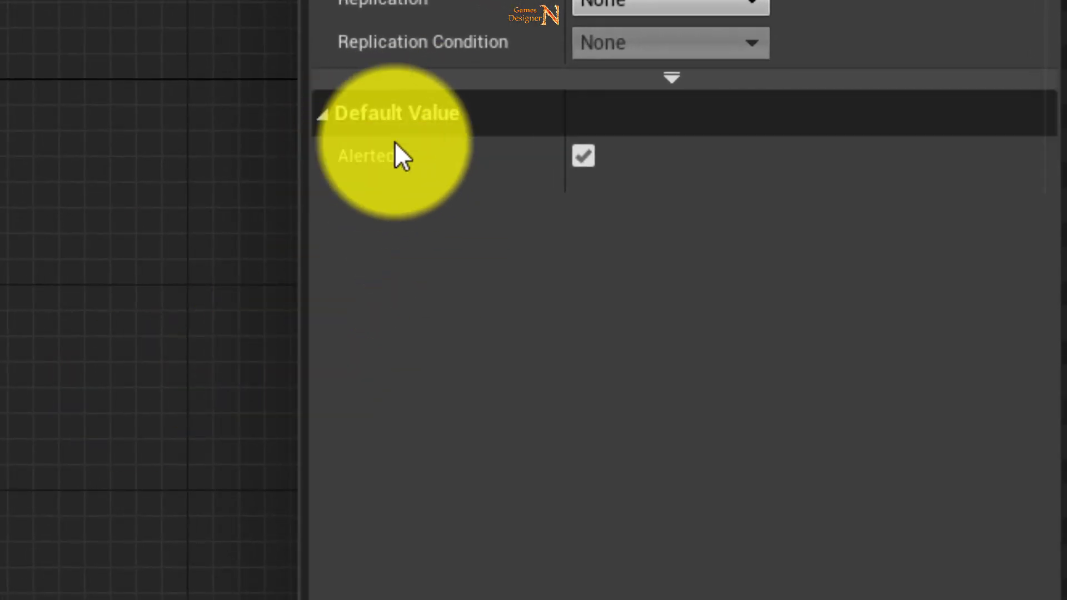
Step: Default Alerted to false, return it through the Return Node's Yes/No, and compile
click(583, 156)
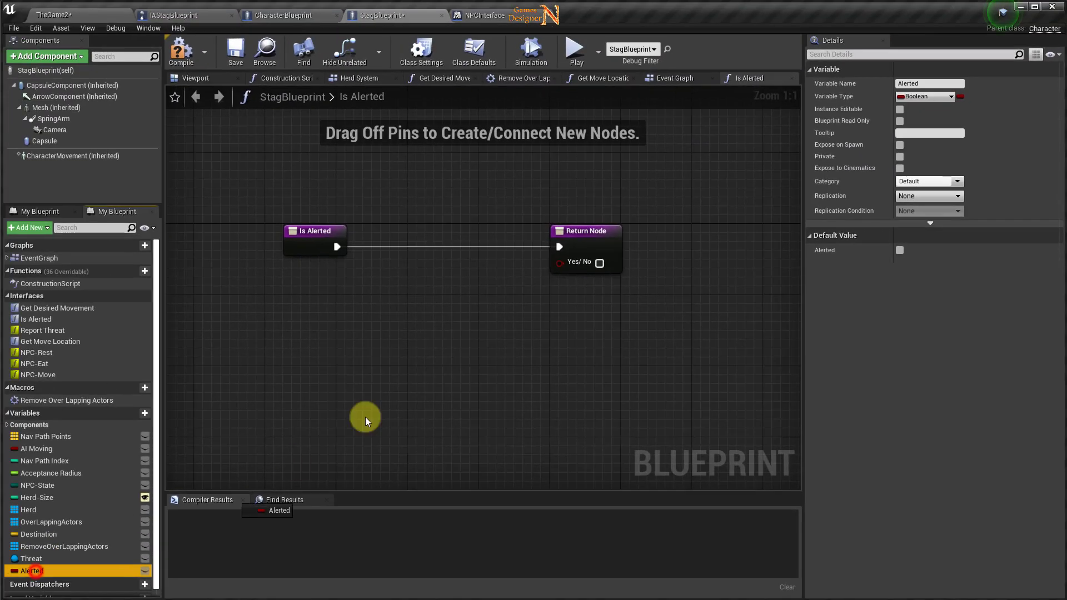
drag(561, 264, 561, 267)
drag(473, 336, 466, 275)
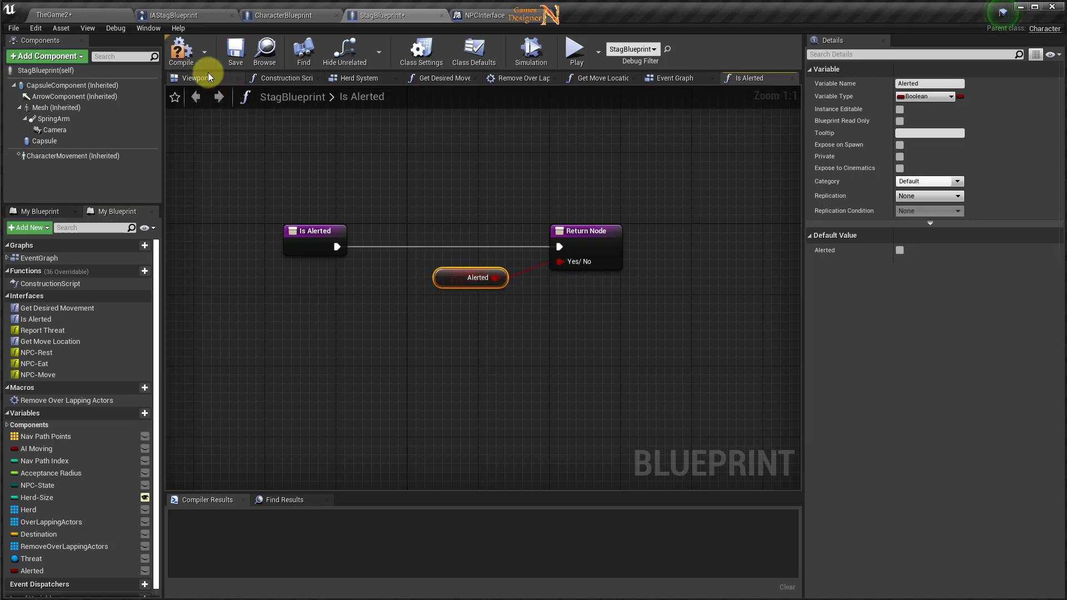
click(184, 51)
click(236, 53)
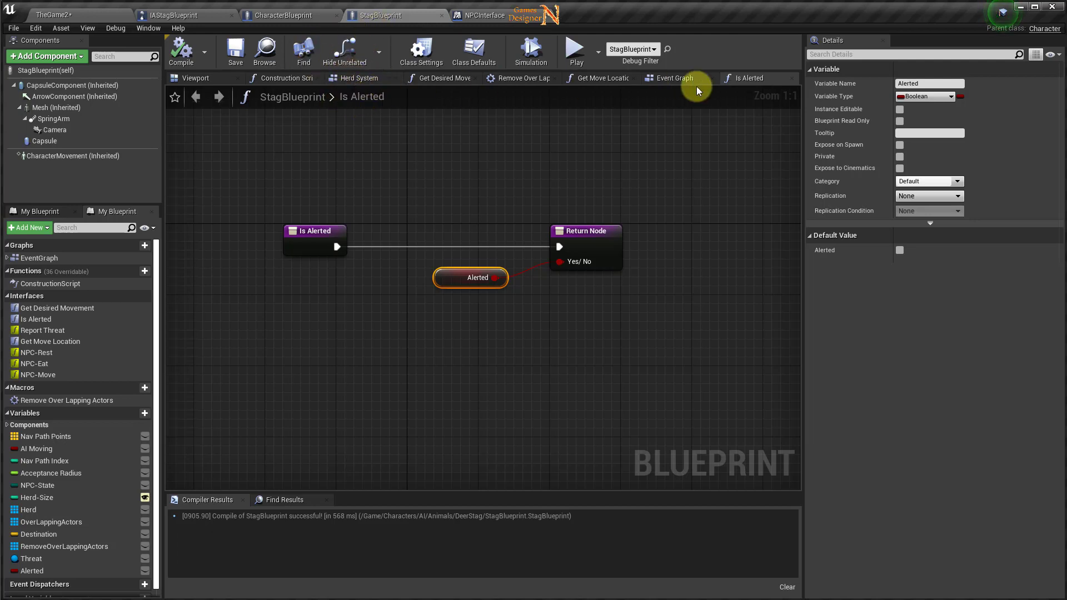
Step: Add an Event Report Threat node to StagBlueprint's Event Graph
click(679, 79)
right_drag(475, 358, 431, 273)
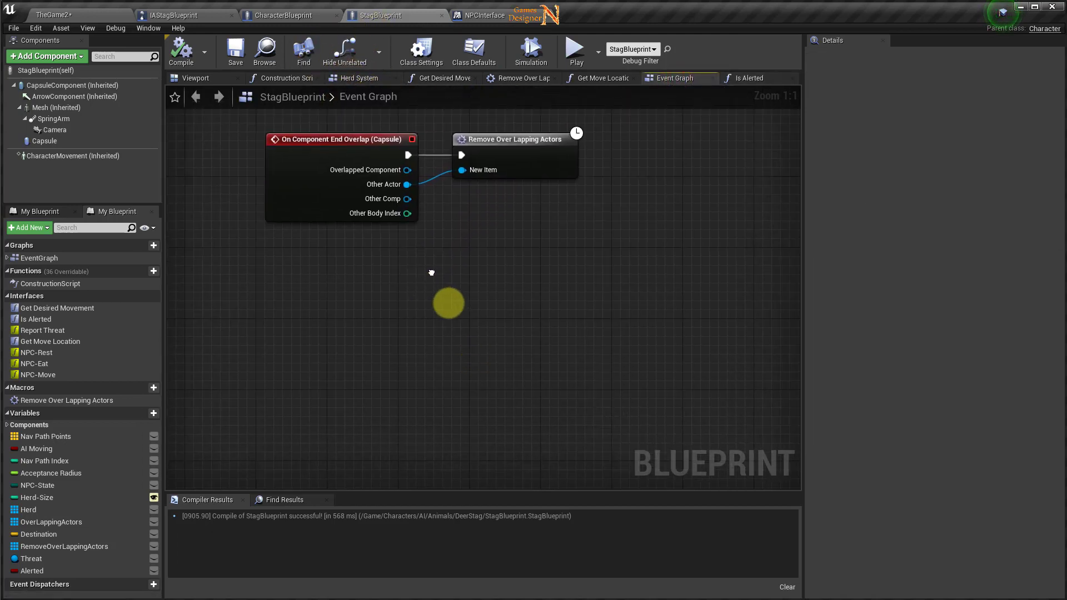
right_click(298, 309)
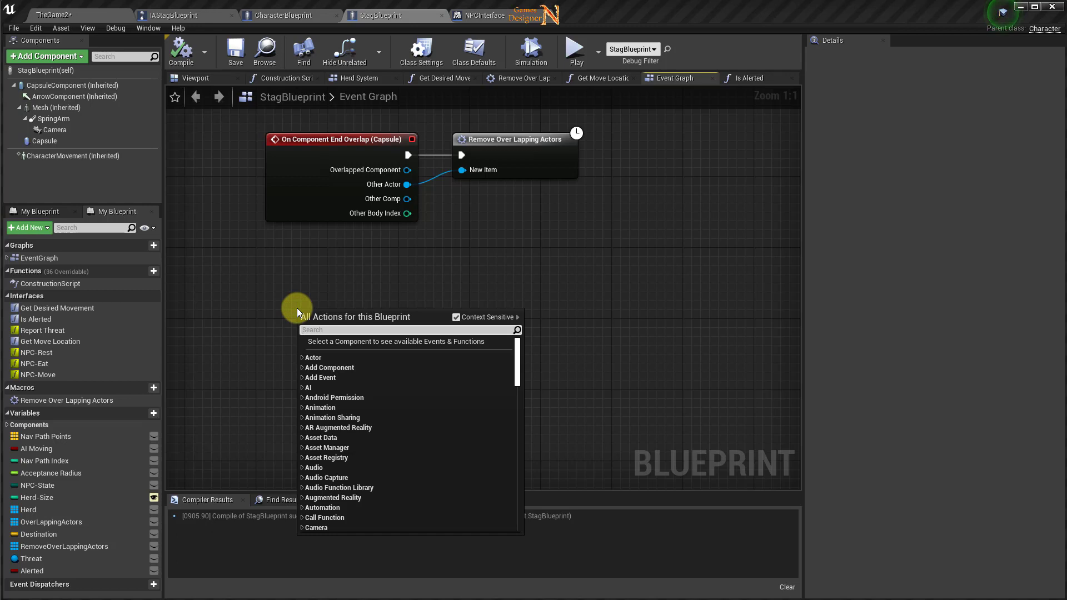
text(rep)
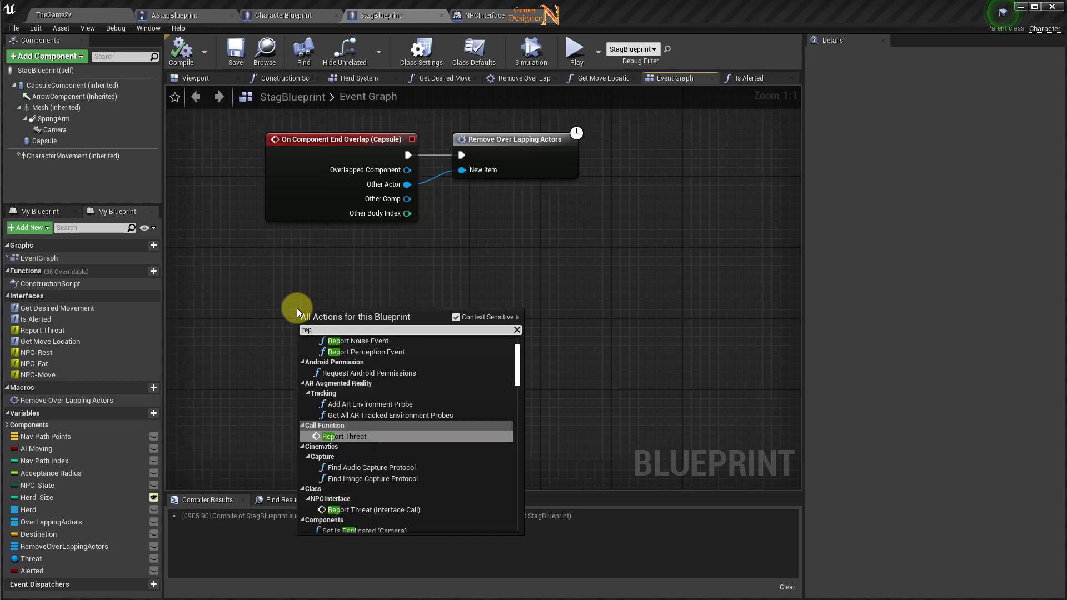
text(ort)
click(341, 354)
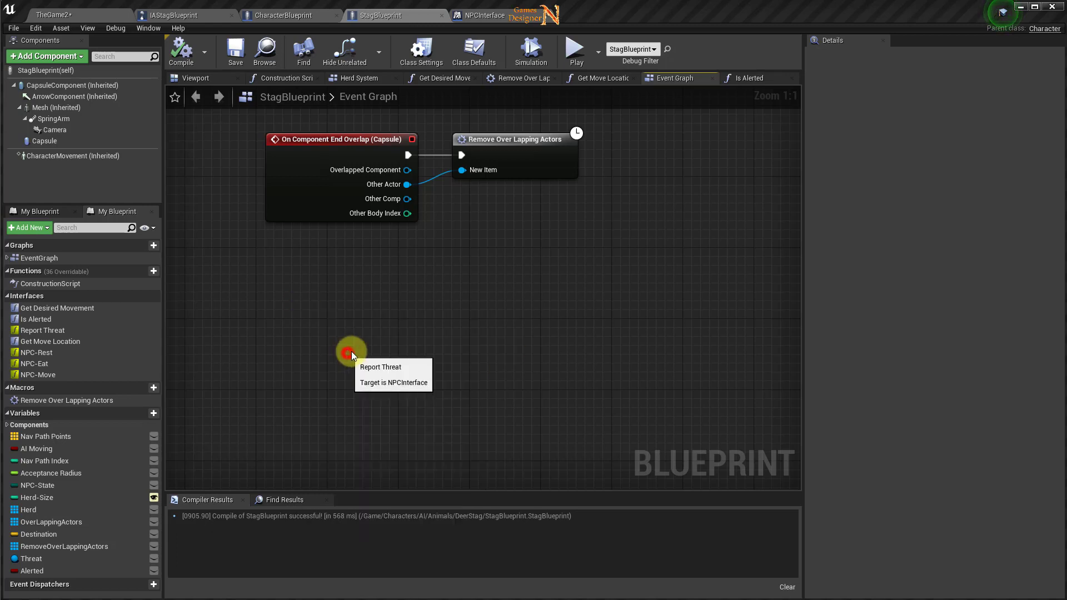
drag(355, 331, 317, 323)
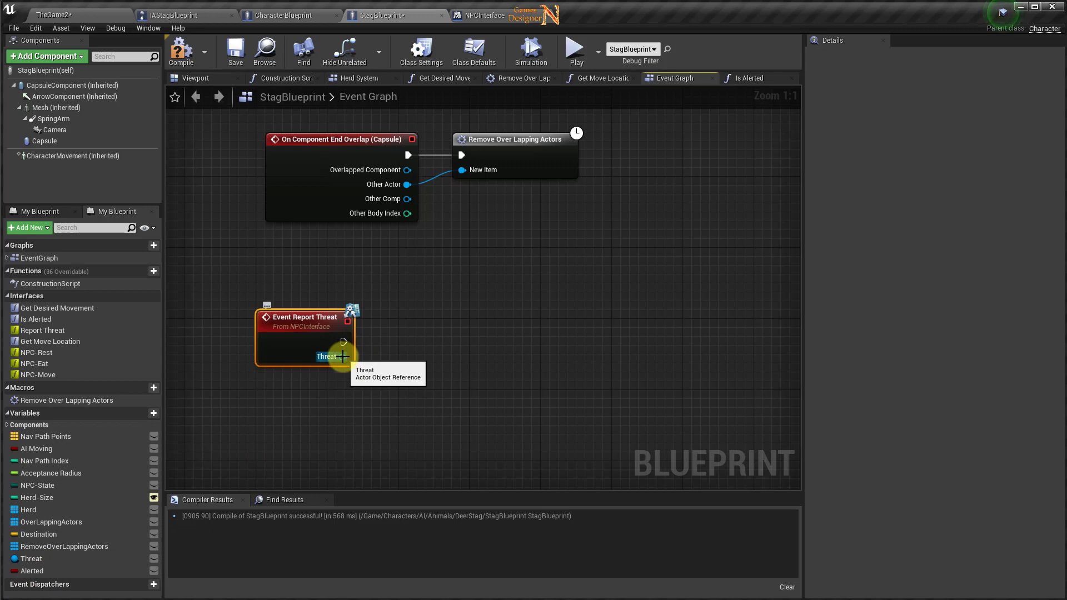
Step: Have Report Threat run a SET Alerted node with Alerted ticked true
drag(32, 571, 401, 348)
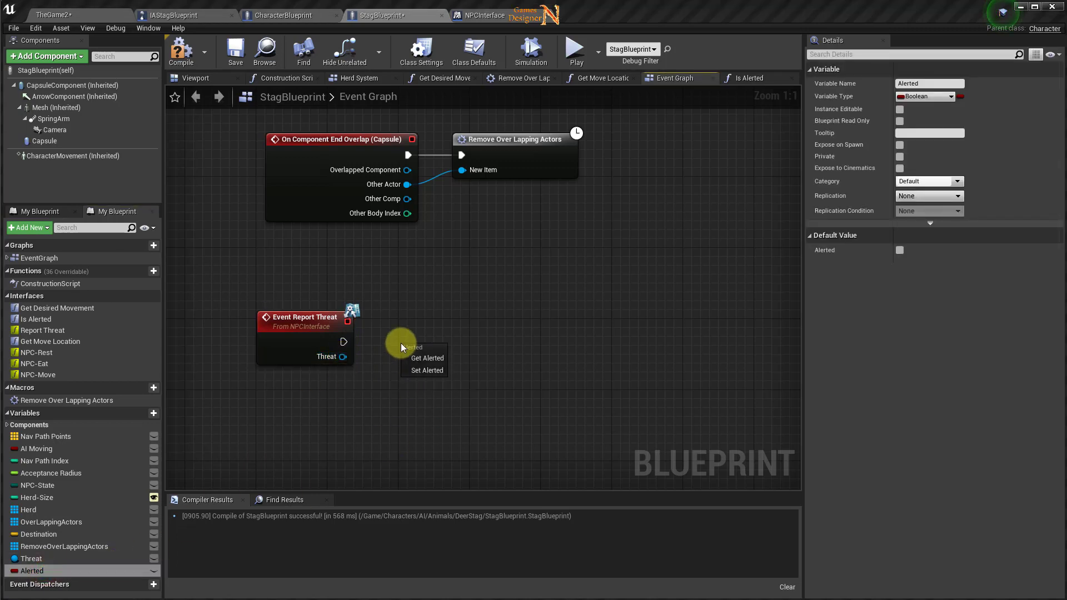
click(426, 369)
drag(432, 346, 429, 332)
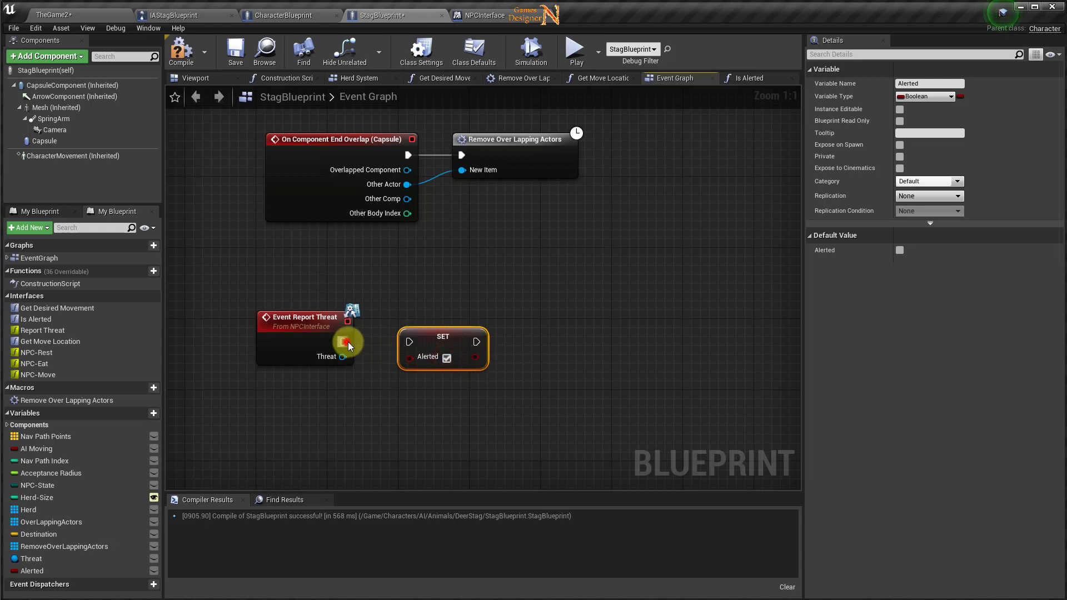
drag(349, 346, 410, 342)
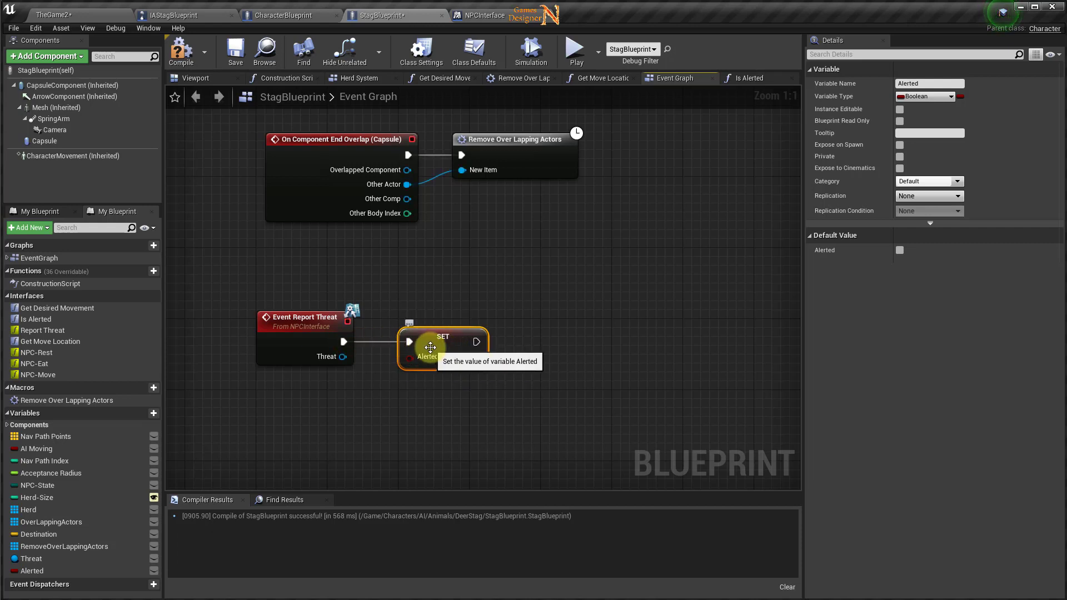
click(447, 358)
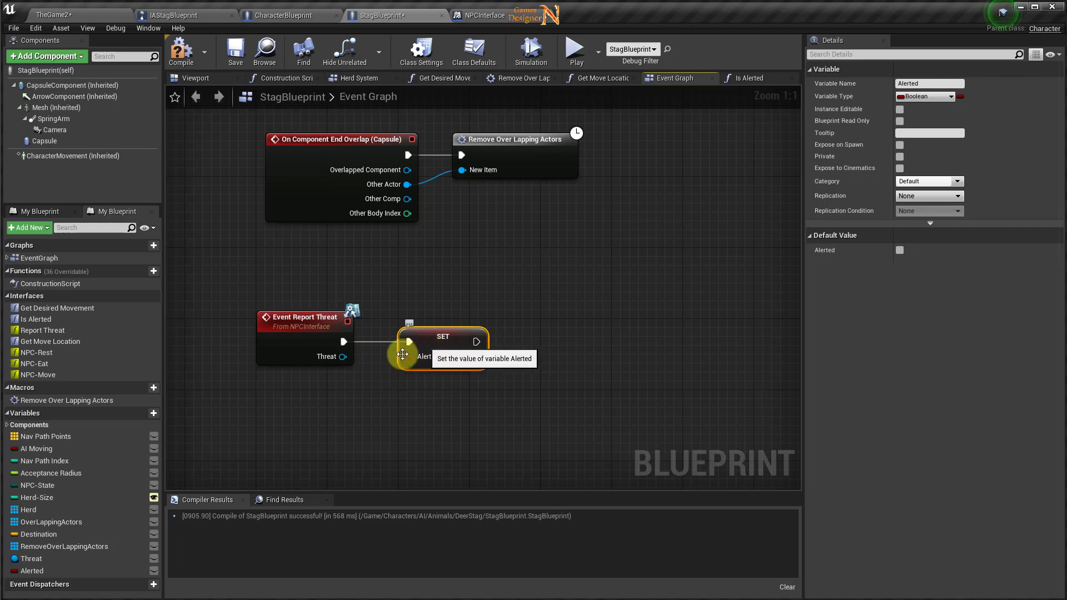
drag(343, 359, 527, 399)
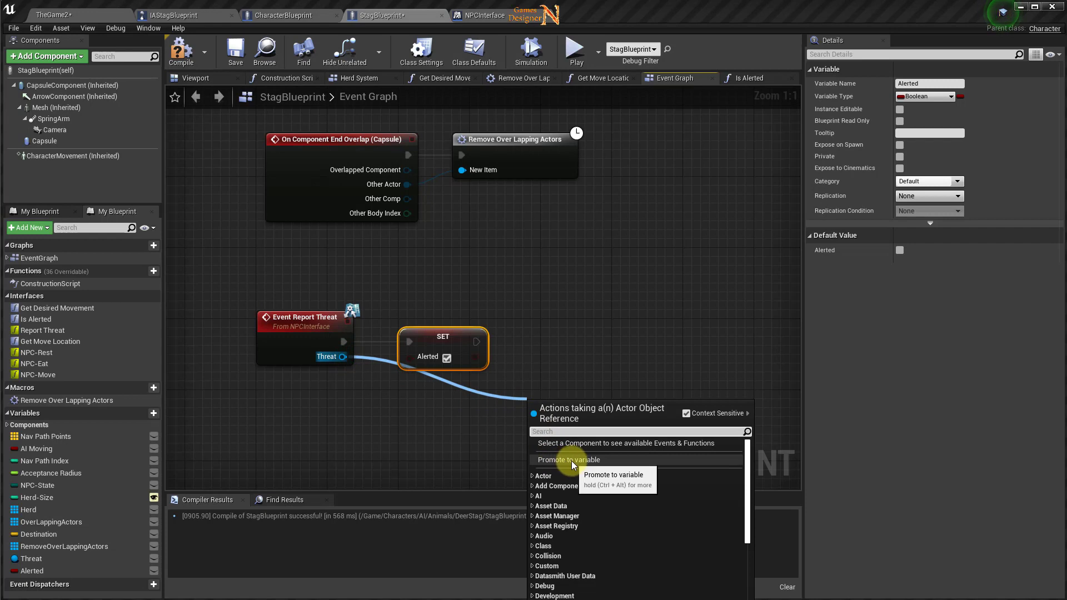
Step: Clear out the stray new setter, unused NewVar_0 and old Threat variable
click(572, 461)
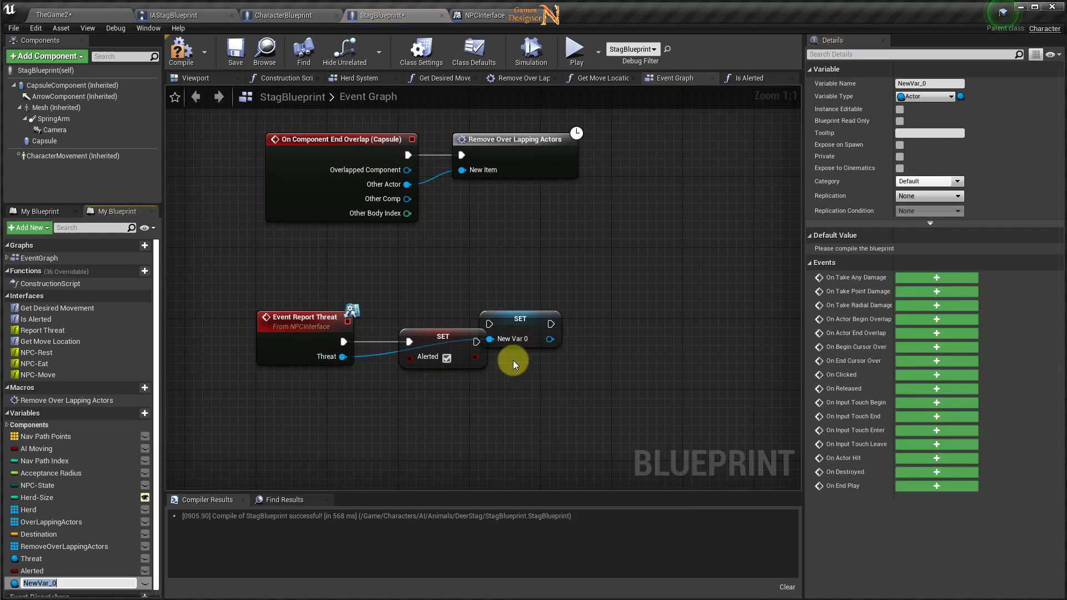
drag(503, 325, 548, 360)
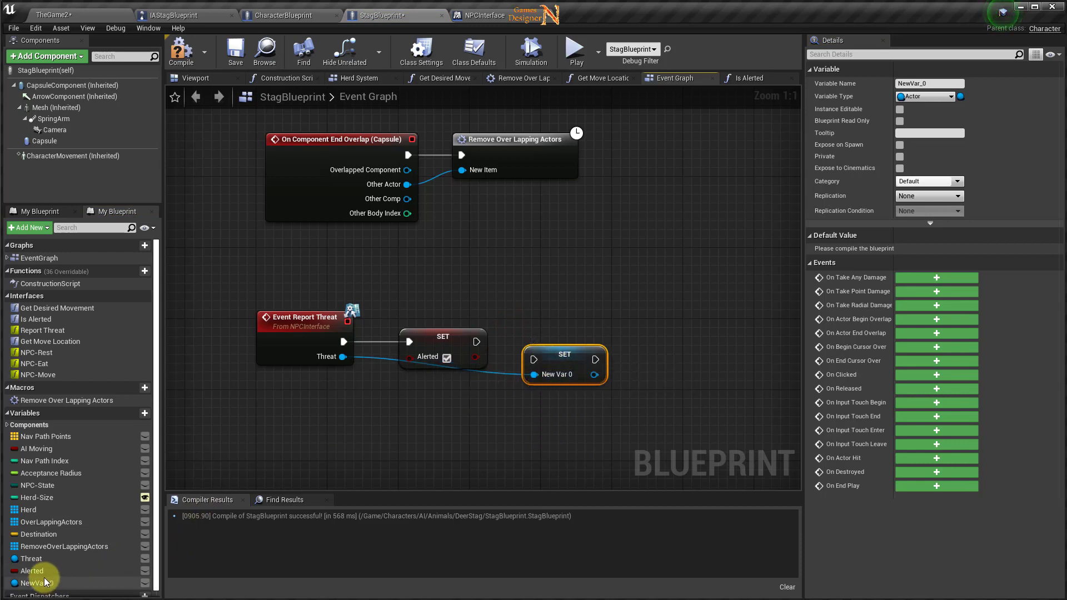
key(Delete)
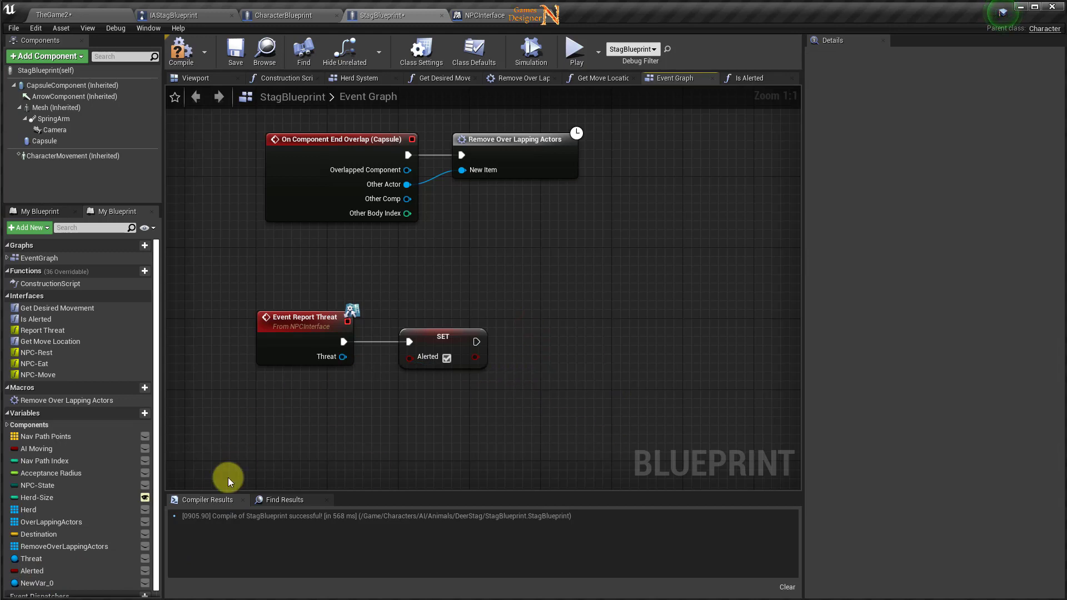
click(37, 583)
key(Delete)
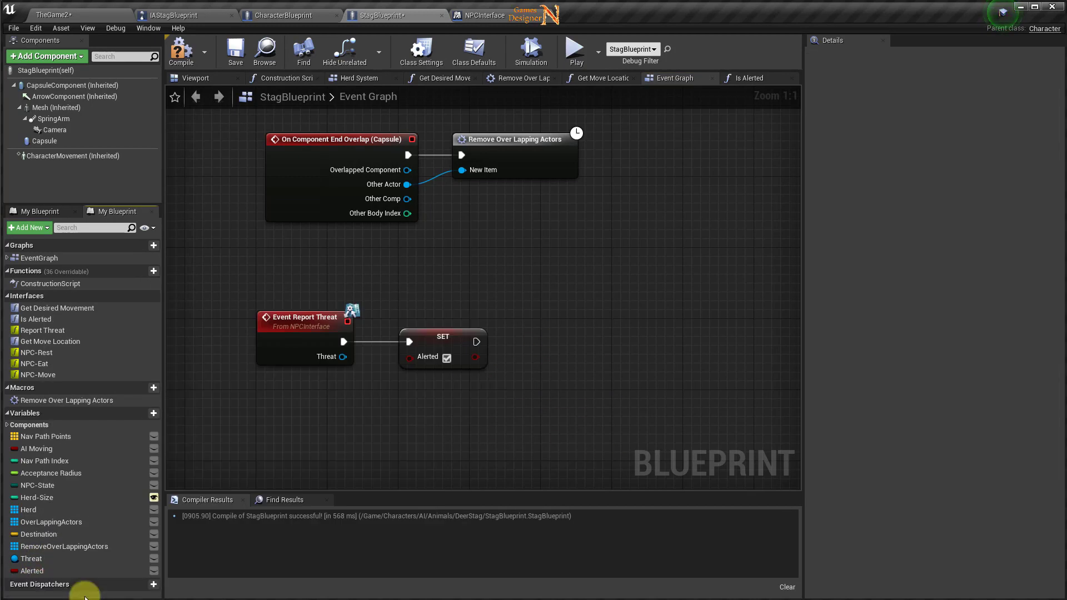
drag(83, 559, 458, 428)
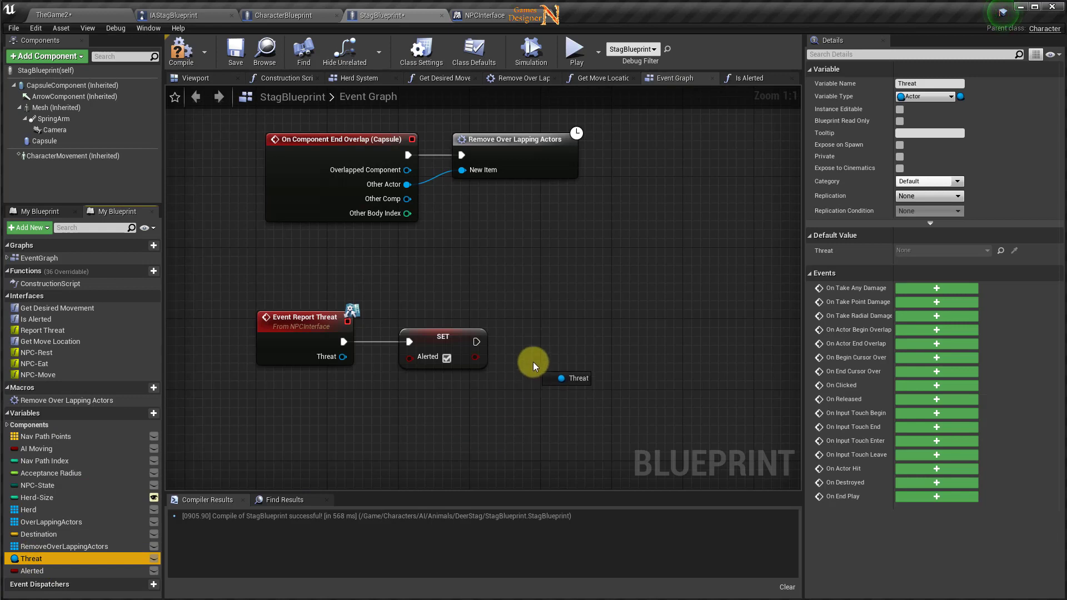
drag(532, 362, 549, 347)
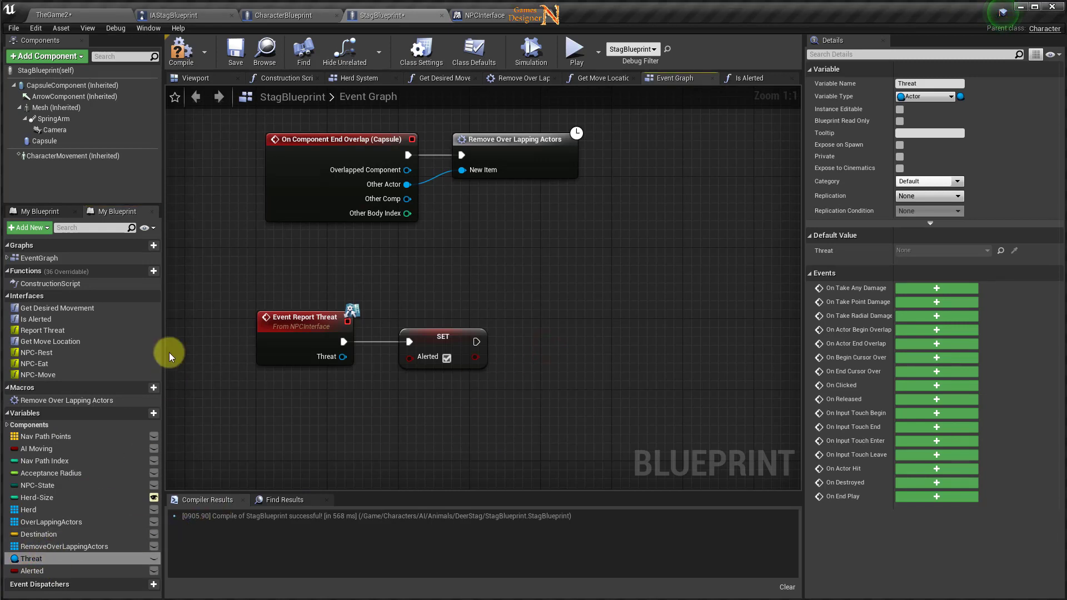
key(Delete)
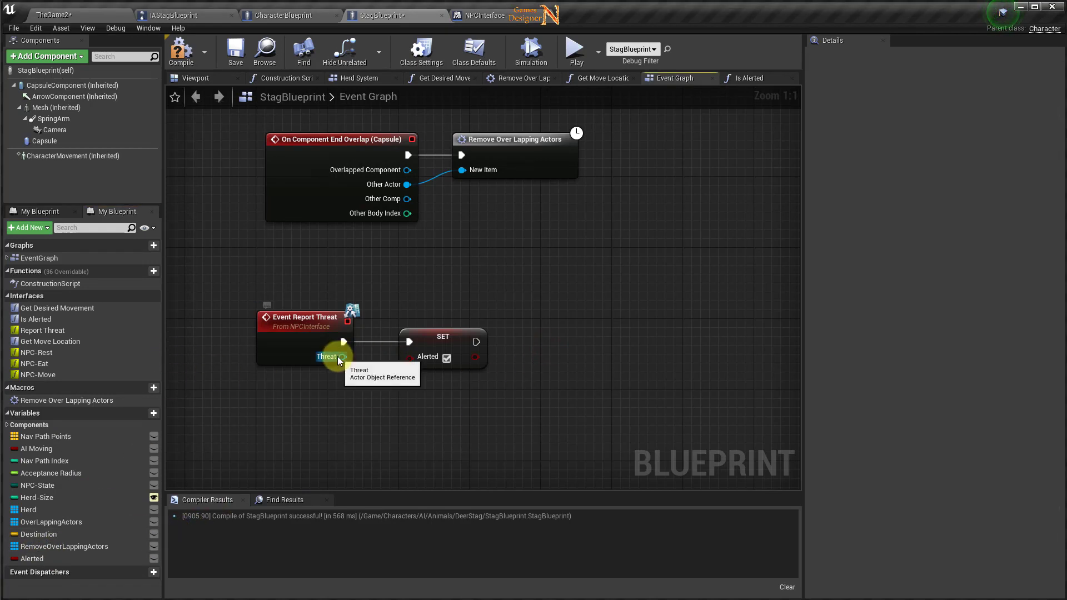
Step: Store Threat in a new Thread variable after SET Alerted, then compile and save
drag(342, 357, 480, 370)
drag(548, 364, 548, 364)
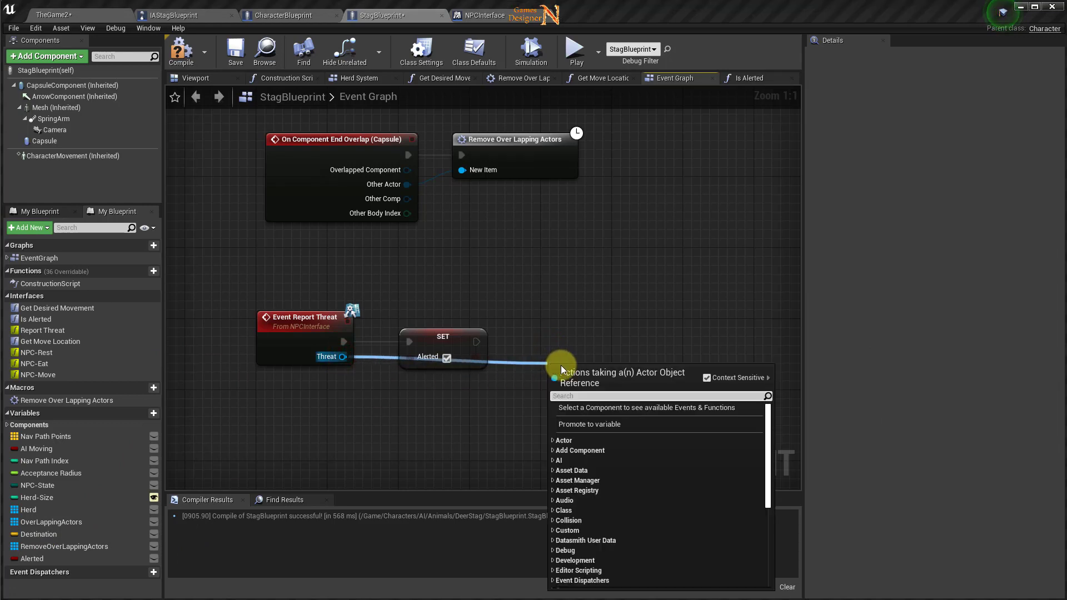
click(582, 418)
text(Thread)
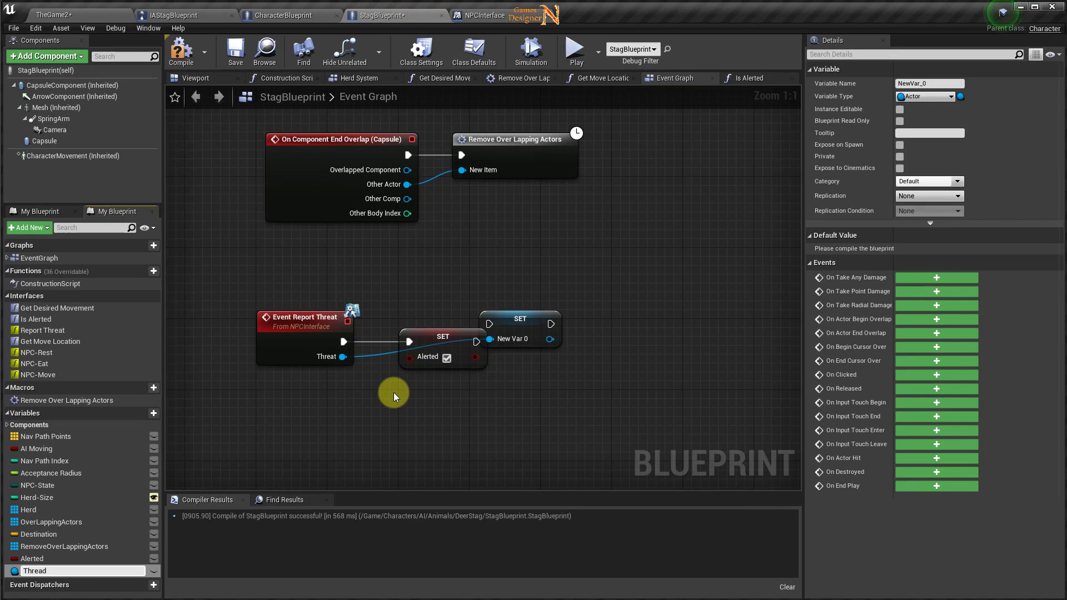
key(Return)
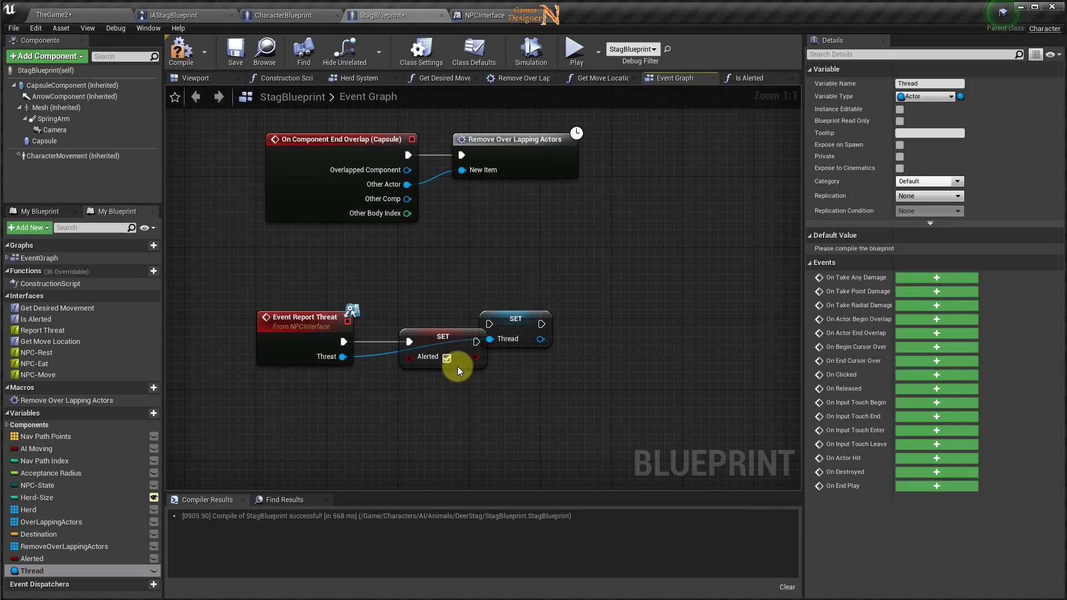
drag(530, 333, 588, 353)
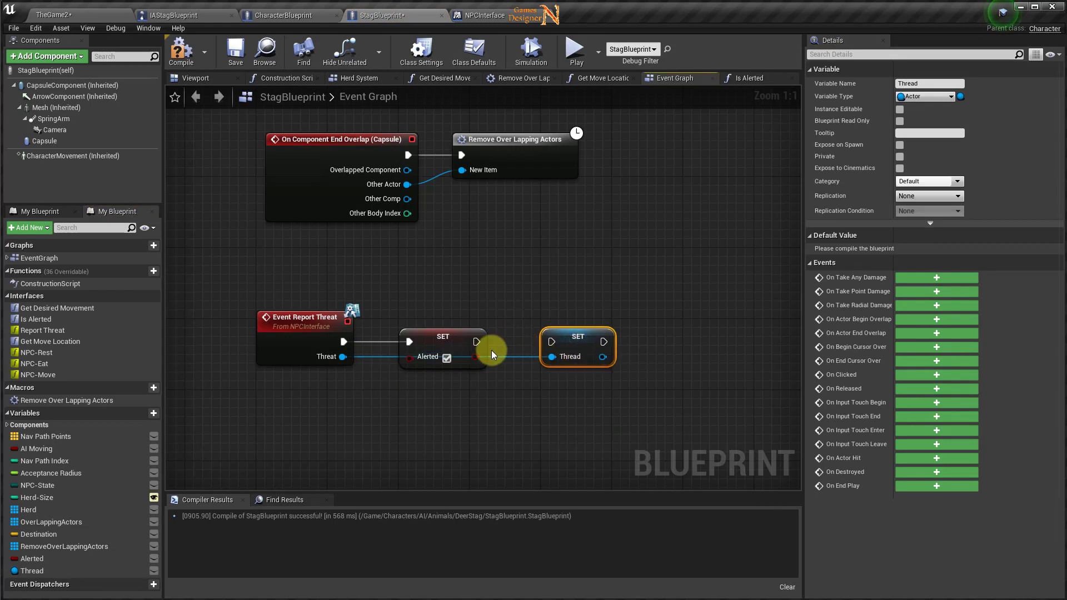
drag(478, 342, 551, 342)
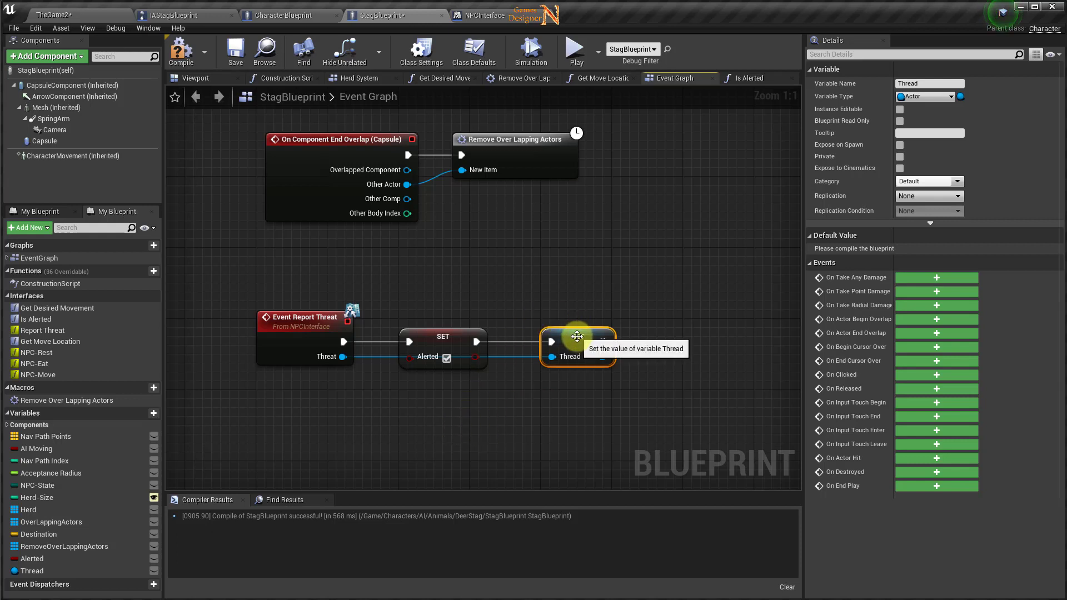
click(188, 66)
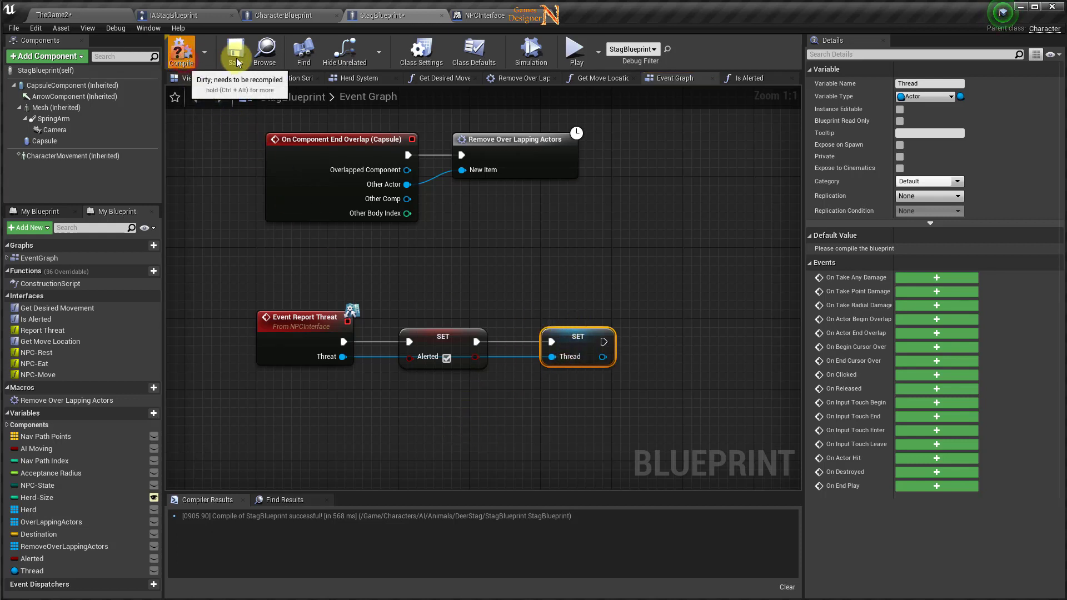
click(236, 51)
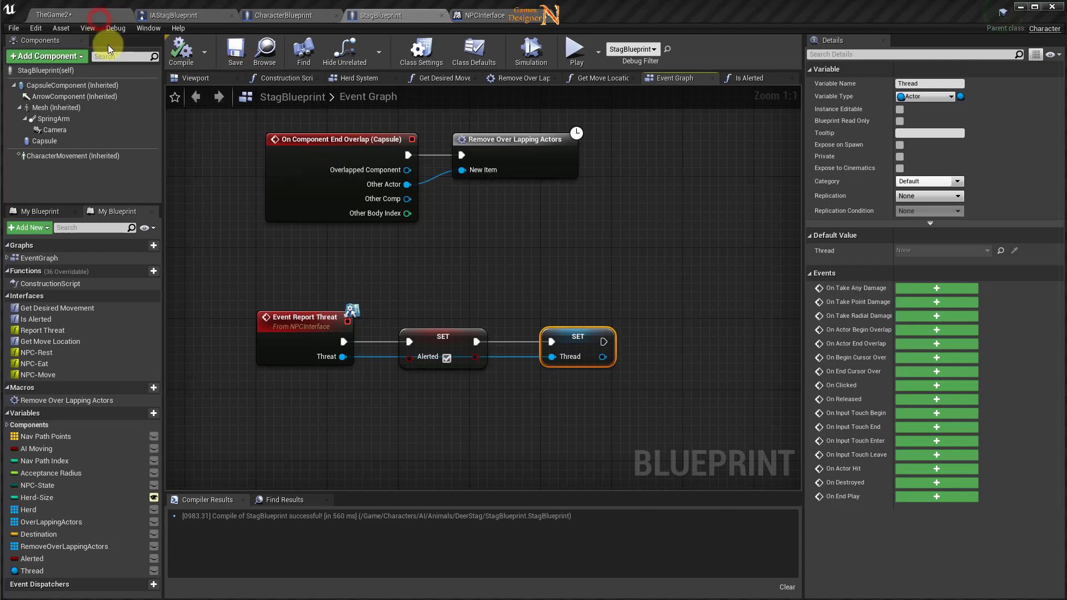
Step: Open StagAnimBlueprint from the level editor and enter its Update Speed collapsed graph
click(100, 20)
double_click(202, 488)
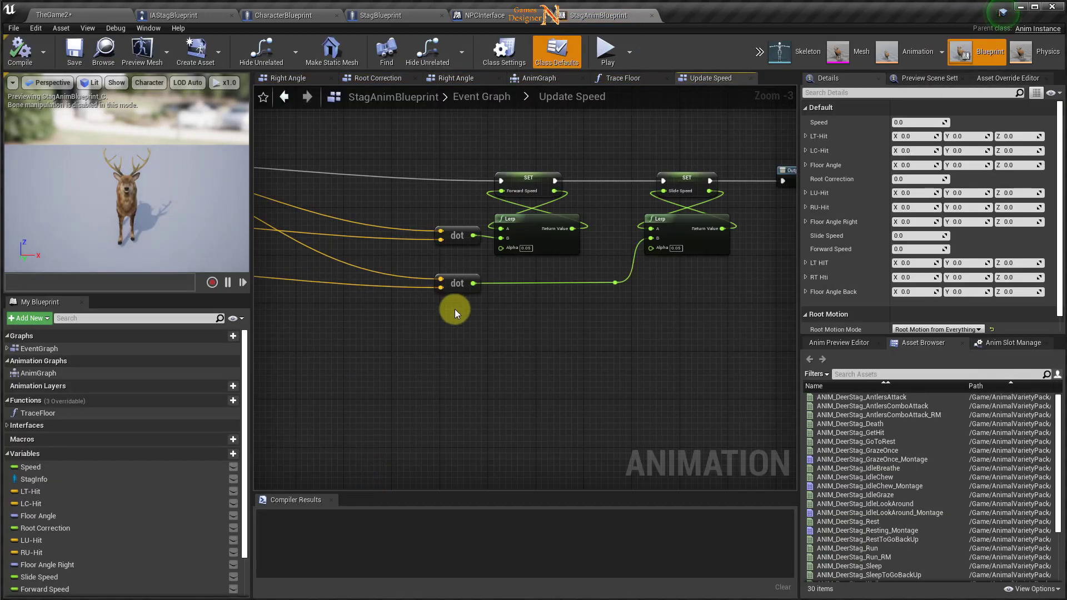
click(477, 105)
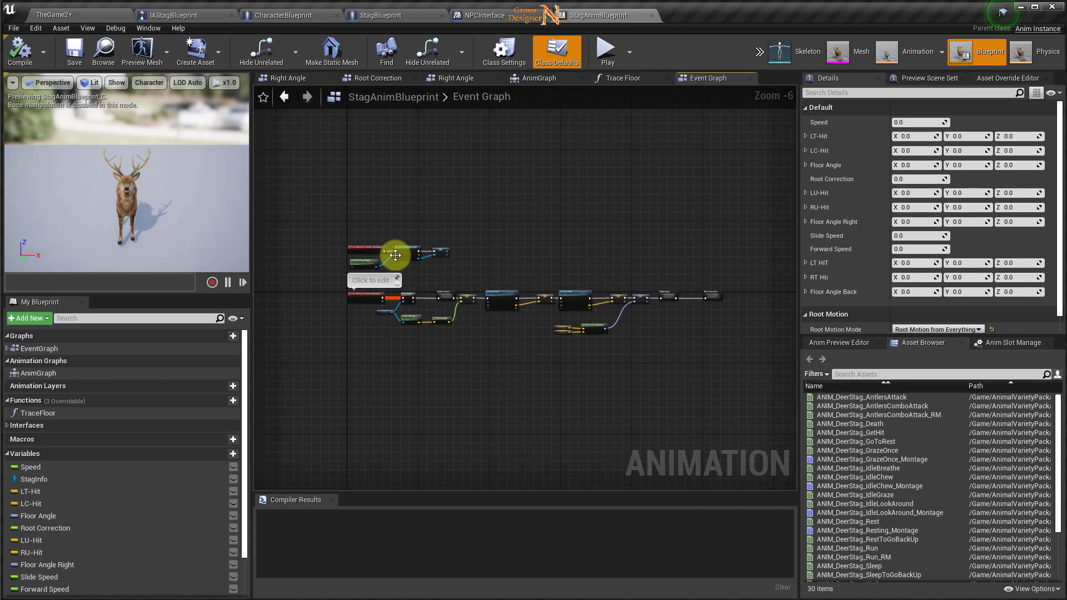
scroll(446, 337, up, 2)
scroll(446, 336, up, 1)
right_drag(392, 333, 616, 350)
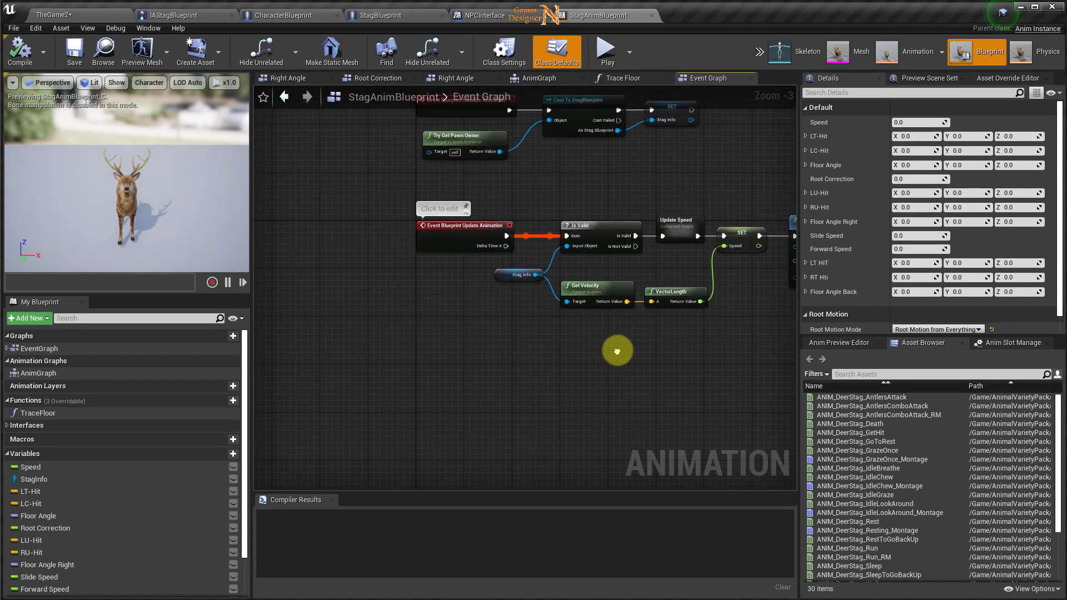
scroll(564, 333, up, 2)
scroll(578, 281, up, 1)
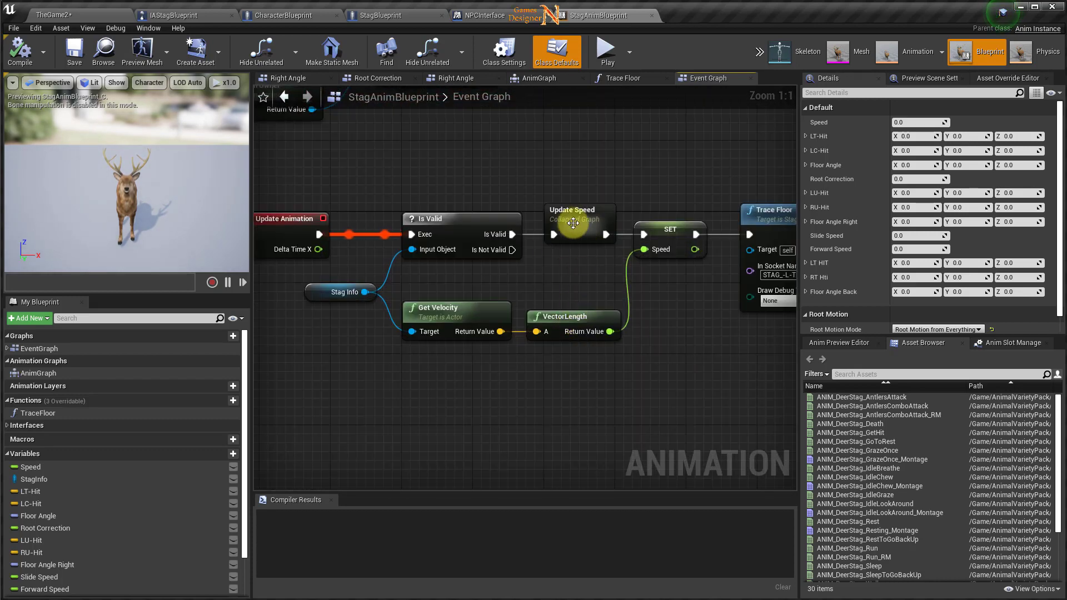
double_click(572, 234)
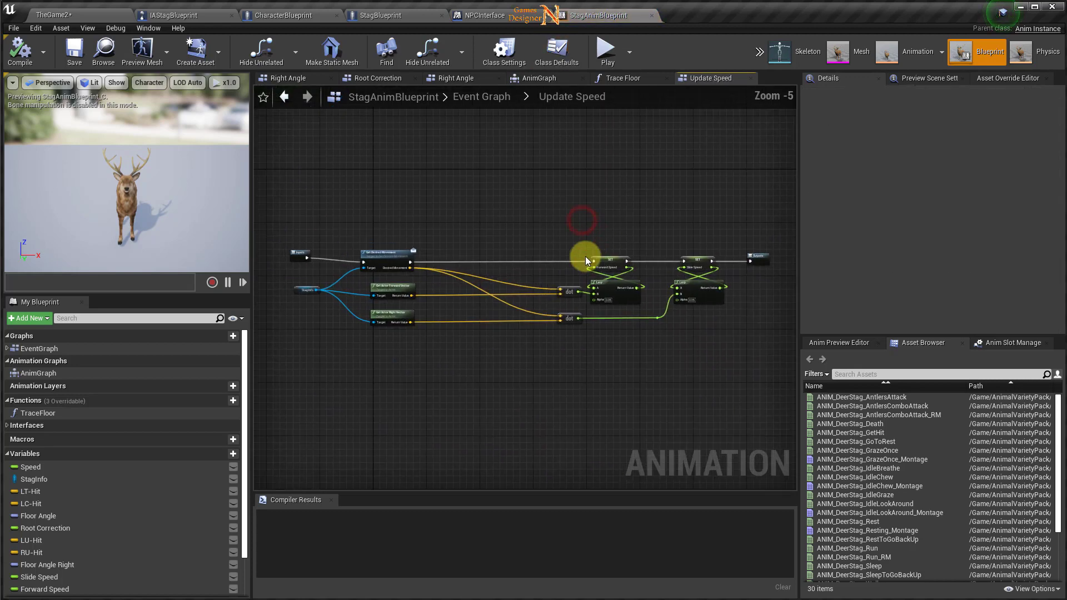
scroll(470, 344, up, 3)
mouse_move(486, 328)
right_down()
mouse_move(641, 346)
mouse_move(481, 366)
mouse_move(582, 367)
right_up()
scroll(528, 340, up, 1)
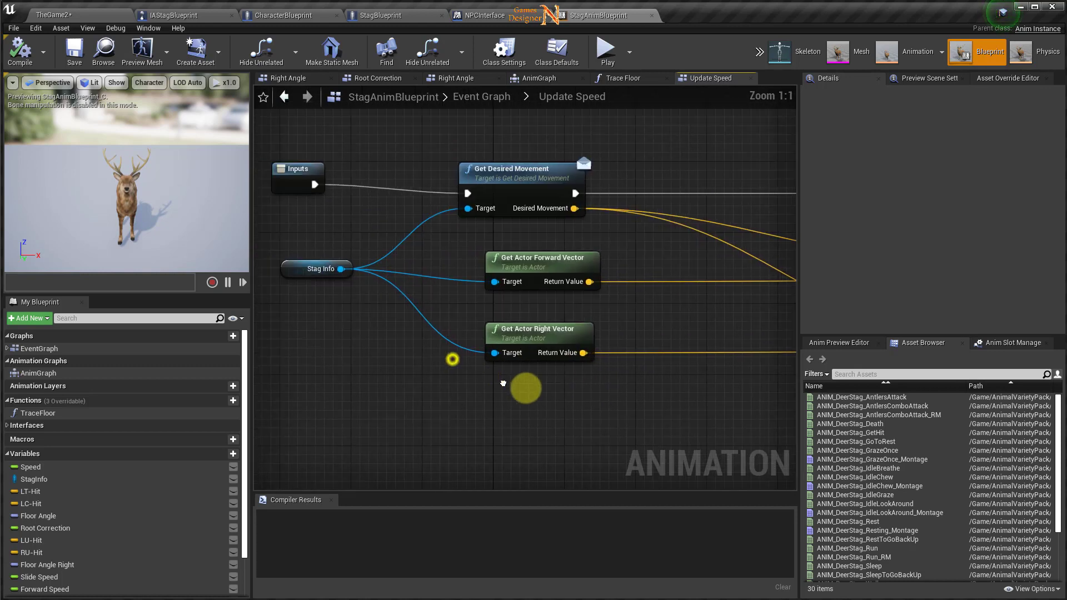
scroll(452, 357, up, 1)
Step: Add an Is Alerted message node on Stag Info, run after Get Desired Movement
drag(393, 281, 686, 217)
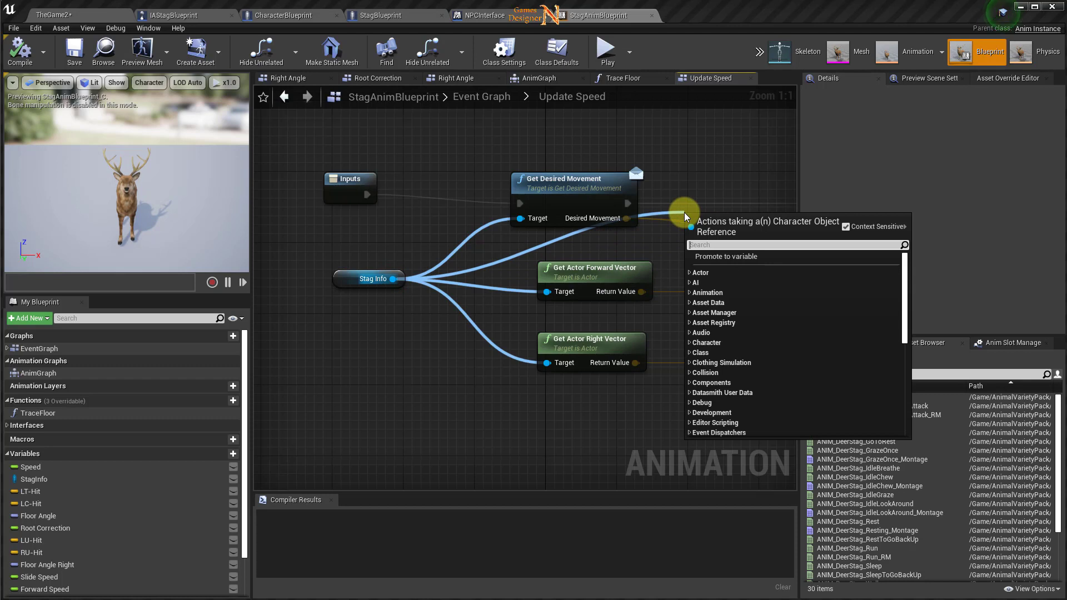
text(is aler)
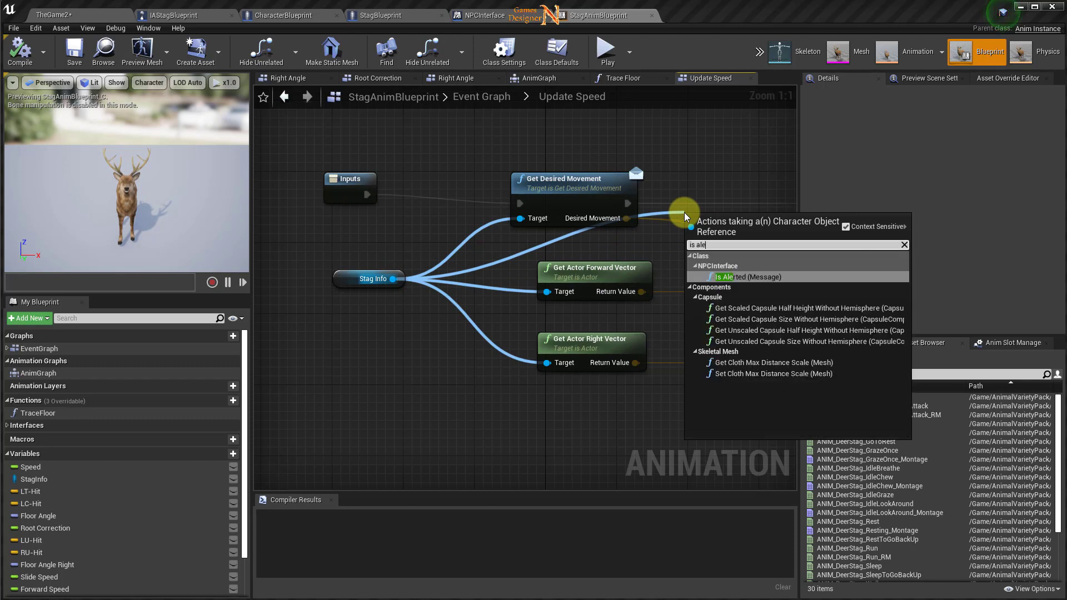
click(741, 276)
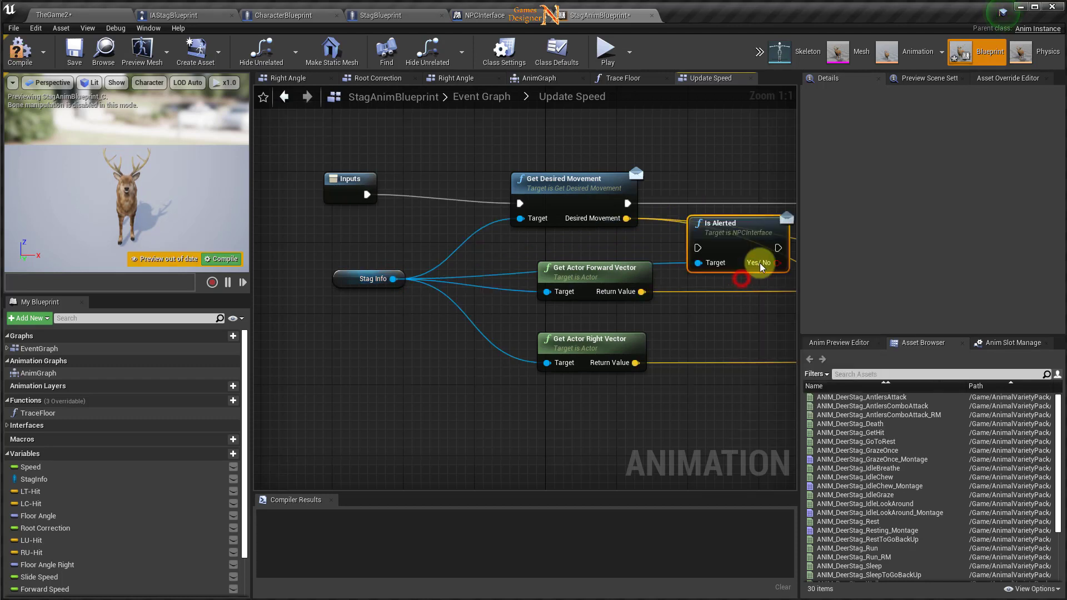
drag(743, 201, 735, 182)
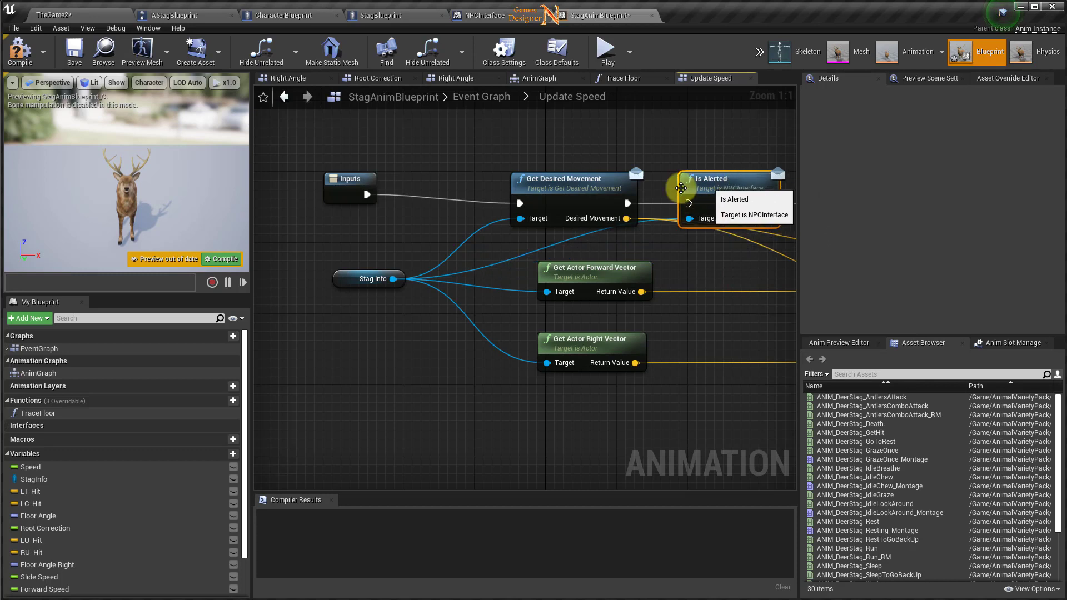
drag(628, 203, 689, 204)
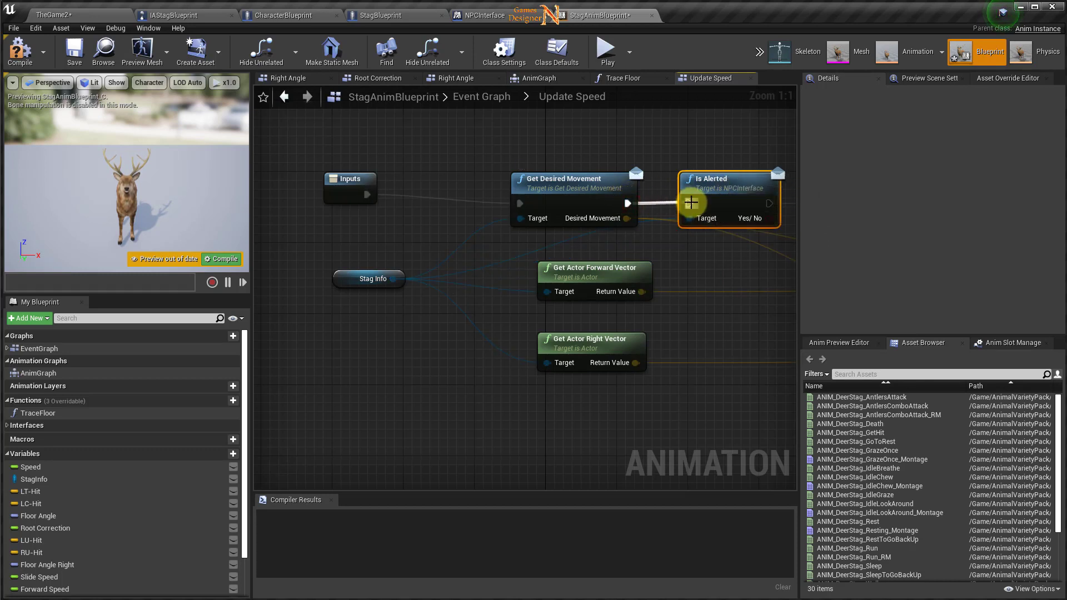
Step: Wire Is Alerted's execution onward into SET Forward Speed
right_drag(731, 374, 457, 357)
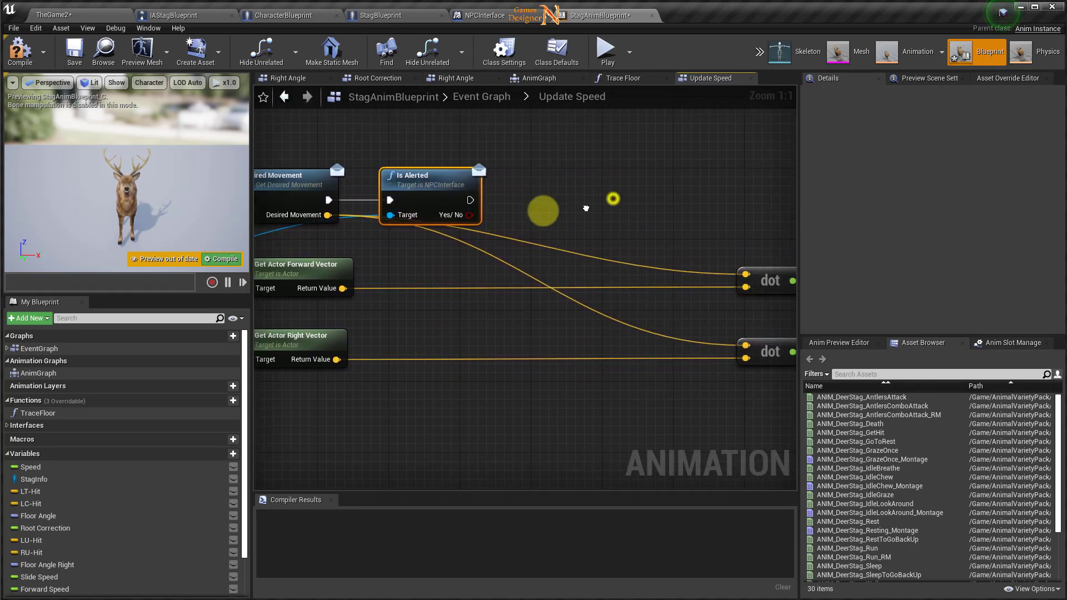
right_drag(615, 202, 335, 233)
drag(335, 228, 700, 226)
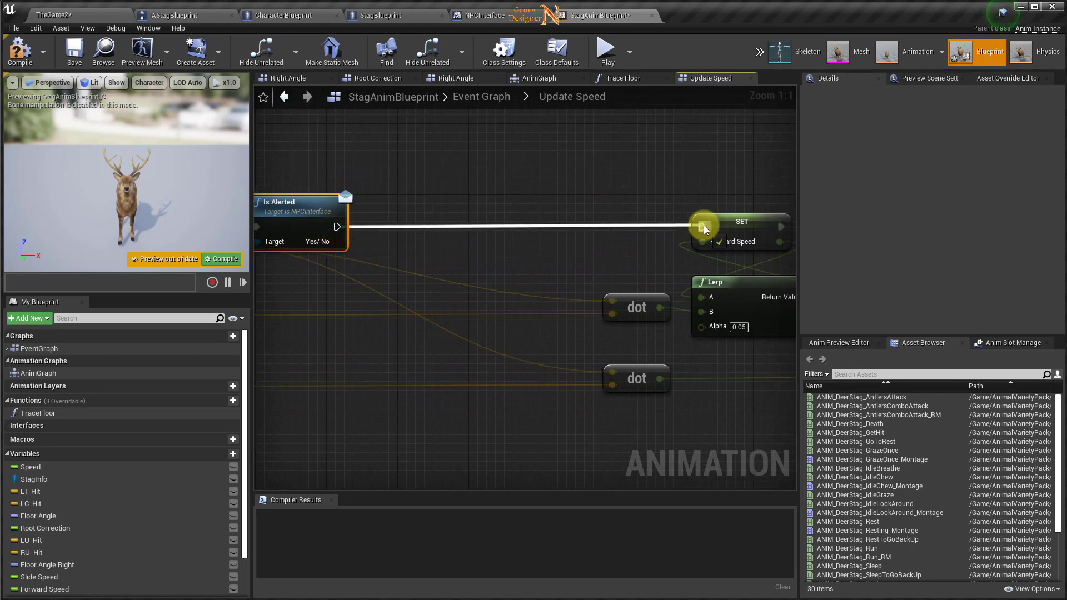
right_drag(393, 417, 732, 393)
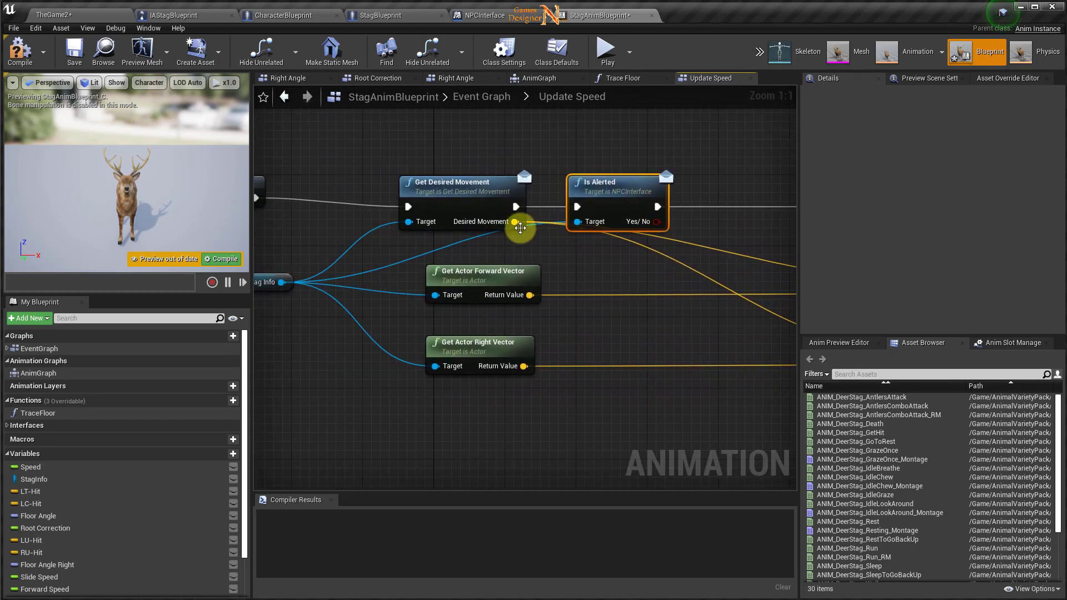
drag(514, 222, 745, 249)
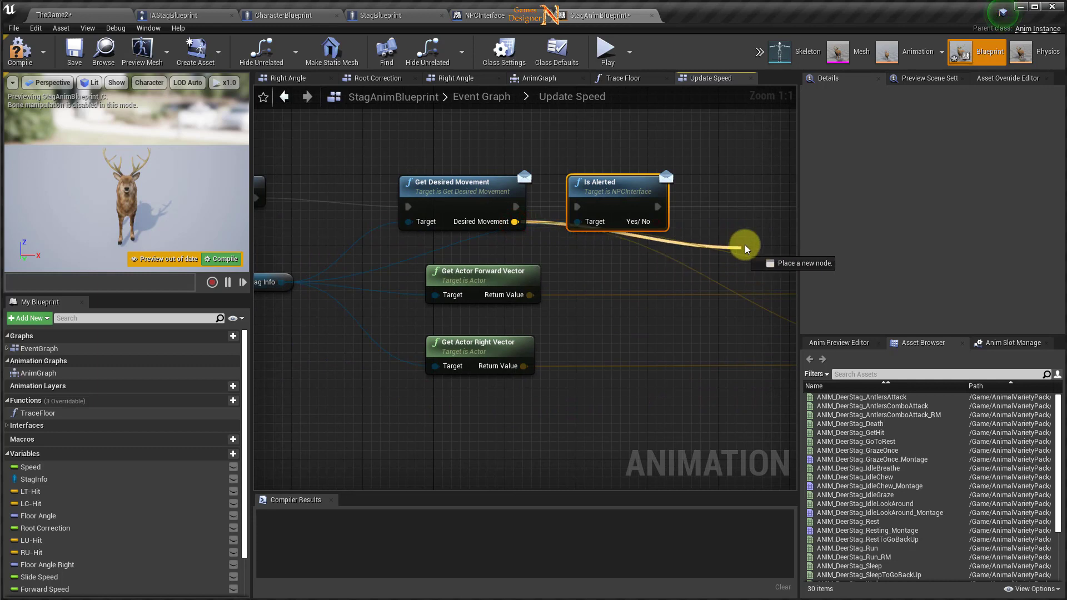
Step: Multiply Desired Movement by a float using a vector * float node
text(*)
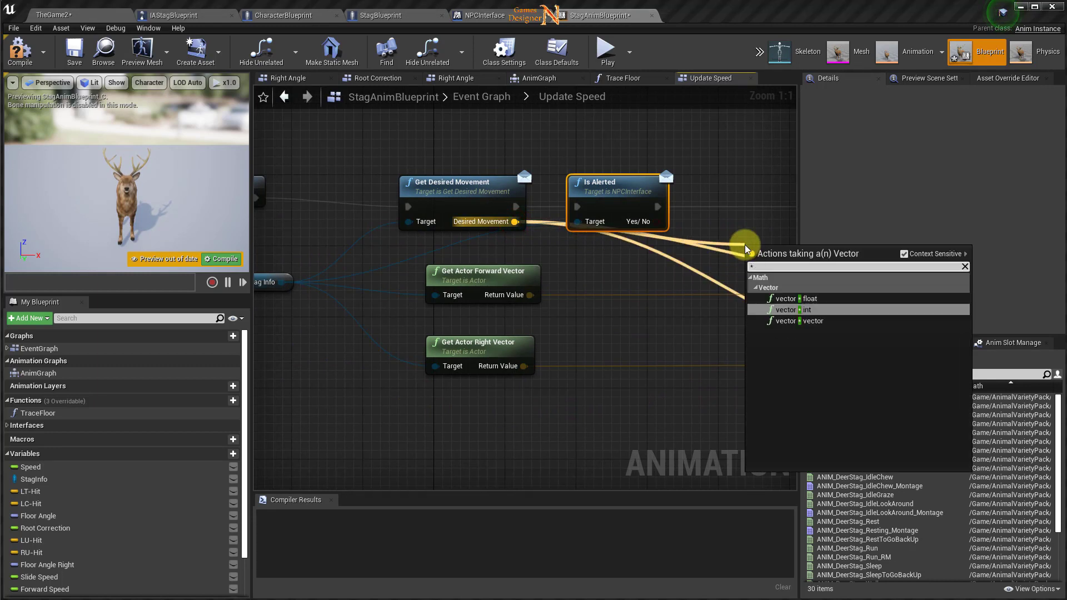
click(791, 303)
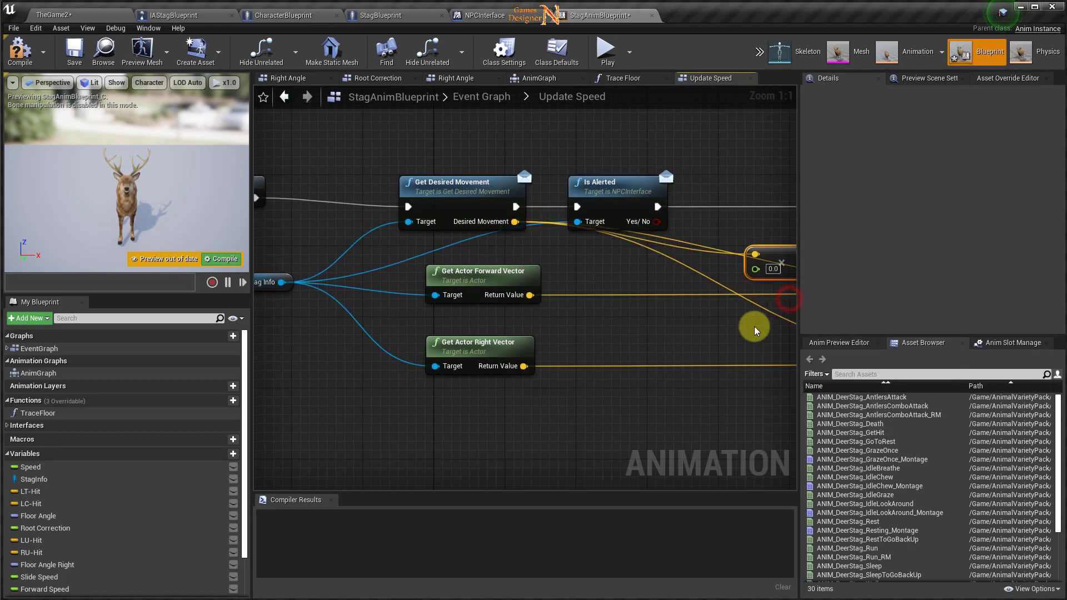
right_drag(713, 377, 517, 392)
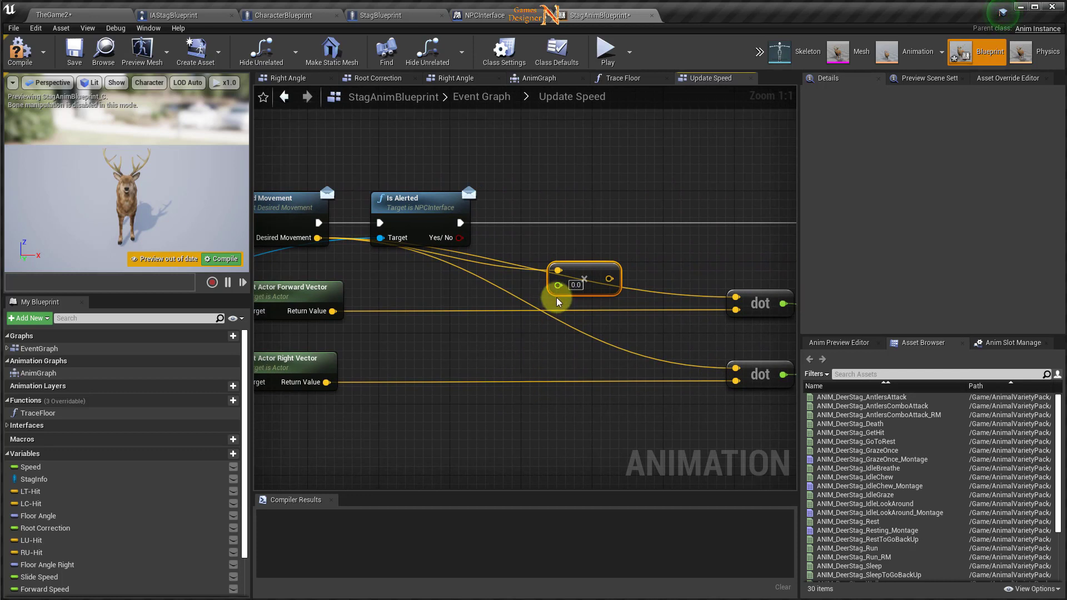
Step: Feed the multiplier from a Select Float picked by Is Alerted, with A set to 2.0
drag(558, 286, 532, 312)
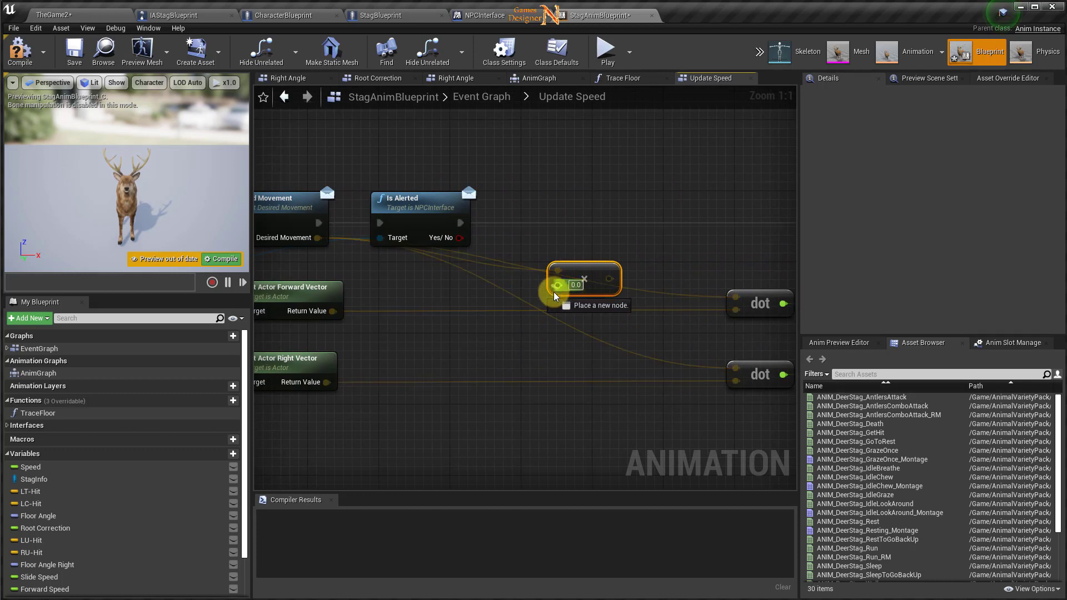
text(sele)
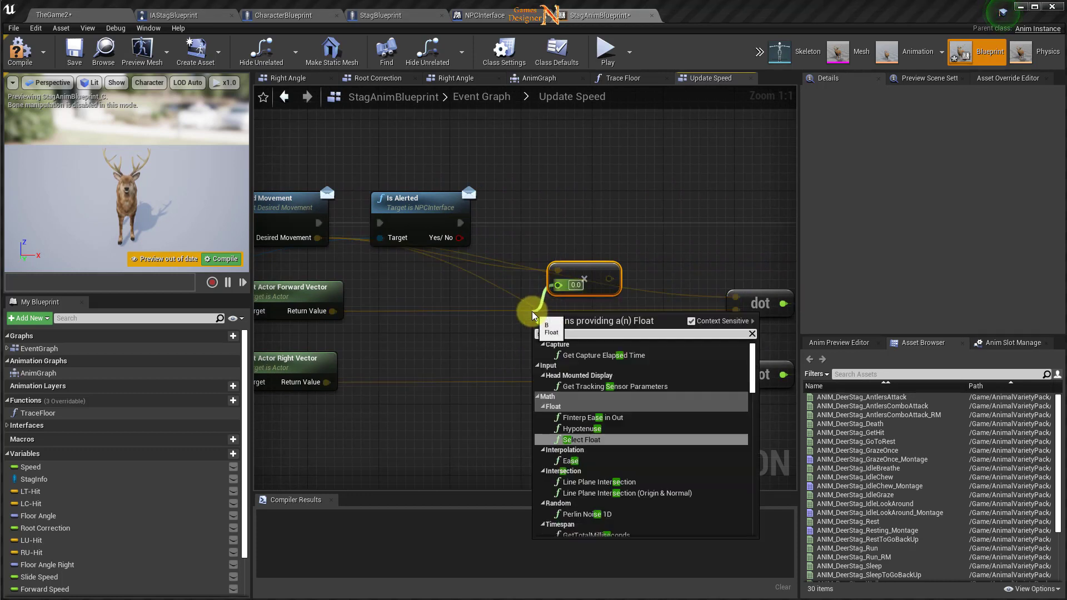
click(569, 368)
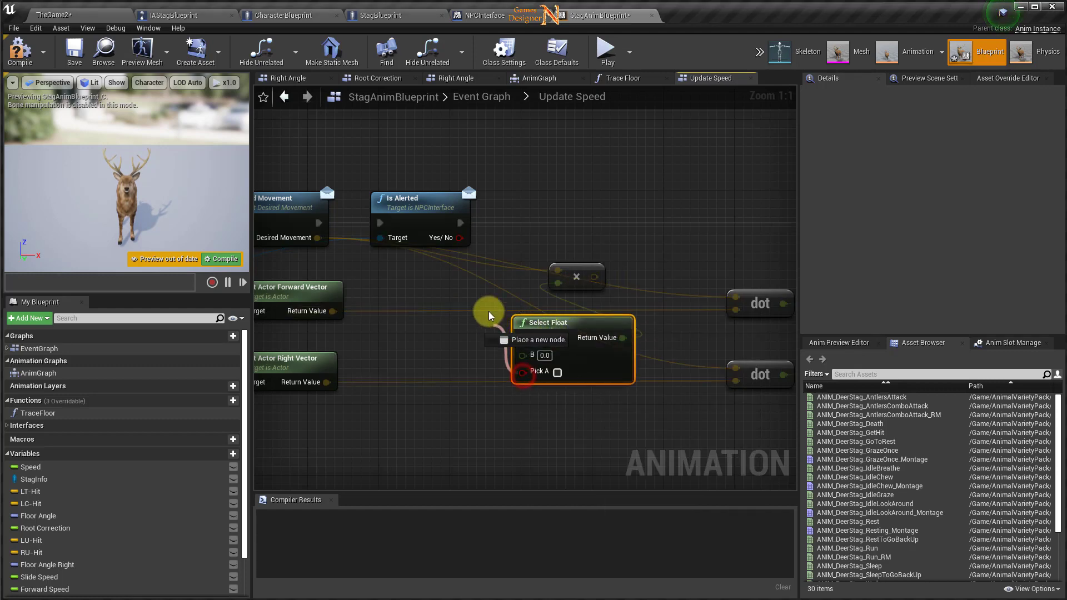
drag(523, 376, 459, 238)
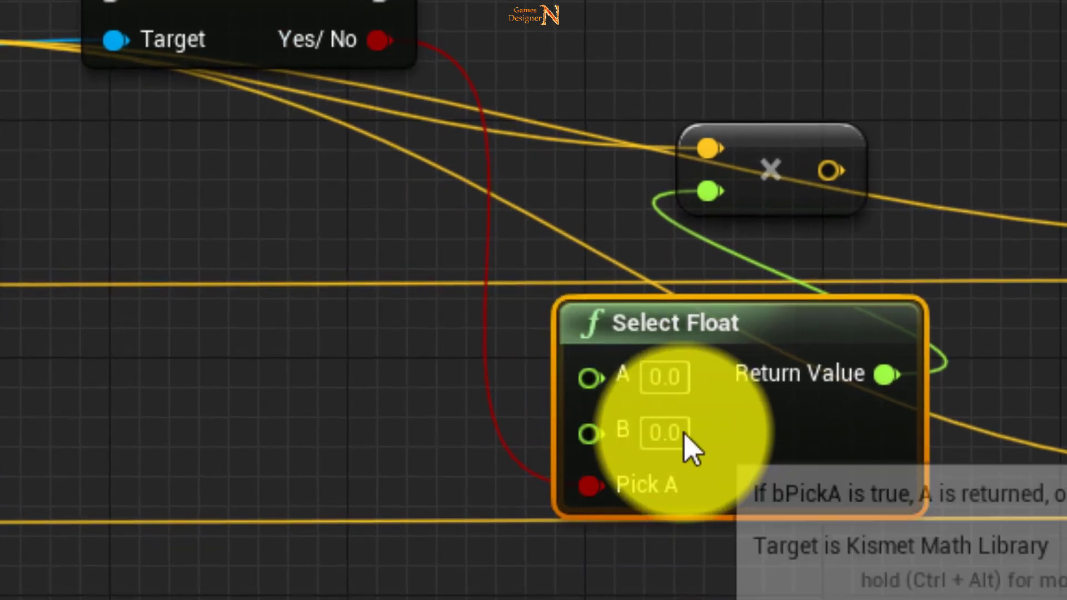
click(668, 384)
text(2)
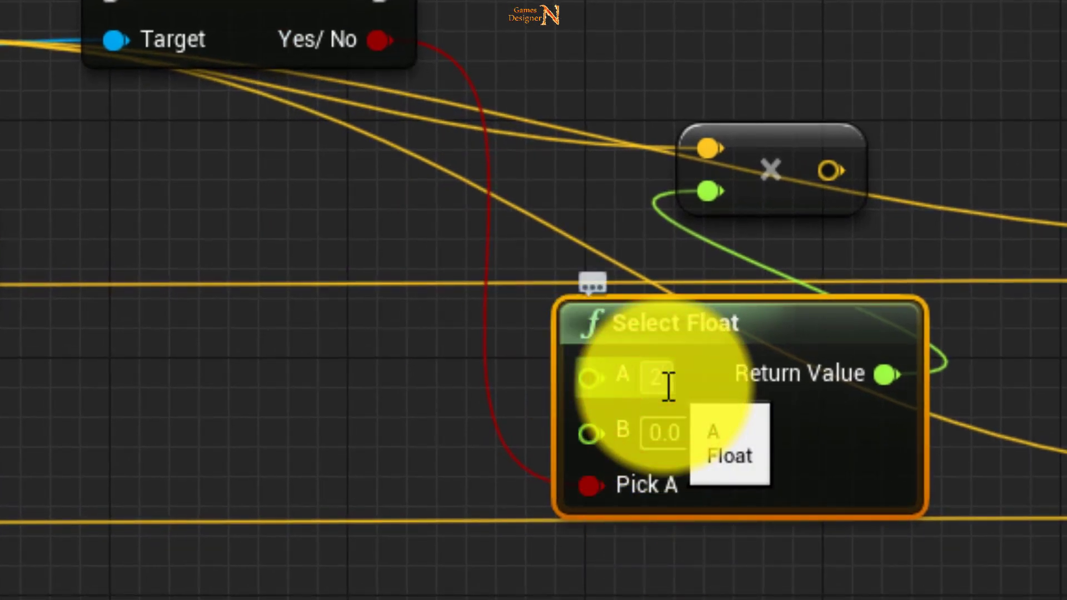
key(Tab)
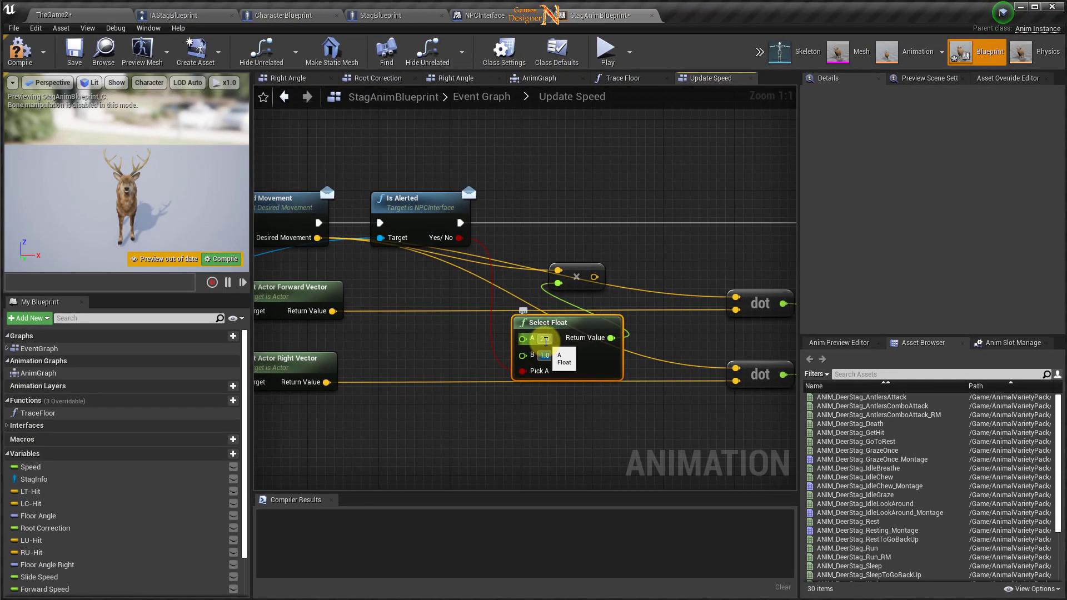
Step: Set Select Float's B to 1.0 and feed the scaled movement into the lower dot node
text(1.0)
right_drag(636, 410, 496, 361)
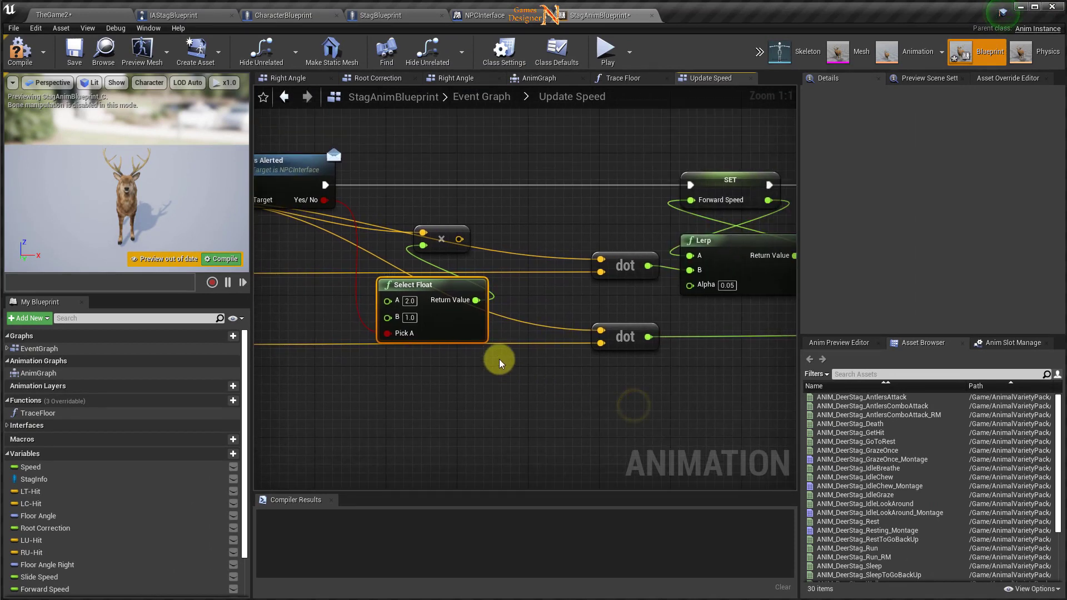
ctrl+click(440, 233)
drag(445, 232, 447, 210)
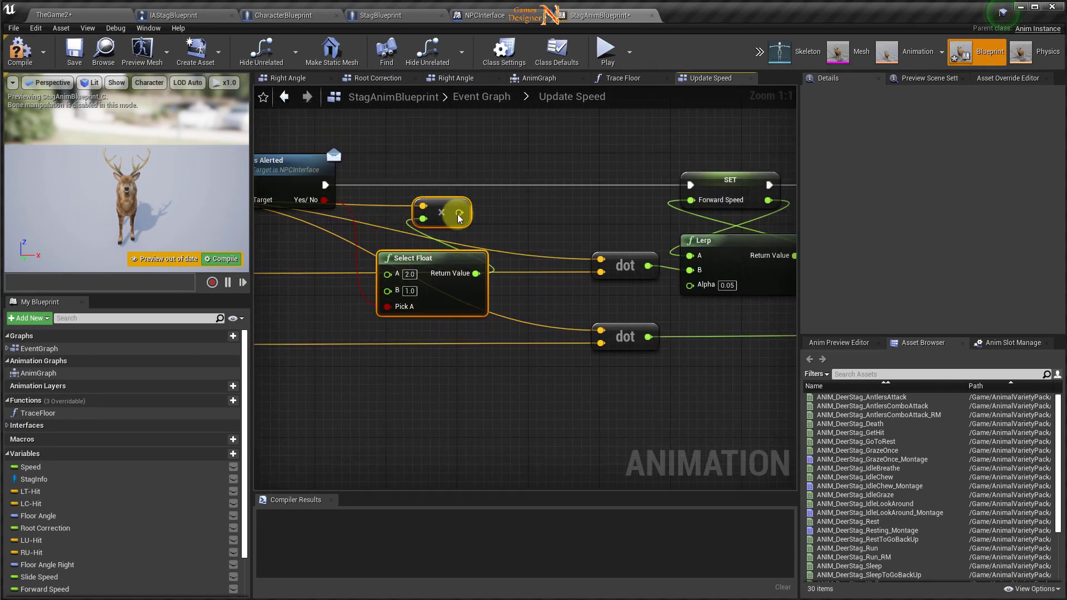
mouse_move(459, 212)
mouse_down()
mouse_move(587, 266)
mouse_move(599, 259)
mouse_up()
drag(459, 213, 601, 331)
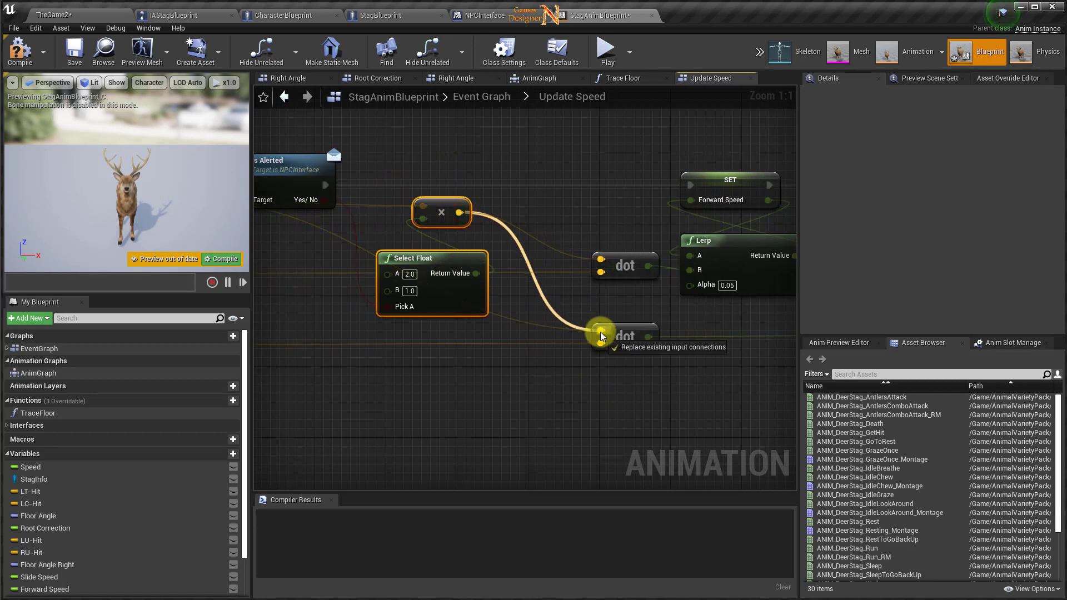
Step: Shift the Inputs node further left at the start of the Update Speed graph
right_drag(495, 388, 668, 387)
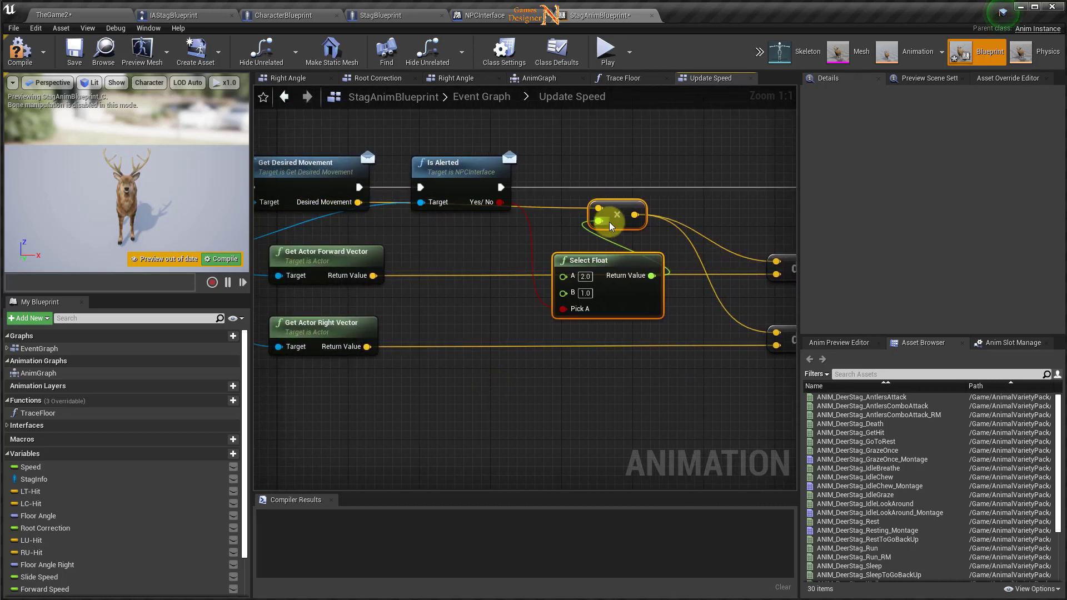
right_drag(647, 409, 601, 409)
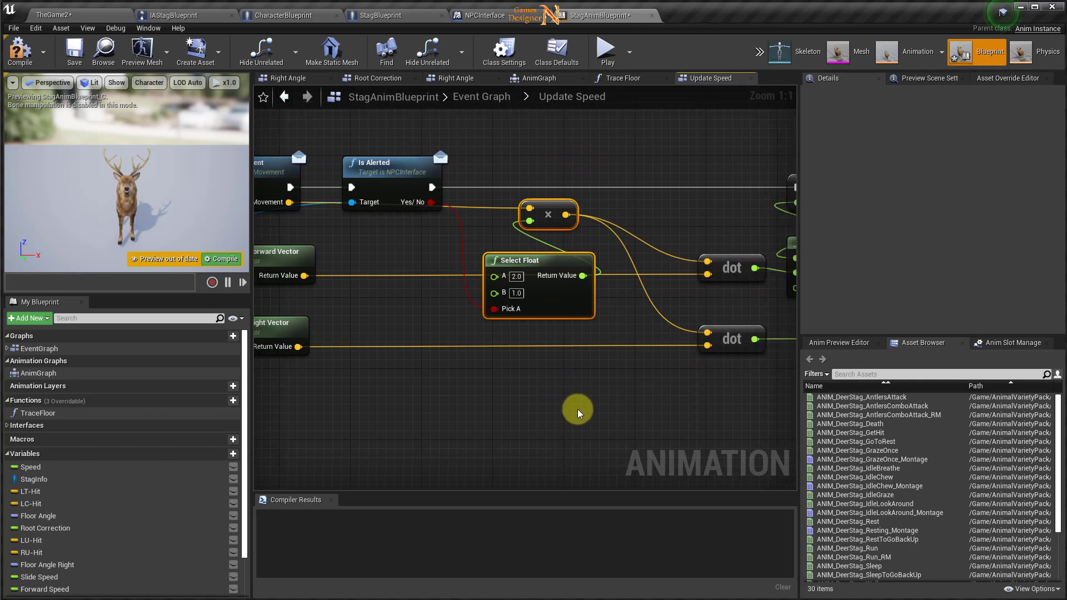
mouse_move(500, 412)
right_down()
mouse_move(754, 404)
mouse_move(795, 414)
right_up()
click(393, 168)
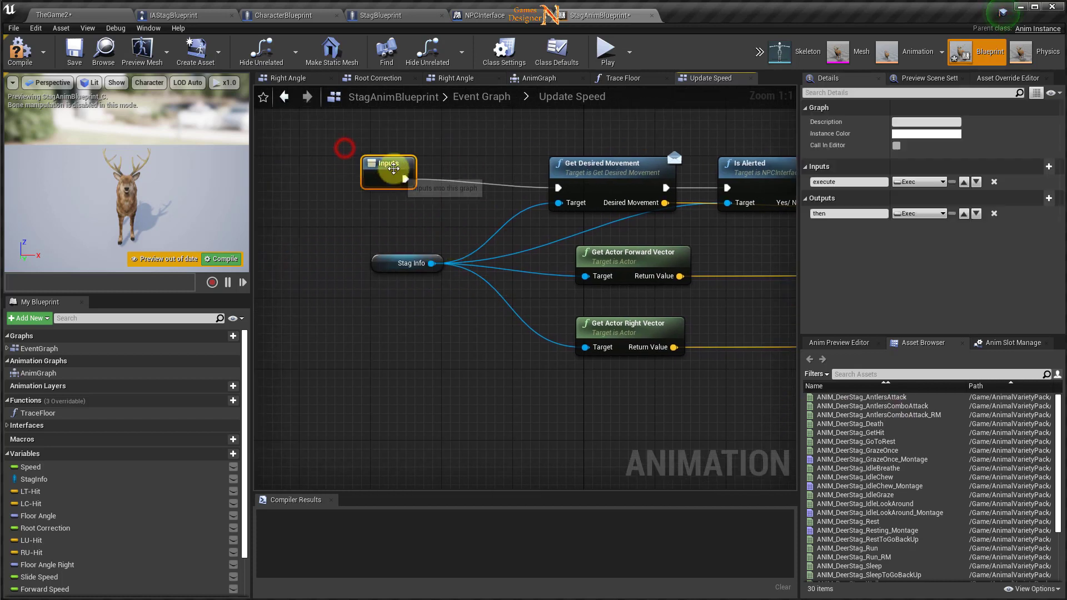
drag(394, 168, 323, 177)
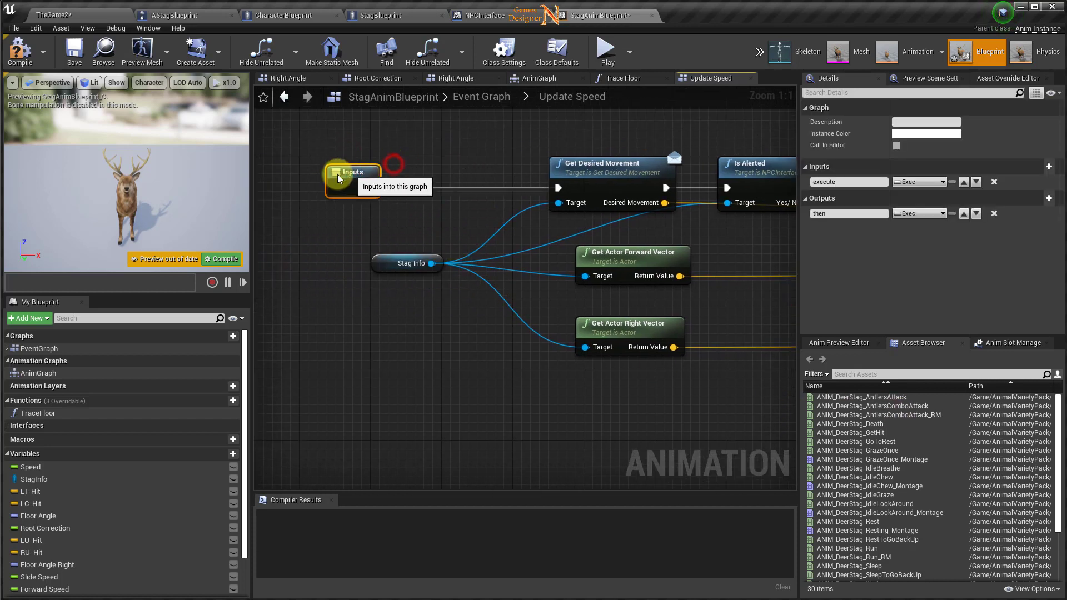
Step: Compile and save StagAnimBlueprint, then return to StagBlueprint's Event Graph
click(14, 53)
click(74, 51)
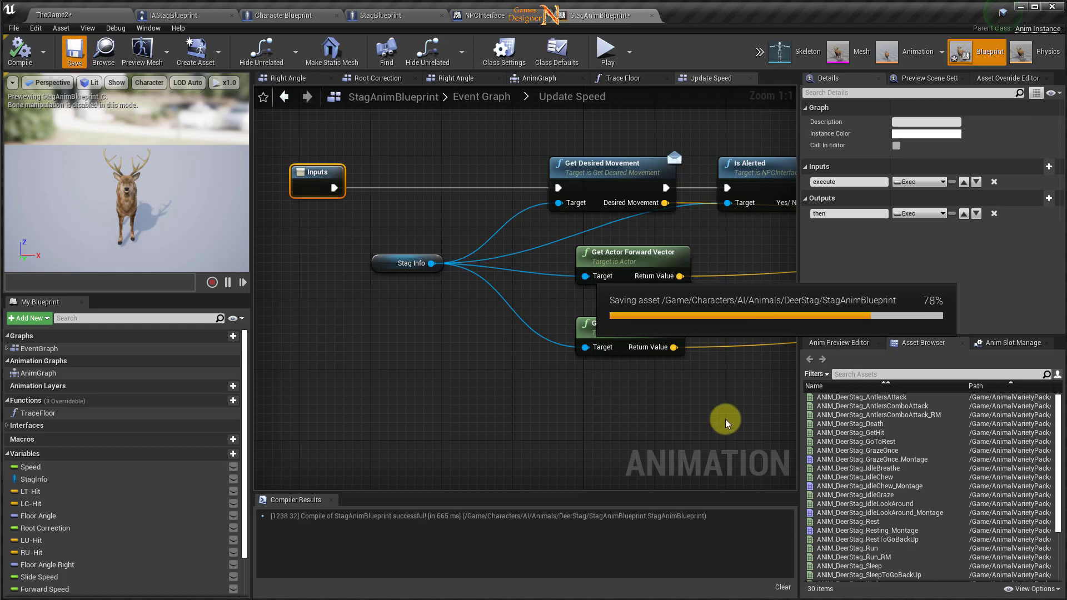
mouse_move(725, 424)
right_down()
mouse_move(476, 409)
mouse_move(671, 457)
mouse_move(558, 457)
right_up()
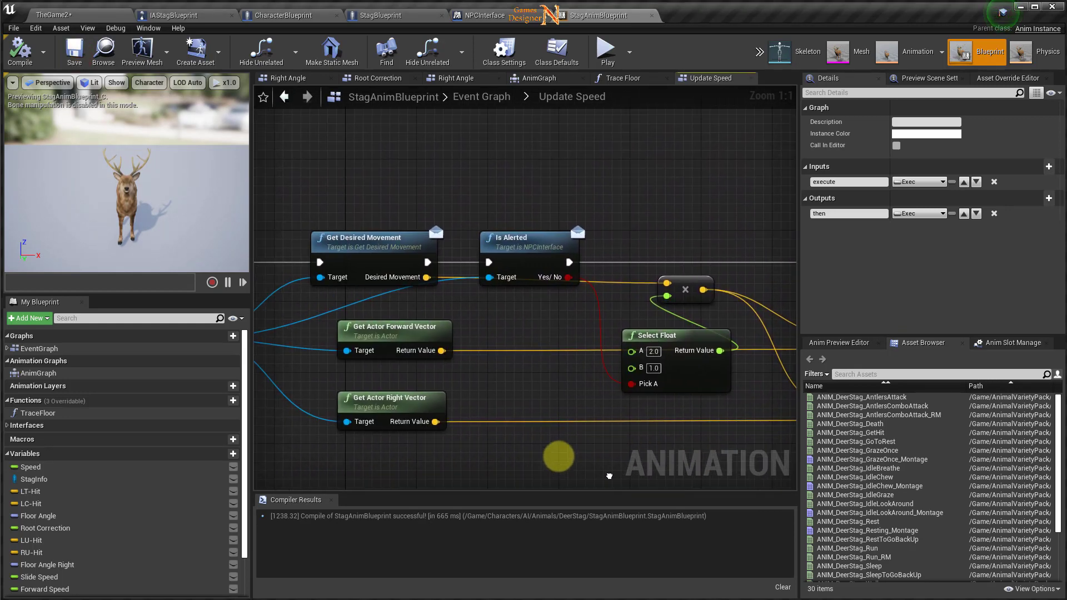
click(409, 15)
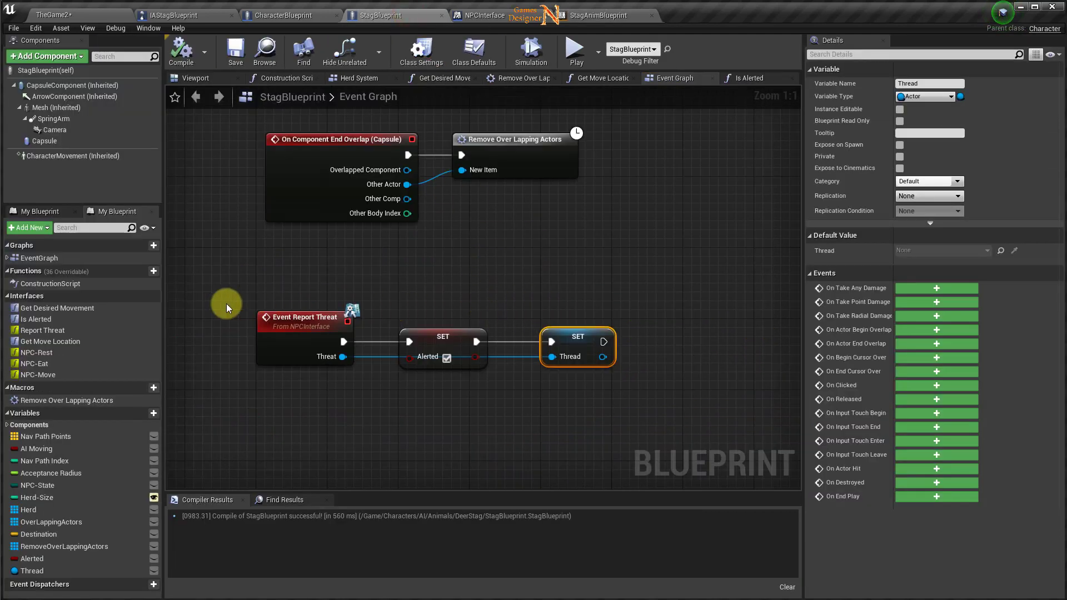
Step: Open Get Move Location and nudge the GetActorLocation and add nodes slightly down-right
double_click(61, 341)
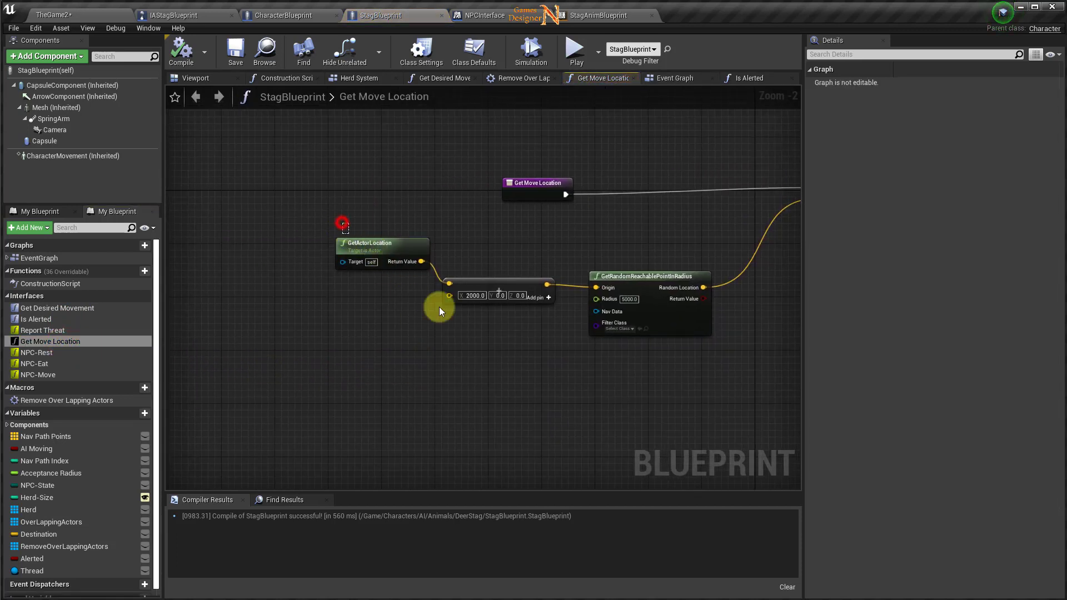
drag(342, 223, 639, 367)
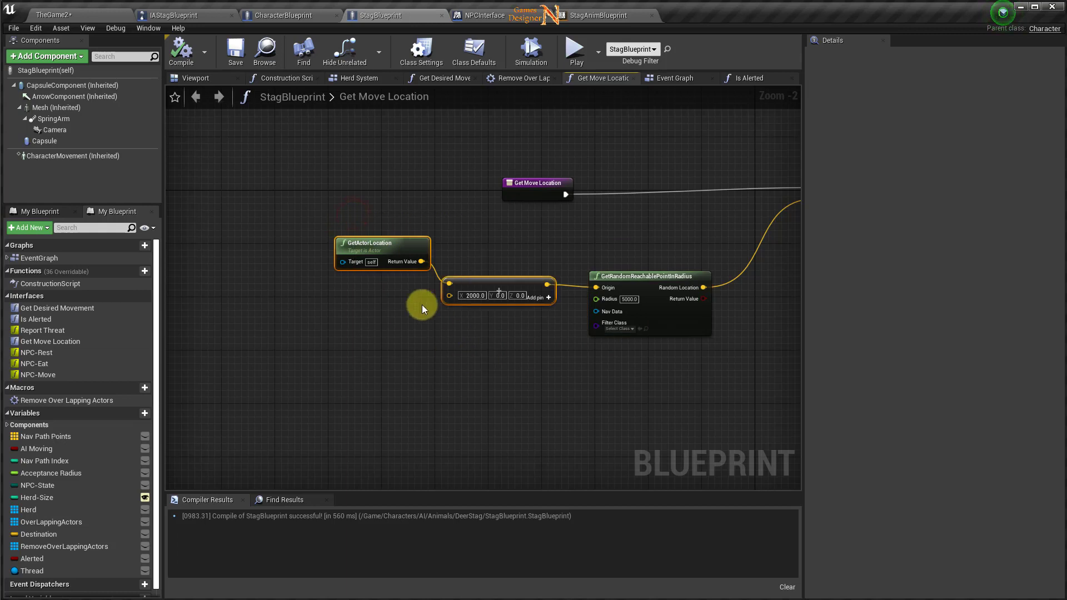
drag(381, 251, 387, 271)
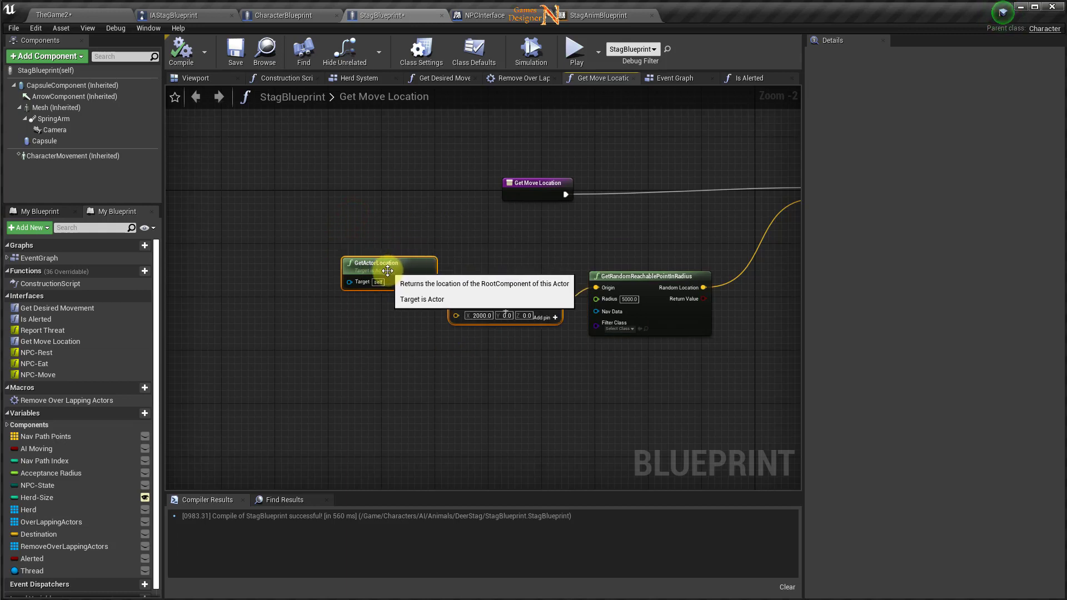
right_drag(547, 243, 326, 238)
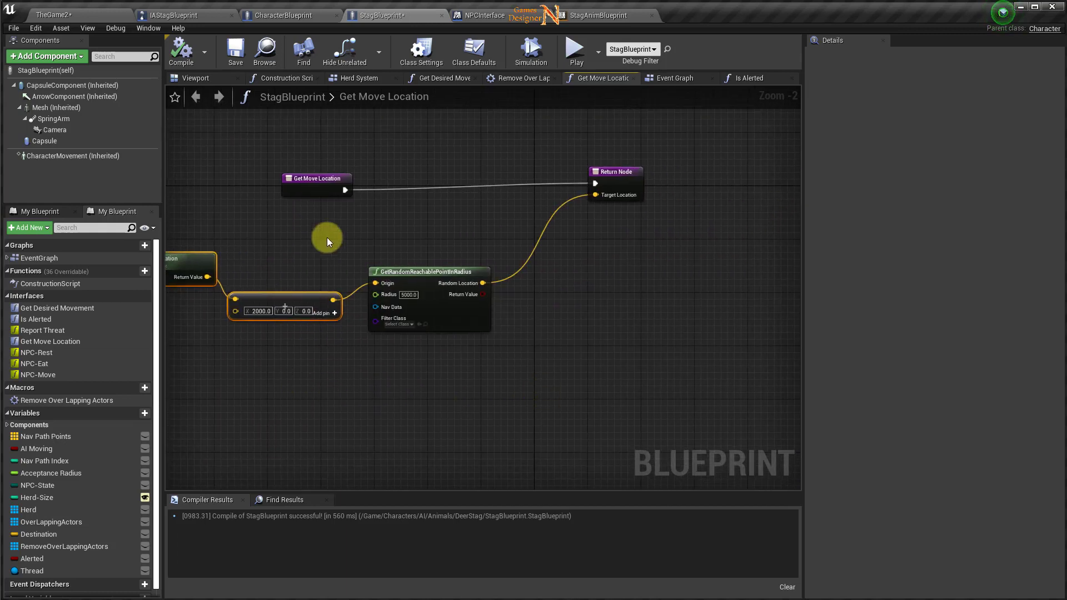
click(303, 177)
drag(261, 131, 592, 194)
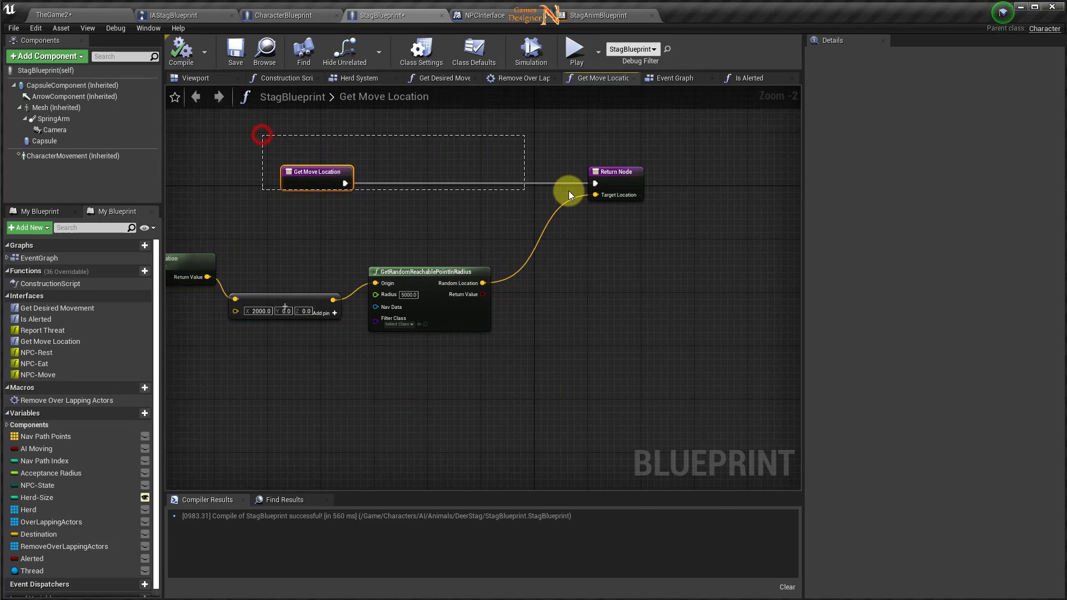
click(472, 357)
right_drag(393, 365, 696, 355)
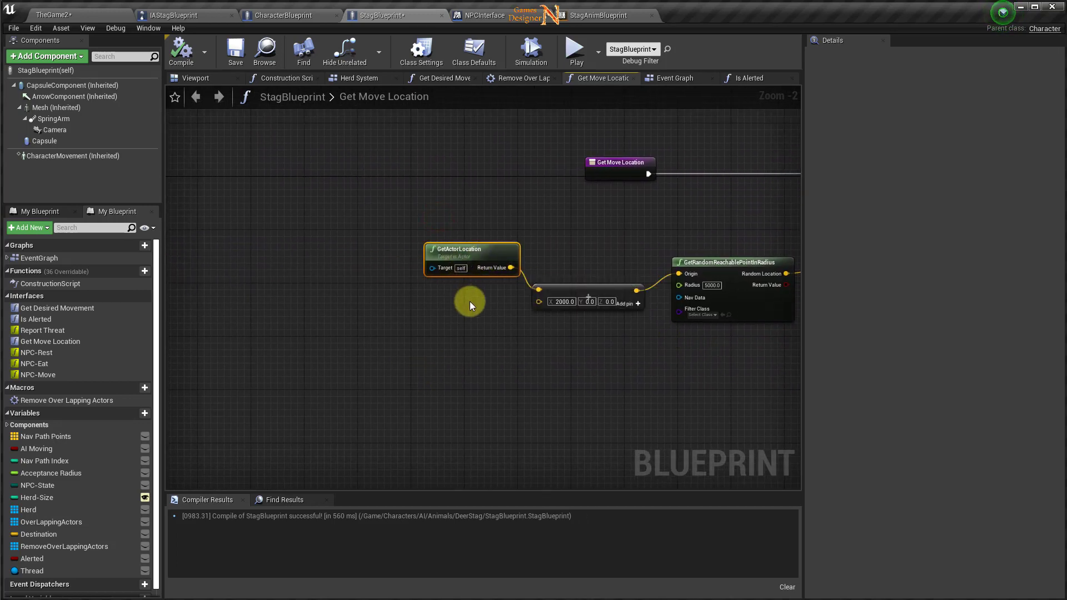
Step: Replace GetActorLocation with a Select Vector feeding the add node's first input
key(Delete)
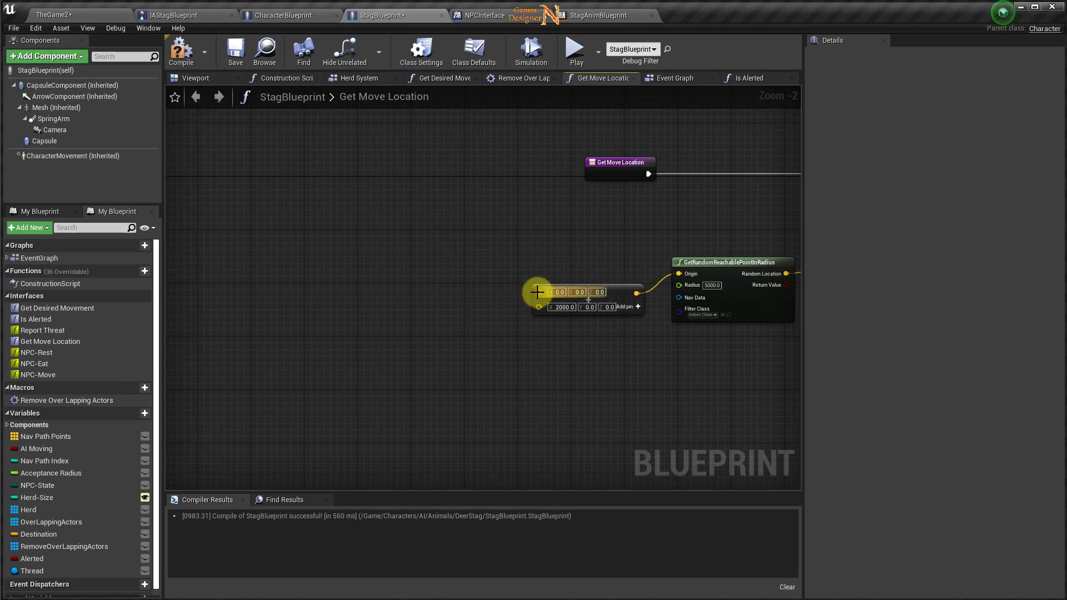
drag(537, 292, 486, 290)
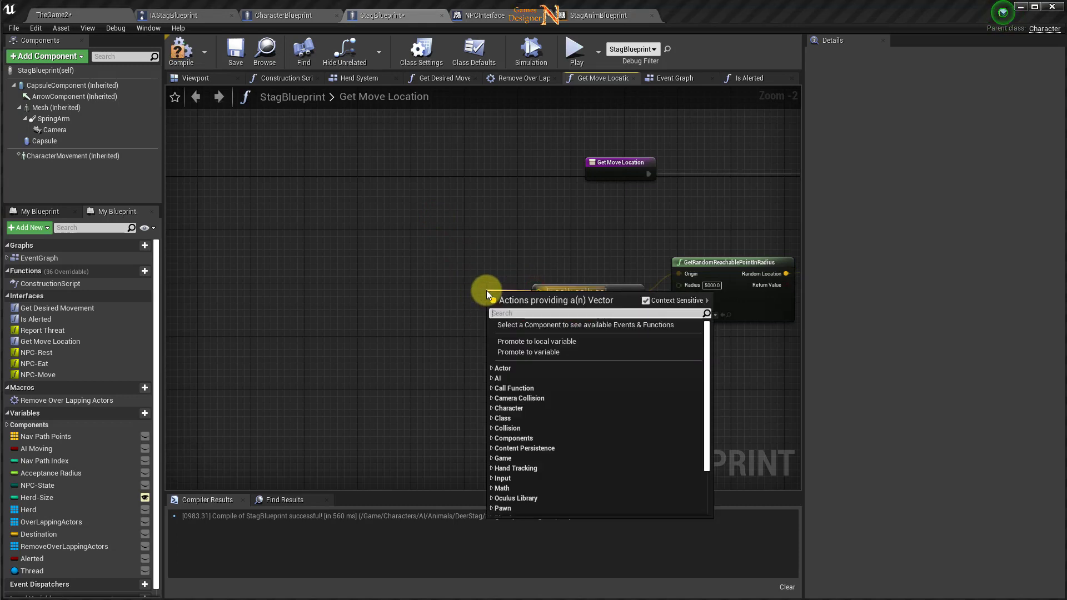
text(selec)
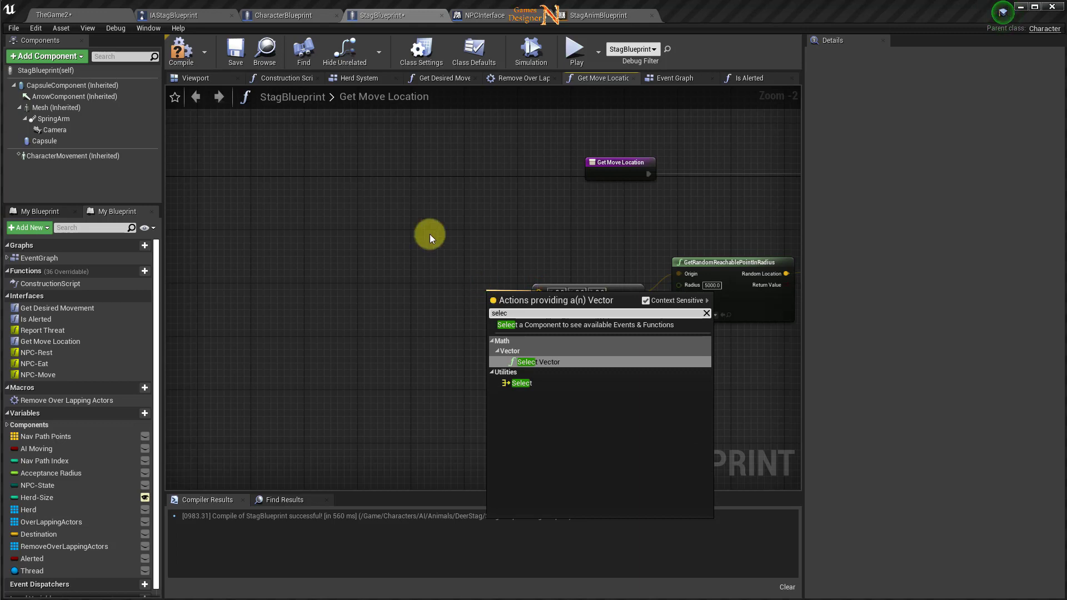
click(544, 362)
drag(488, 287, 375, 281)
right_drag(362, 388, 510, 400)
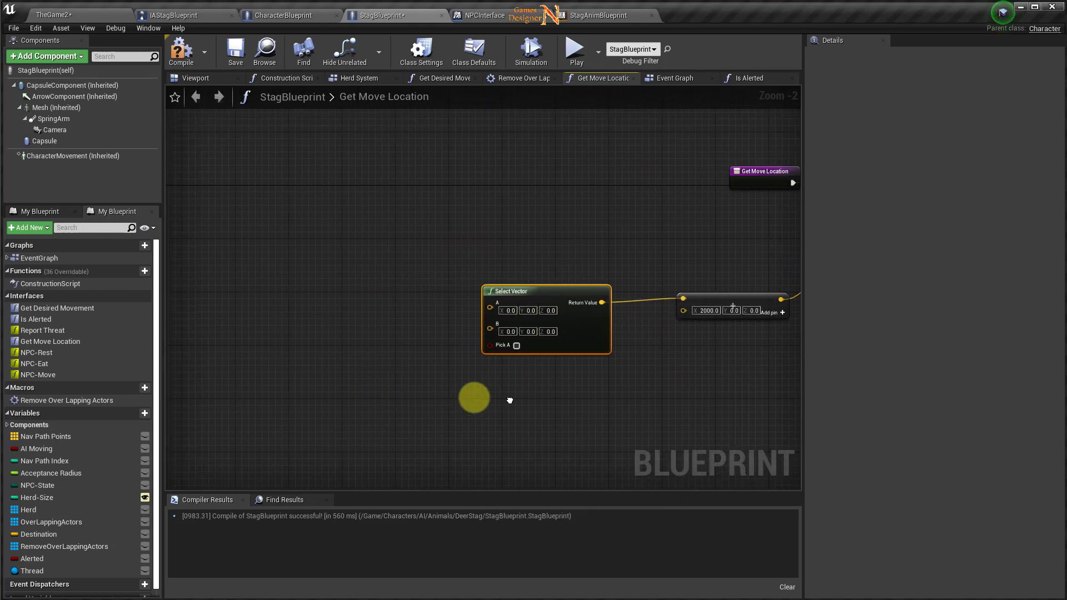
Step: Add a Thread getter to the graph, discarding an accidental Alerted getter
drag(37, 558, 265, 380)
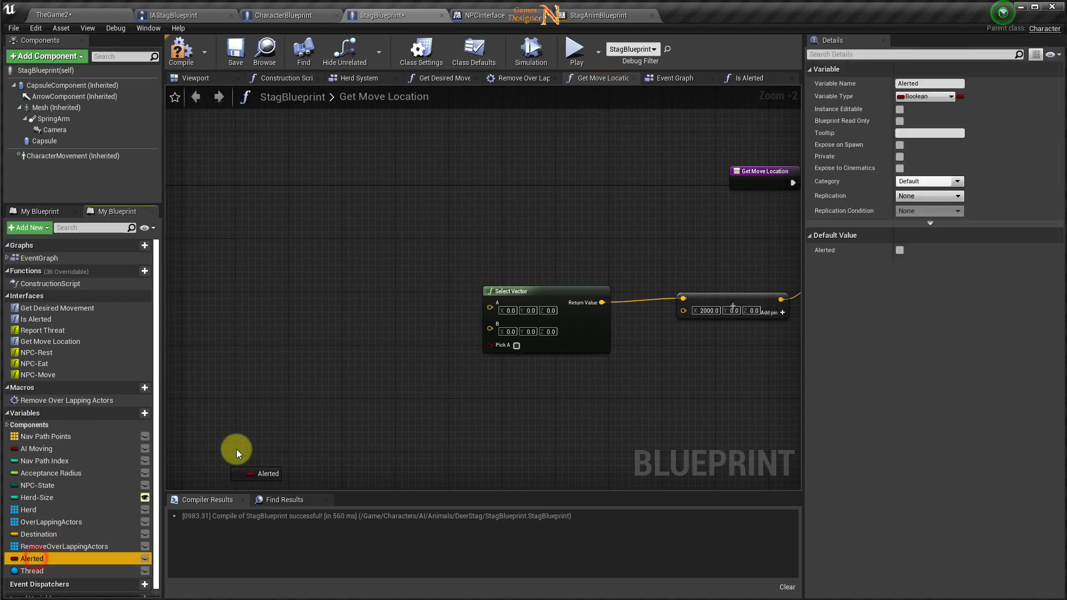
click(286, 395)
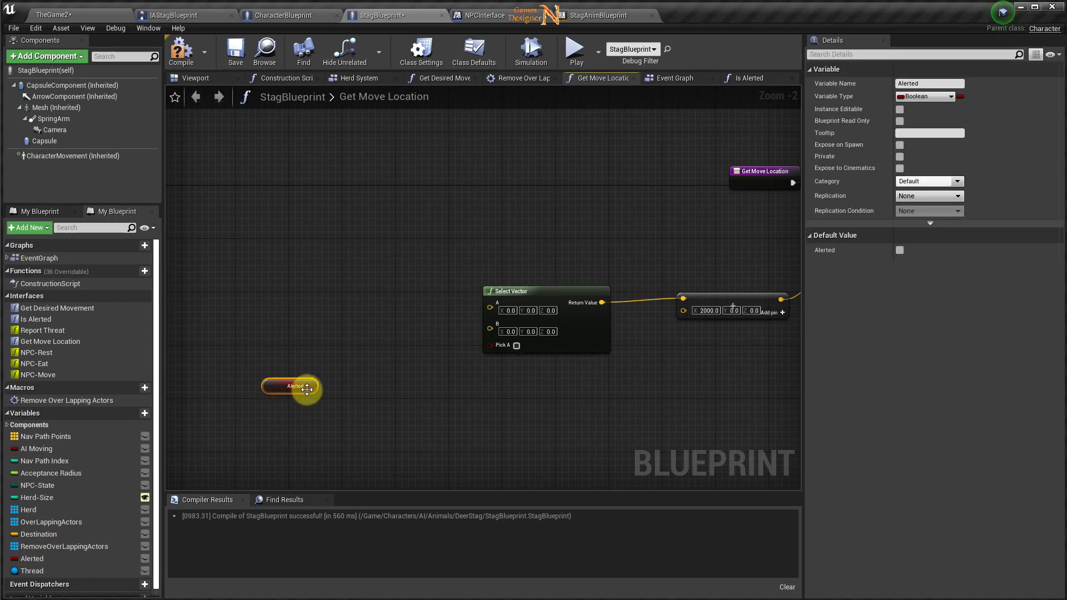
key(Delete)
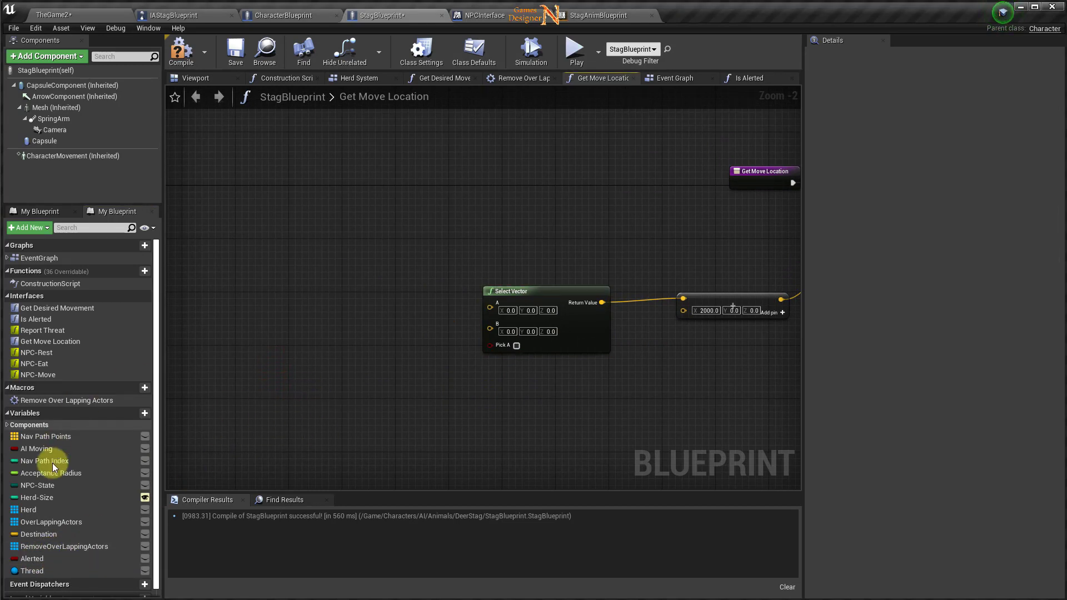
mouse_move(32, 570)
ctrl+mouse_down()
mouse_move(246, 437)
mouse_move(248, 348)
ctrl+mouse_up()
click(269, 355)
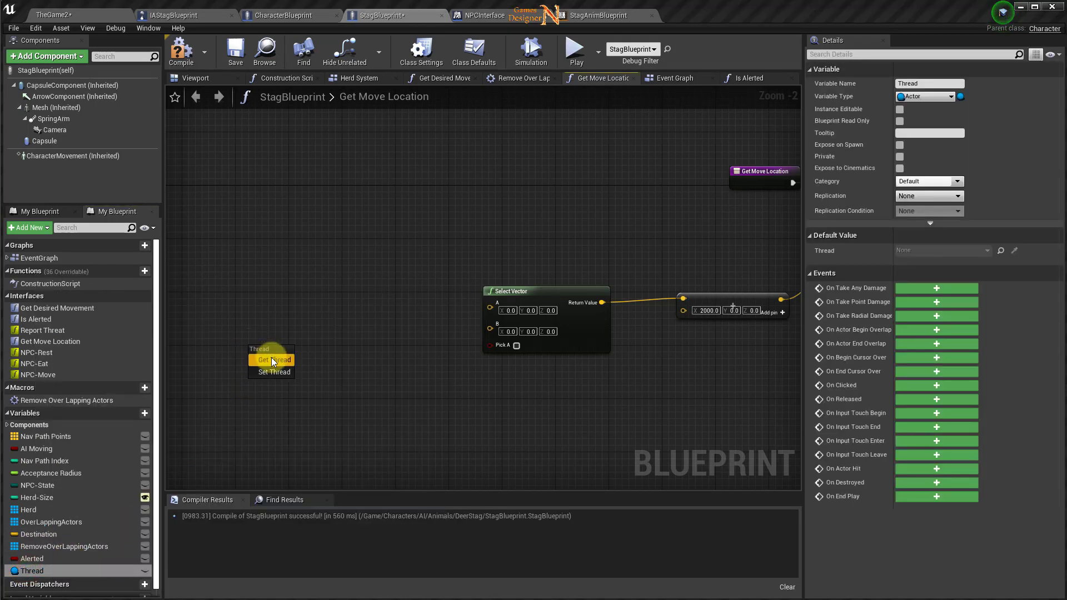
scroll(296, 374, up, 2)
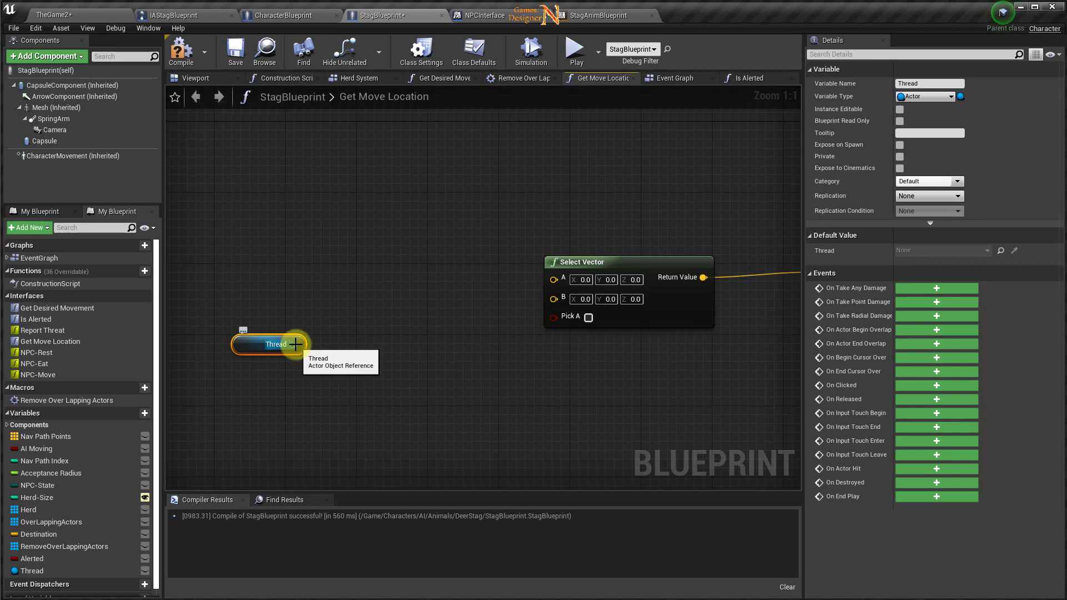
Step: Check Thread with an Is Valid node and wire its result into Select Vector's Pick A
drag(293, 344, 325, 345)
text(is val)
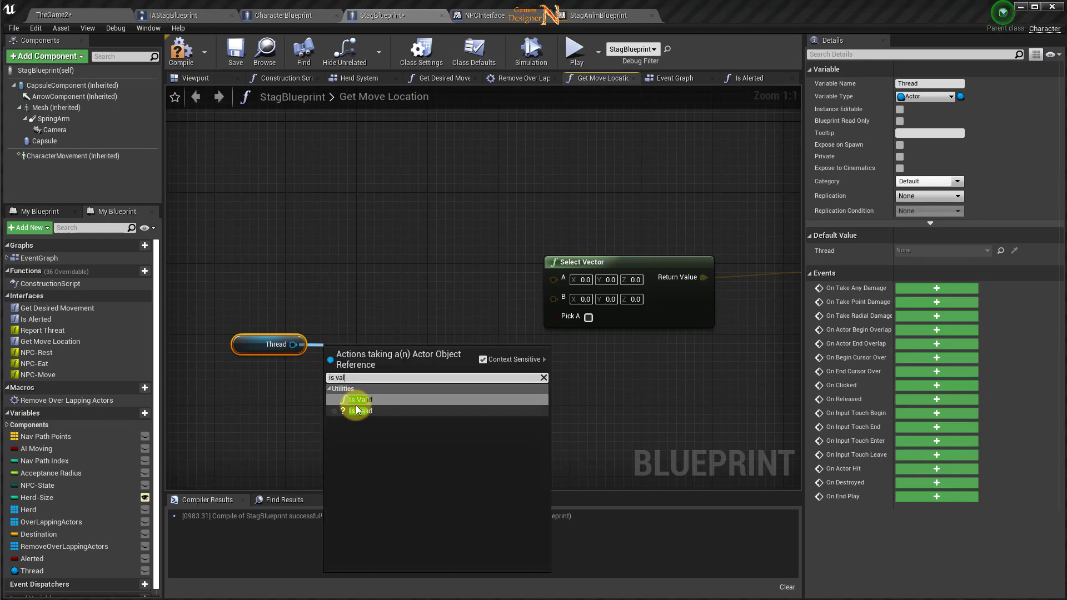
click(362, 400)
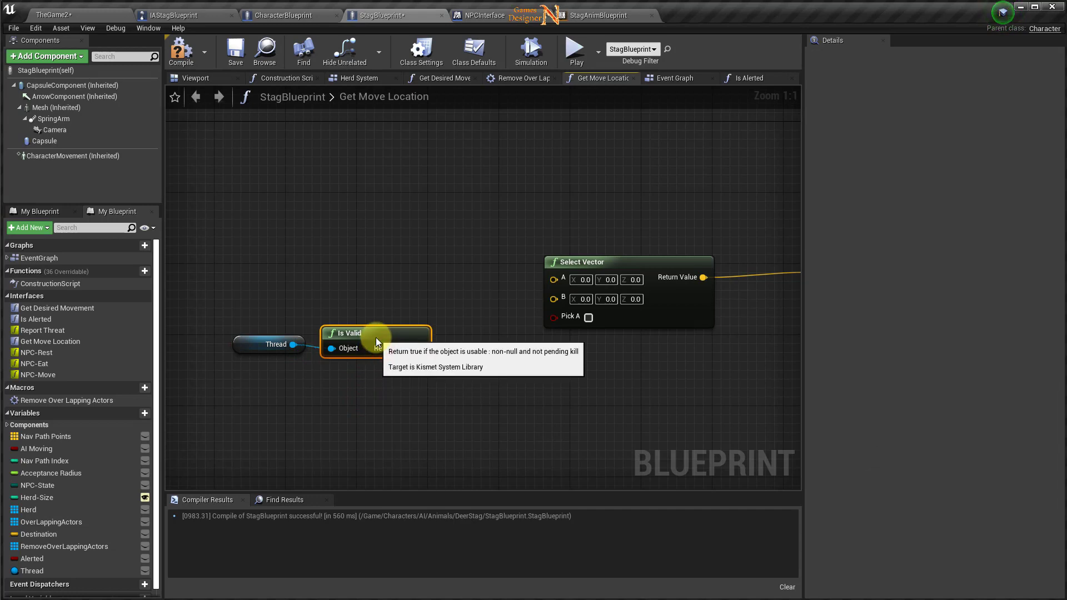
drag(414, 349, 473, 348)
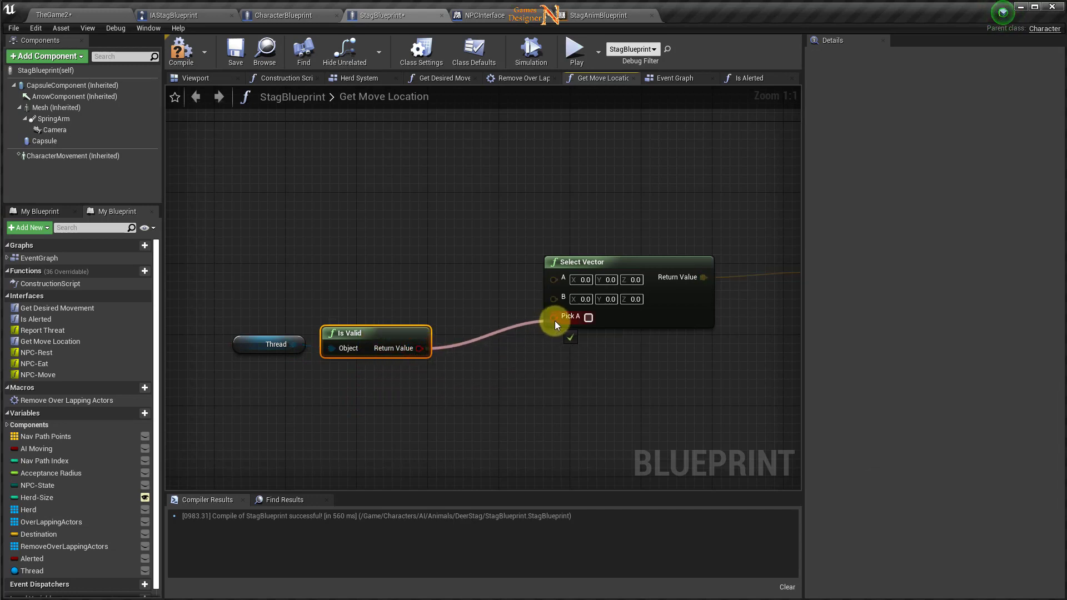
drag(545, 325, 554, 318)
right_drag(533, 378, 590, 405)
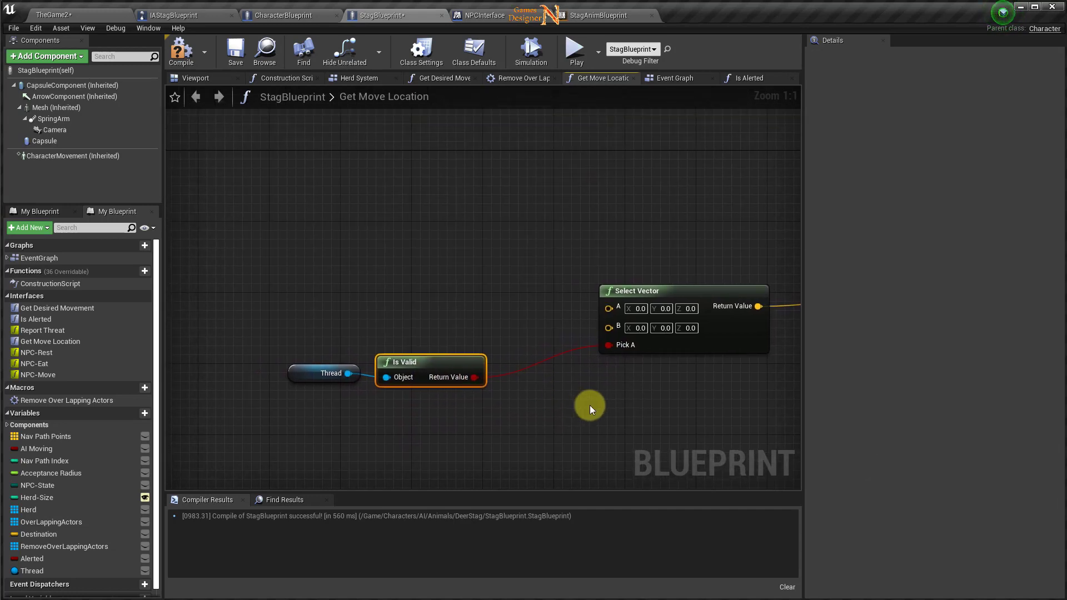
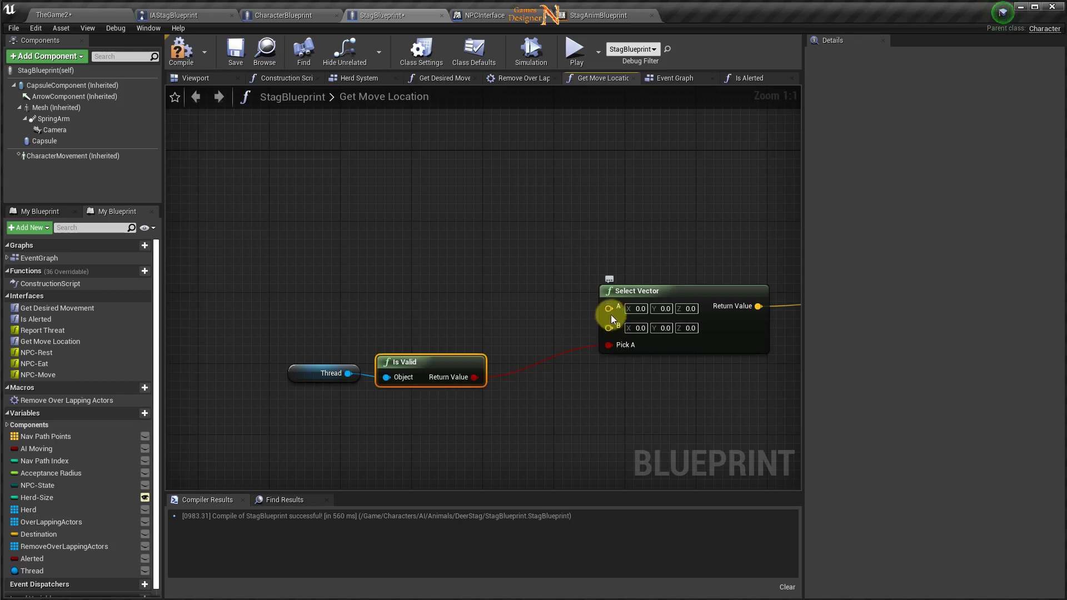
Step: Add a GetActorLocation node feeding Select Vector's A input
drag(532, 259, 528, 255)
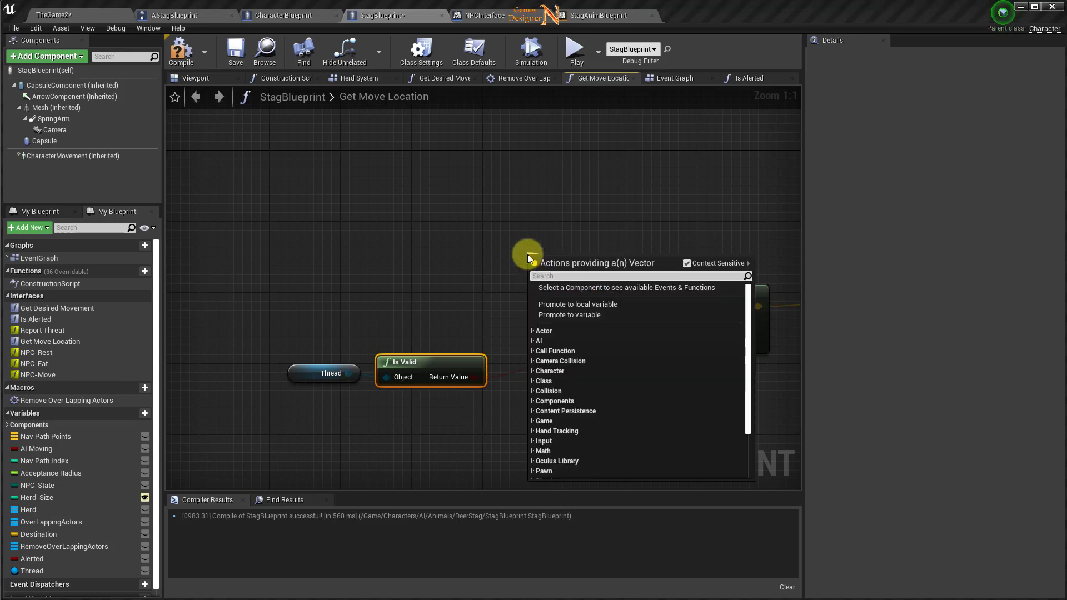
text(get acotr)
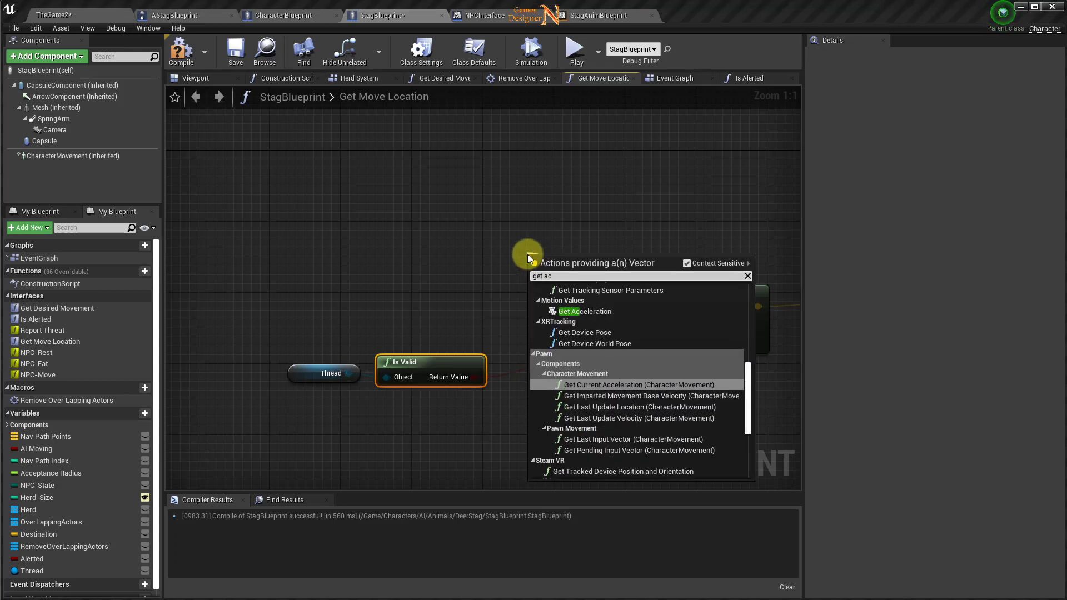
key(BackSpace)
key(BackSpace)
key(BackSpace)
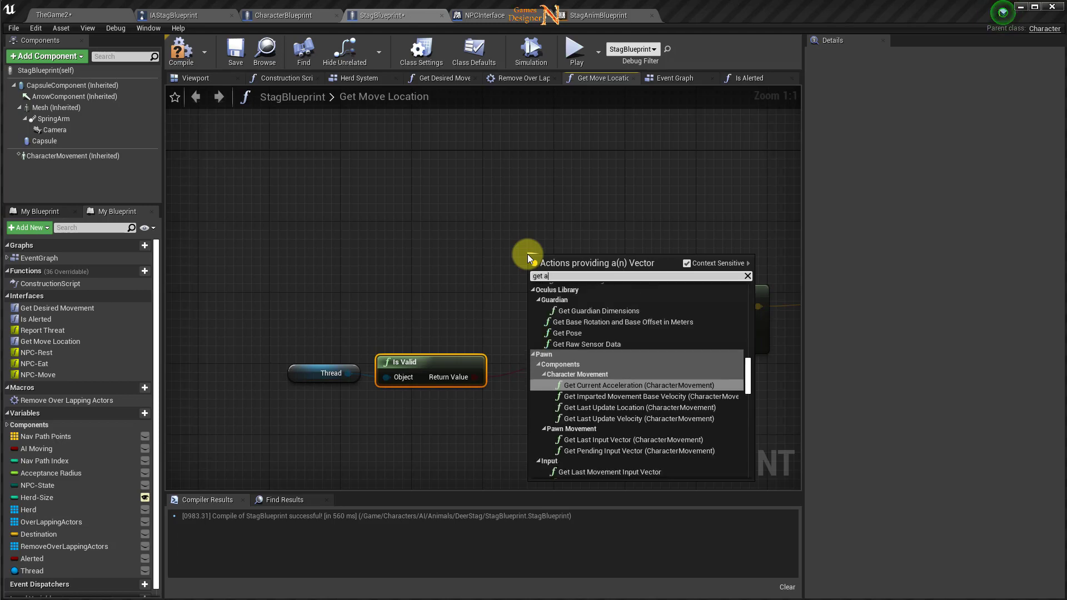
text(ctor )
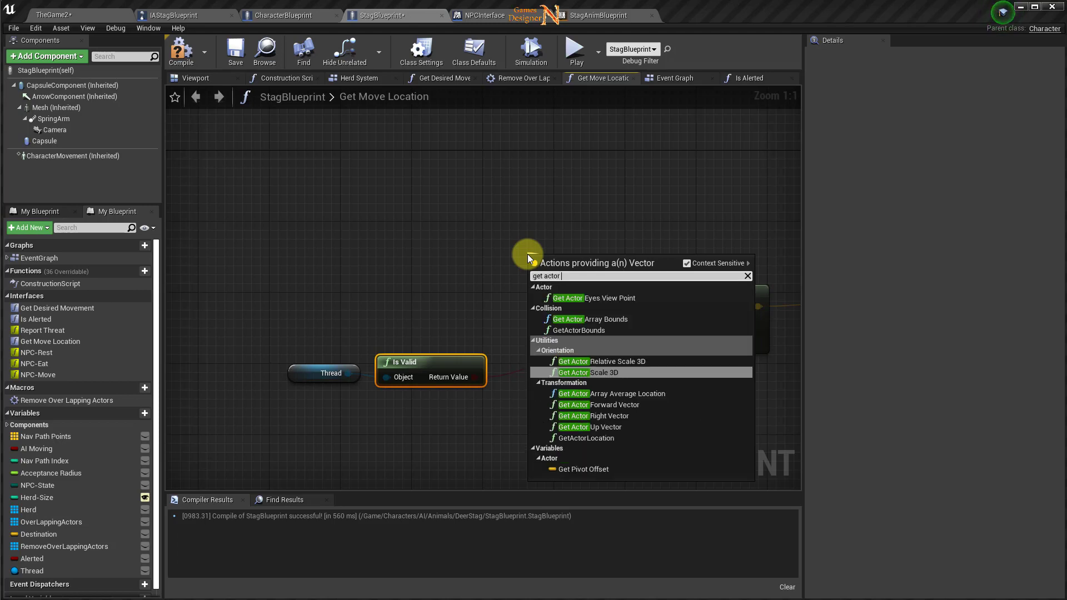
text(locat)
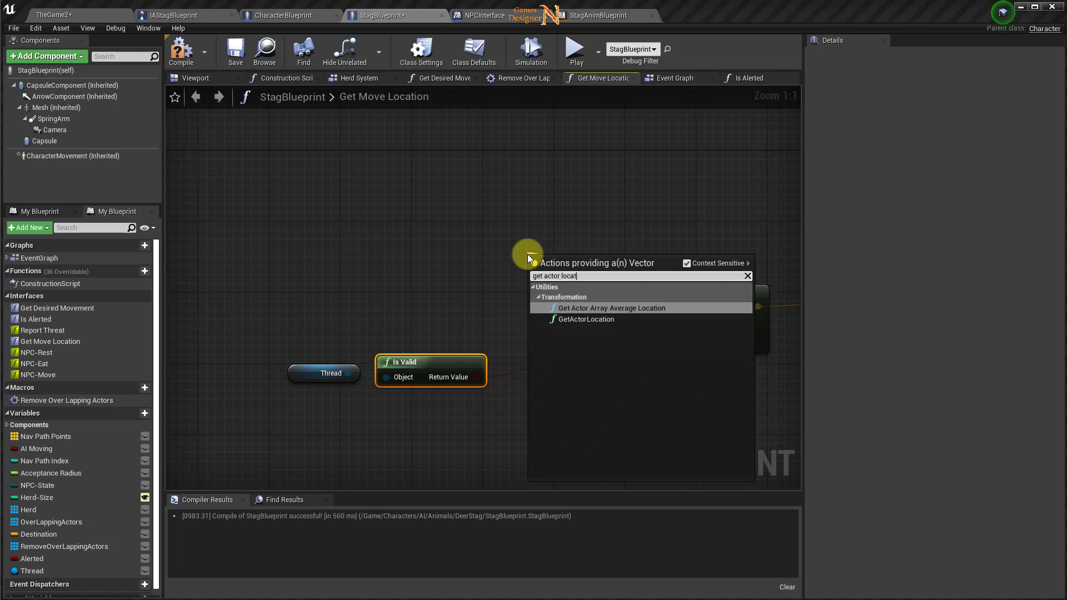
click(579, 320)
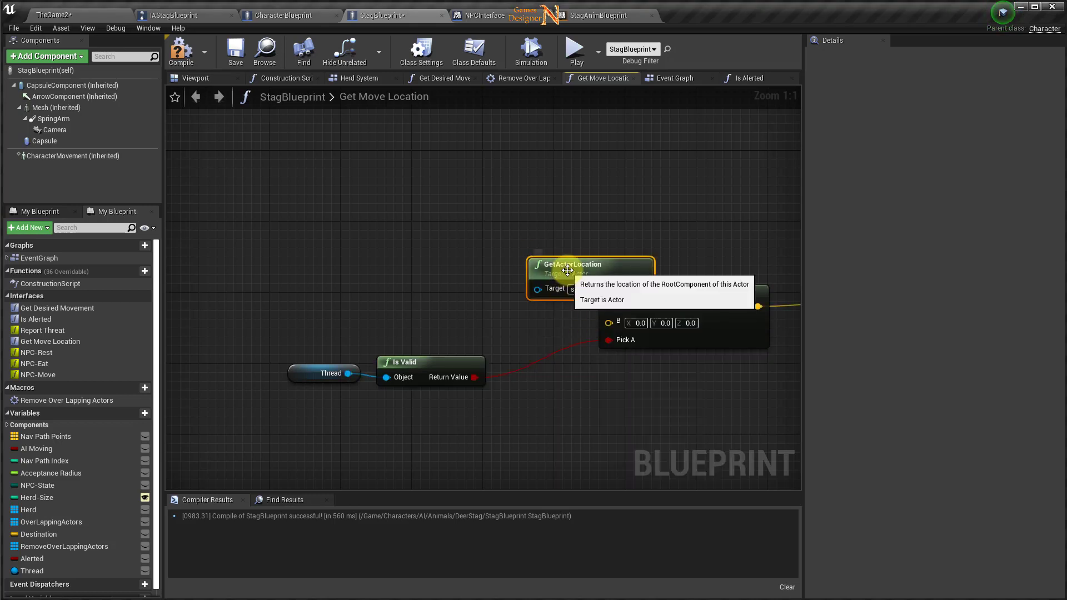
mouse_move(562, 274)
mouse_down()
mouse_move(441, 236)
mouse_move(415, 242)
mouse_up()
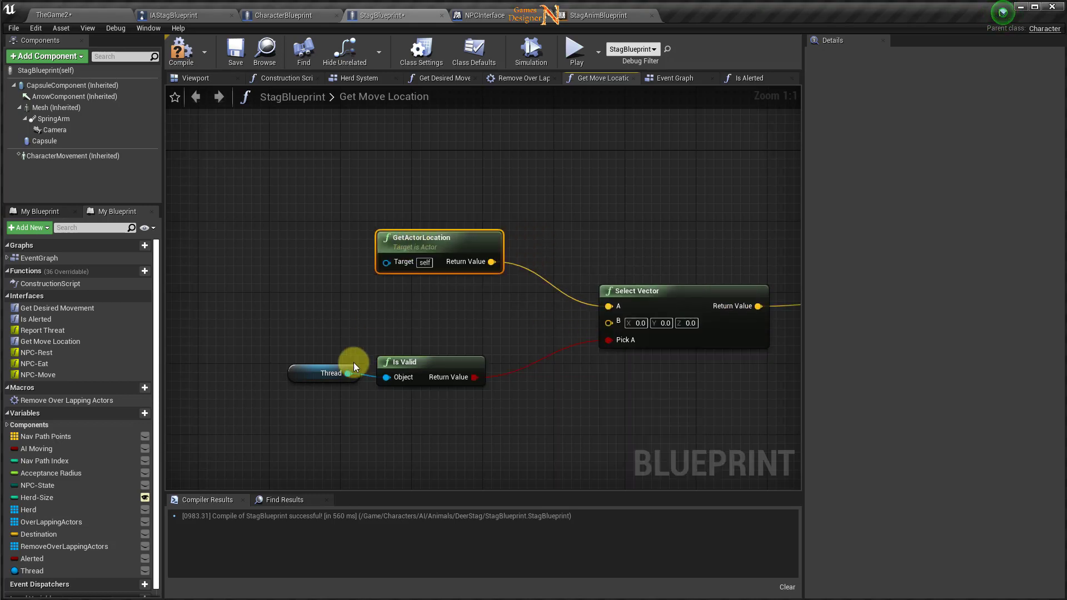
Step: Straighten the wire between the Thread getter and Is Valid, and shift both nodes left
click(332, 378)
drag(327, 388, 301, 387)
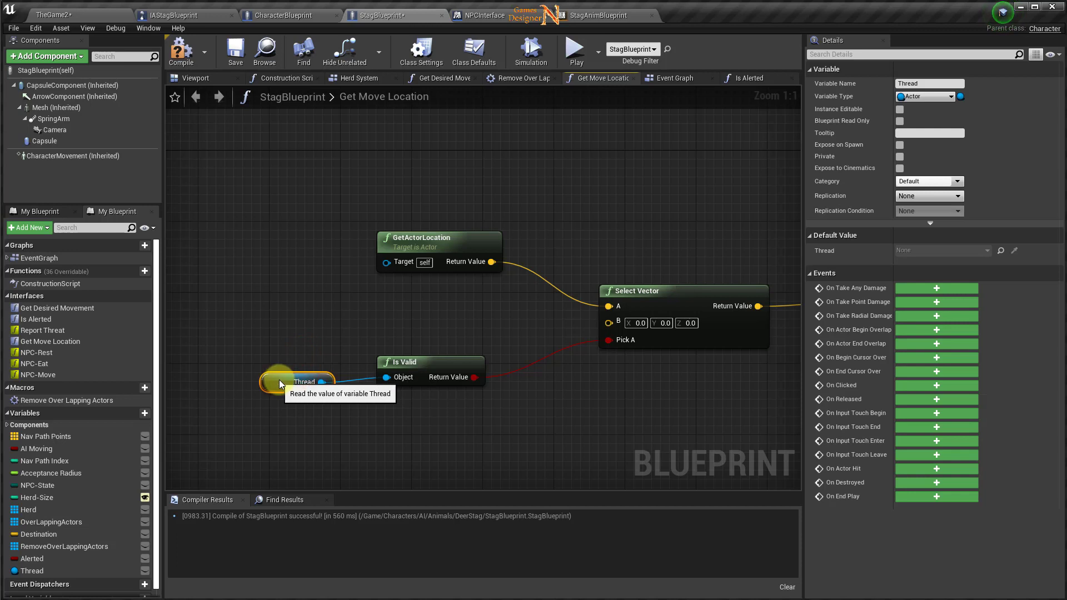
drag(409, 410, 408, 406)
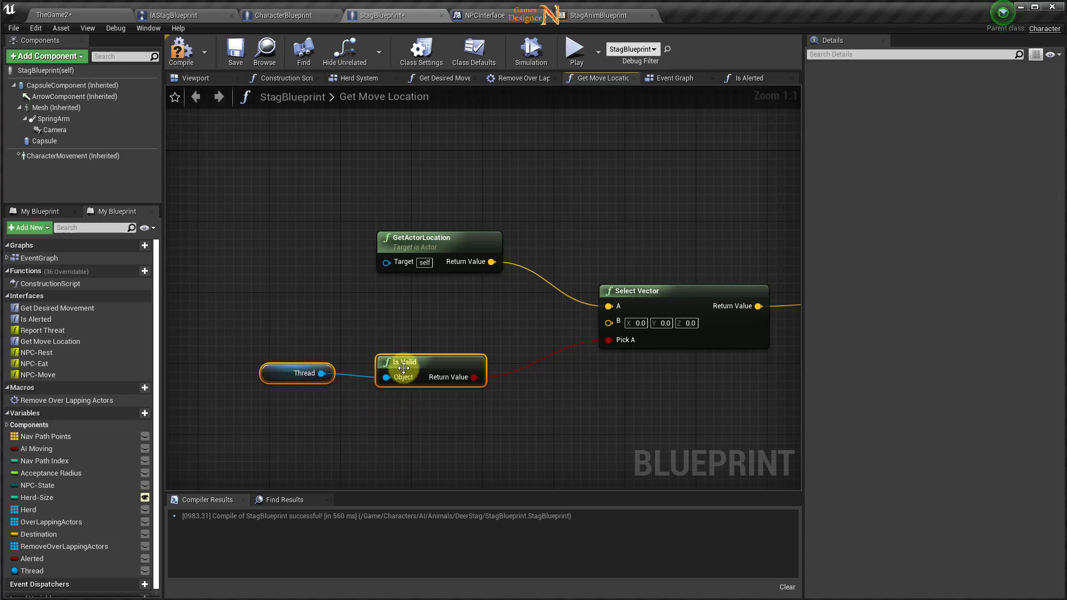
right_click(405, 369)
mouse_move(465, 542)
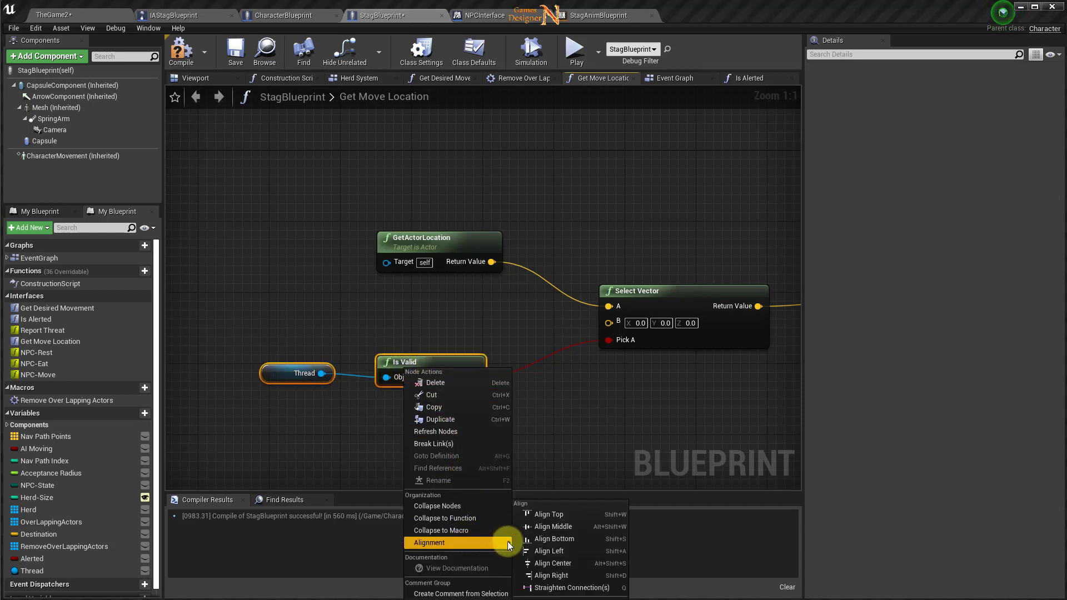
click(557, 589)
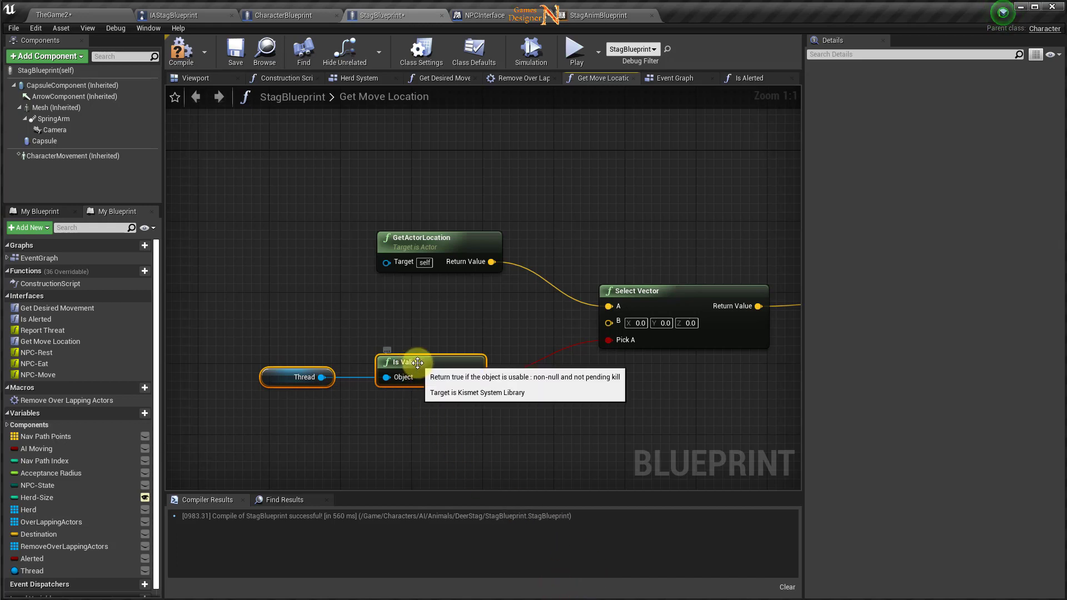
right_drag(407, 367, 558, 370)
drag(558, 371, 380, 371)
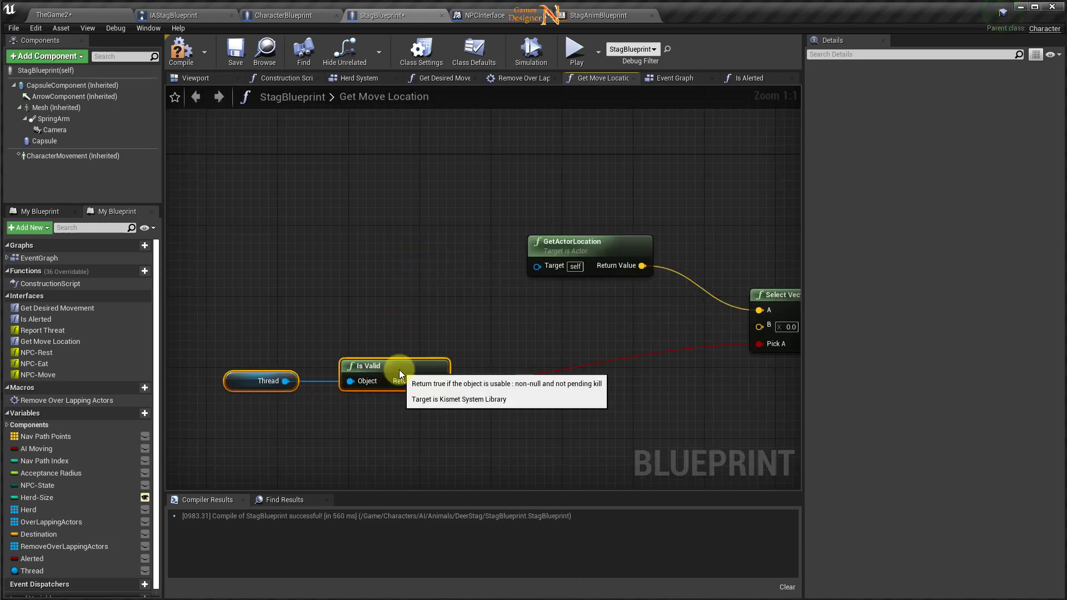
drag(291, 378, 493, 194)
Step: Add a GetActorLocation node targeting Thread, above the stag's own location node
text(ge)
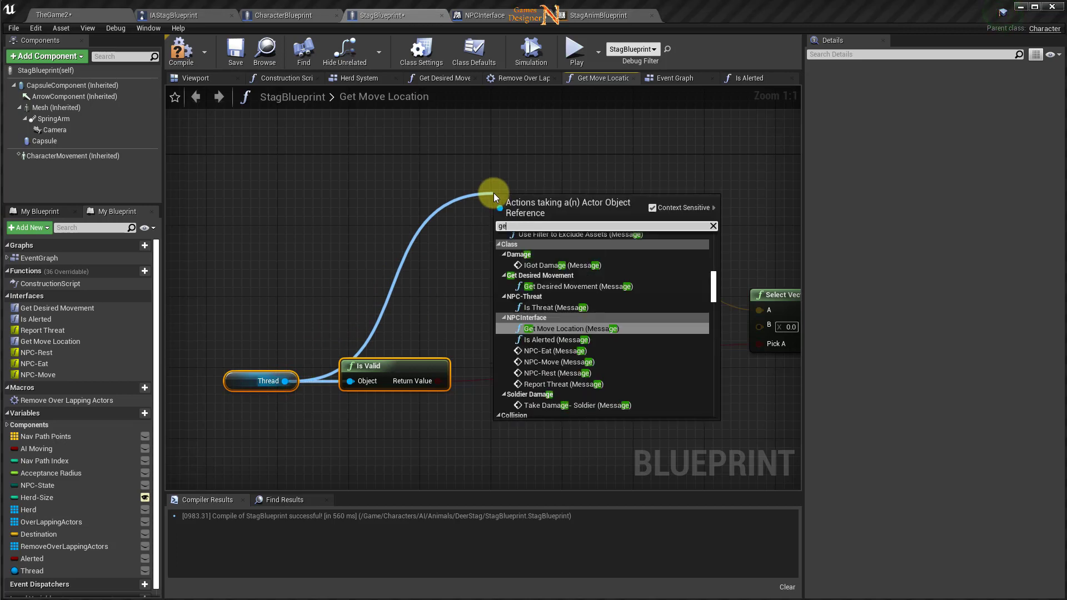
text(t acotr)
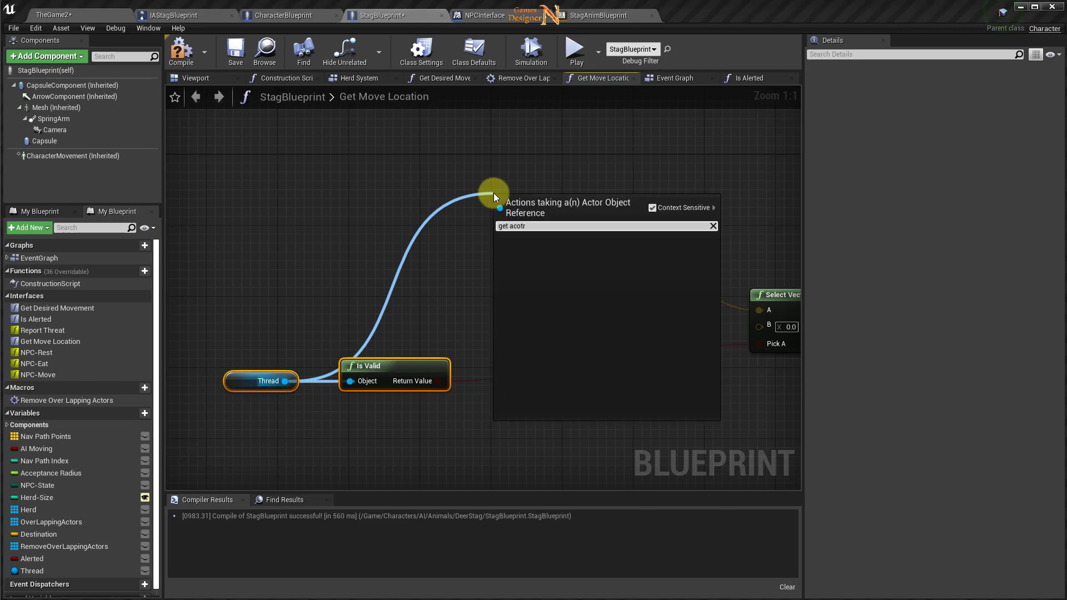
key(BackSpace)
key(BackSpace)
key(BackSpace)
text(tor loc)
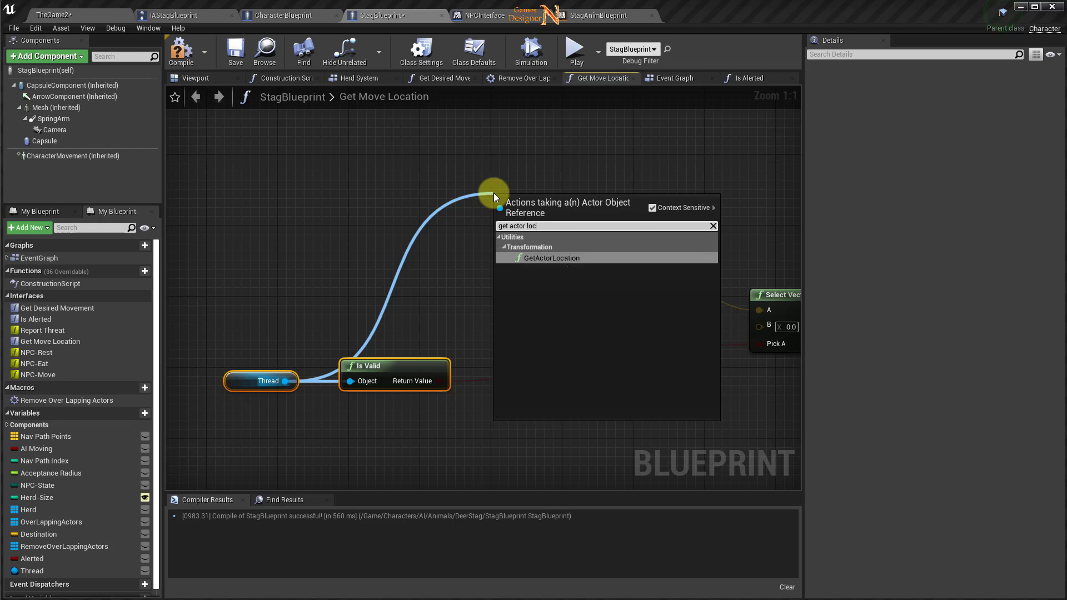
text(a)
click(543, 258)
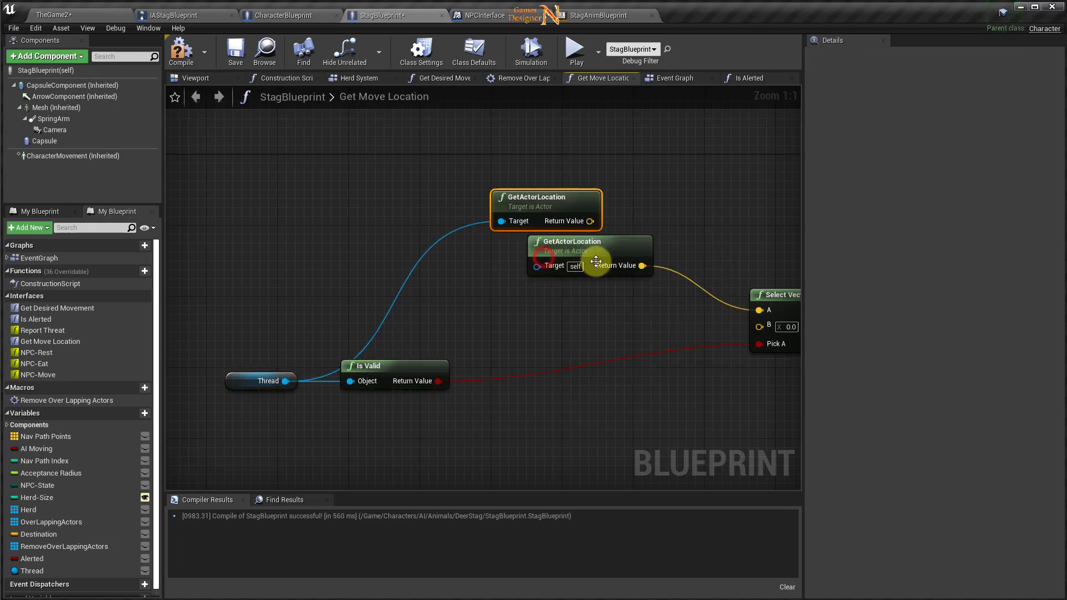
drag(534, 201, 581, 200)
drag(575, 241, 566, 303)
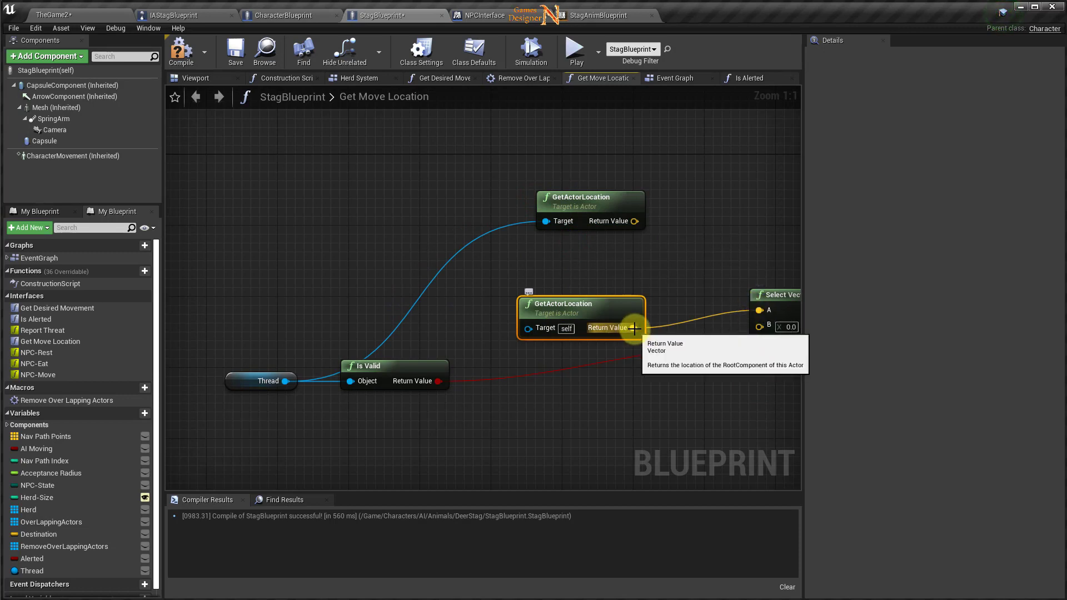
Step: Wire the stag's own location into Select Vector's B and break the Thread location's link to A
drag(633, 328, 756, 330)
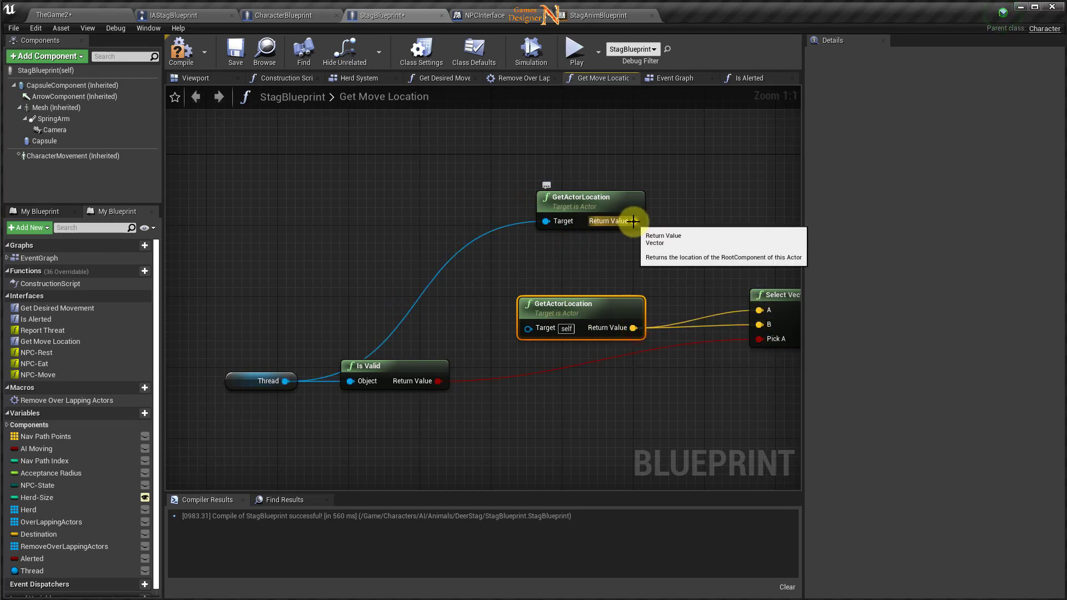
mouse_move(635, 222)
mouse_down()
mouse_move(737, 277)
mouse_move(760, 310)
mouse_up()
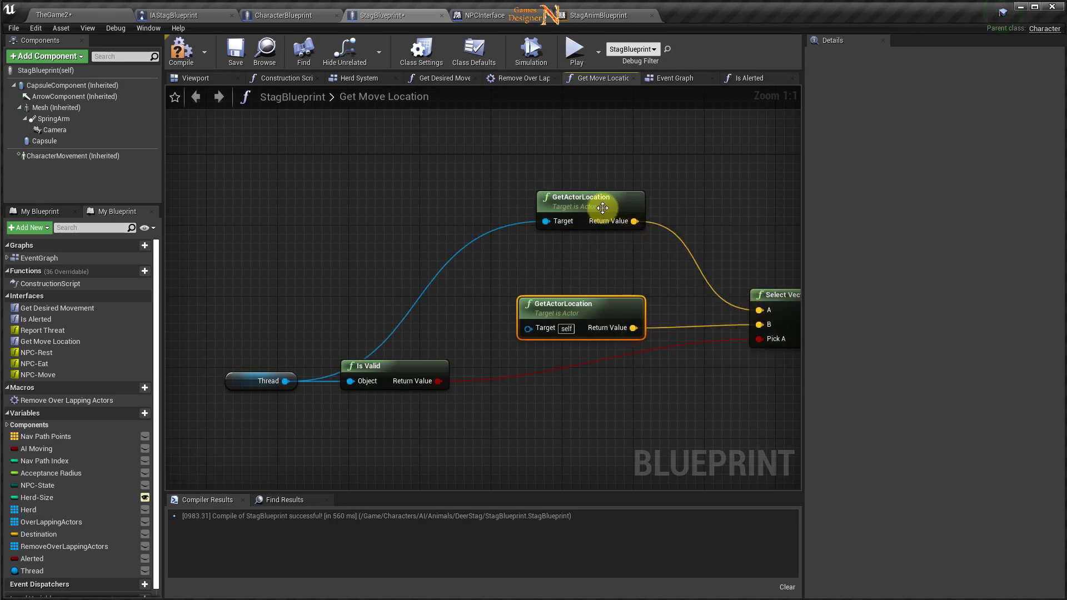
drag(602, 208, 548, 205)
right_drag(623, 369, 432, 257)
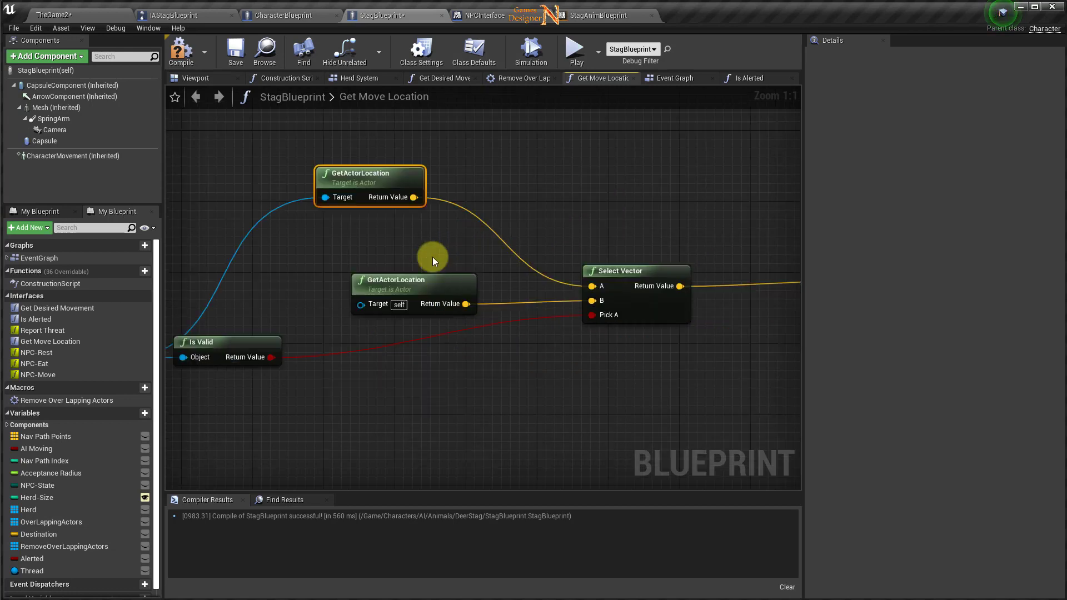
right_click(416, 198)
click(439, 225)
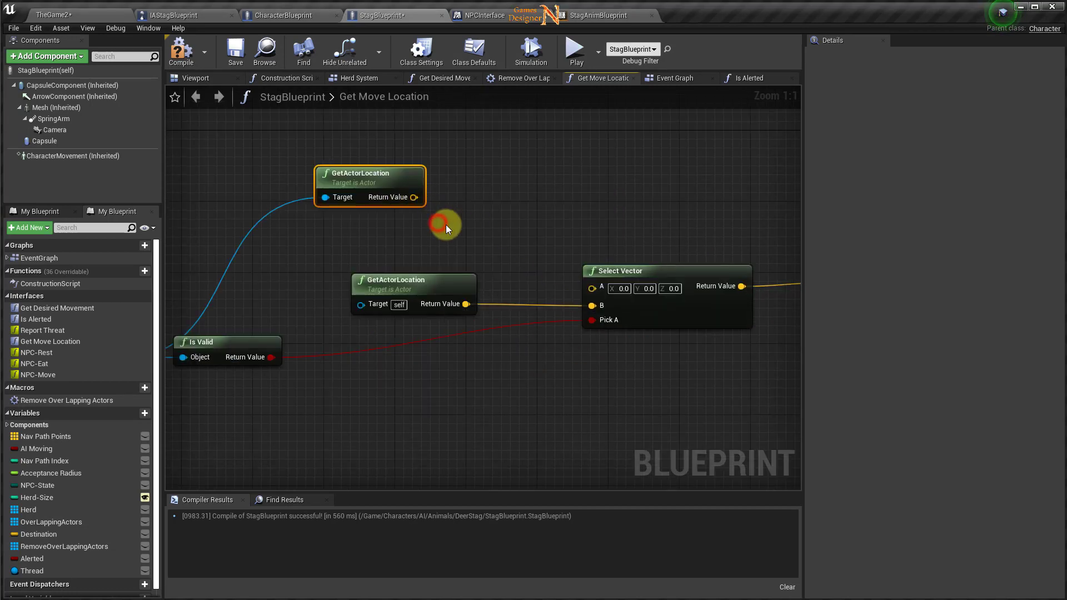
drag(416, 198, 459, 198)
Step: Add Get Unit Direction (Vector) from Thread's location to the stag's own location
text(g)
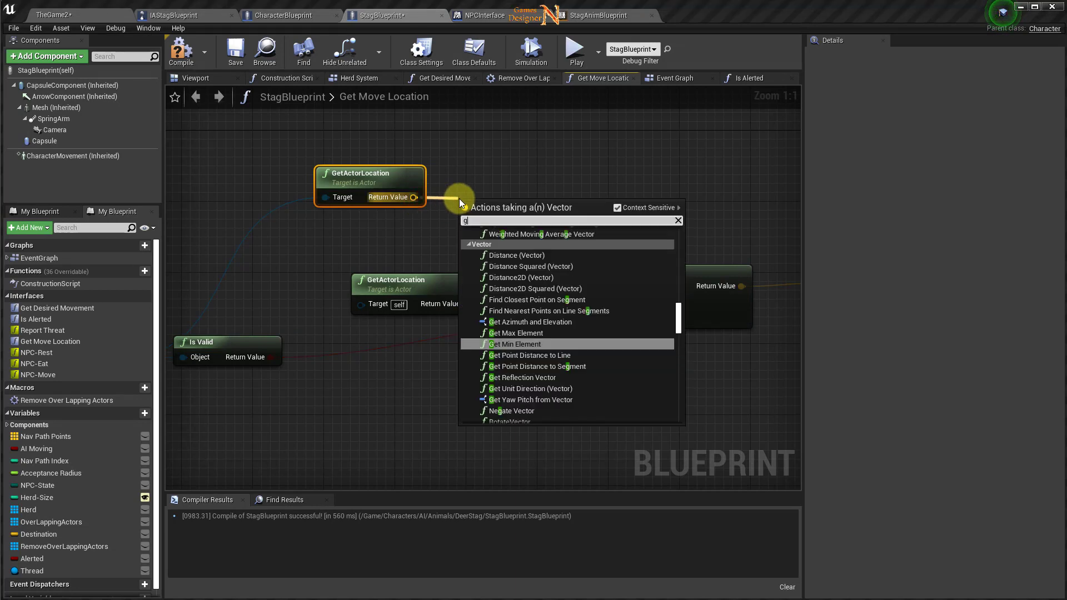
text(et un)
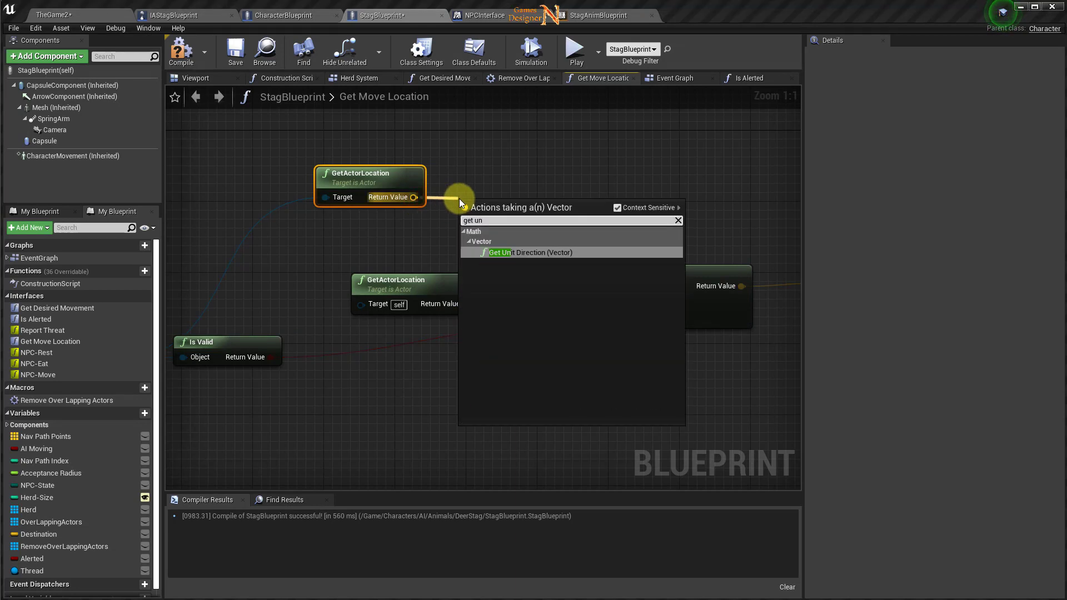
click(525, 253)
drag(516, 223, 526, 196)
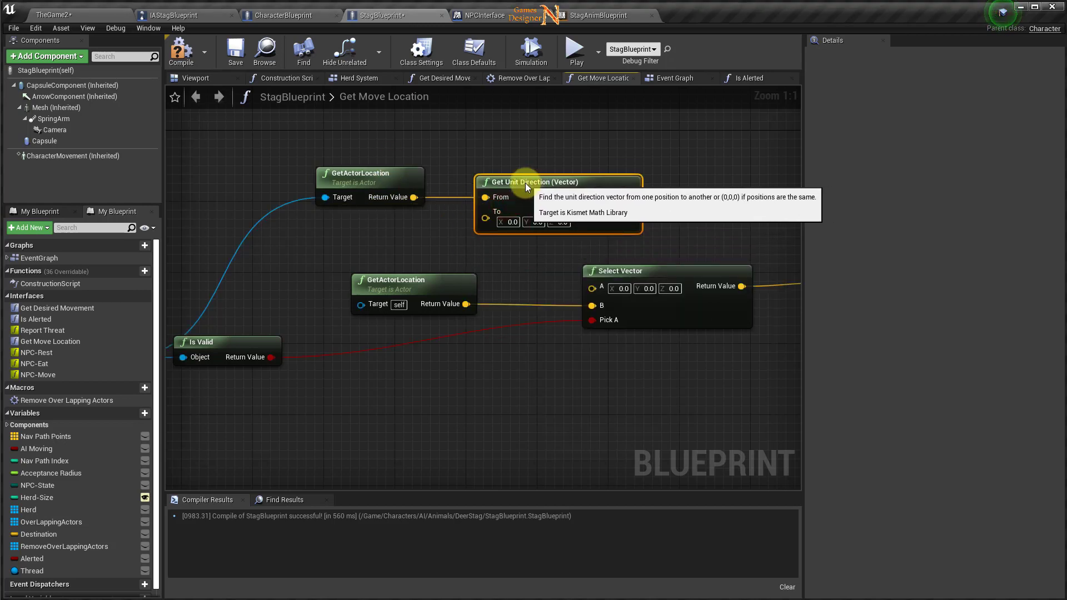
drag(466, 304, 477, 212)
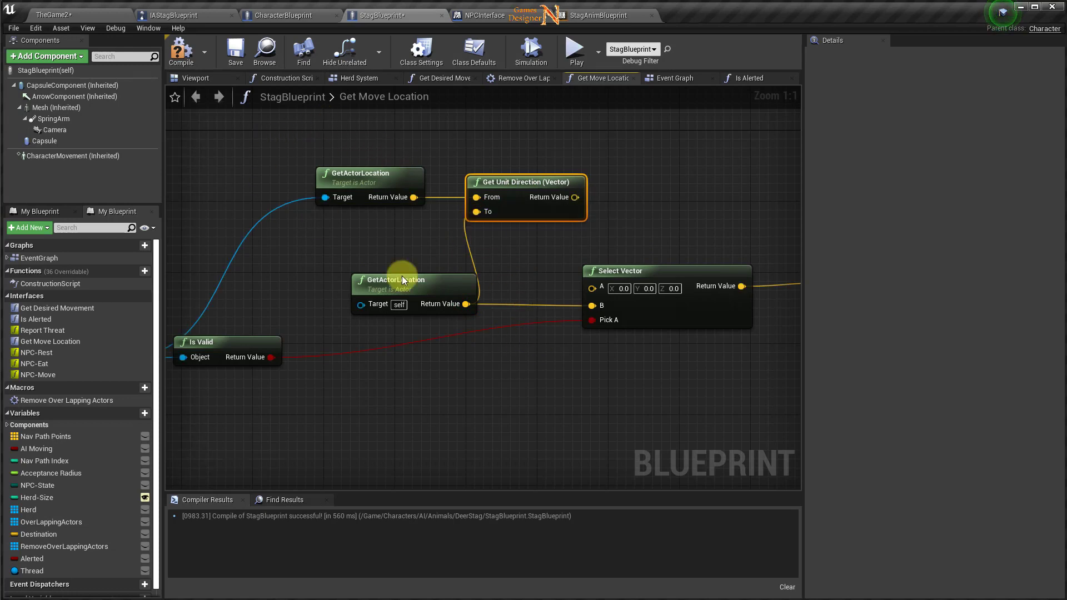
right_drag(451, 365, 615, 365)
drag(452, 315, 671, 395)
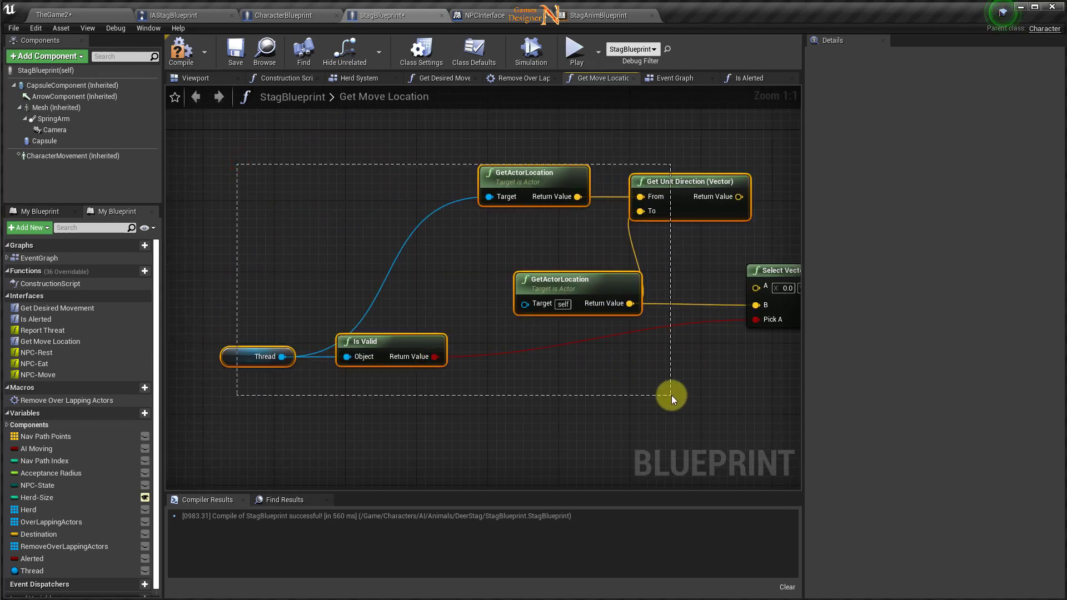
drag(678, 190, 508, 190)
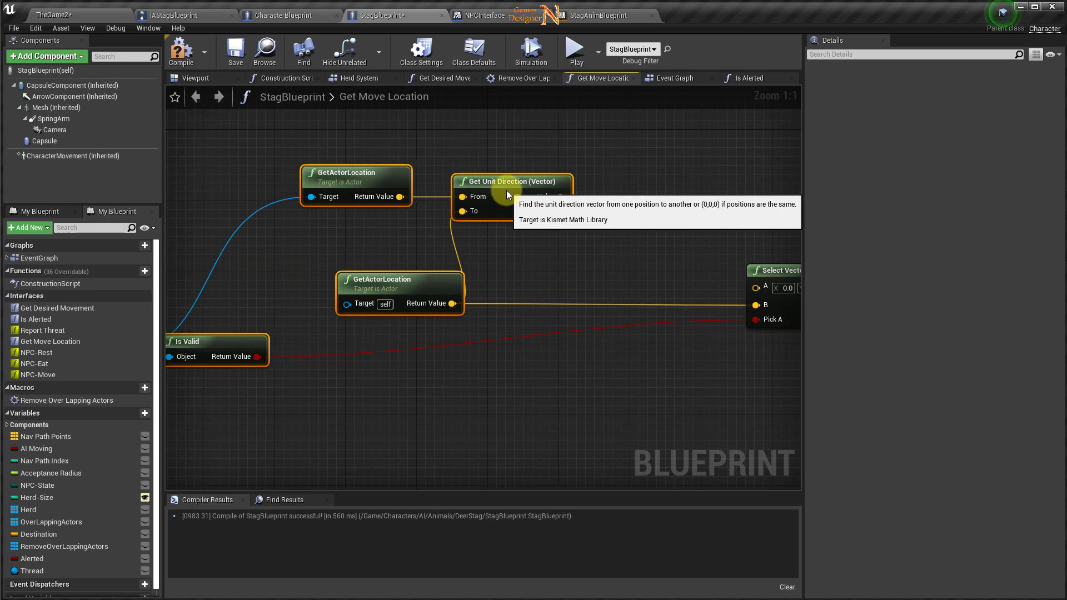
right_drag(560, 362, 427, 354)
click(430, 198)
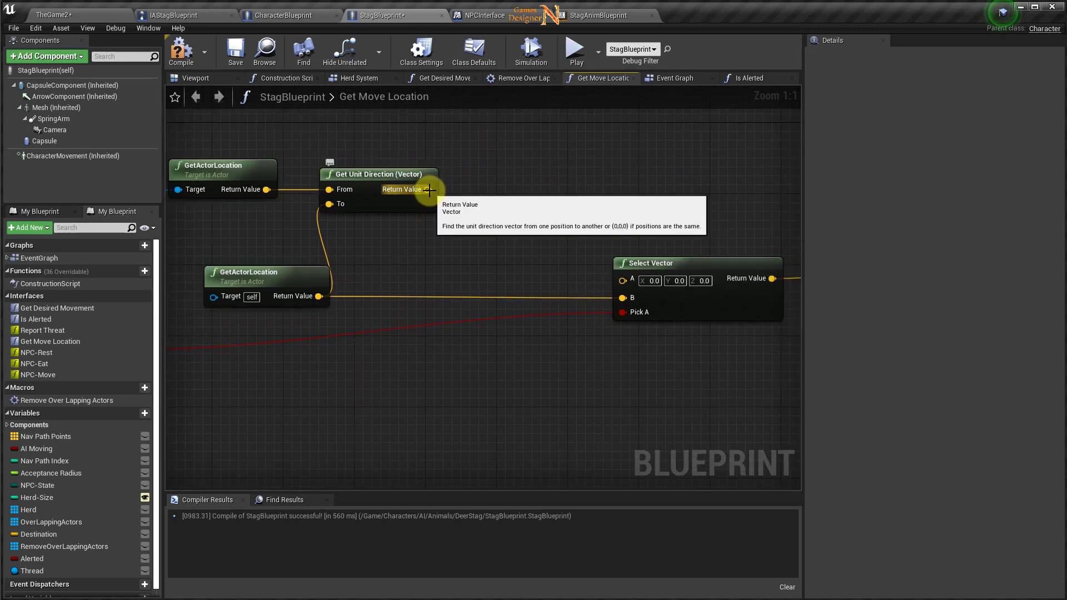
Step: Scale the unit direction by 5000 with a vector-times-float node
drag(429, 190, 462, 192)
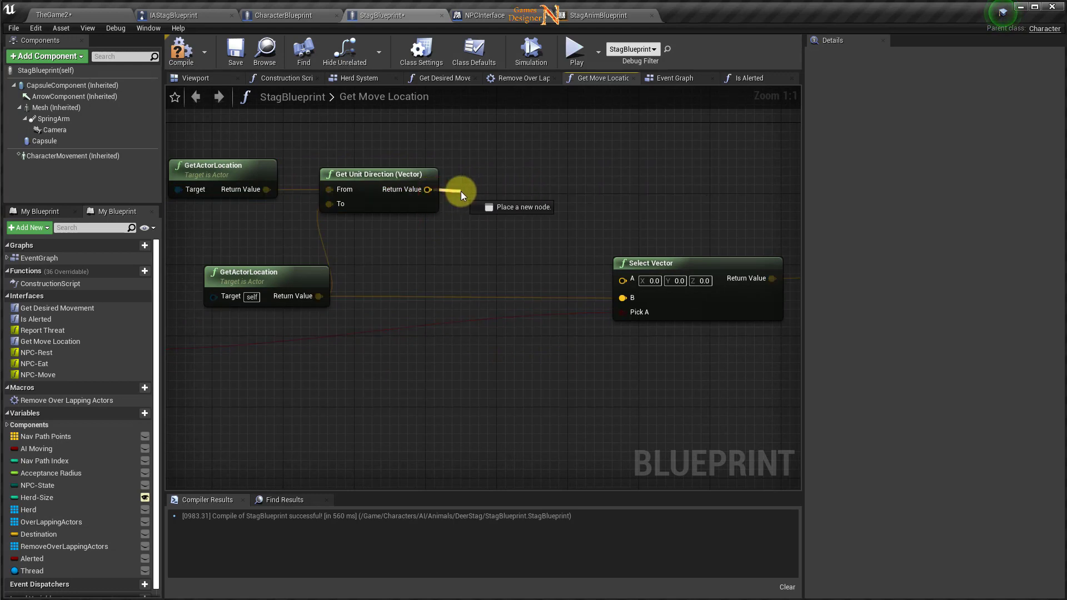
text(*)
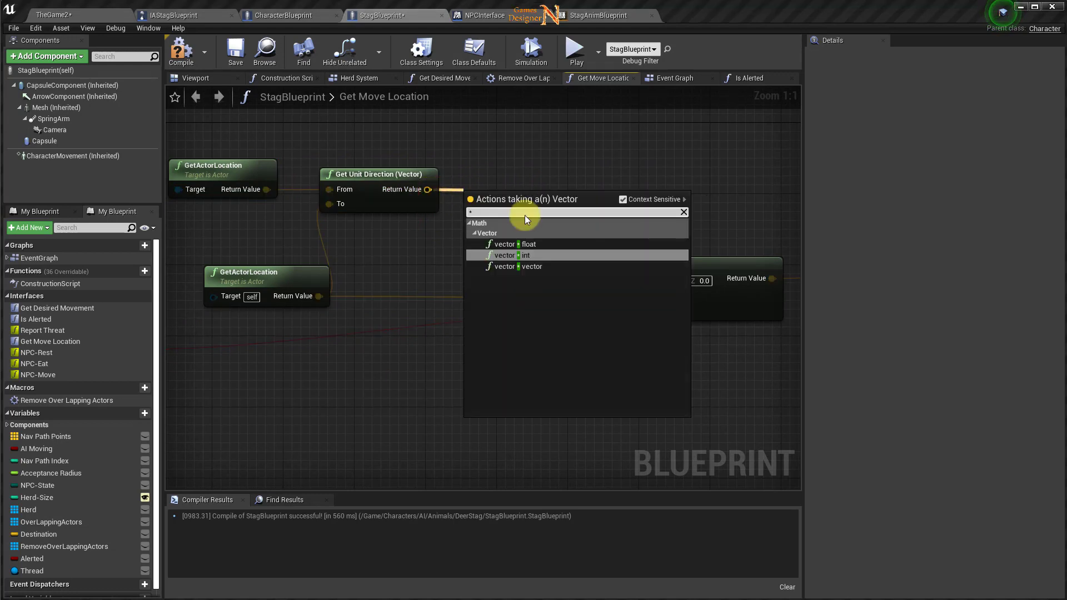
click(522, 243)
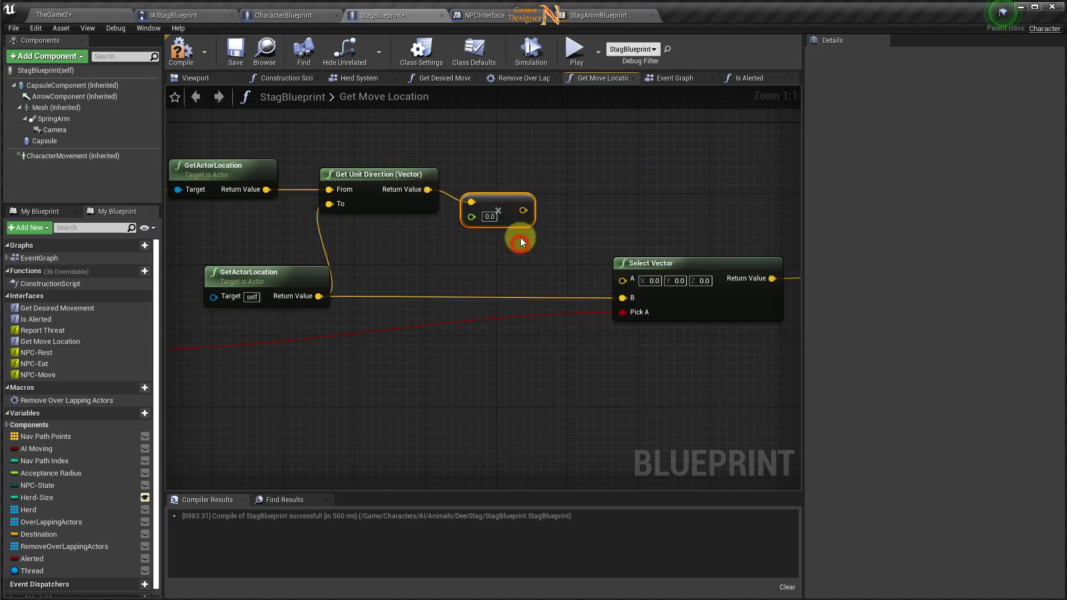
click(492, 218)
text(5000)
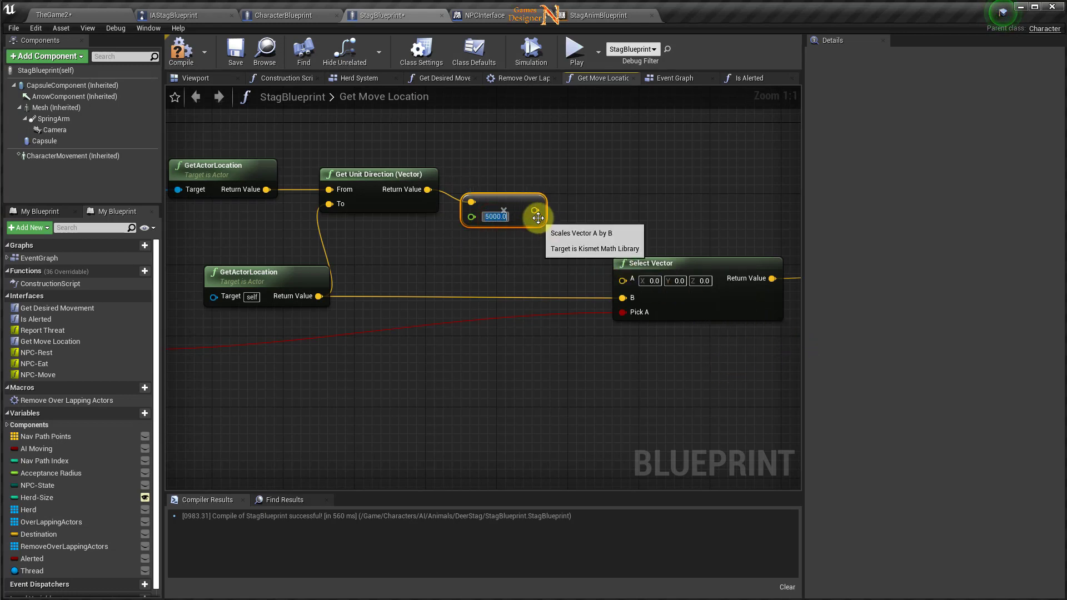
Step: Add the stag's own location to the scaled direction with a vector plus vector node
drag(535, 211, 581, 209)
text(+)
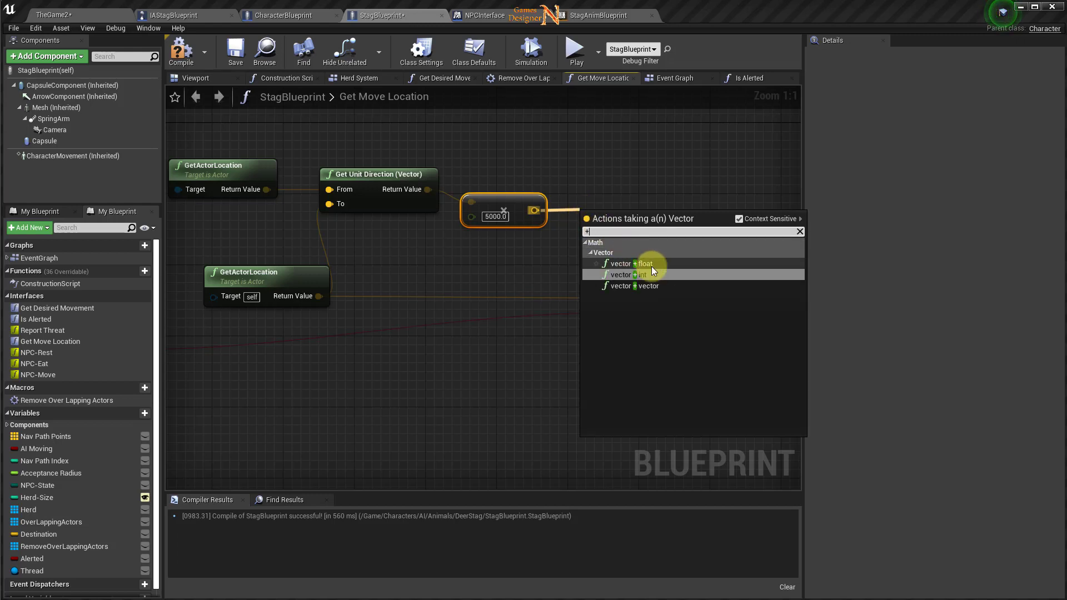
click(645, 285)
drag(627, 223, 608, 214)
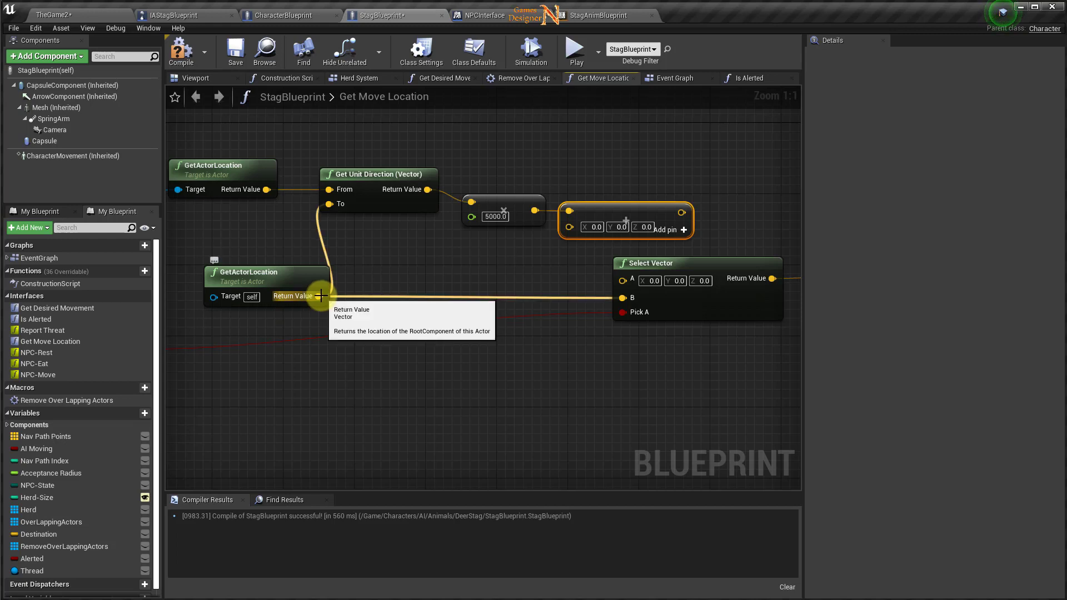
drag(319, 295, 569, 228)
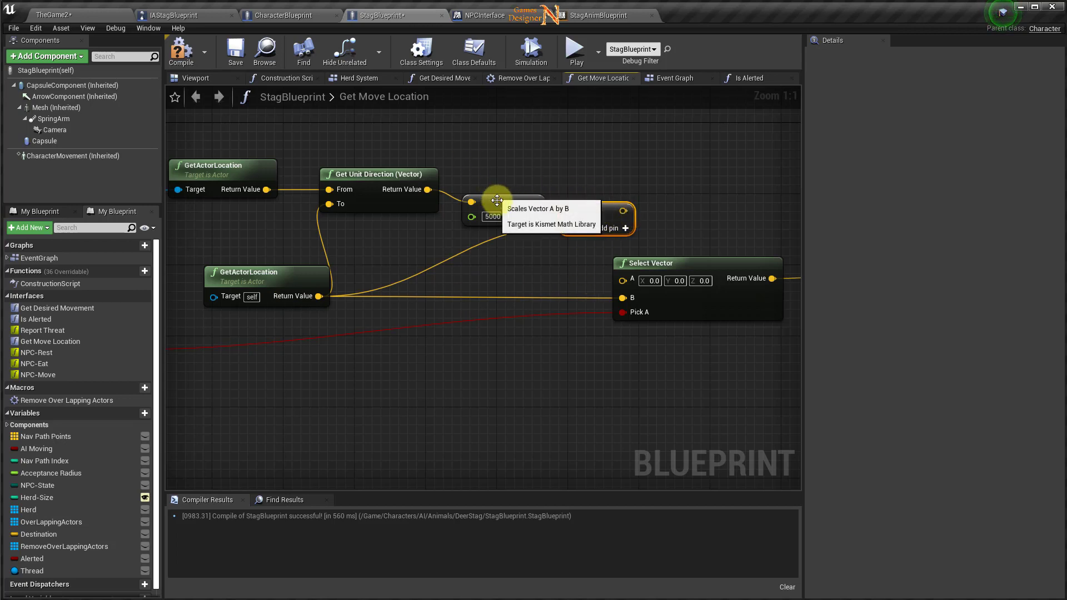
mouse_move(500, 210)
mouse_down()
mouse_move(490, 191)
mouse_move(479, 200)
mouse_up()
mouse_move(594, 220)
mouse_down()
mouse_move(574, 209)
mouse_move(619, 285)
mouse_up()
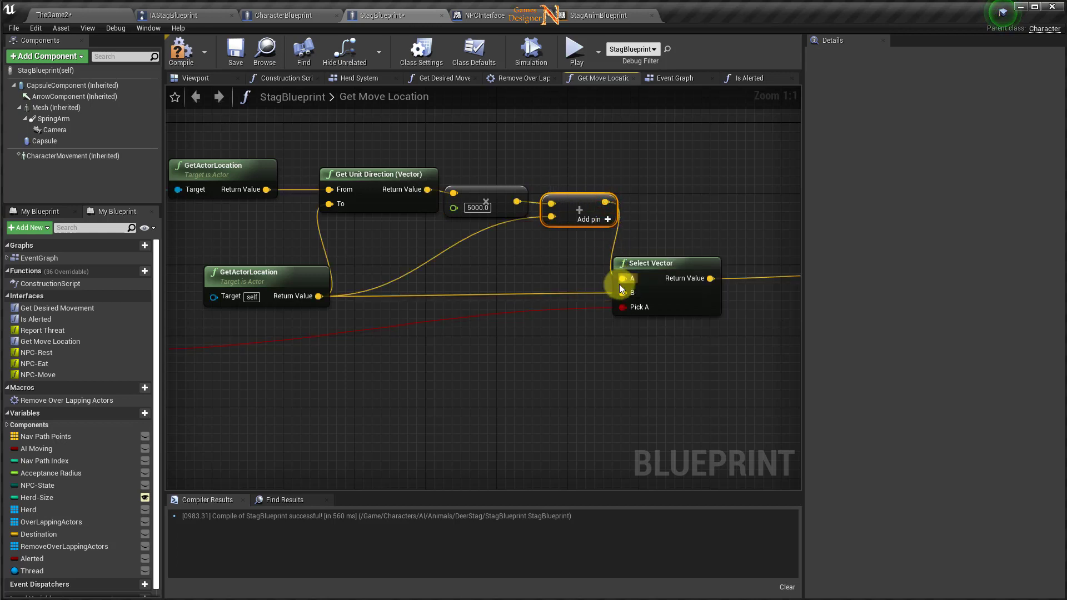
right_drag(494, 401, 306, 380)
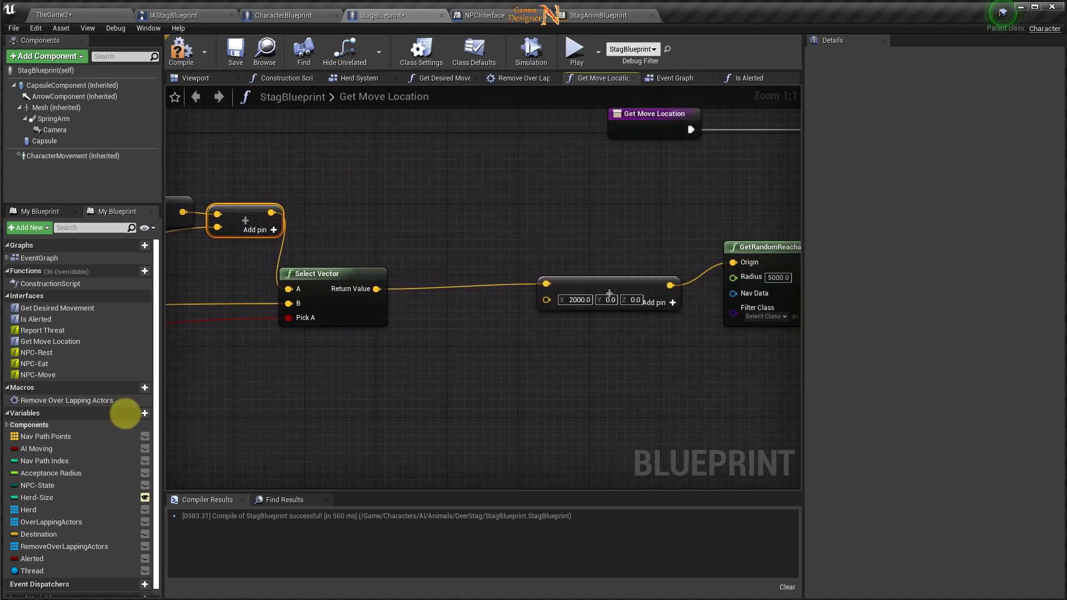
Step: Confirm the 5000 multiplier, then compile and save the stag blueprint
mouse_move(306, 380)
right_down()
mouse_move(714, 407)
mouse_move(402, 386)
right_up()
click(393, 209)
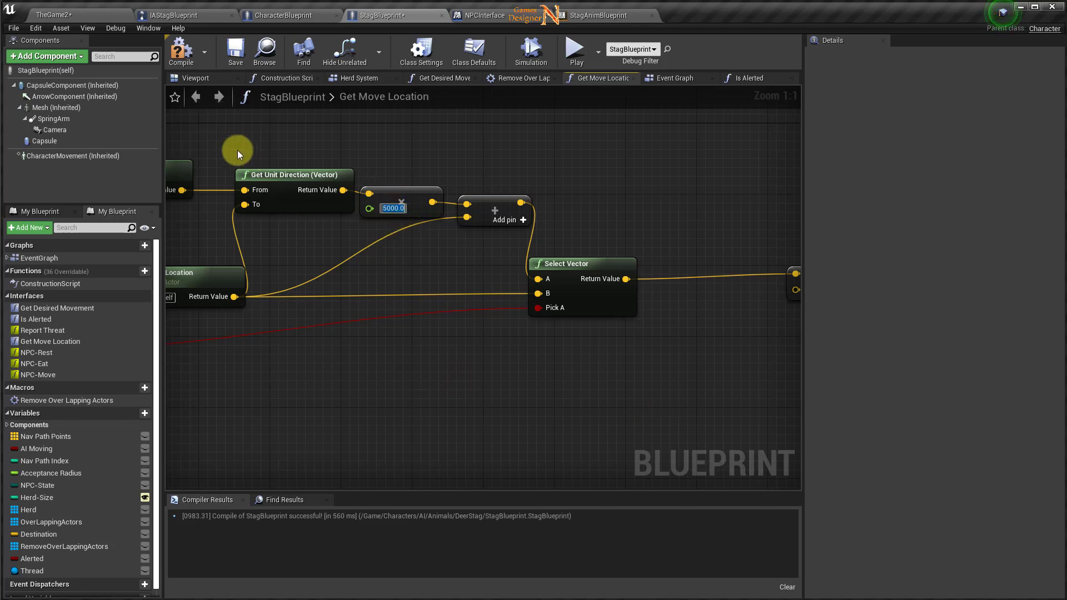
click(181, 50)
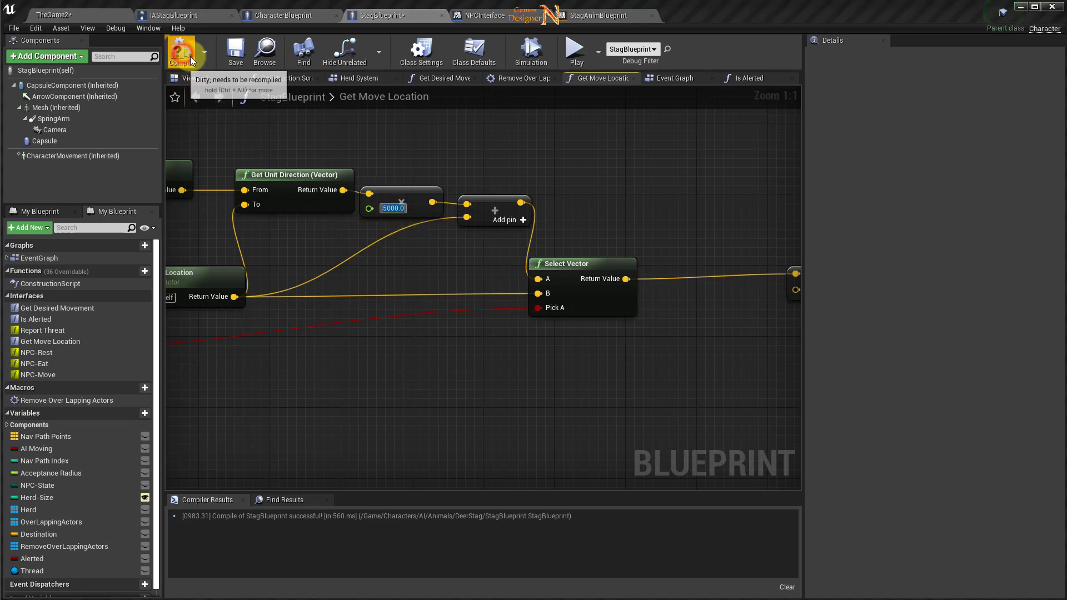
click(234, 55)
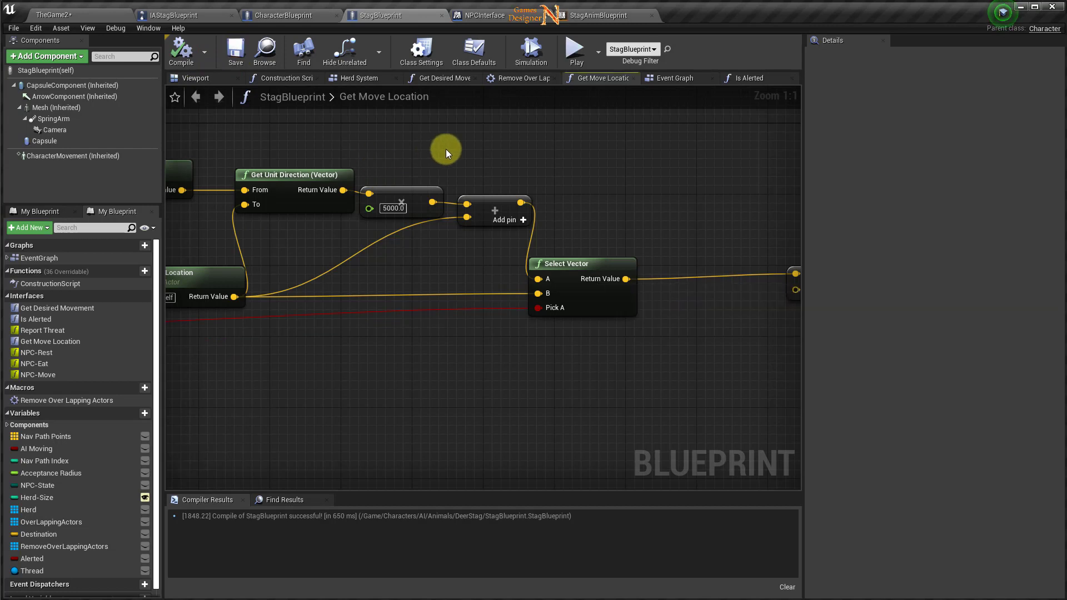
Step: Place a Herd array getter beside the SET Thread node in the Event Graph
click(676, 78)
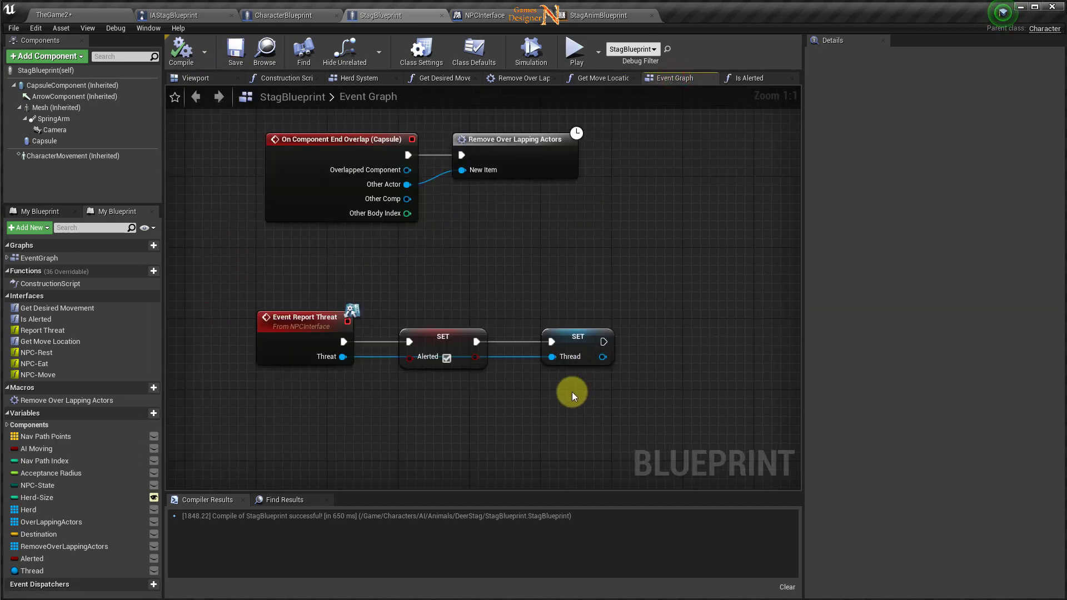
right_drag(572, 391, 519, 322)
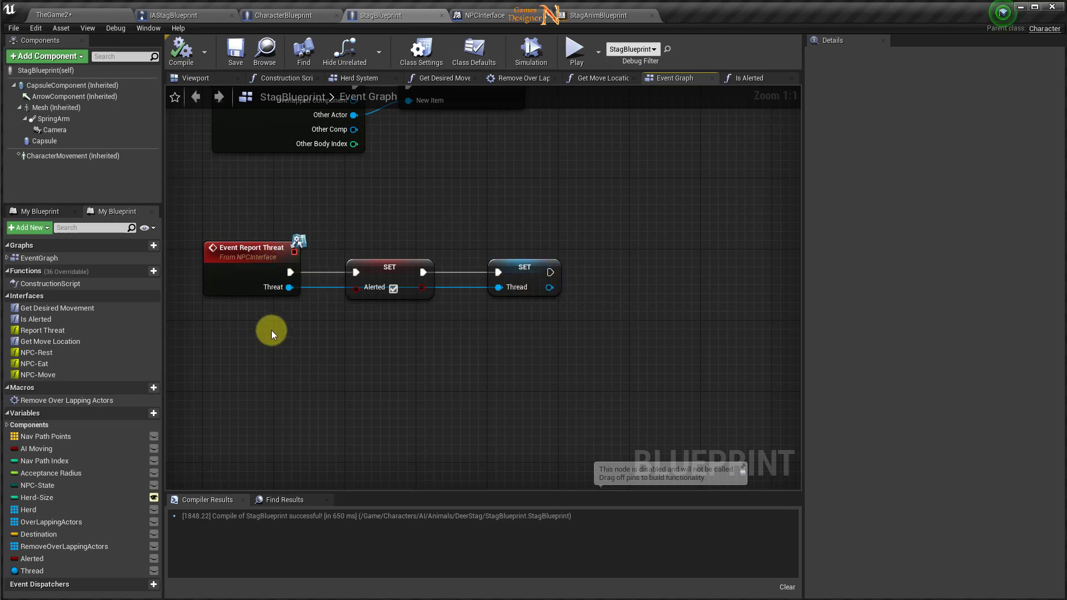
mouse_move(35, 510)
mouse_down()
mouse_move(594, 324)
mouse_move(583, 313)
mouse_up()
click(593, 324)
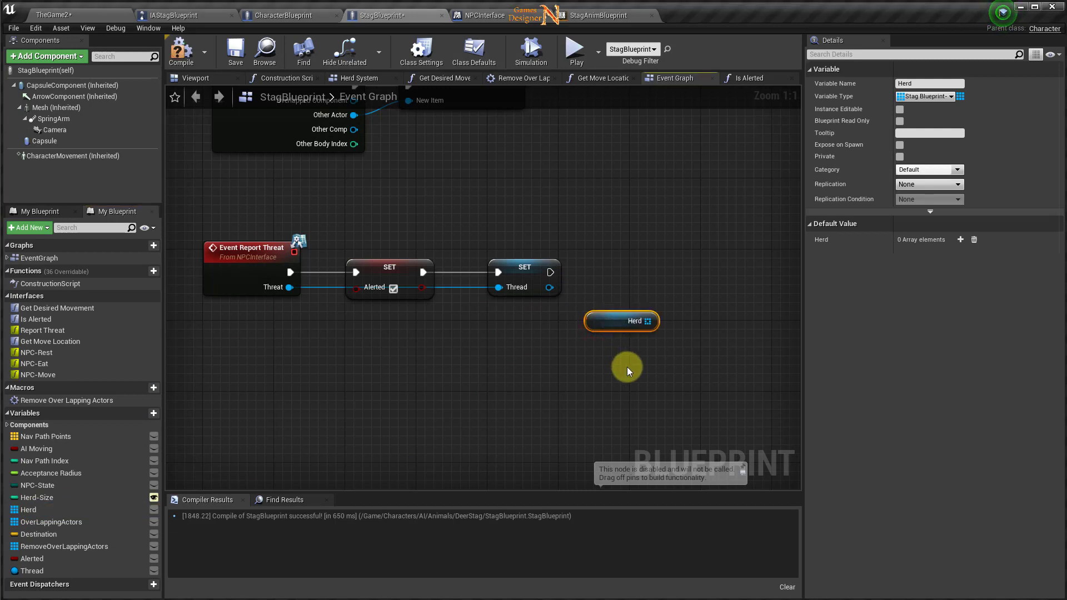
right_drag(627, 367, 480, 377)
mouse_move(510, 336)
mouse_down()
mouse_move(467, 336)
mouse_move(499, 303)
mouse_up()
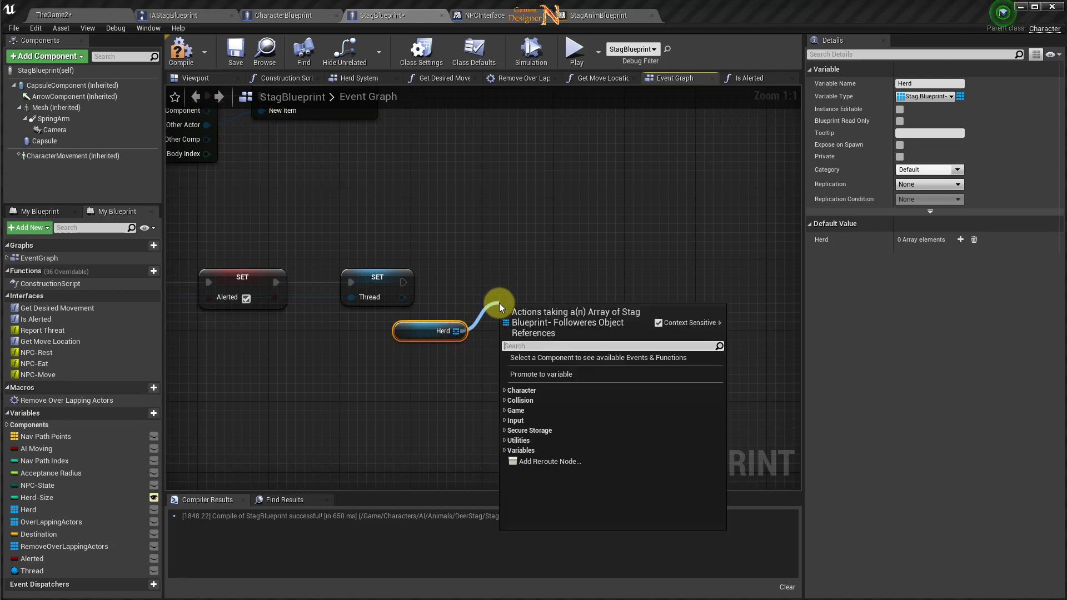
Step: Add a For Each Loop over Herd, executed right after SET Thread
text(for ea)
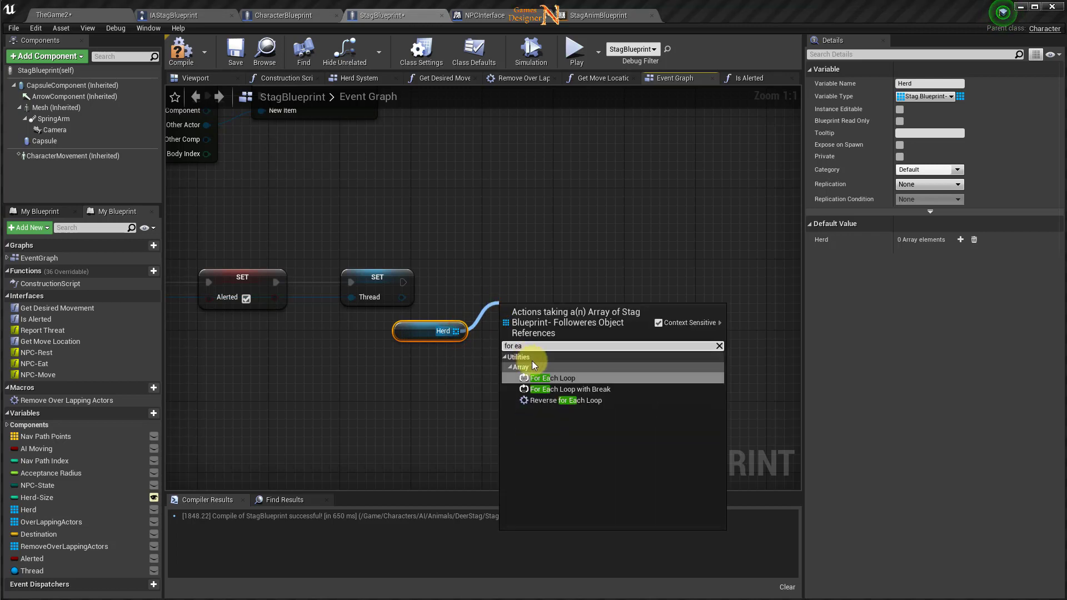
click(568, 380)
drag(548, 294, 549, 259)
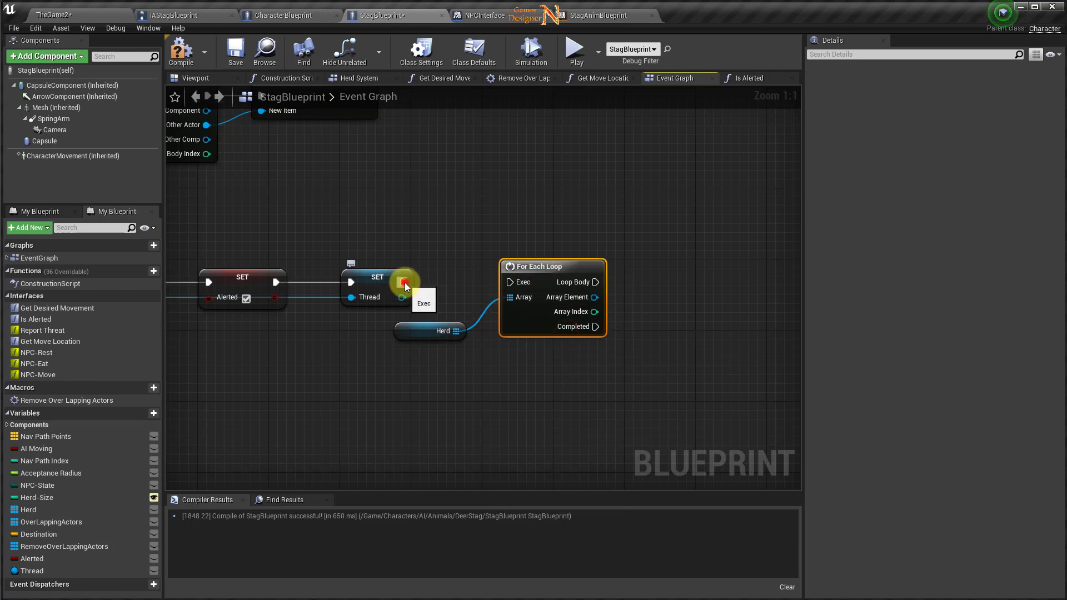
drag(404, 283, 509, 282)
right_drag(616, 373, 504, 373)
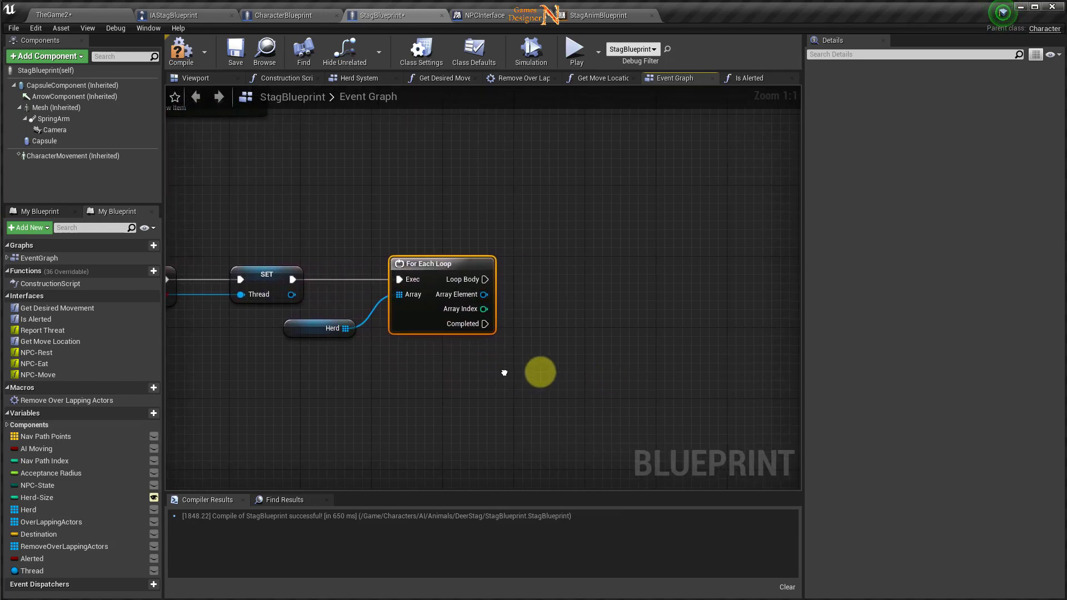
Step: Set Alerted to true on each Herd Array Element in the Loop Body, then compile
drag(481, 295, 536, 302)
text(s)
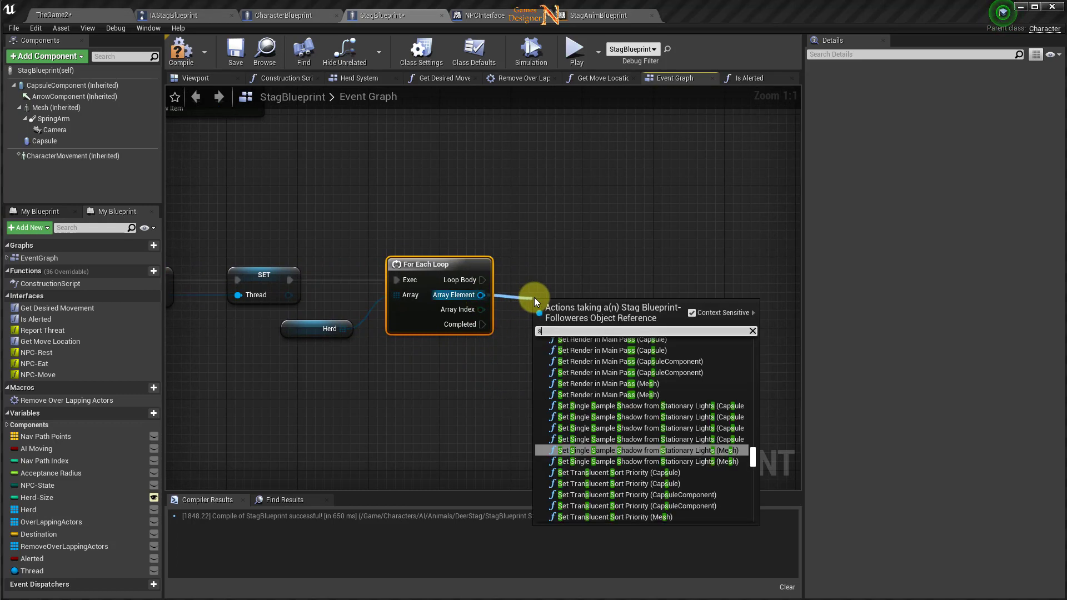
text(et ale)
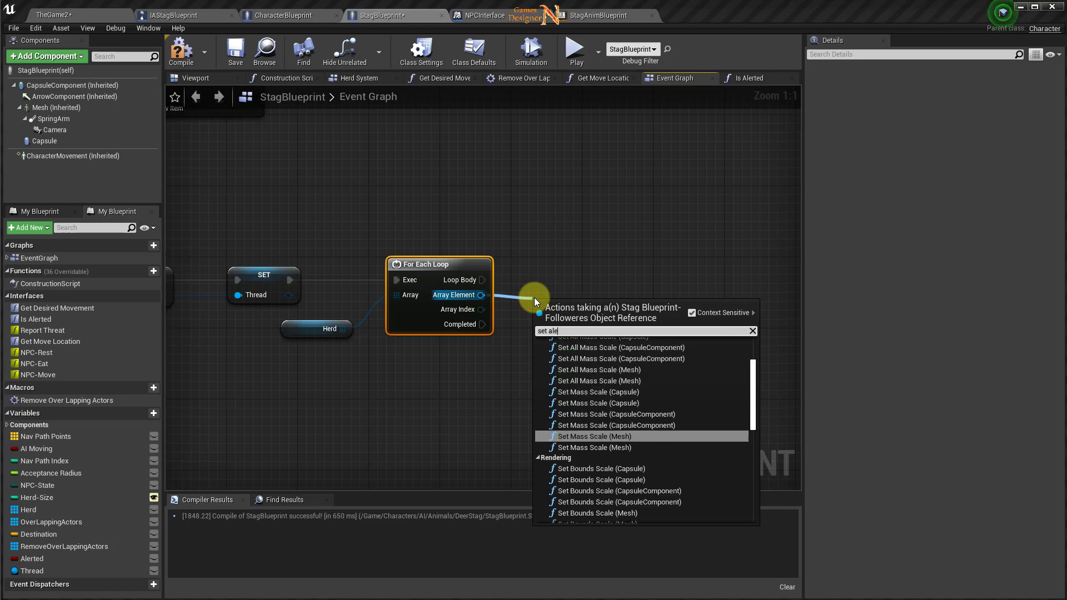
text(r)
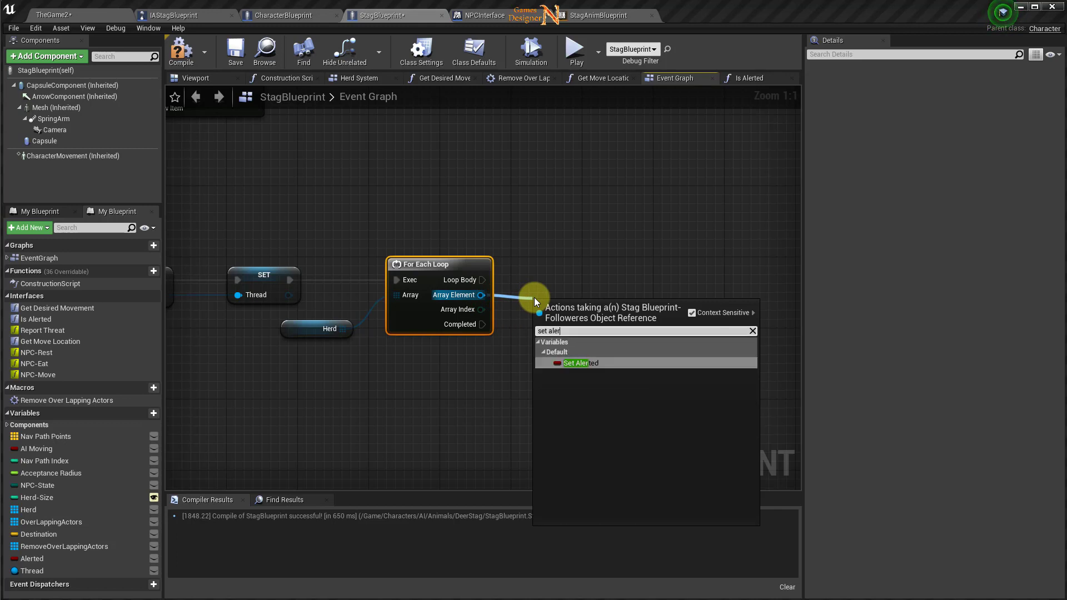
click(573, 361)
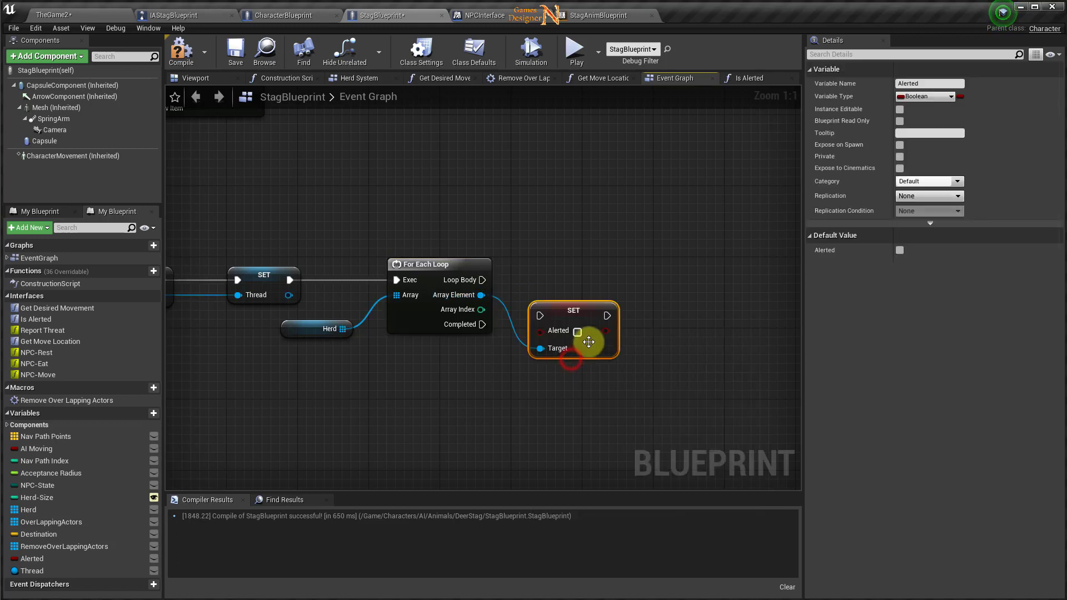
drag(571, 317, 590, 282)
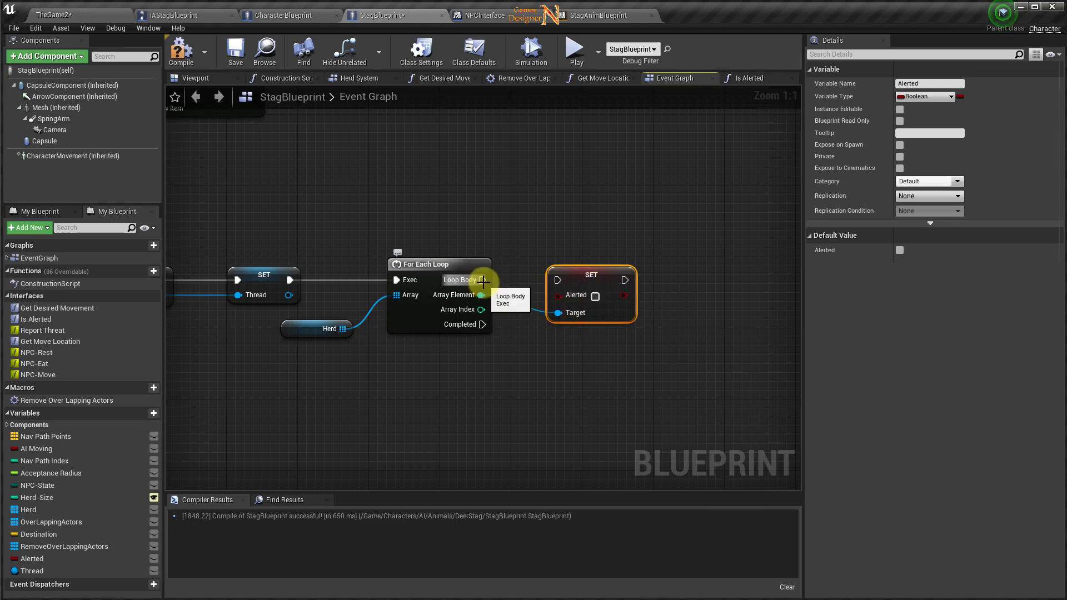
drag(482, 279, 559, 279)
click(595, 297)
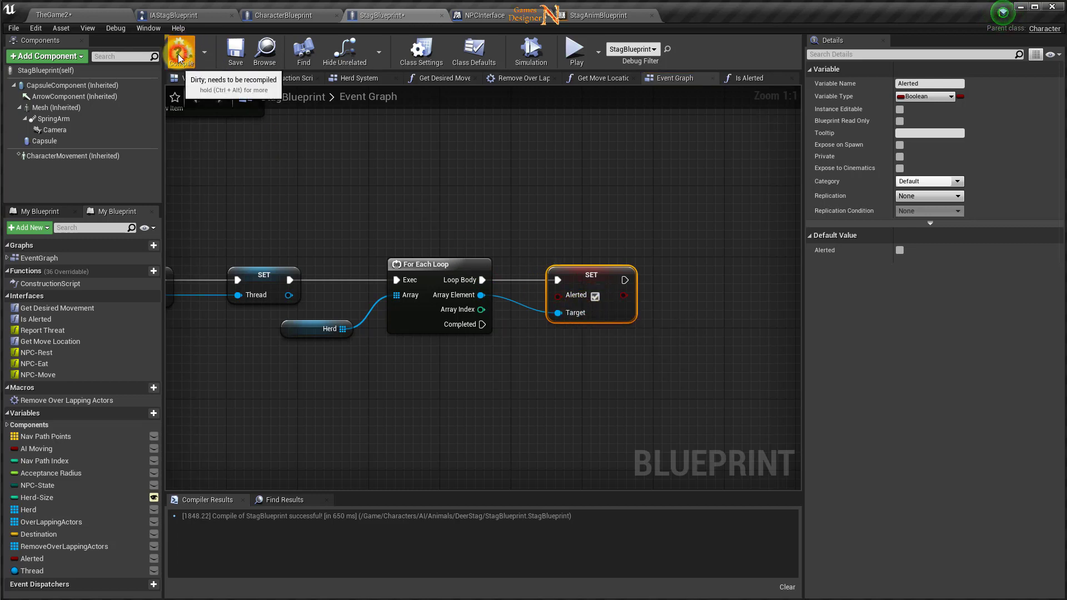
click(249, 57)
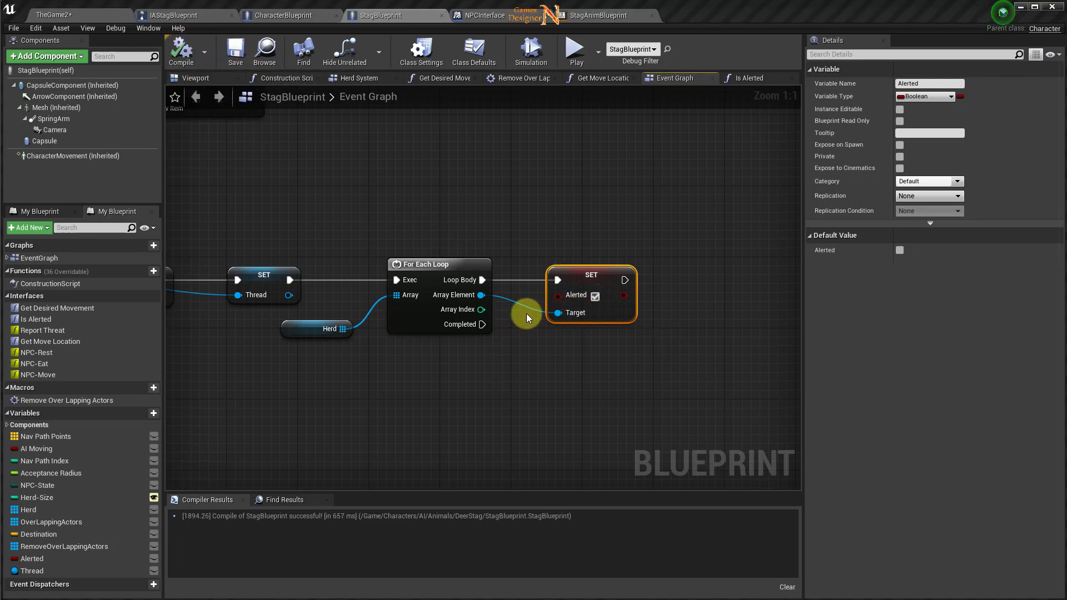
Step: In IAStagBlueprint, enable Start/Stop on NPC-Rest and pan to the Select and Random Behavior nodes
click(174, 16)
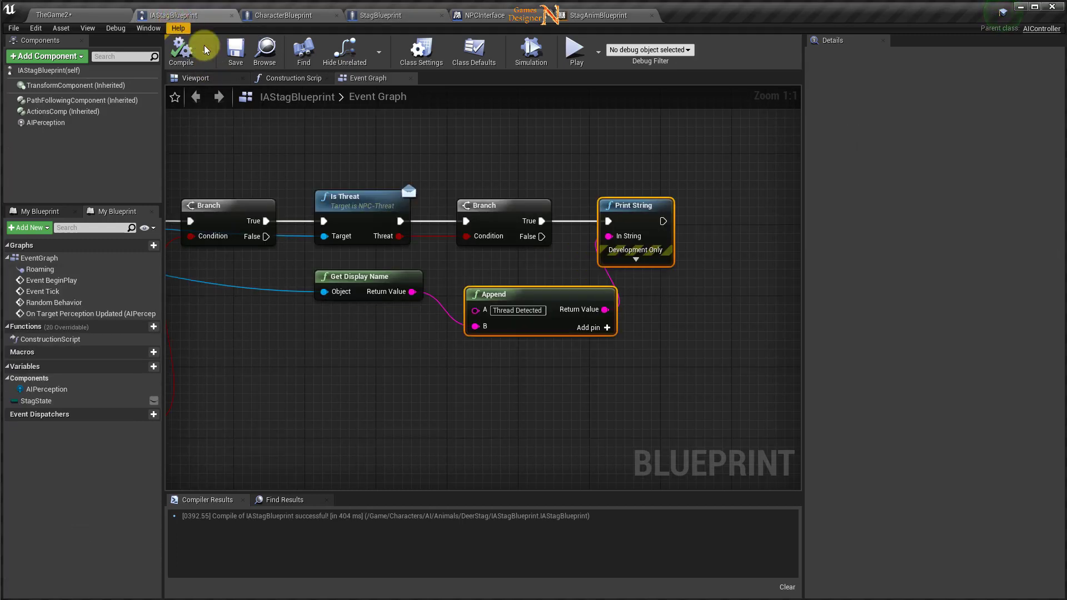
mouse_move(385, 326)
right_down()
mouse_move(390, 388)
mouse_move(759, 452)
right_up()
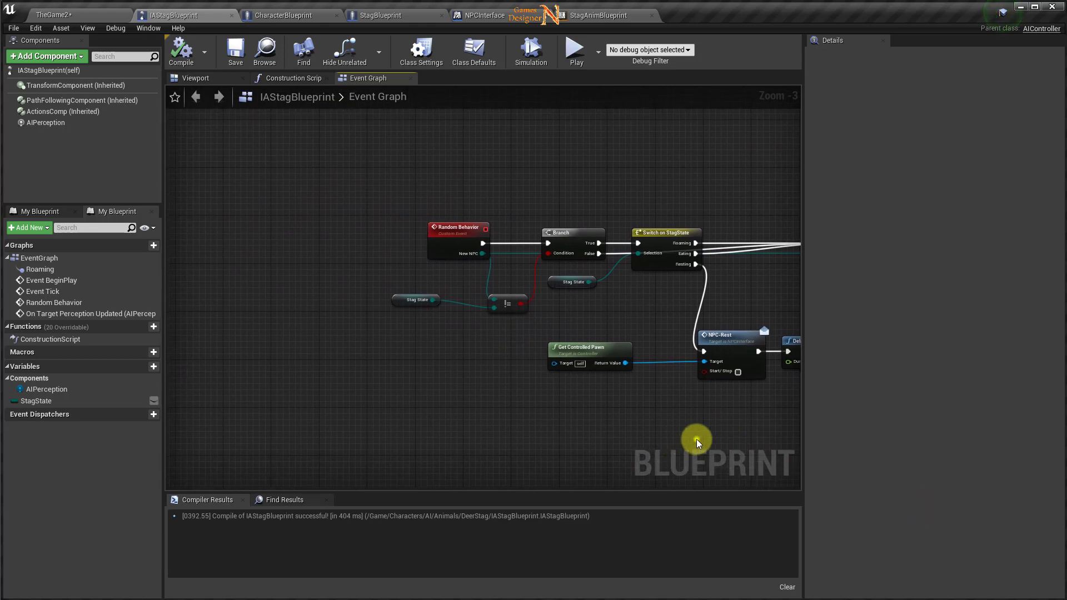
right_drag(692, 437, 227, 404)
click(448, 382)
right_drag(455, 392, 356, 397)
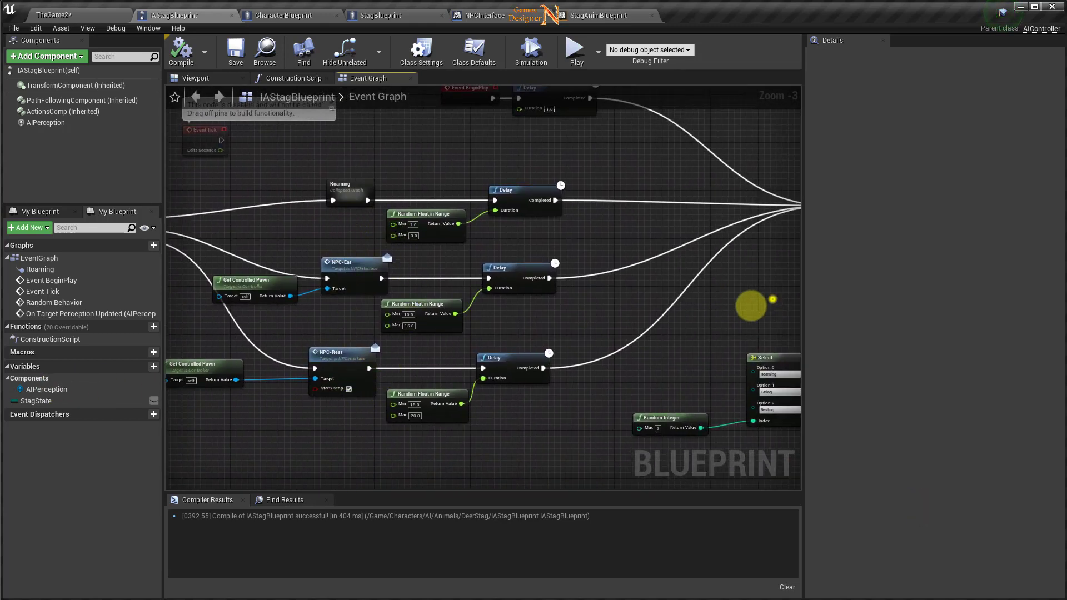
right_drag(773, 300, 412, 321)
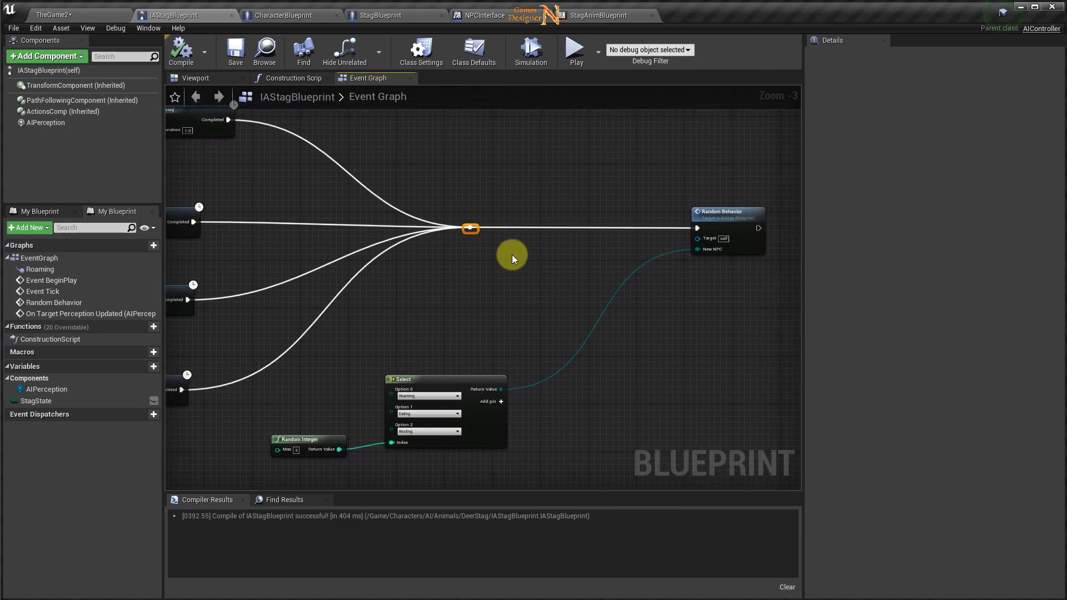
Step: Add a Get Controlled Pawn node near the Random Behavior call
right_click(428, 276)
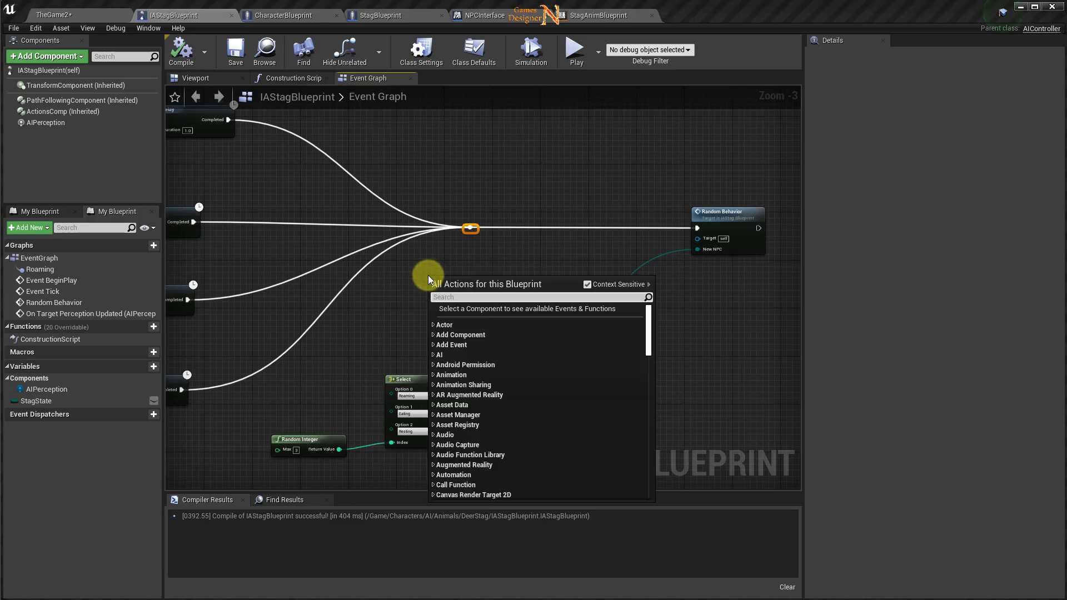
click(700, 316)
scroll(501, 286, up, 3)
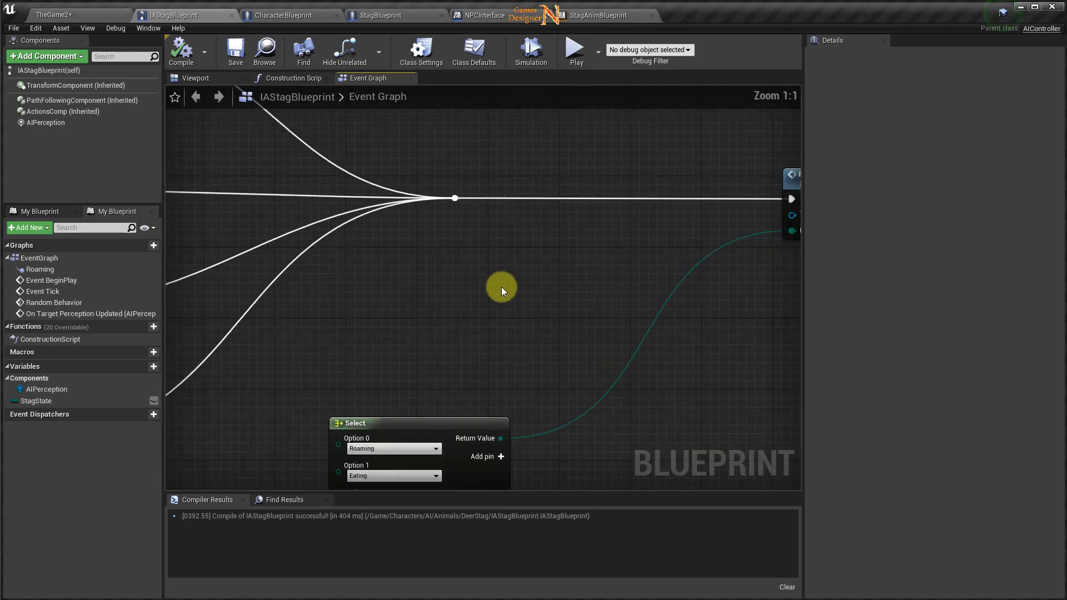
right_click(439, 289)
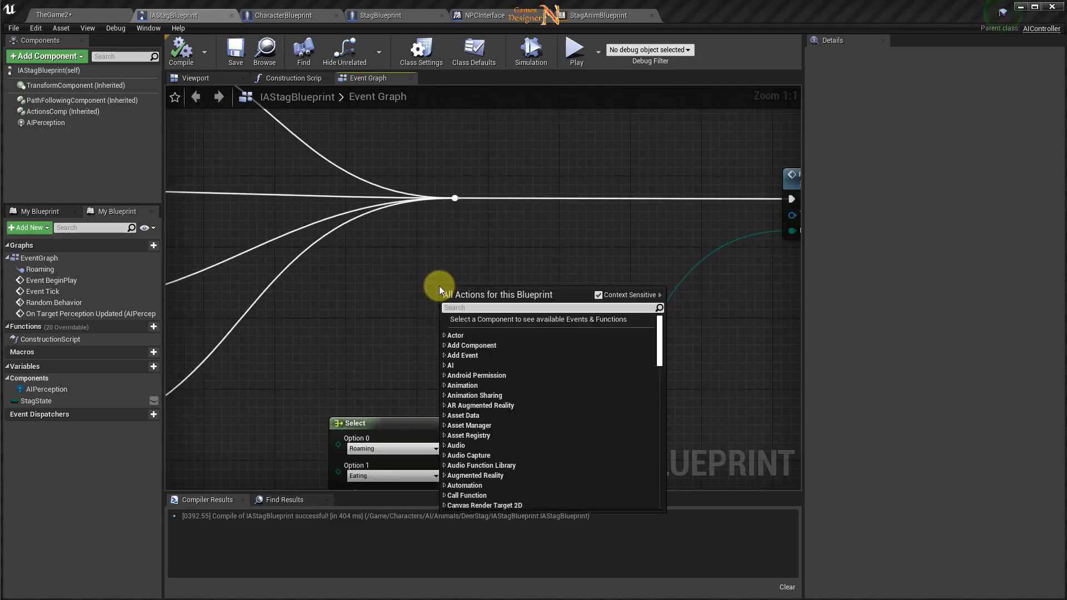
text(get con)
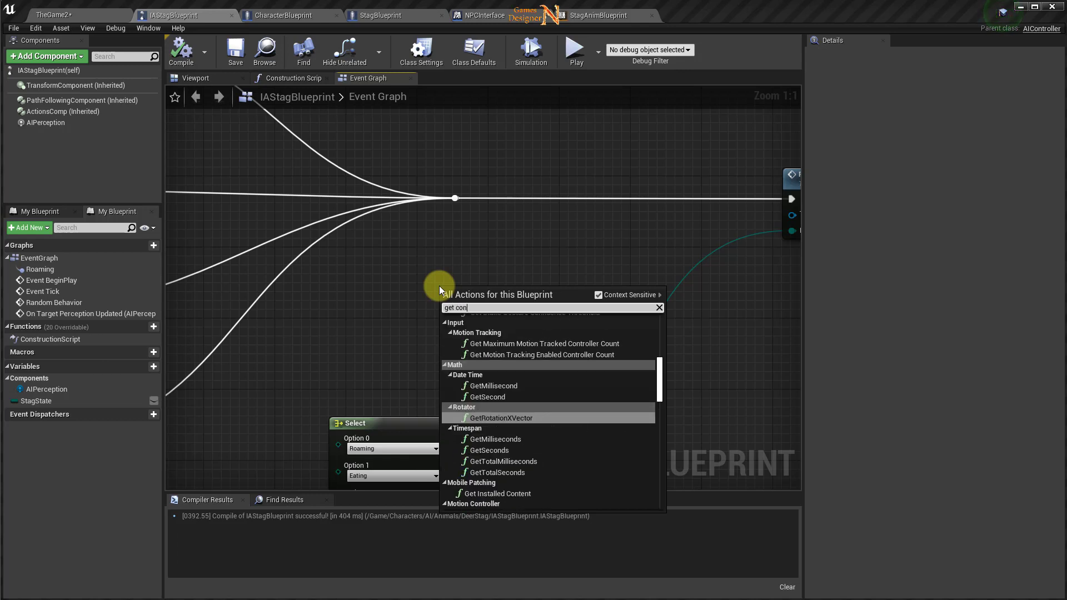
text(trolled)
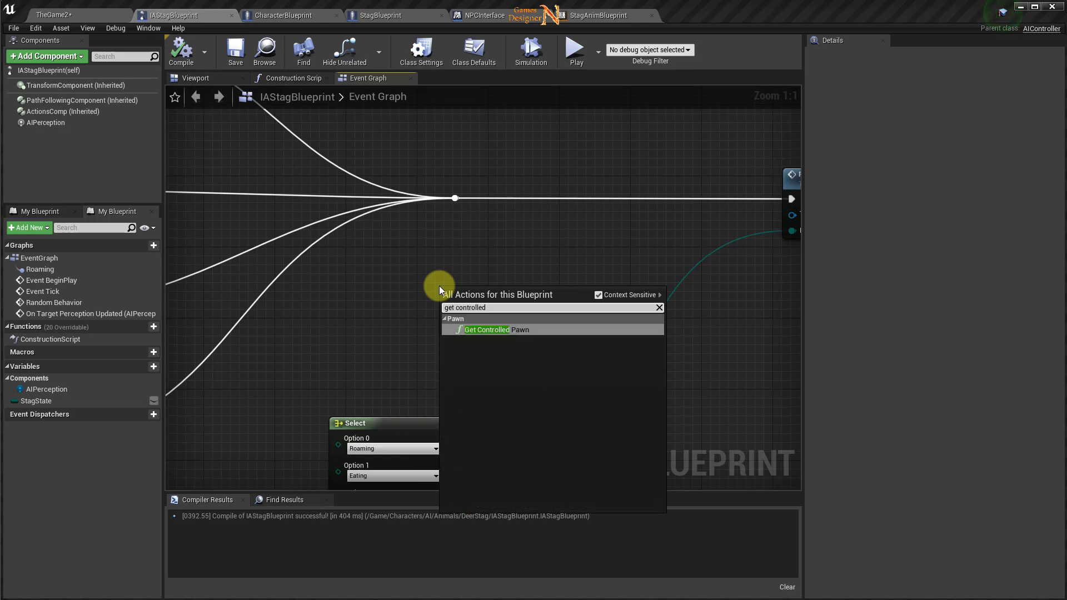
click(489, 330)
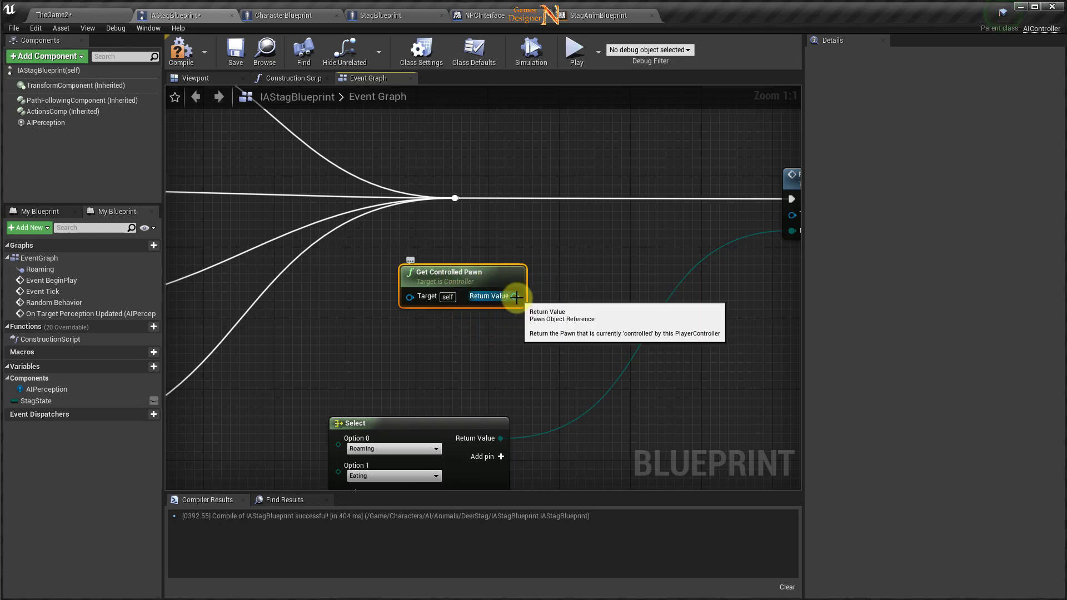
Step: Call Is Alerted on the controlled pawn, wired between the reroute and Random Behavior
drag(516, 297, 561, 266)
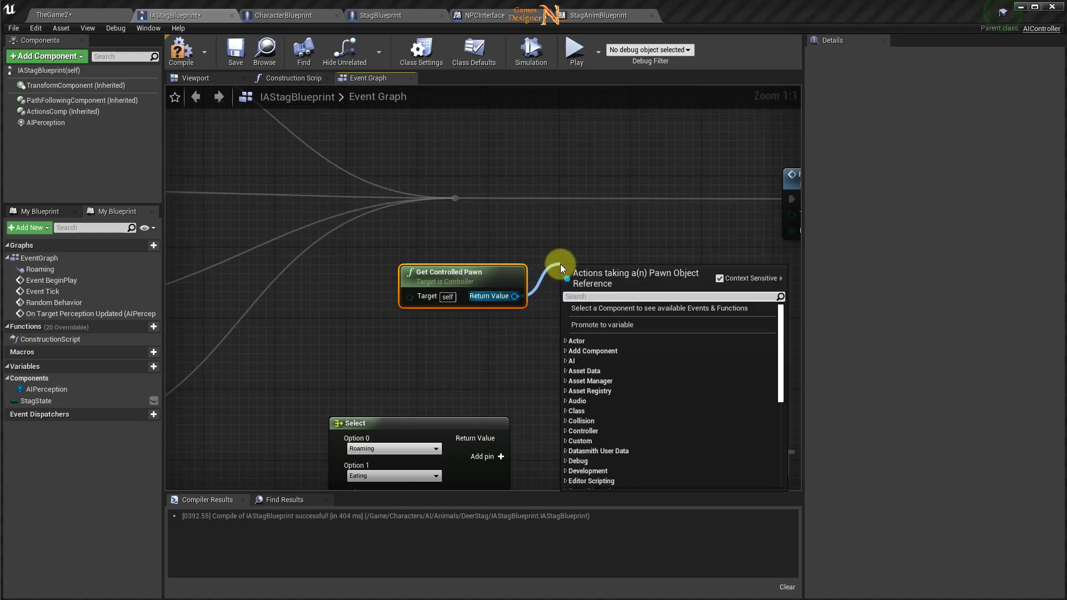
text(is al)
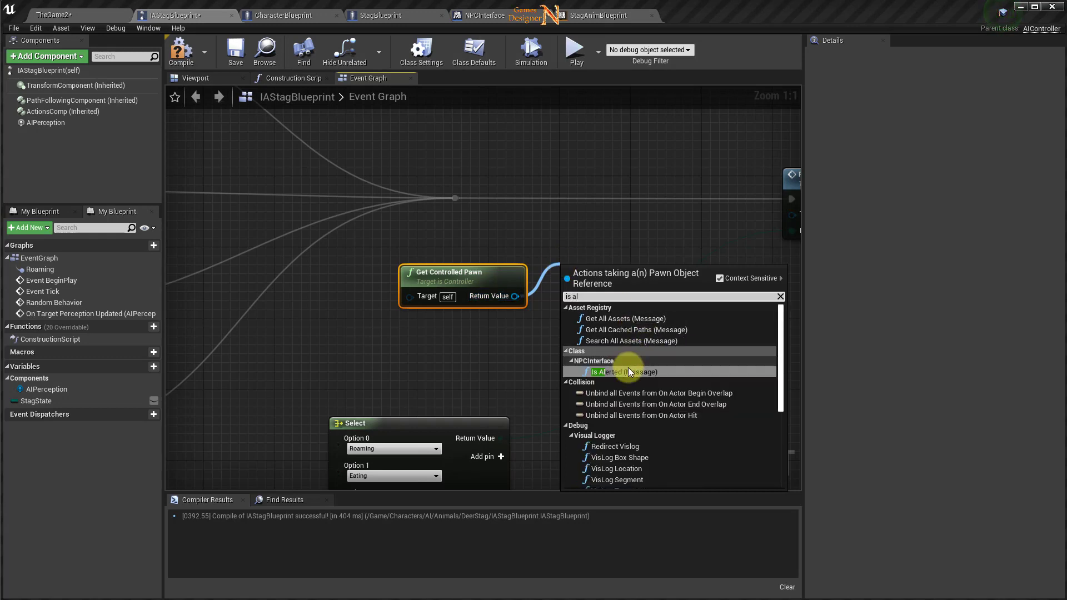
click(627, 371)
drag(599, 284, 562, 185)
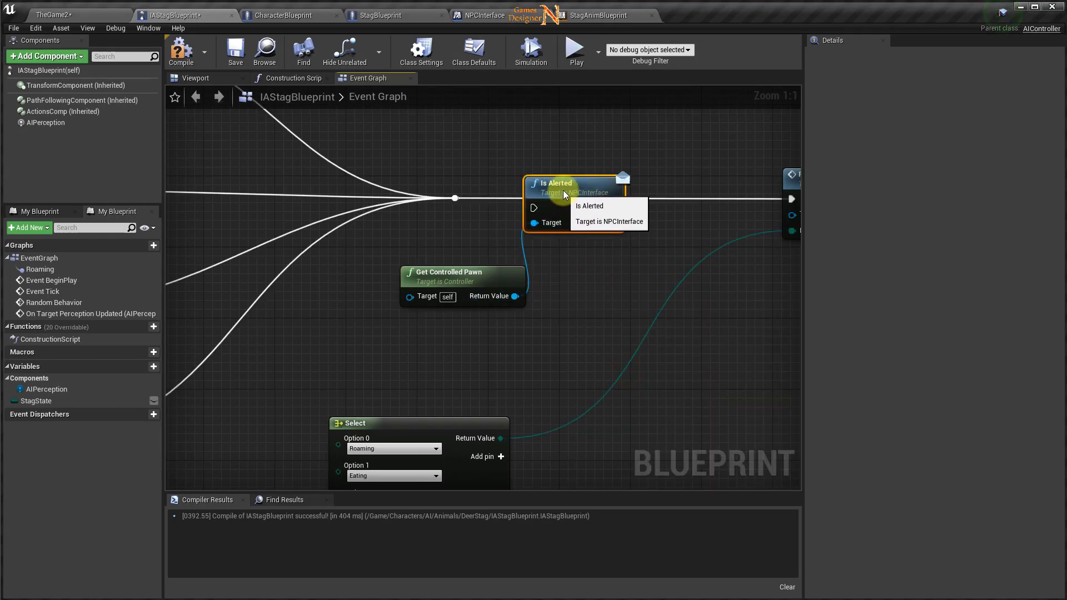
drag(454, 198, 715, 200)
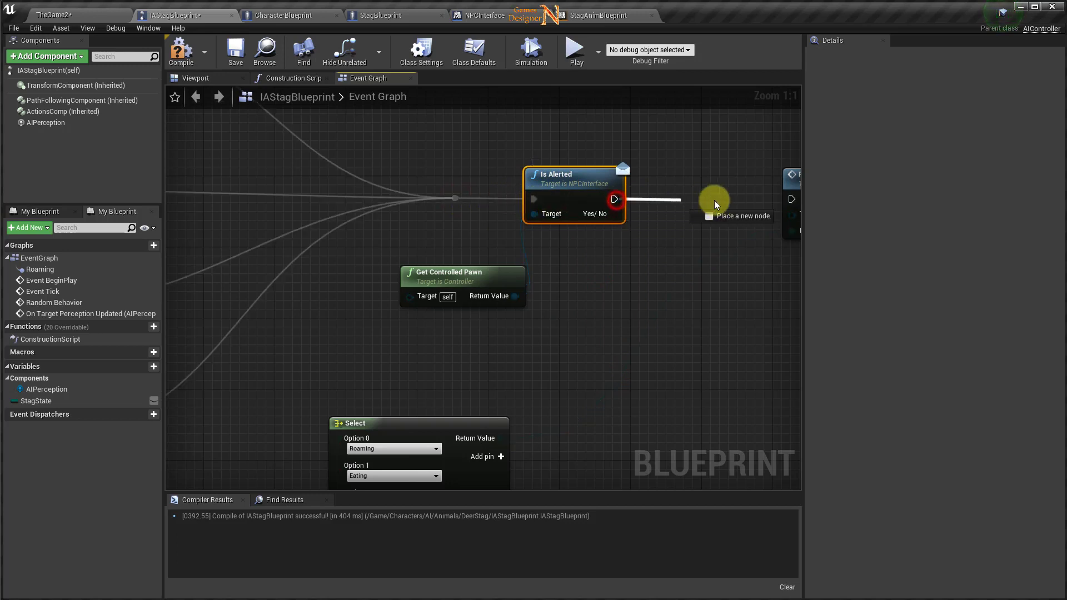
drag(785, 200, 626, 199)
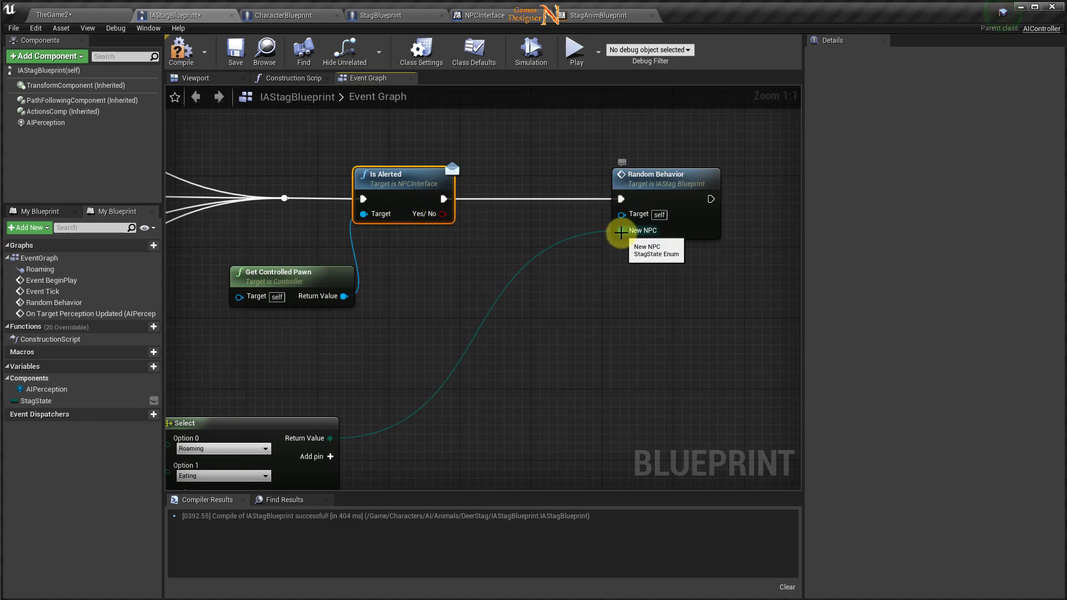
drag(622, 231, 614, 247)
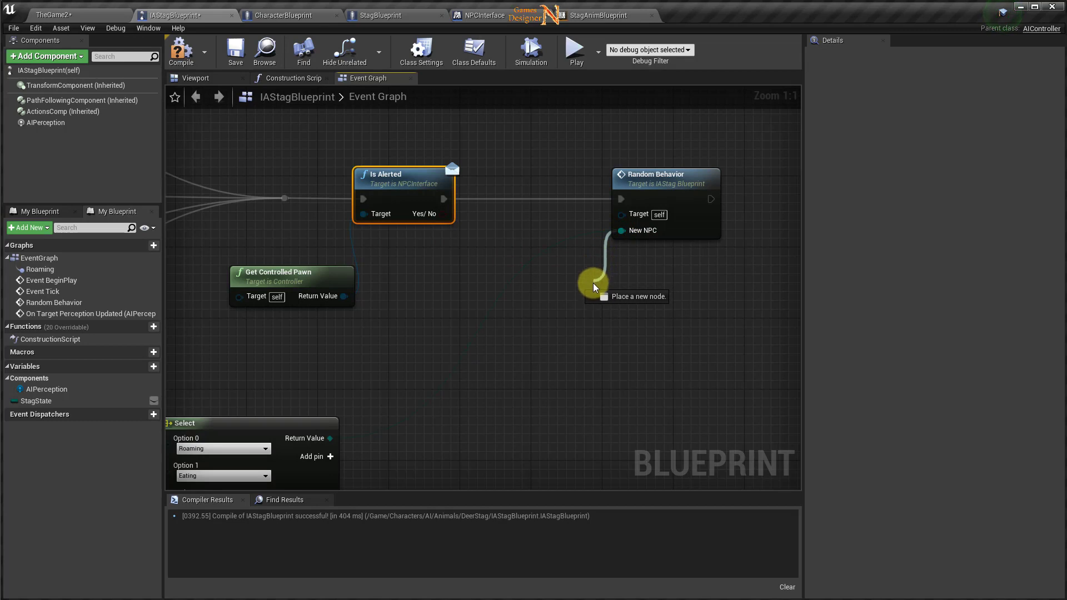
Step: Feed New NPC from a Select keyed on Is Alerted, with the random state as False
drag(596, 274, 589, 295)
text(sele)
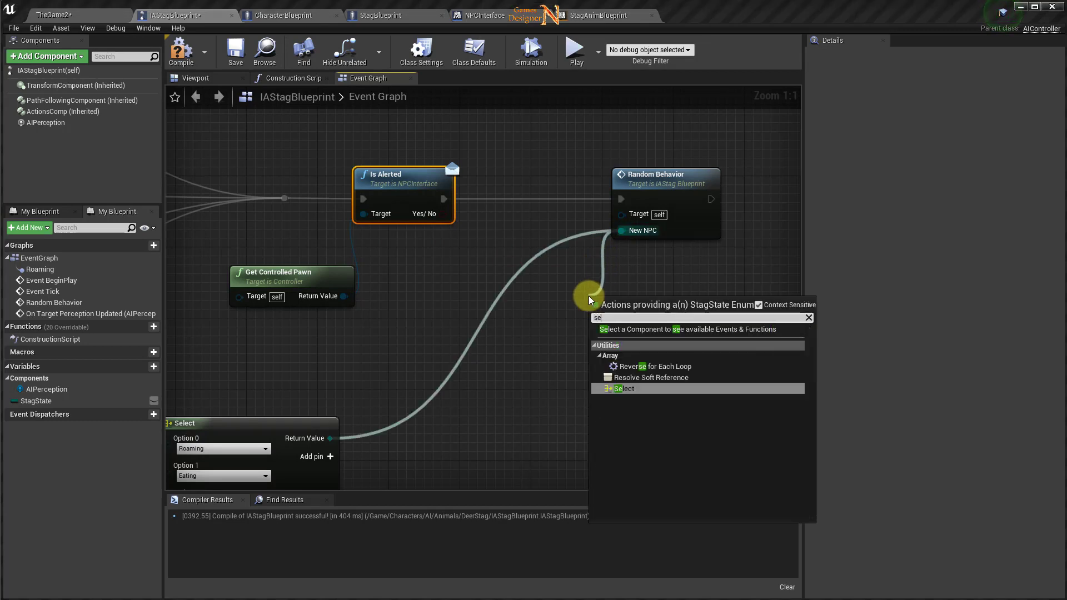
click(625, 356)
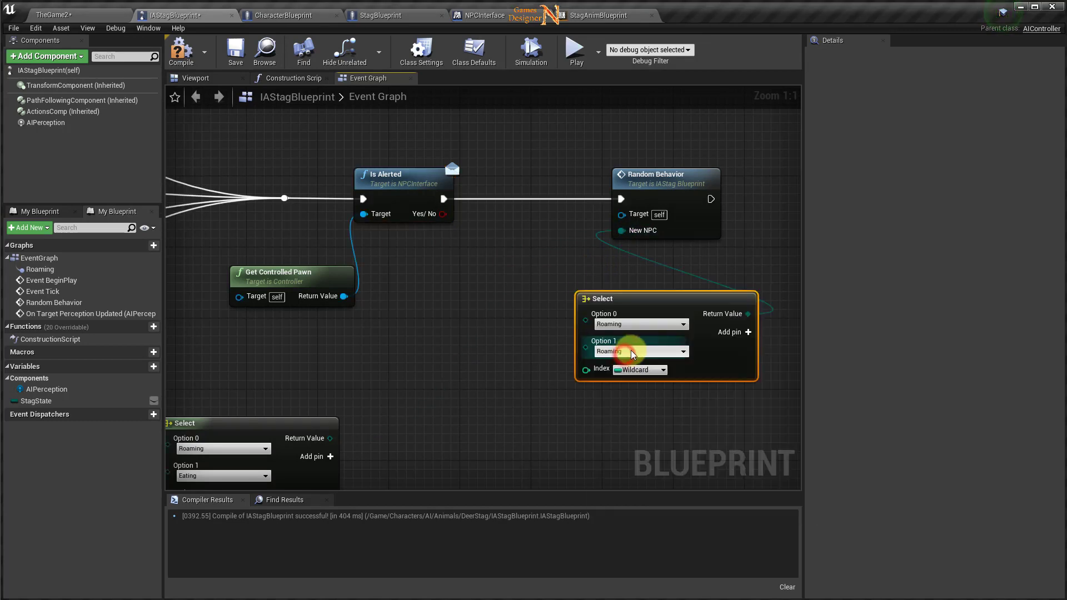
drag(609, 301, 543, 288)
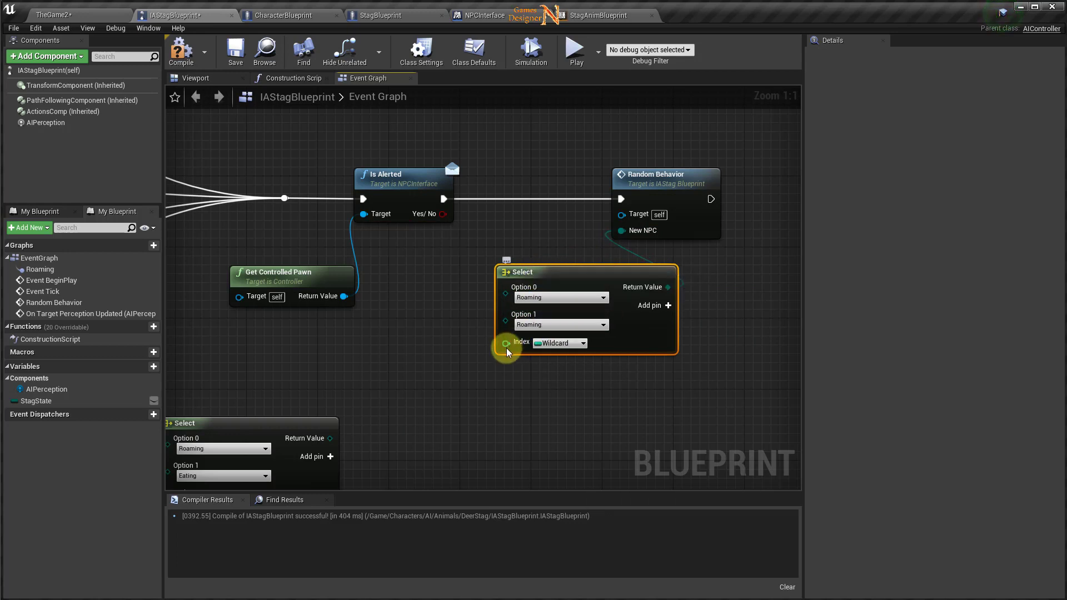
drag(506, 343, 444, 218)
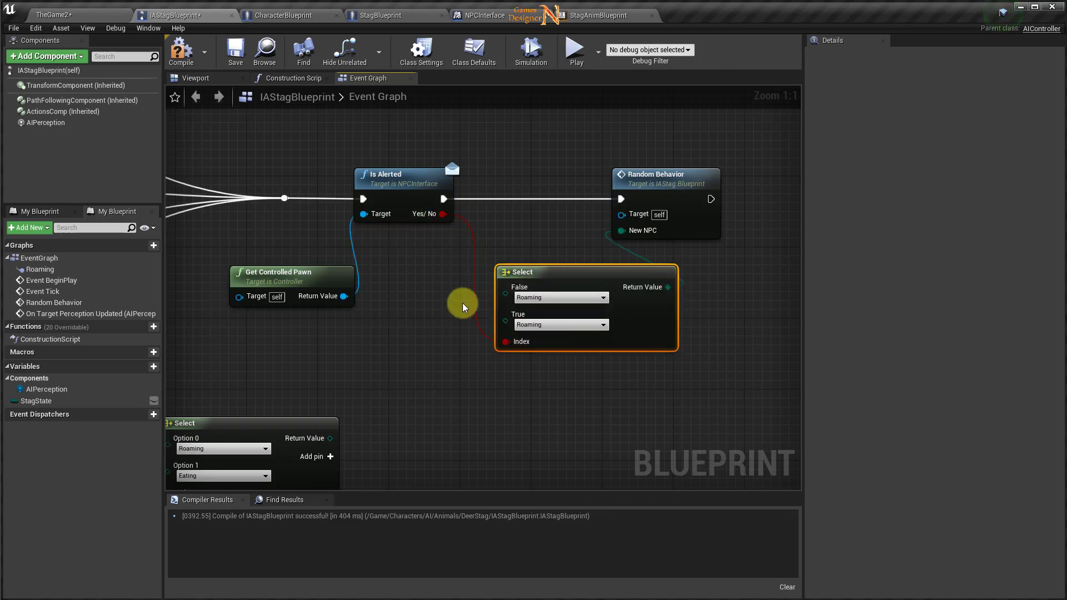
right_drag(481, 367, 568, 306)
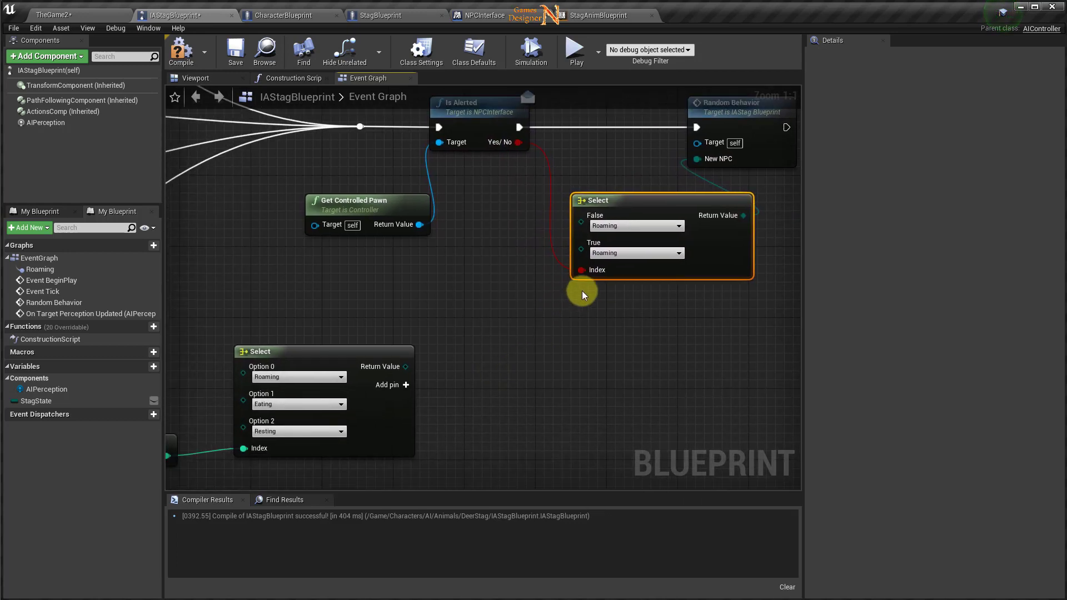
mouse_move(581, 222)
mouse_down()
mouse_move(458, 336)
mouse_move(406, 367)
mouse_up()
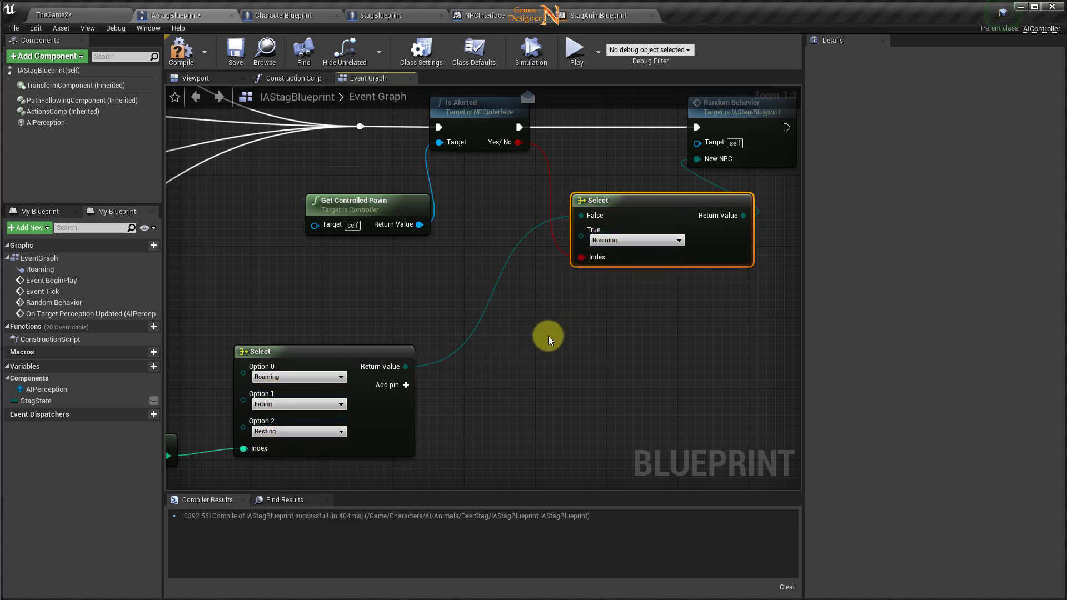
mouse_move(528, 352)
right_down()
mouse_move(705, 297)
mouse_move(554, 364)
right_up()
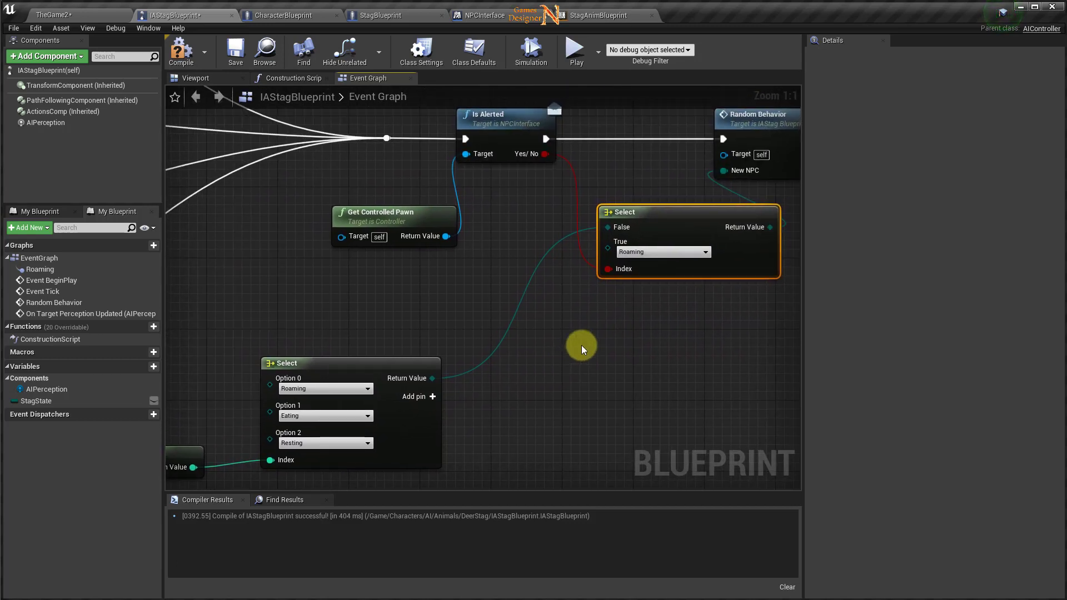
Step: Compile and save the IAStagBlueprint
click(189, 68)
click(233, 58)
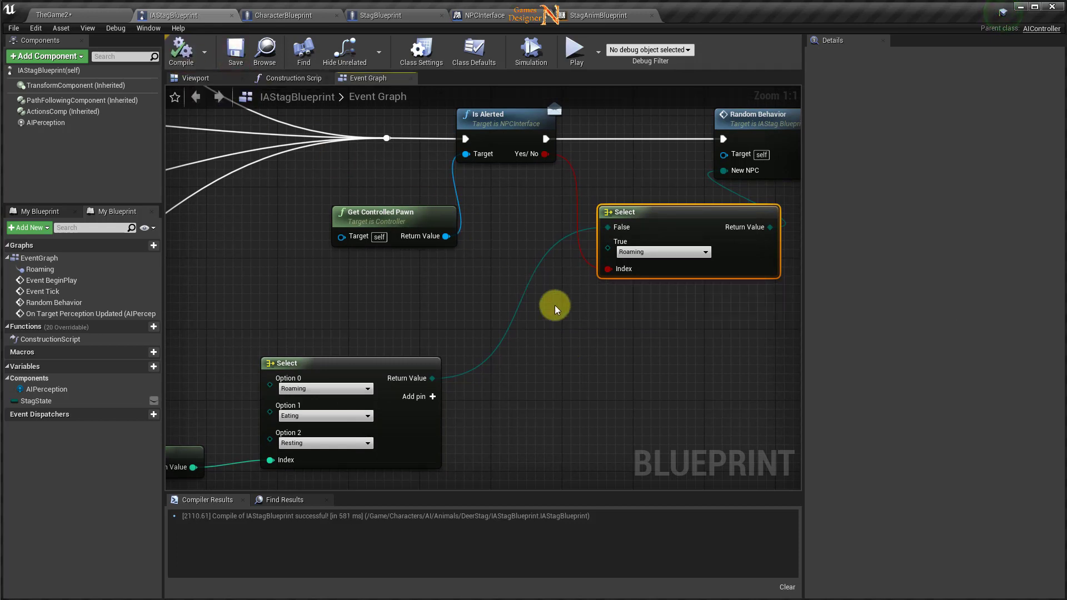
right_drag(555, 307, 369, 368)
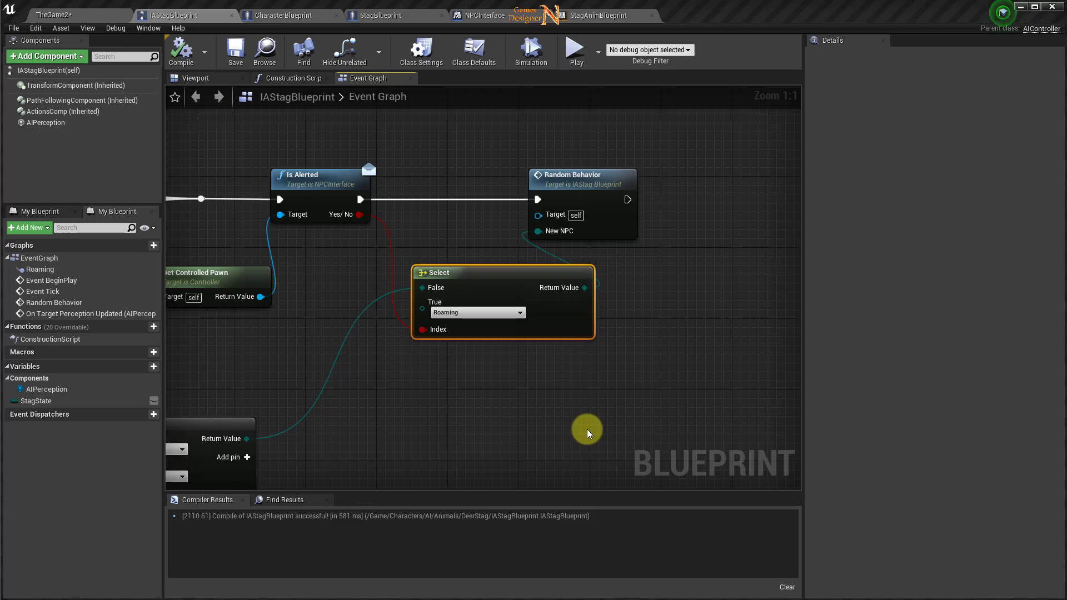
Step: Zoom out, pan to the On Target Perception Updated event and its Break AIStimulus, and zoom back in
right_drag(394, 385, 588, 298)
scroll(636, 316, down, 5)
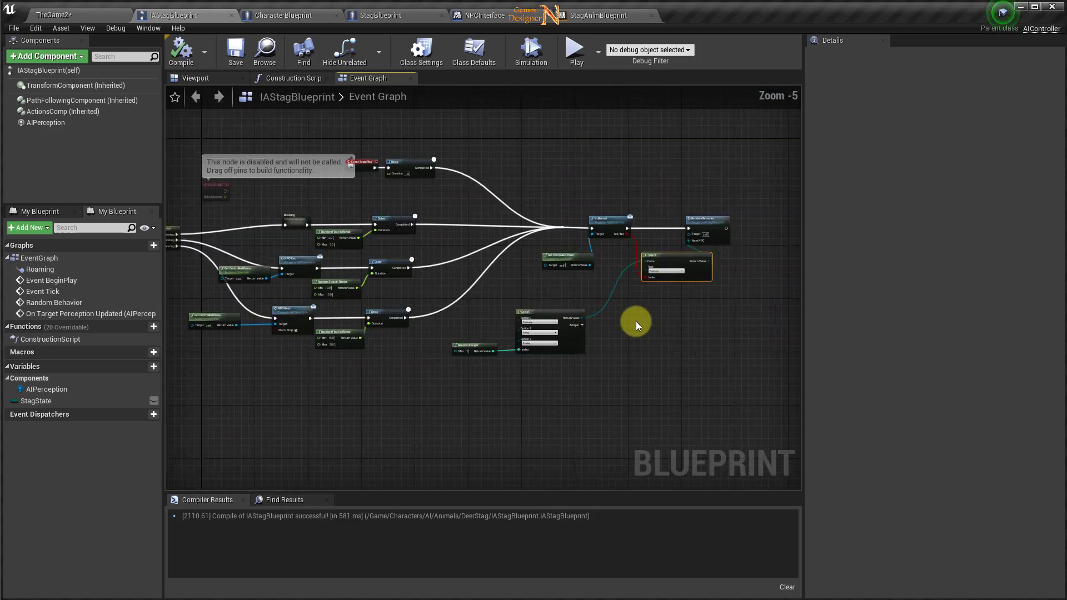
right_drag(435, 386, 653, 250)
scroll(652, 250, up, 2)
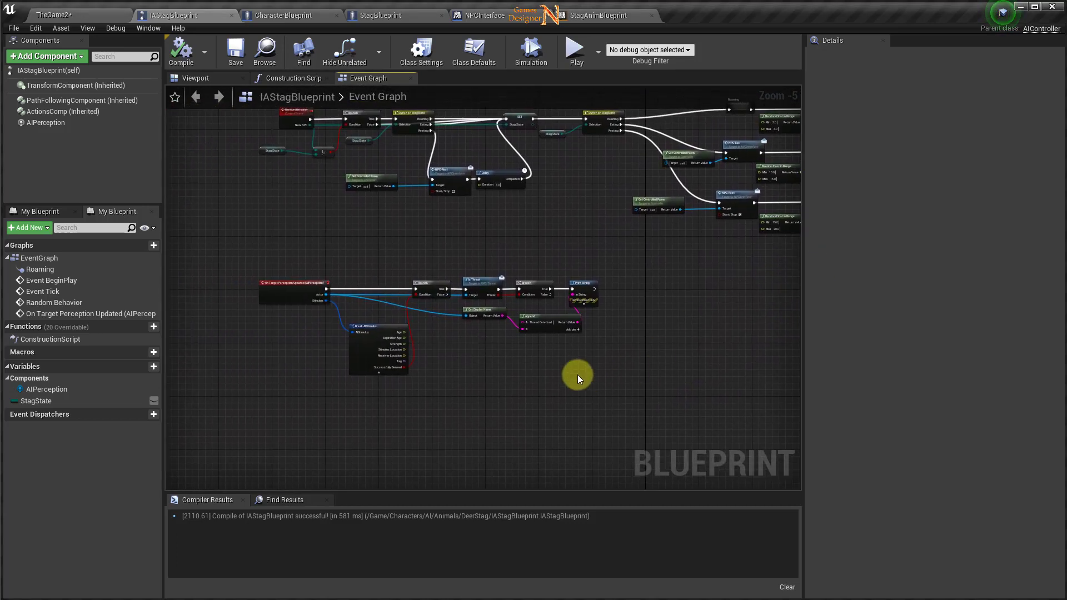
scroll(582, 357, up, 1)
scroll(544, 352, up, 1)
right_drag(543, 352, 676, 367)
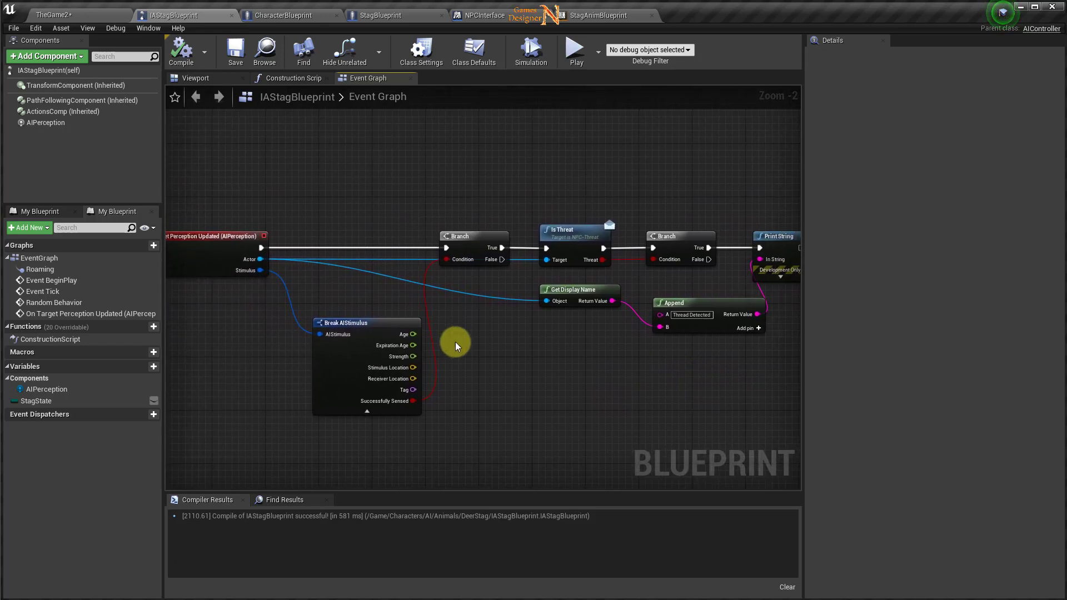
scroll(239, 331, up, 1)
right_drag(239, 332, 28, 378)
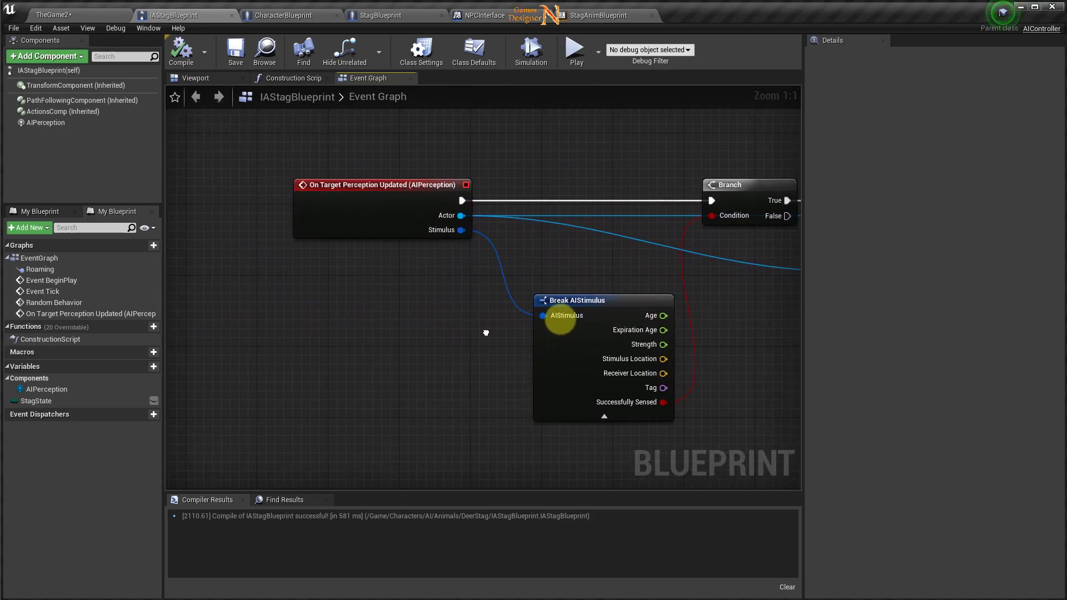
right_drag(588, 398, 328, 367)
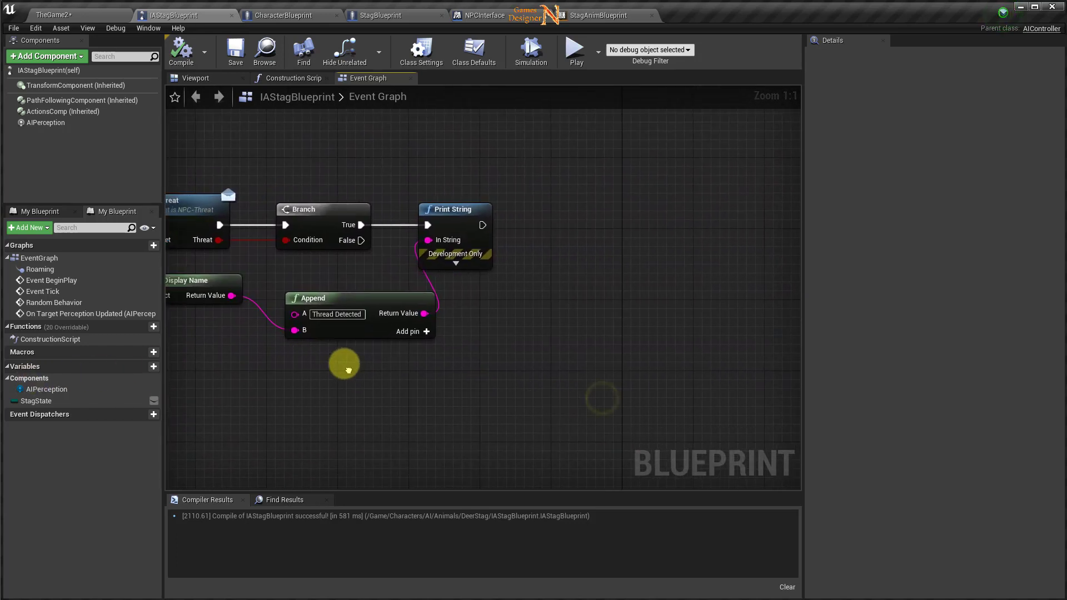
Step: Add a Get Controlled Pawn node and a Report Threat (Message) call from its Return Value
right_click(466, 362)
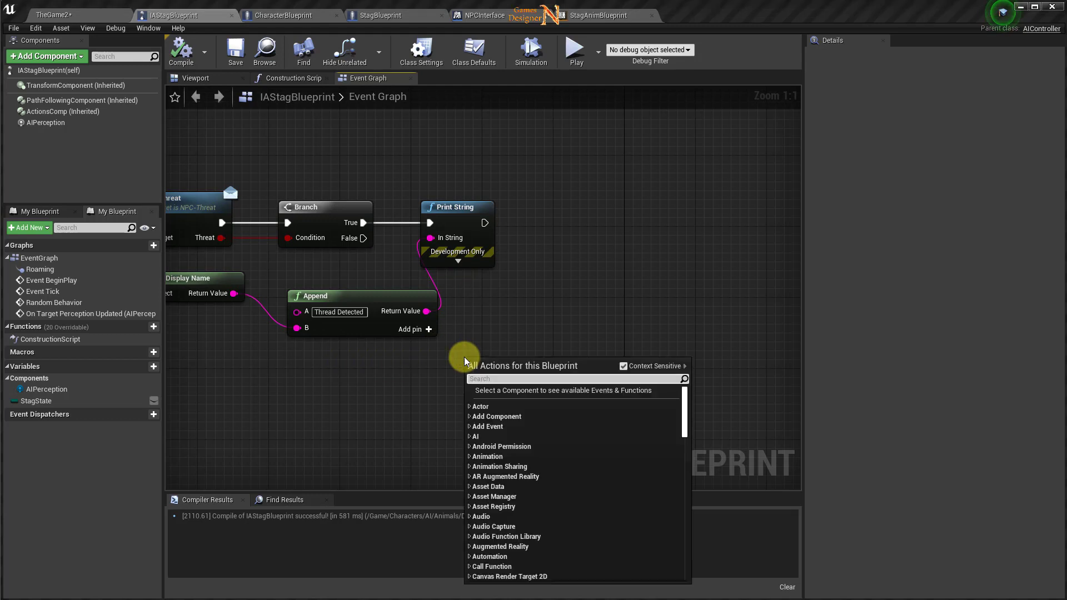
text(get contro)
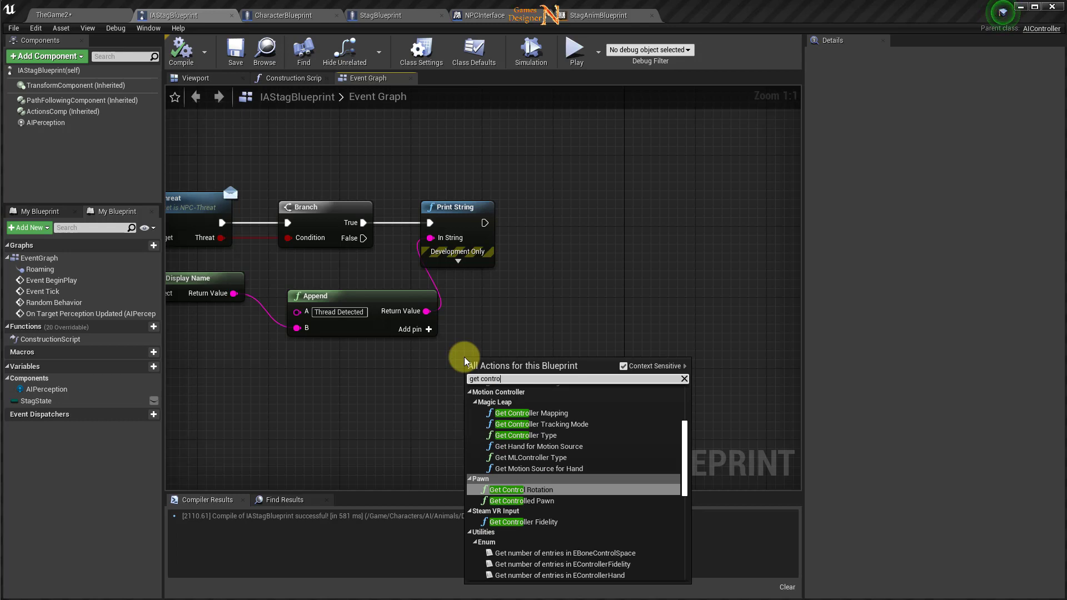
click(525, 501)
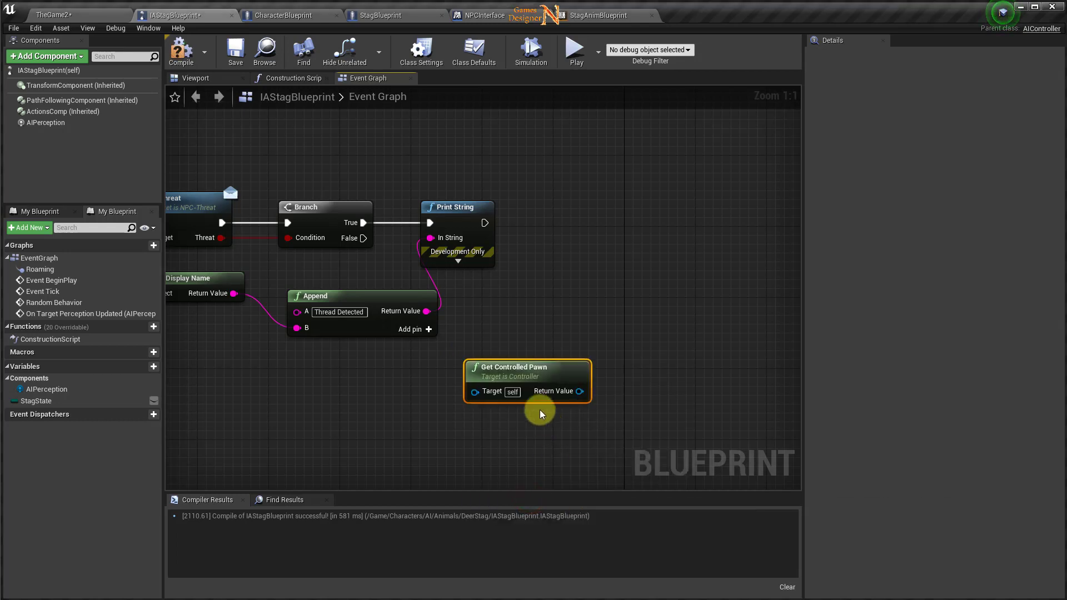
mouse_move(499, 381)
mouse_down()
mouse_move(445, 399)
mouse_move(589, 354)
mouse_up()
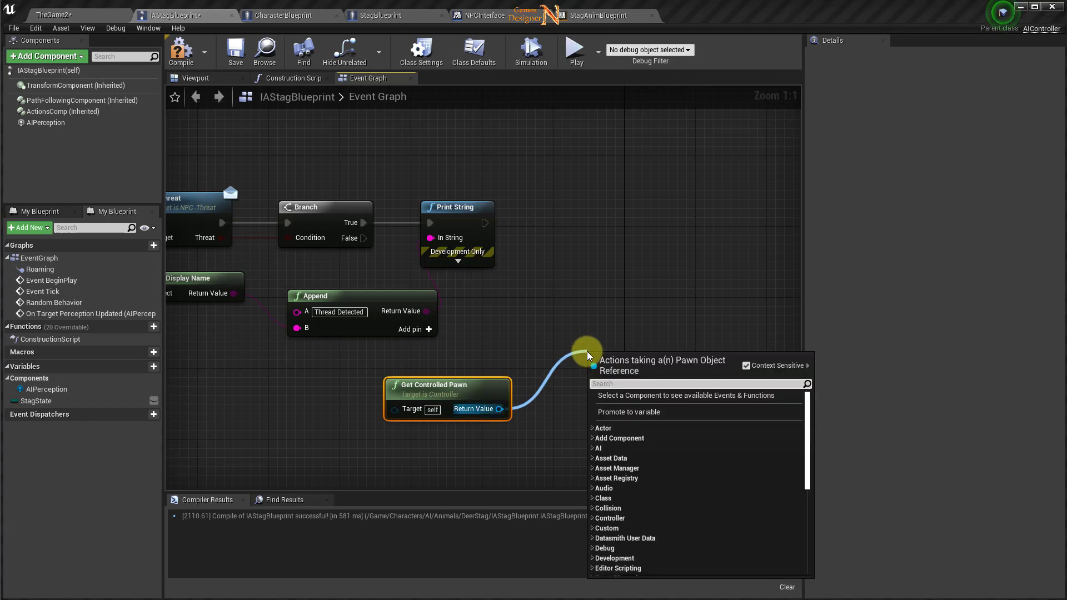
text(report)
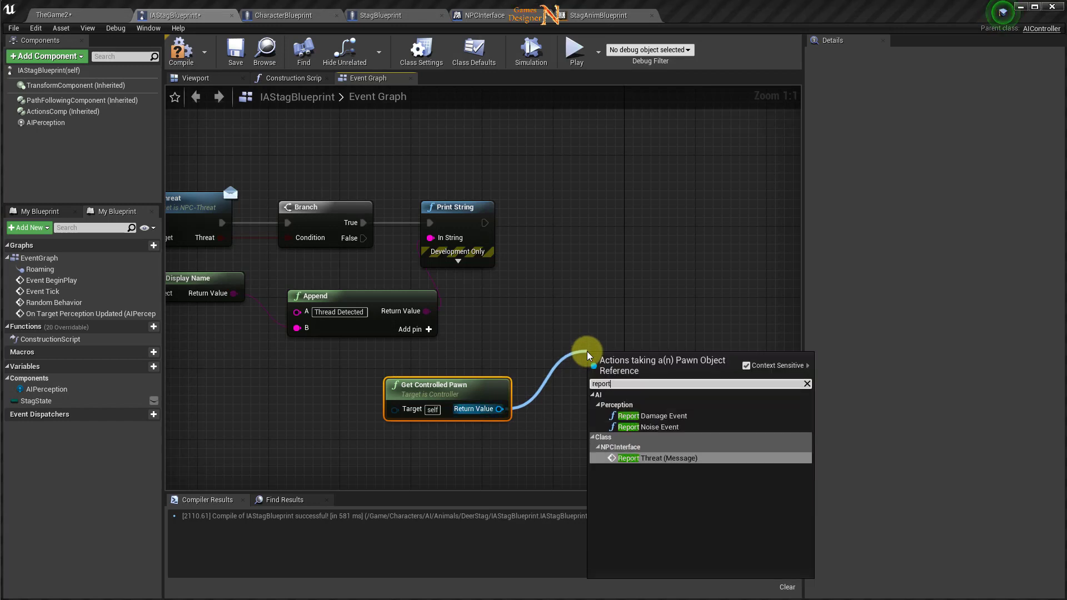
click(670, 457)
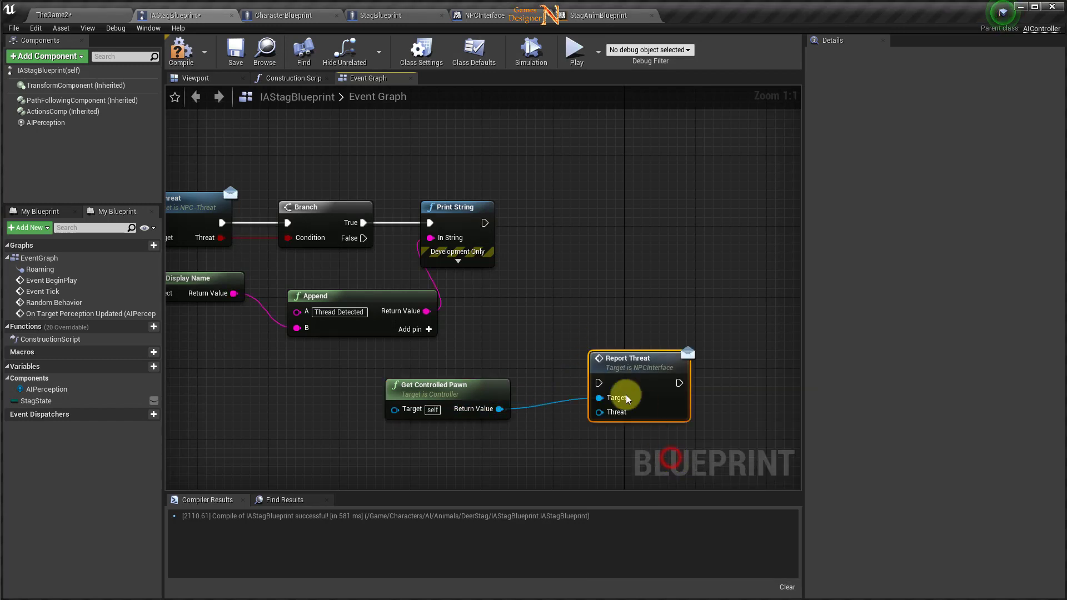
drag(637, 376, 610, 206)
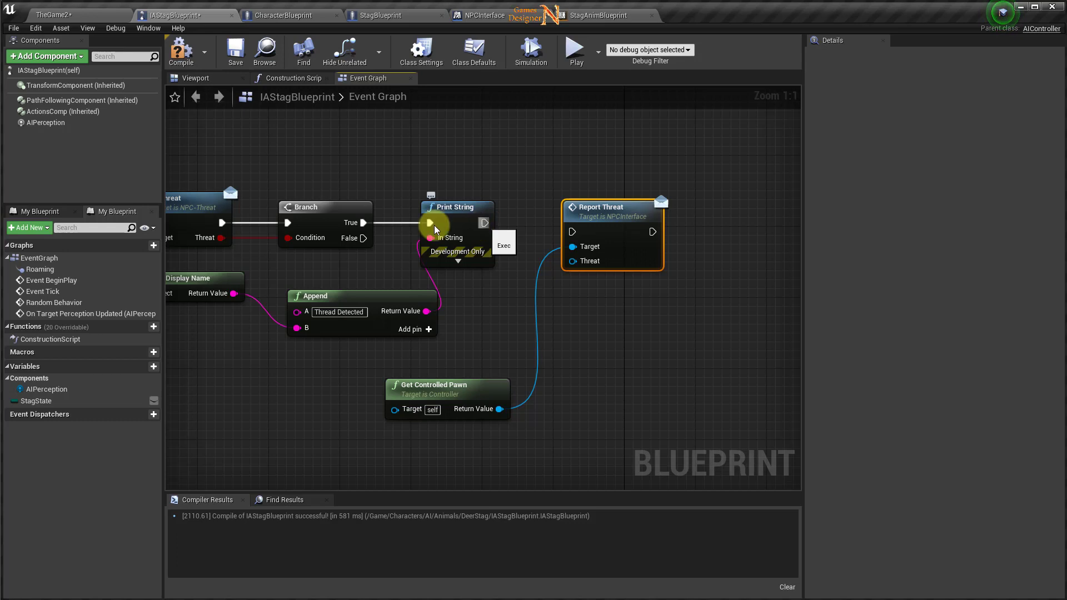
Step: Run Report Threat after Print String and feed the perceived Actor into its Threat input
mouse_move(485, 223)
mouse_down()
mouse_move(572, 234)
mouse_move(574, 200)
mouse_up()
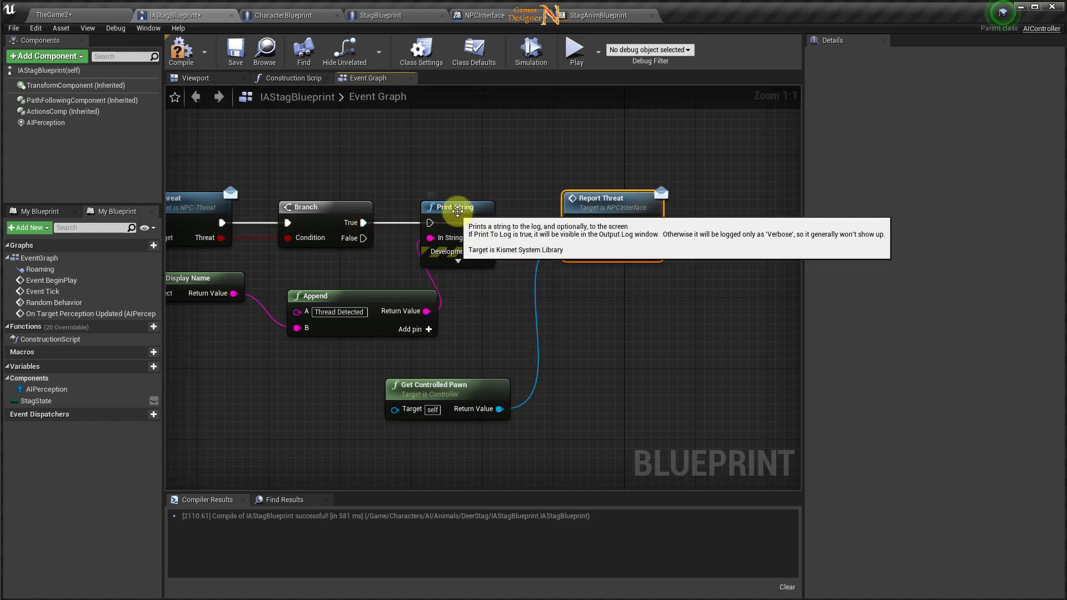
drag(461, 207, 475, 175)
right_drag(300, 356, 430, 336)
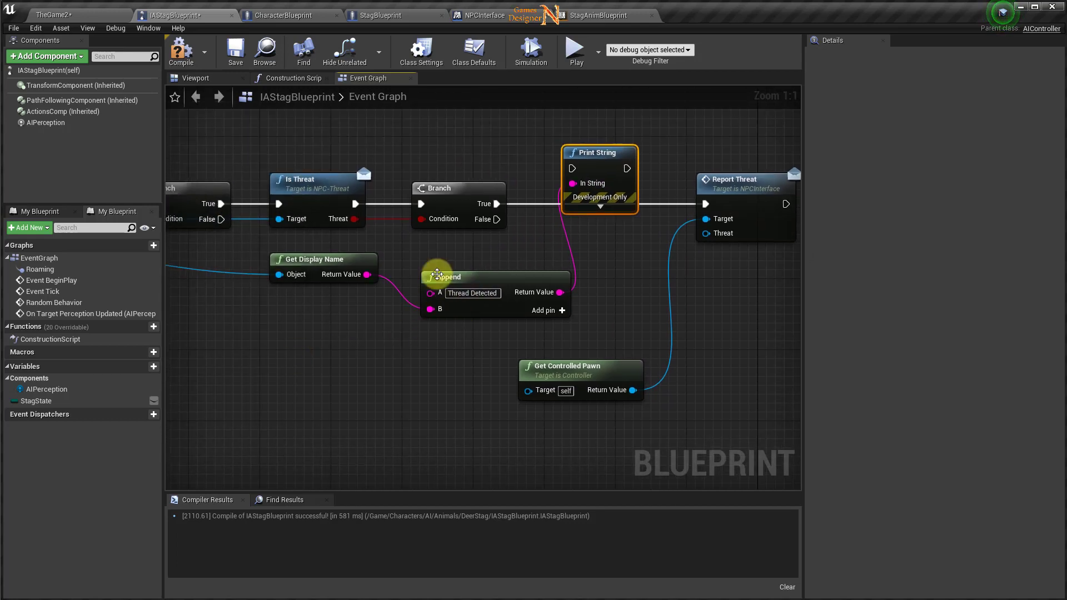
click(466, 192)
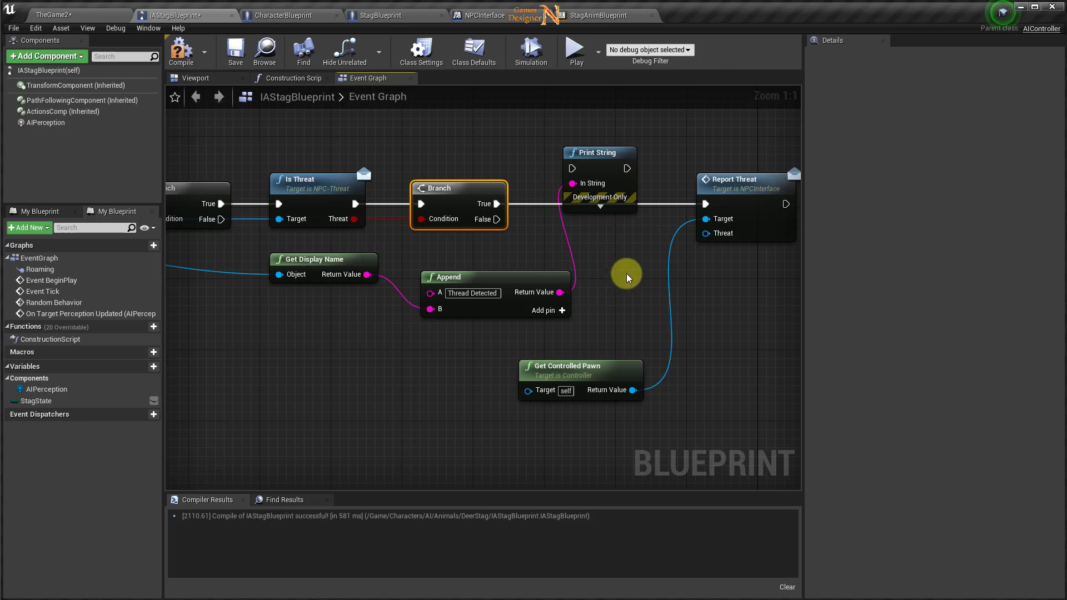
right_drag(642, 277, 571, 255)
drag(556, 147, 634, 183)
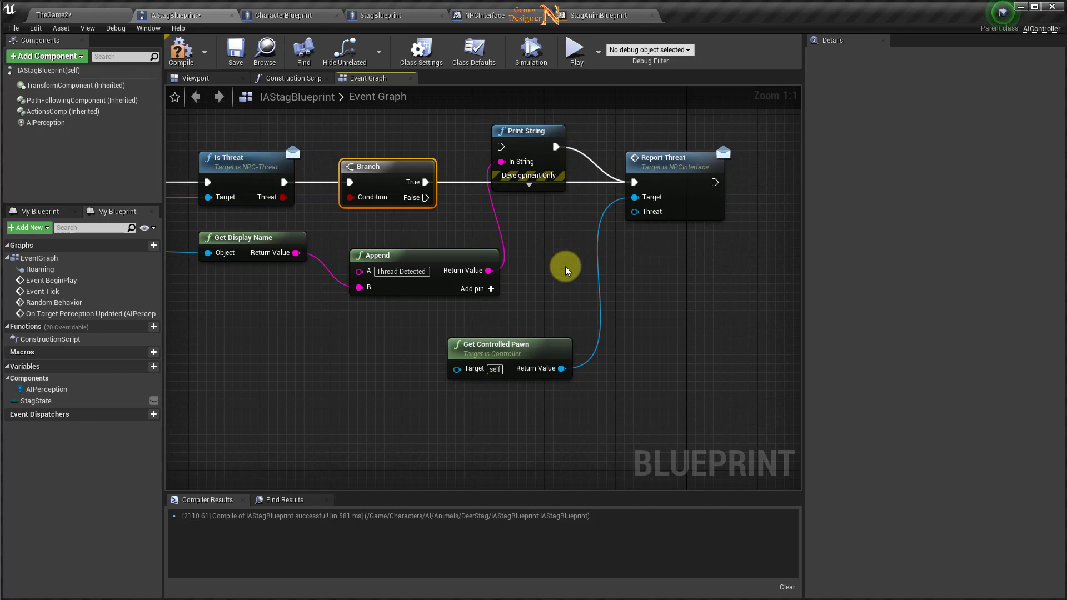
right_drag(565, 267, 643, 233)
right_drag(413, 385, 774, 434)
drag(285, 209, 639, 228)
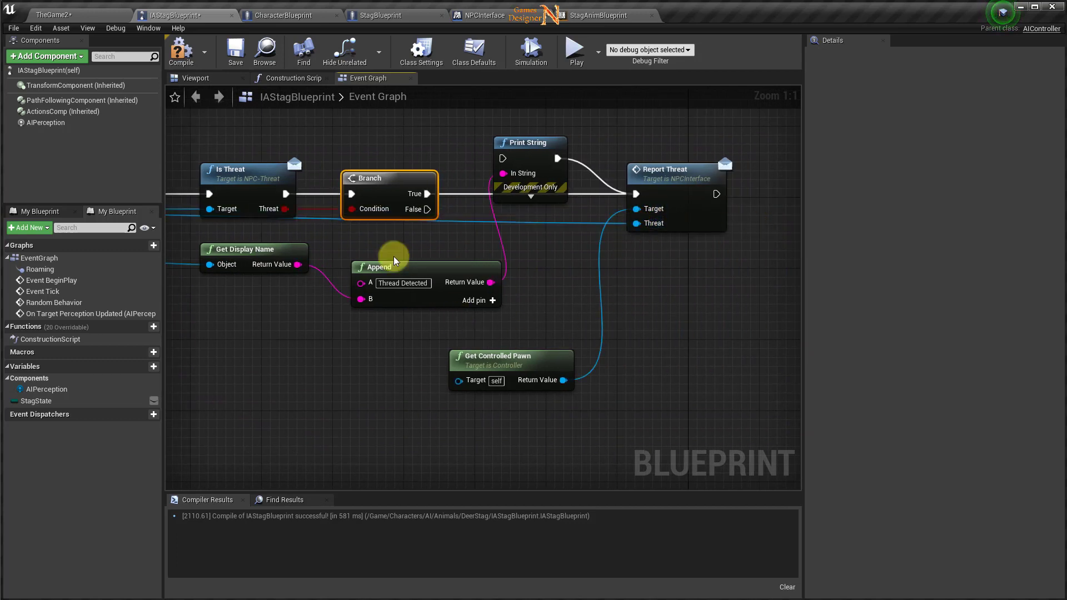
Step: Compile and save IAStagBlueprint, then go back to the TheGame2 level editor
click(189, 62)
click(236, 53)
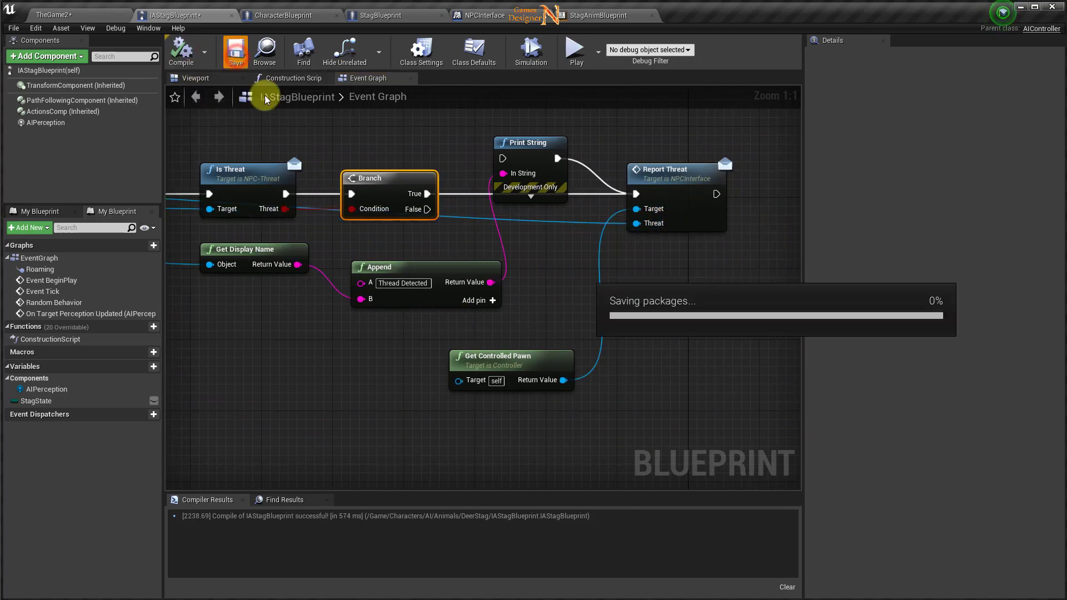
right_drag(442, 417, 356, 431)
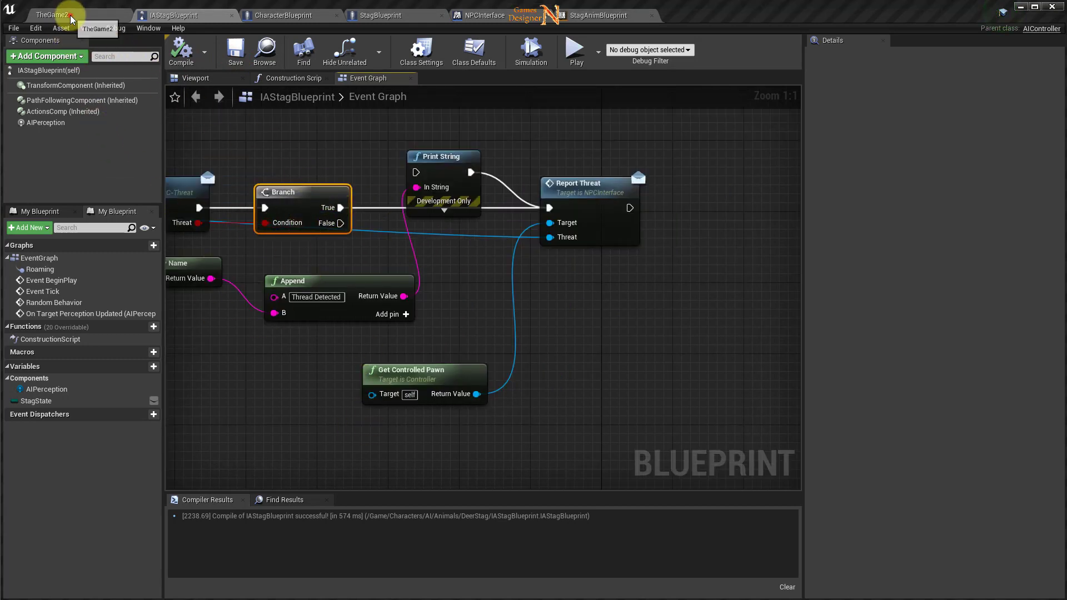
drag(71, 20, 178, 17)
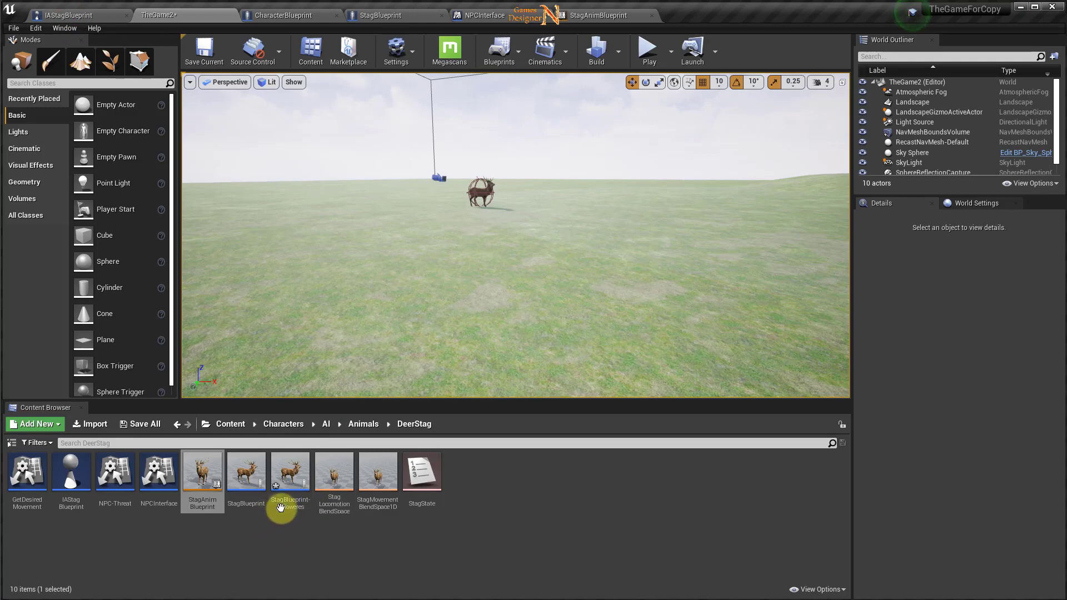
Step: Open StagBlueprint-Followeres and implement the Report Threat interface function as an event
click(294, 488)
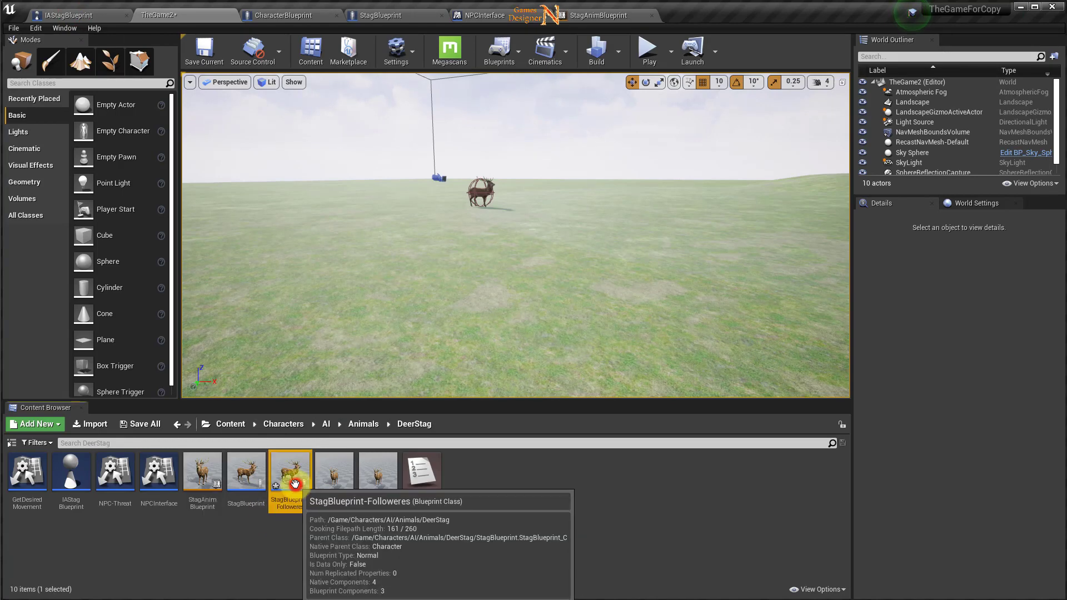
double_click(295, 485)
mouse_move(381, 317)
right_down()
mouse_move(532, 468)
mouse_move(357, 354)
right_up()
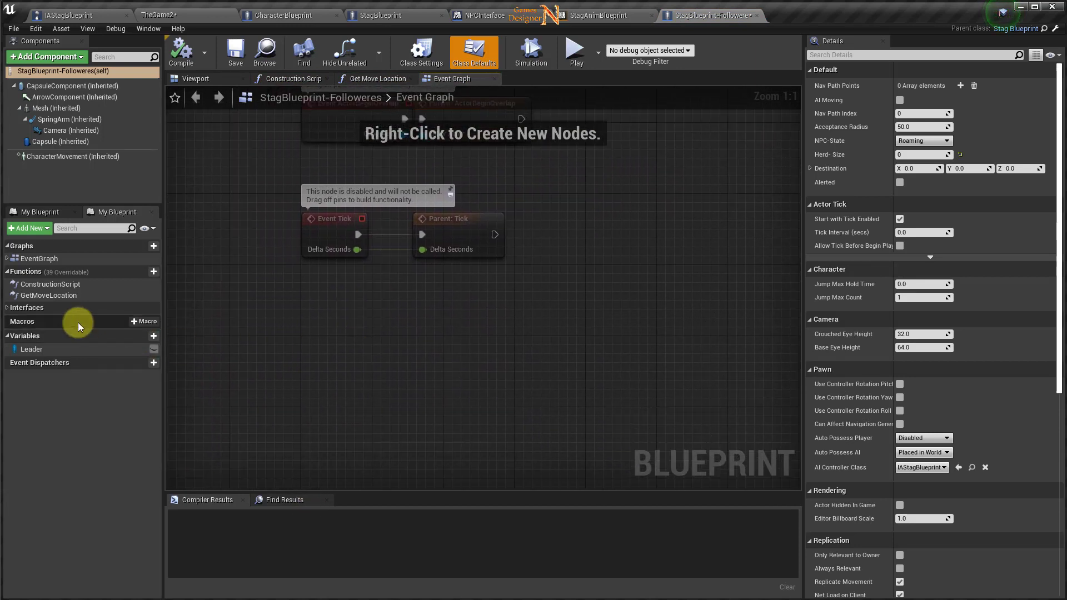
click(8, 309)
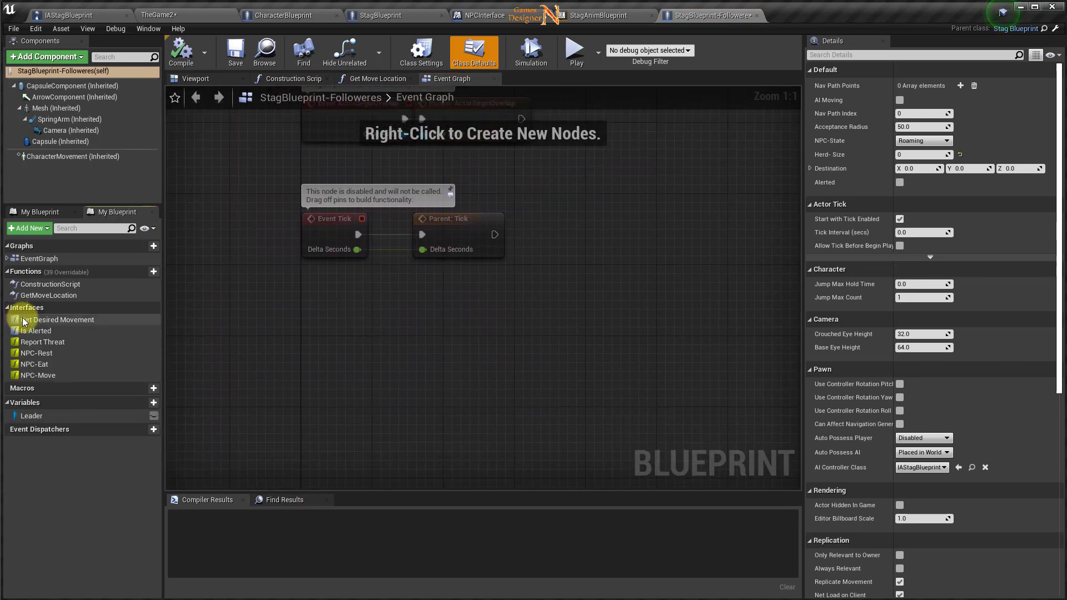
right_click(37, 343)
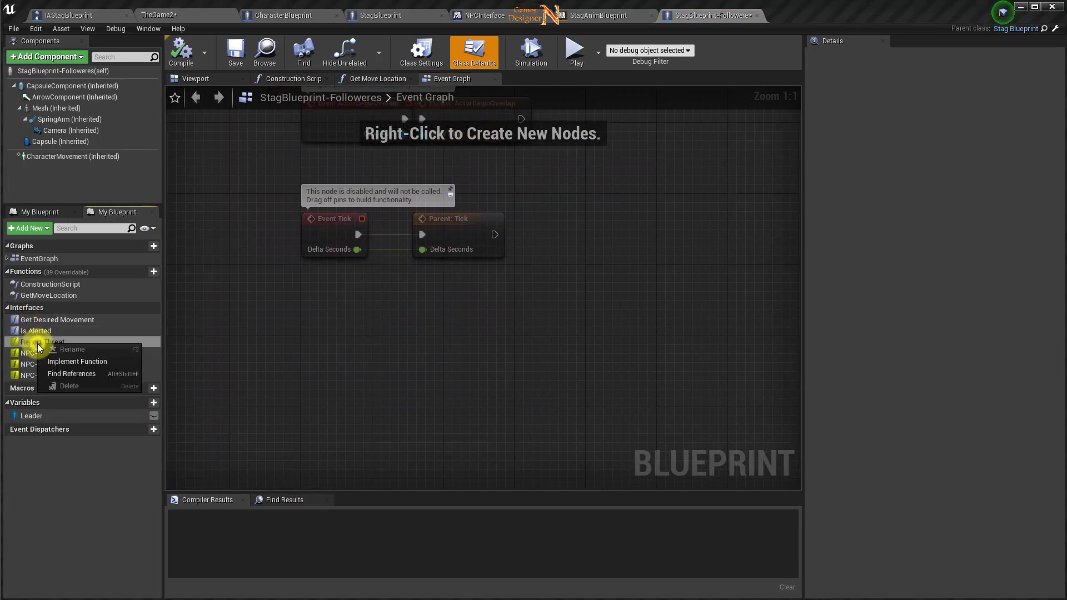
click(68, 364)
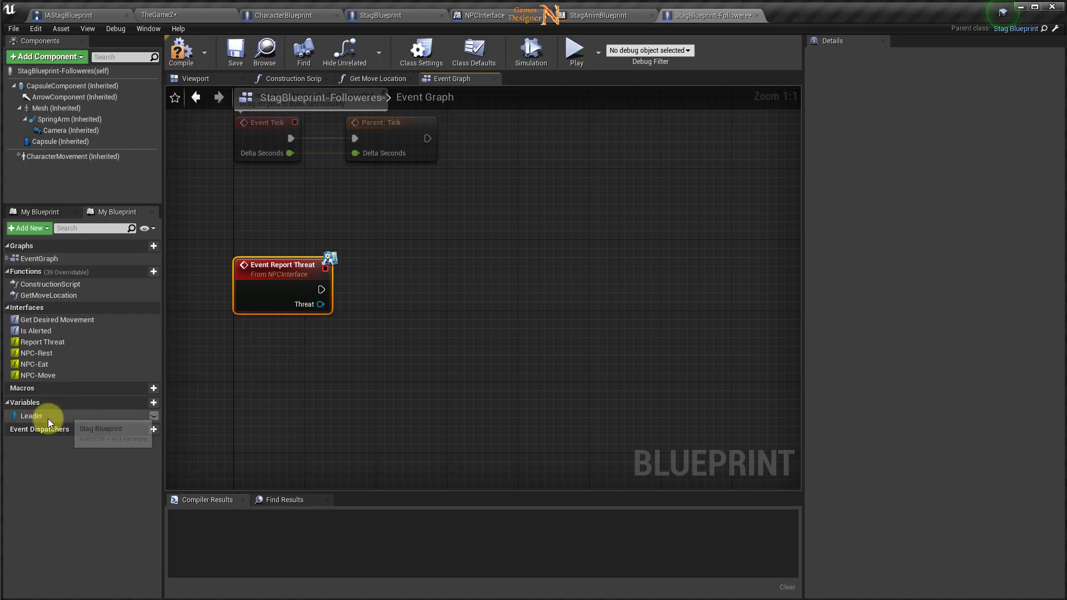
Step: Have Event Report Threat call Report Threat on the Leader variable, passing its Threat along
mouse_move(38, 418)
mouse_down()
mouse_move(299, 350)
mouse_move(419, 296)
mouse_up()
click(322, 364)
text(report)
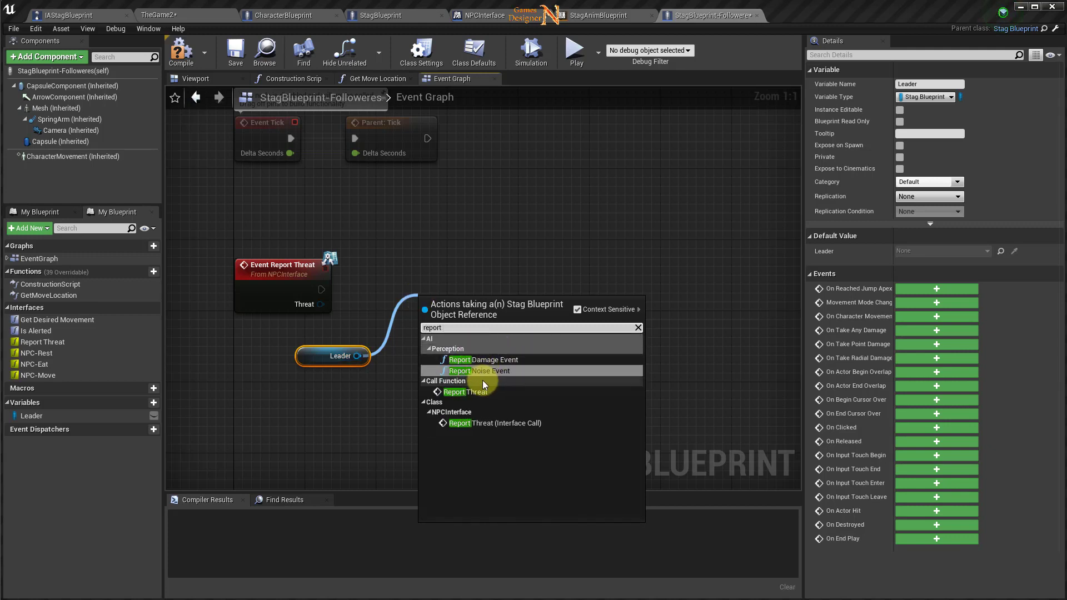
click(468, 393)
drag(481, 316, 481, 282)
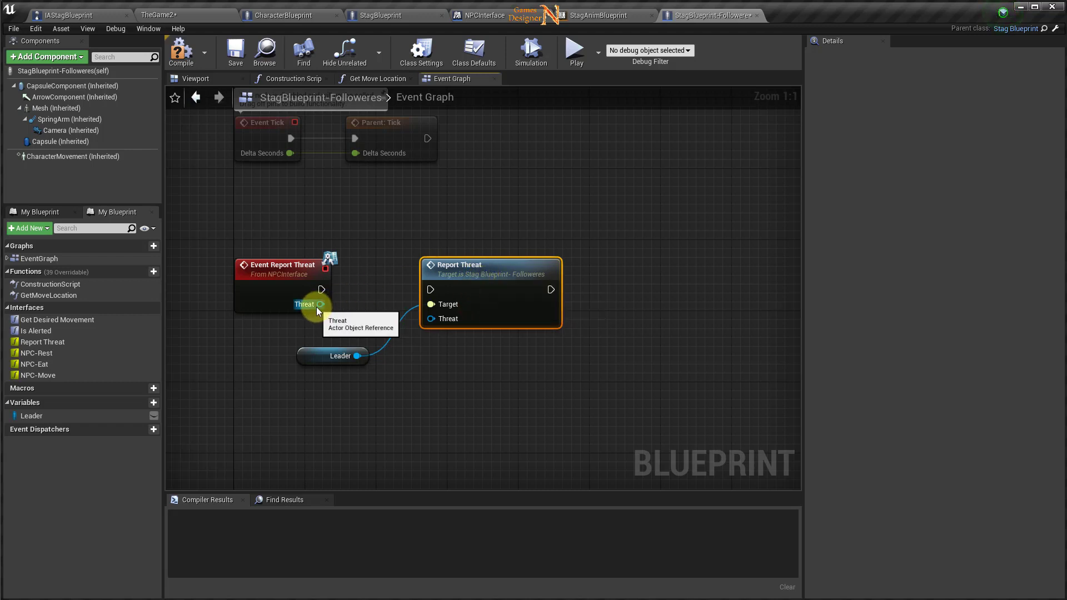
drag(321, 305, 363, 309)
drag(434, 320, 434, 320)
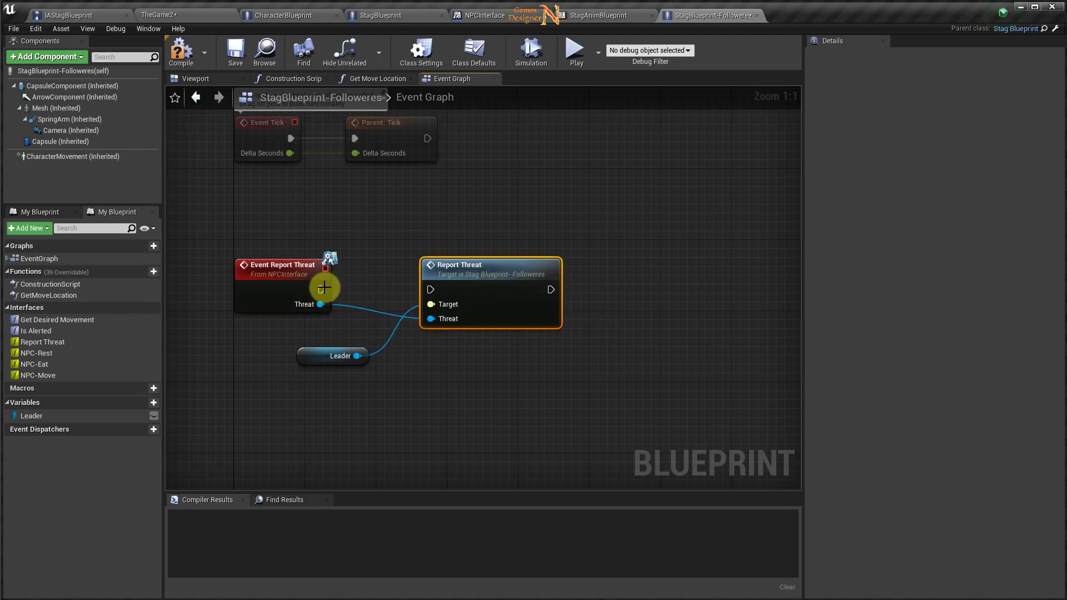
drag(321, 289, 432, 289)
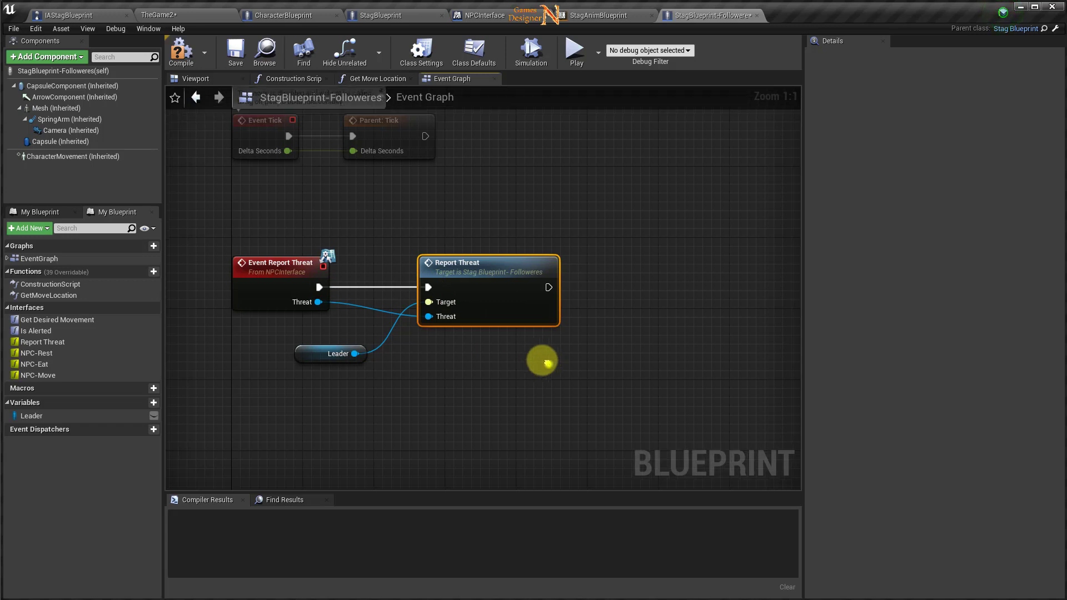
right_drag(544, 360, 512, 345)
Step: Add a Set Alerted node ticked true after the Leader call, then compile
drag(519, 275, 572, 275)
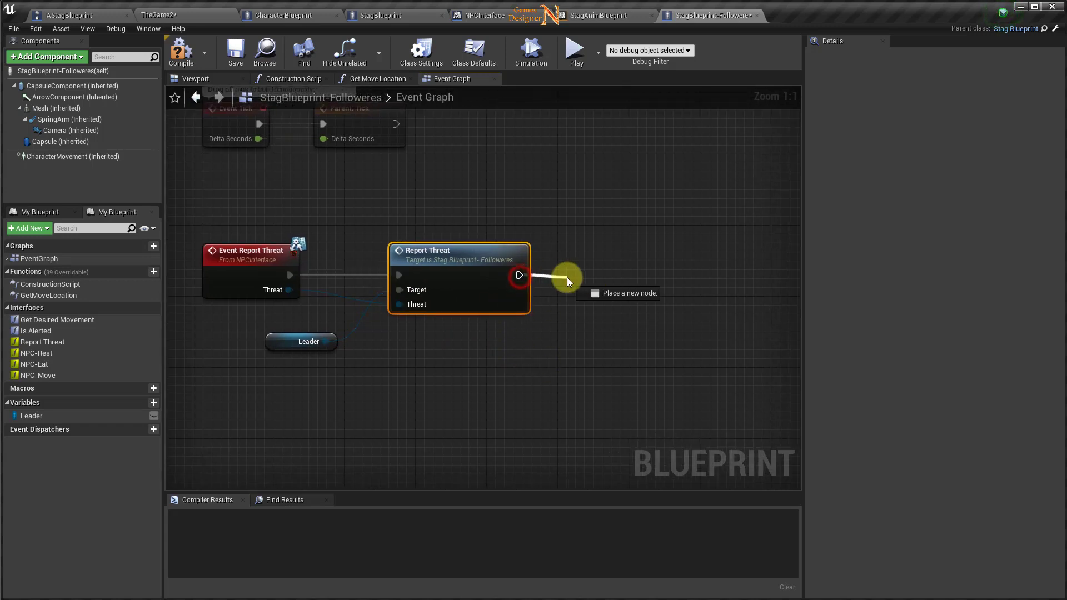
text(s)
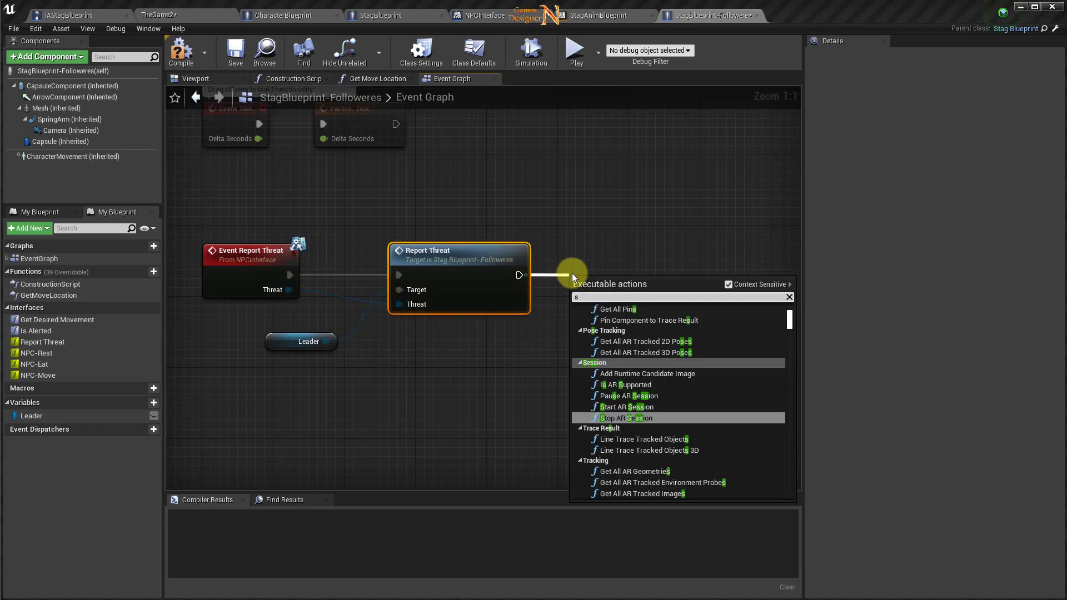
text(et al)
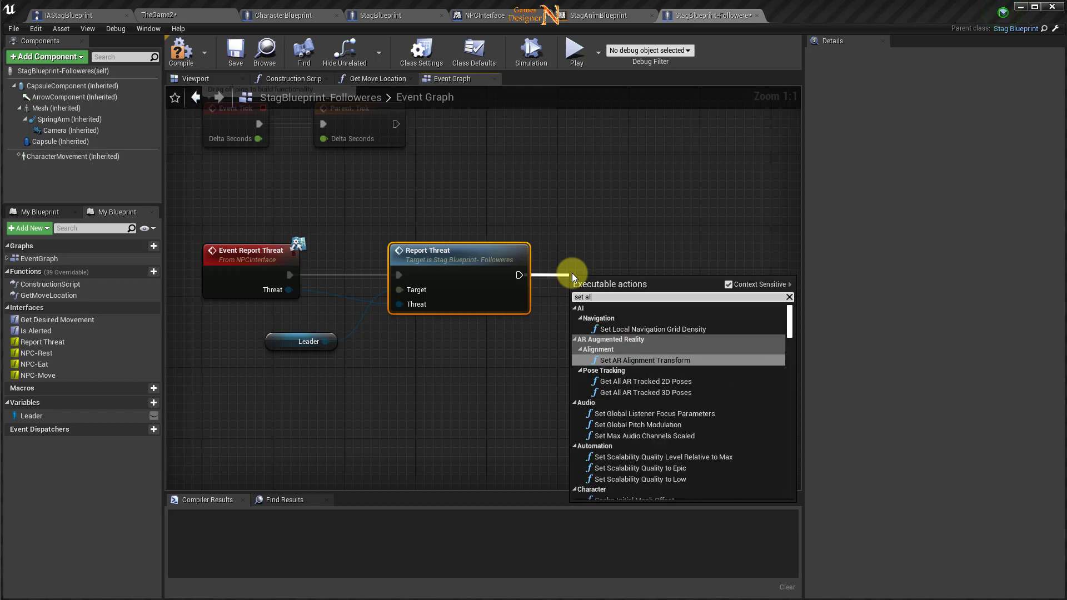
text(er)
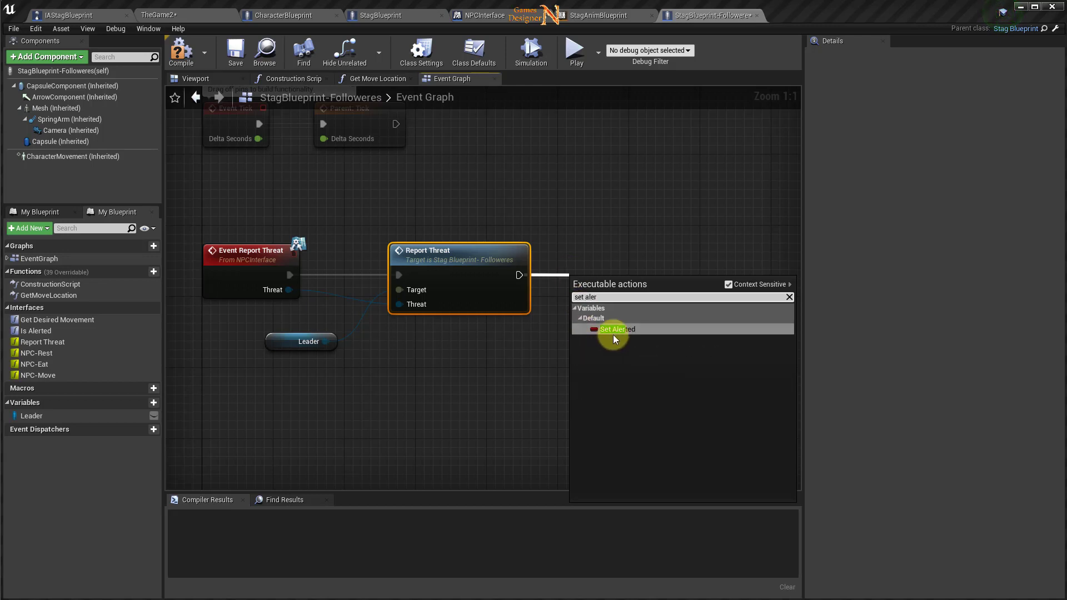
click(614, 331)
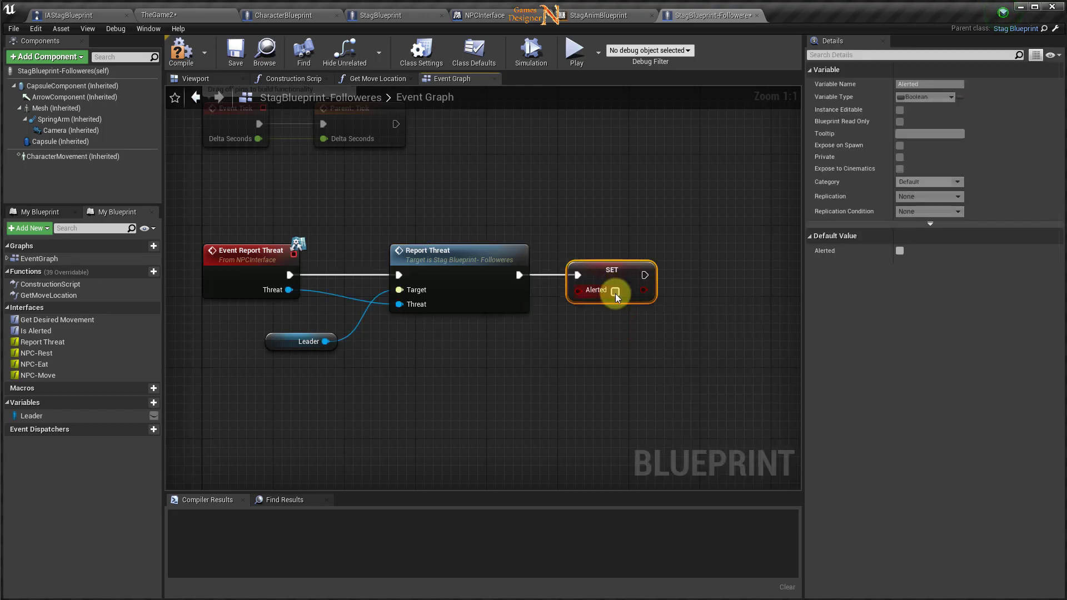
click(616, 292)
click(615, 292)
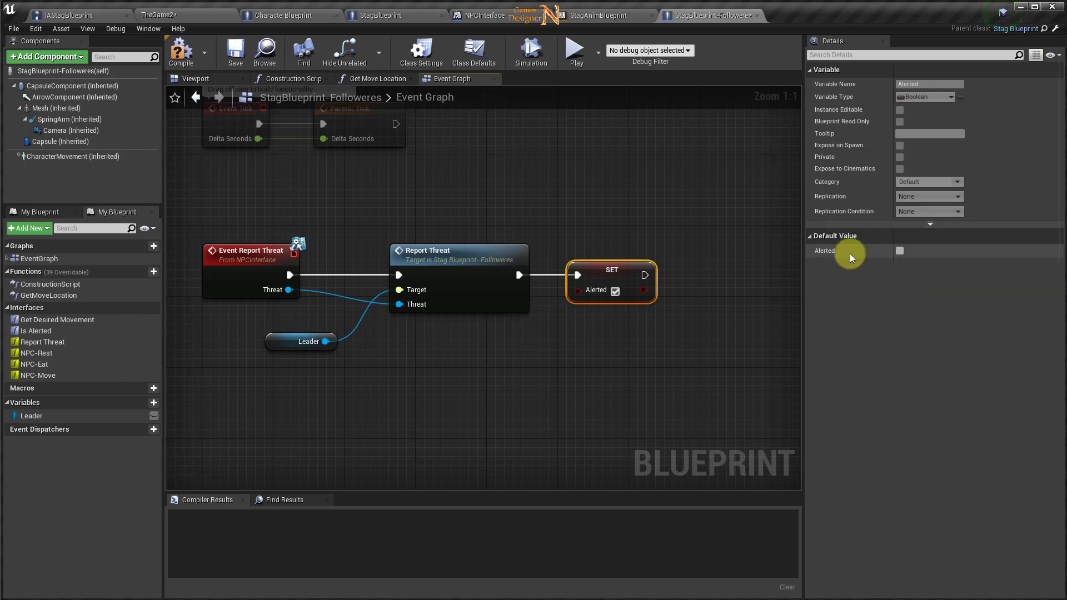
click(220, 58)
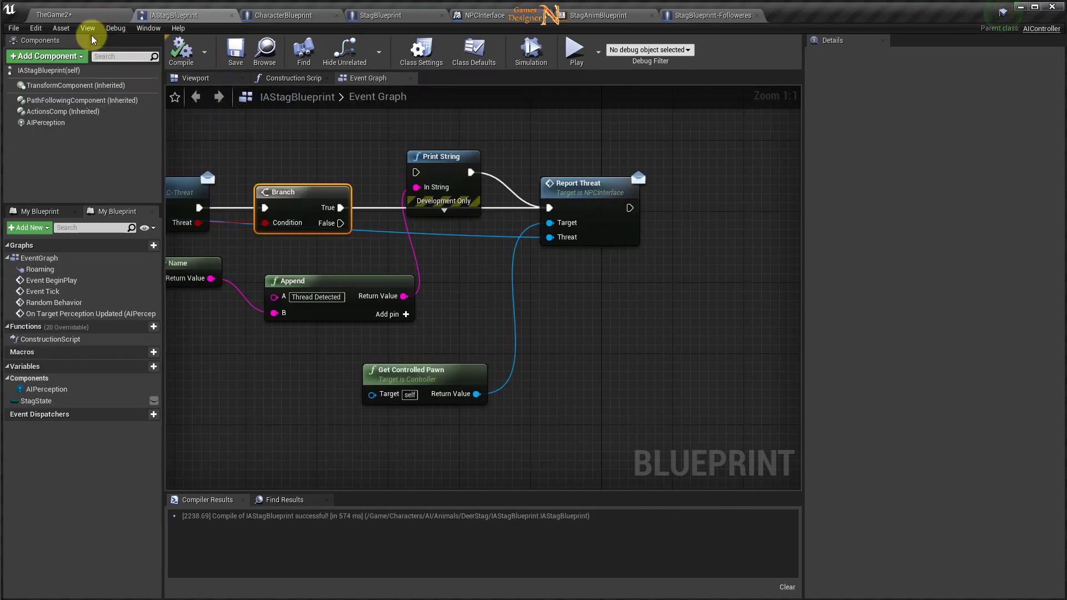
Step: In the TheGame2 level, Save All and confirm saving the TheGame2 map
drag(159, 15, 83, 15)
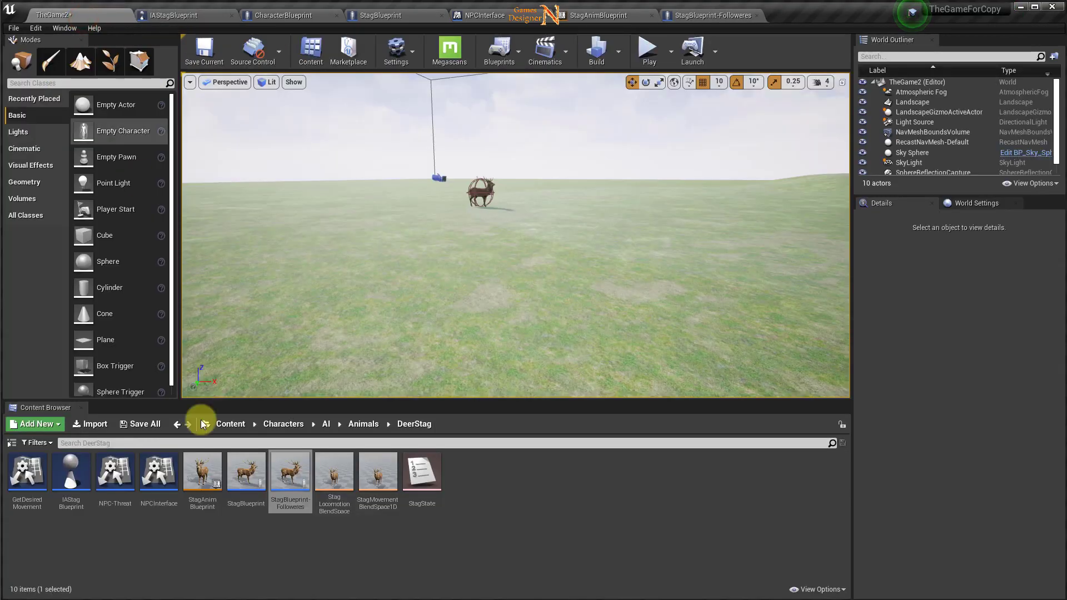
click(145, 426)
click(872, 418)
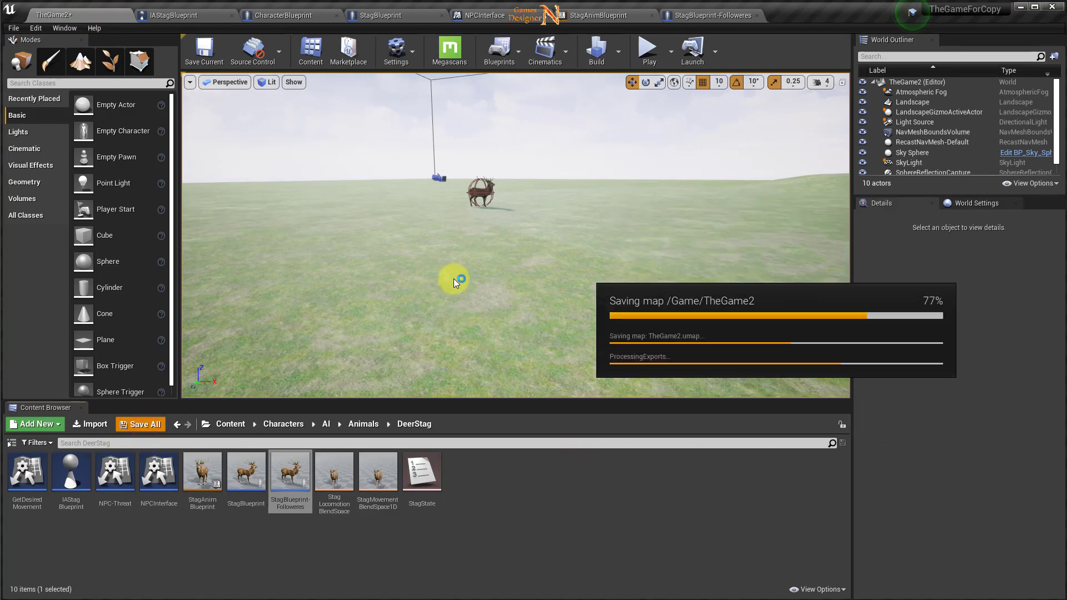
right_drag(453, 278, 441, 405)
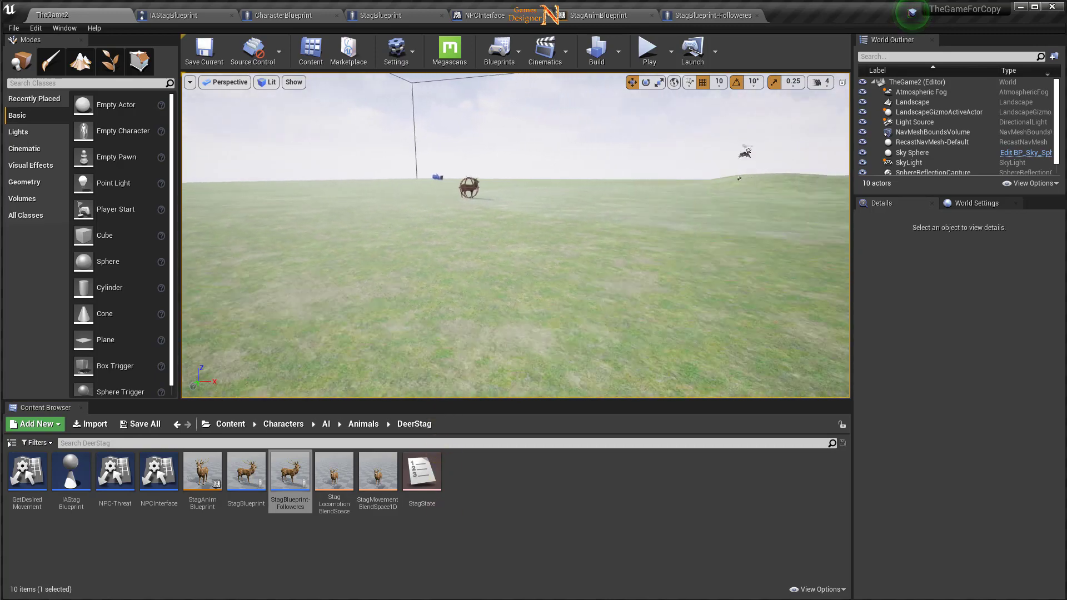
right_drag(454, 279, 484, 266)
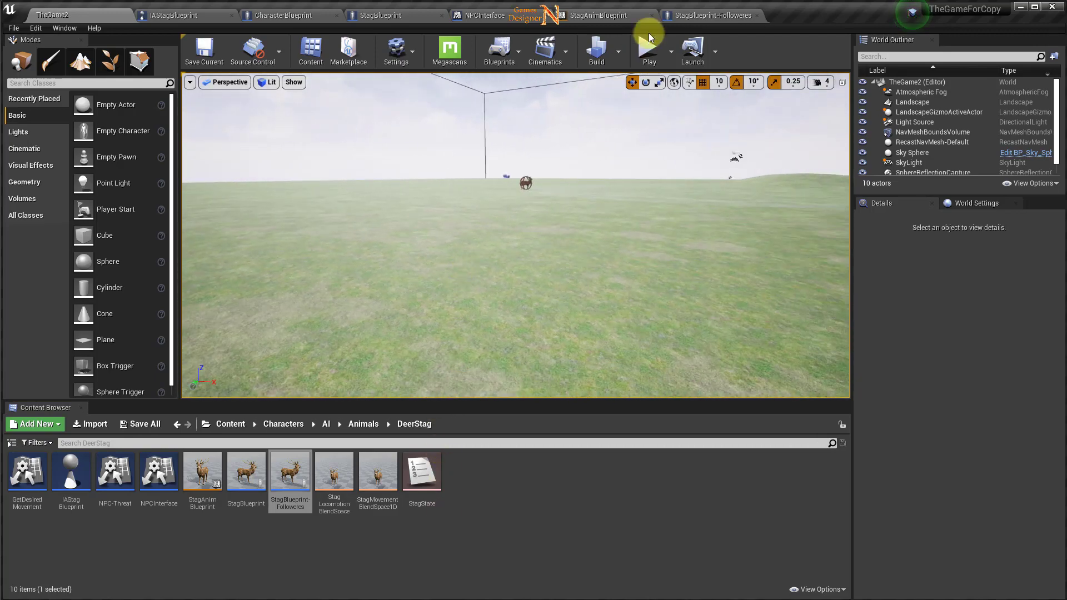
Step: Play the level, walk toward the deer herd, exit, and read the Accessed None Thread error
click(647, 48)
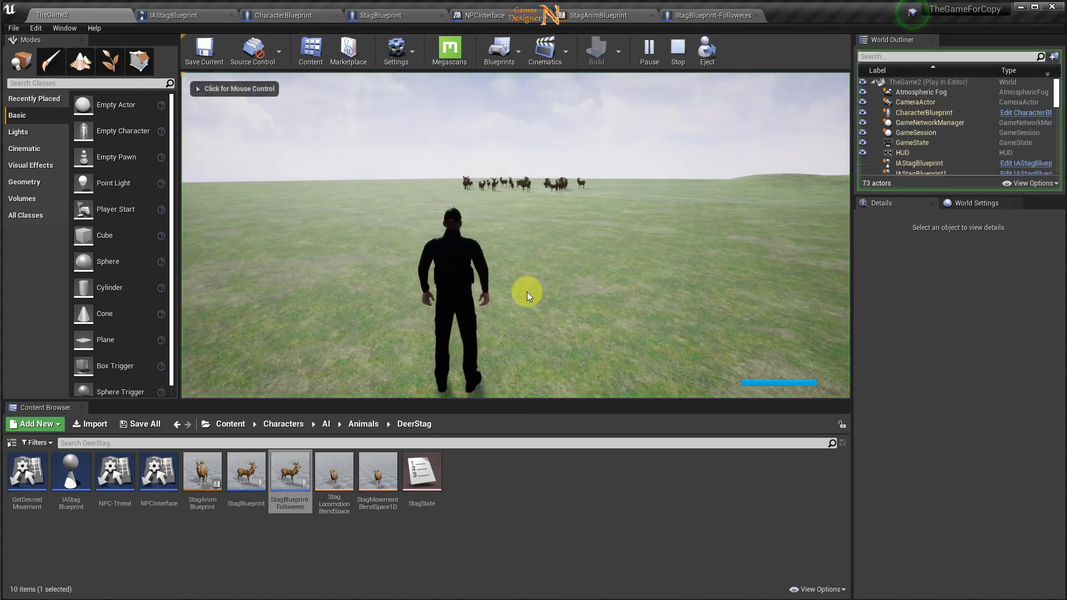
click(527, 292)
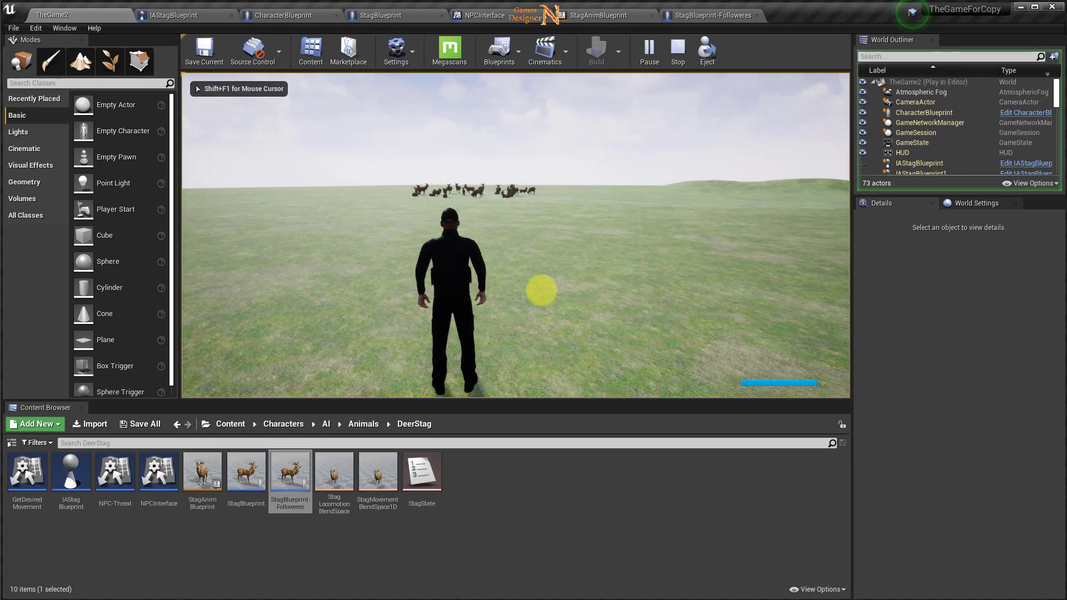
key(w)
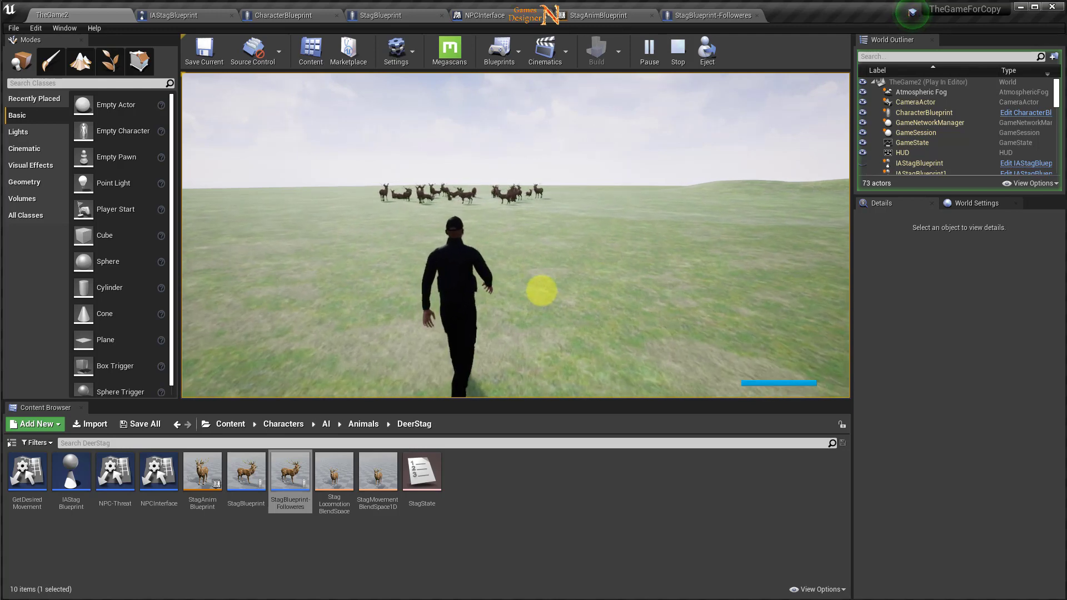
key(a)
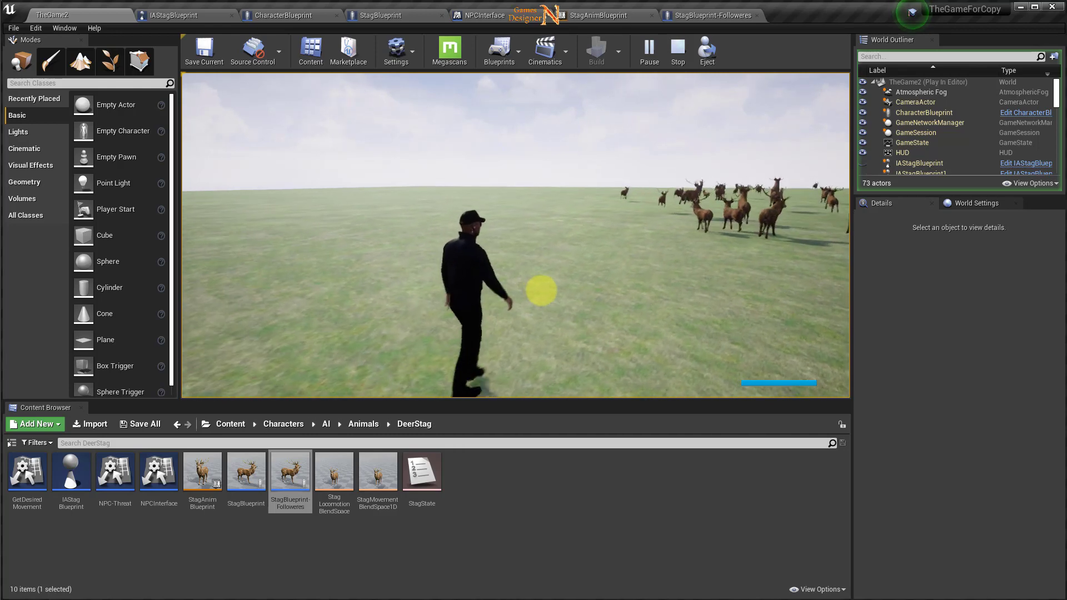
key(w)
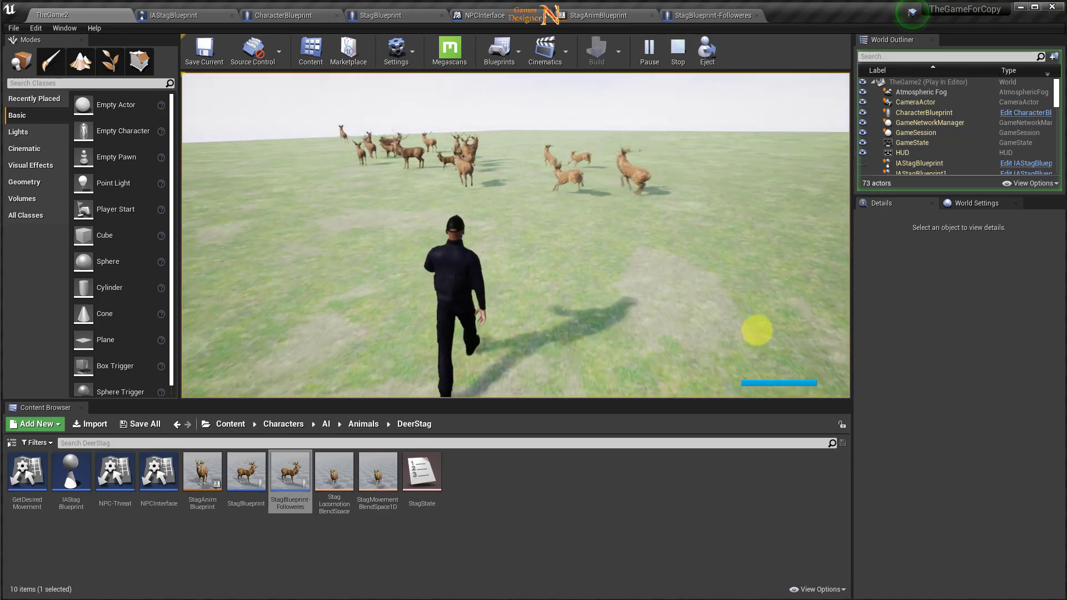
key(Escape)
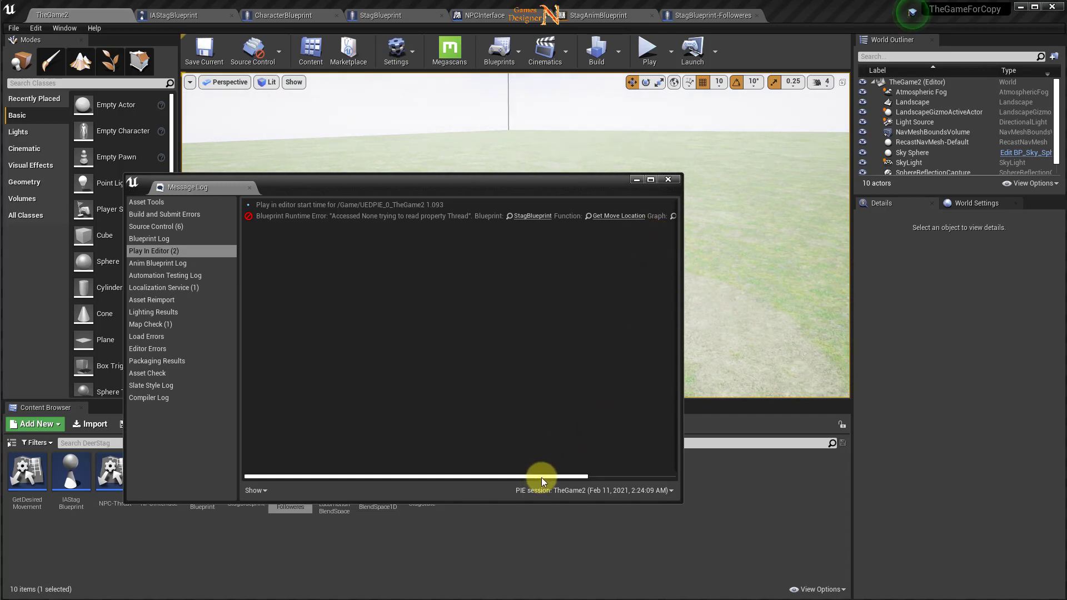
drag(542, 478, 640, 476)
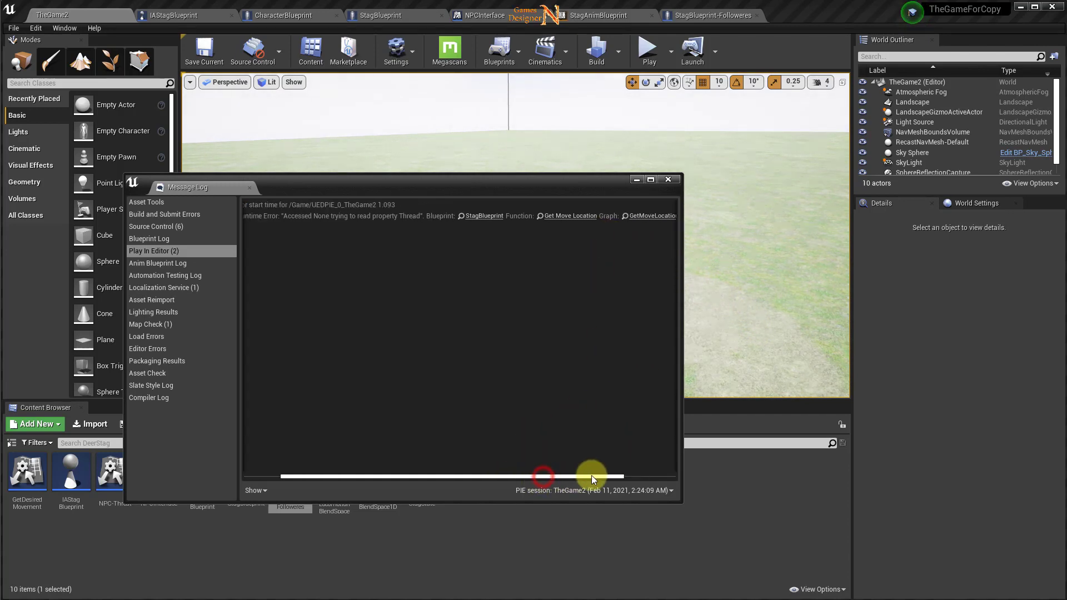
Step: In StagBlueprint's Report Threat chain, rewire so SET Thread runs before SET Alerted and the loop
click(669, 180)
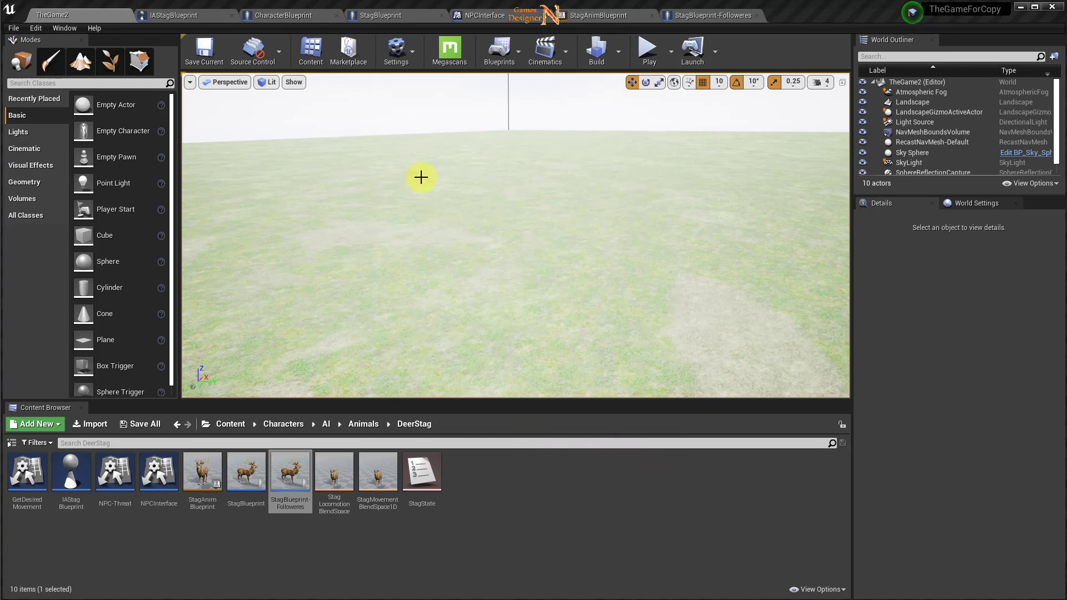
click(392, 15)
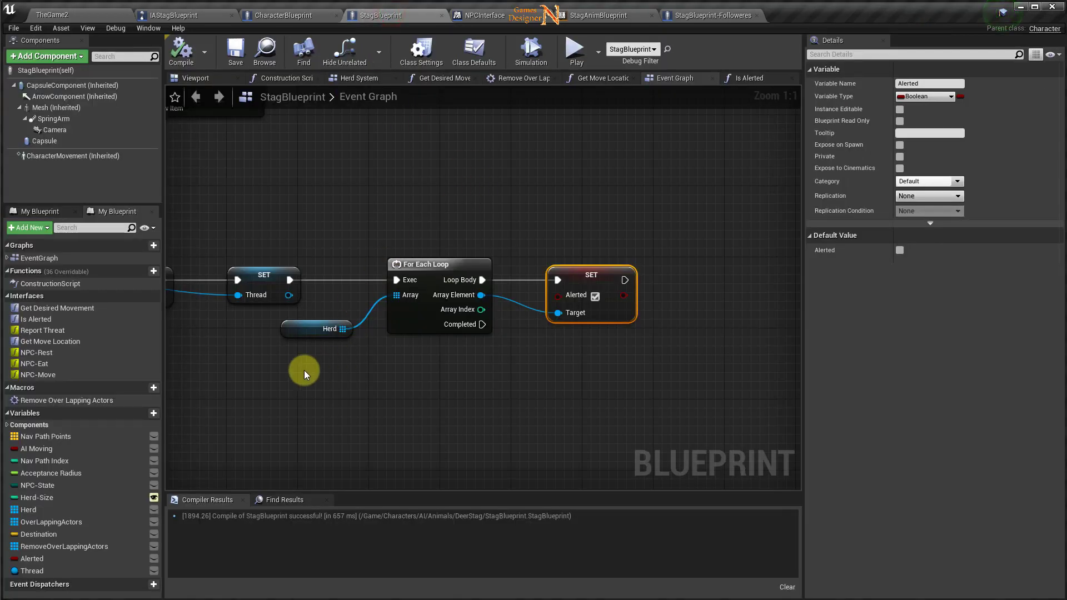
mouse_move(304, 372)
right_down()
mouse_move(541, 332)
mouse_move(513, 328)
right_up()
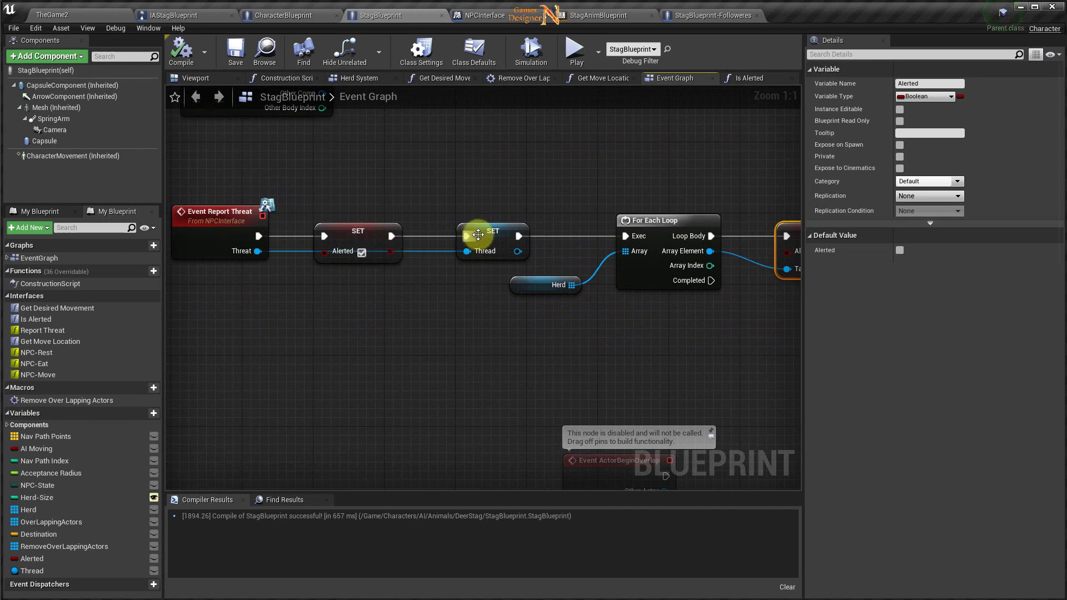
drag(478, 236, 345, 290)
drag(359, 240, 520, 240)
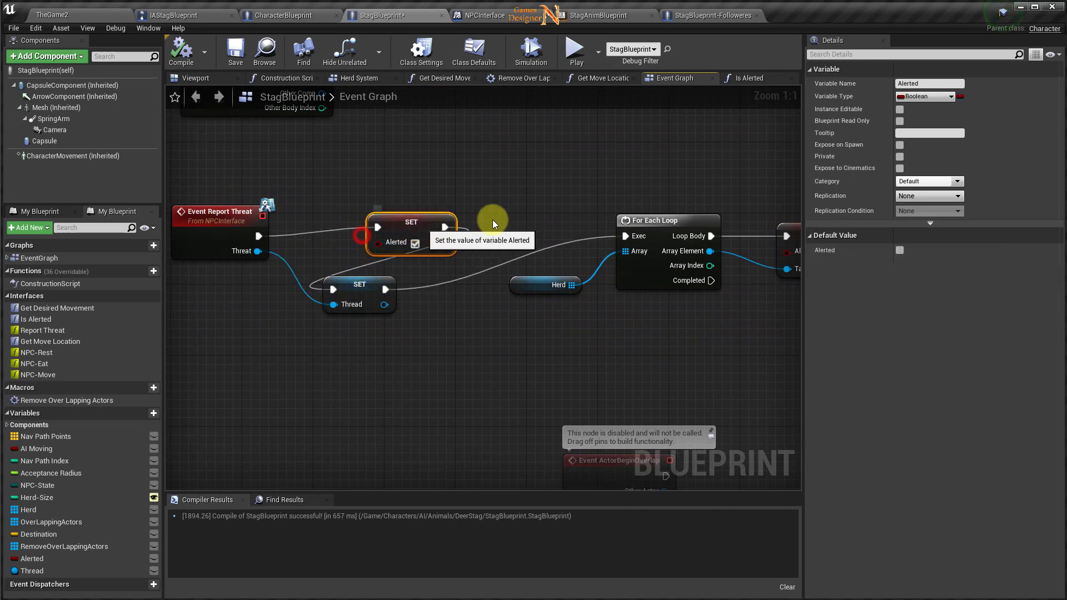
mouse_move(364, 288)
mouse_down()
mouse_move(365, 244)
mouse_move(350, 235)
mouse_up()
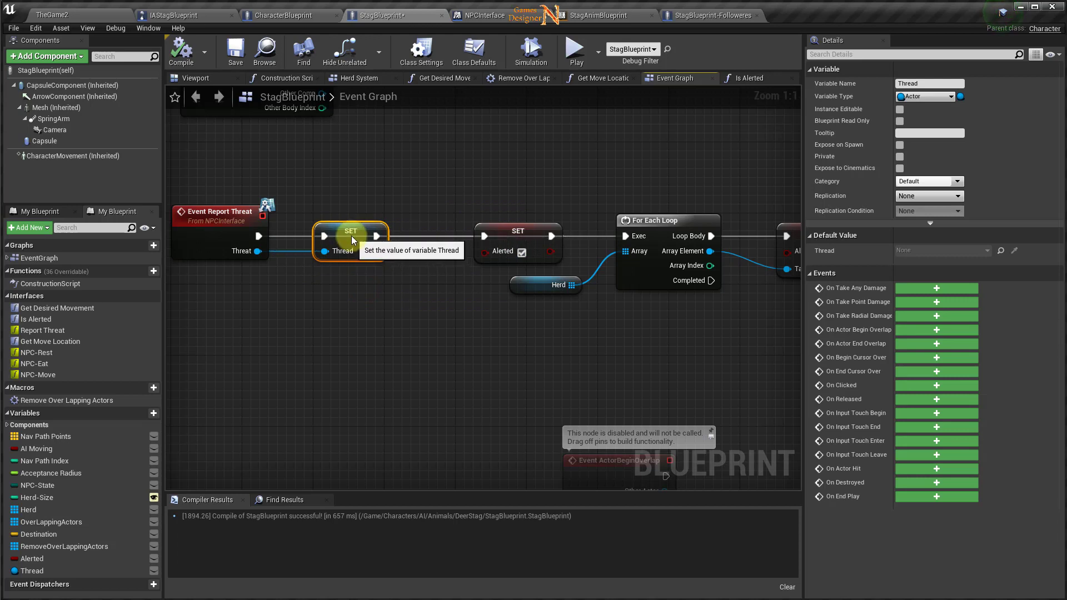
drag(259, 239, 485, 237)
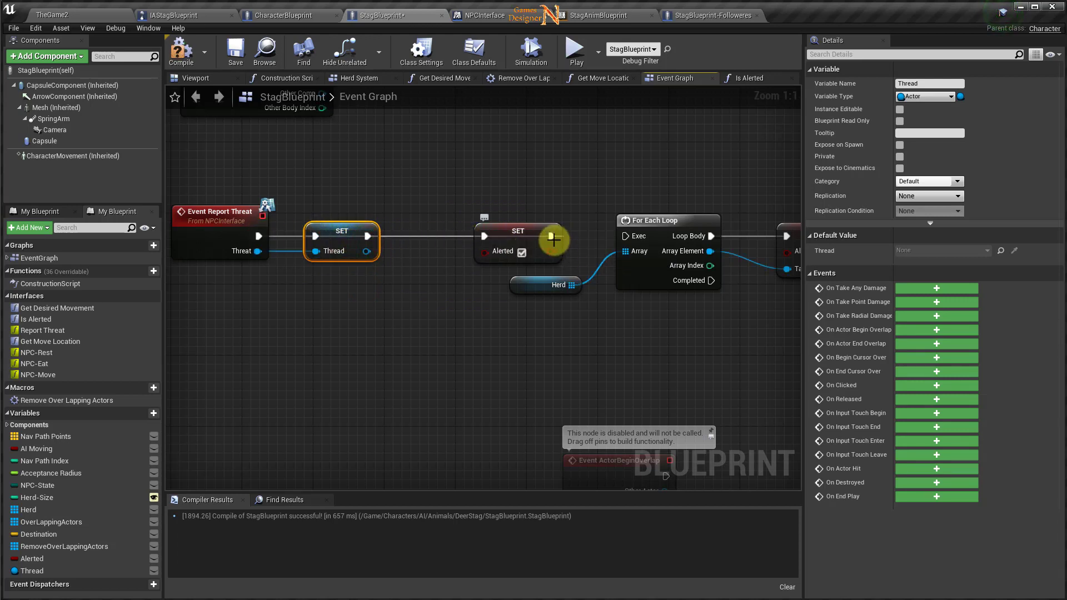
drag(551, 236, 628, 241)
mouse_move(507, 237)
mouse_down()
mouse_move(515, 192)
mouse_move(513, 240)
mouse_up()
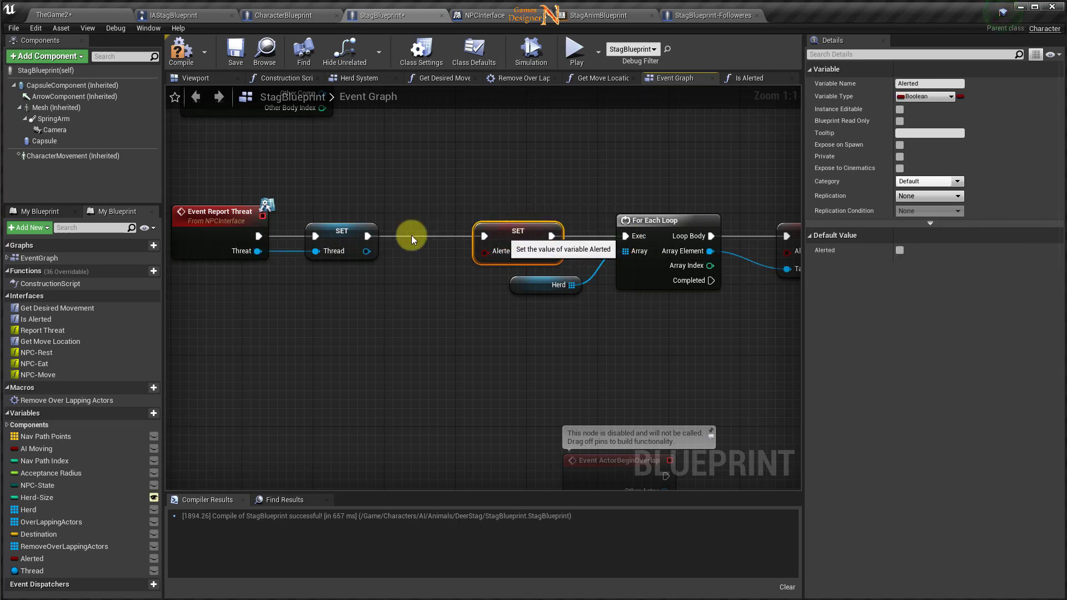
Step: Align the two setter nodes, then compile and save StagBlueprint
drag(346, 234, 382, 234)
right_drag(434, 331, 523, 324)
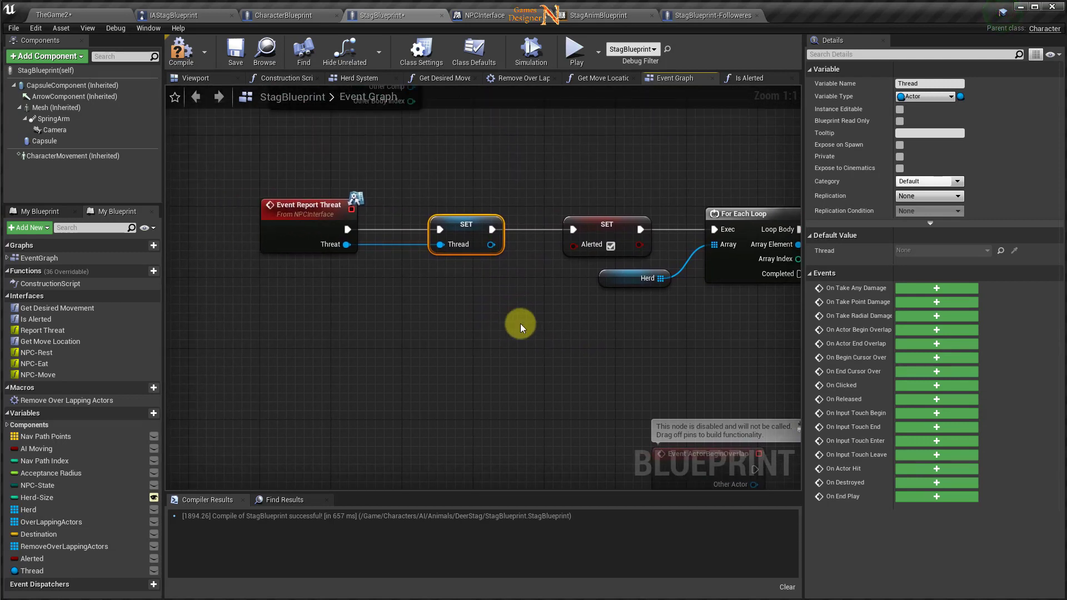
click(184, 53)
click(236, 53)
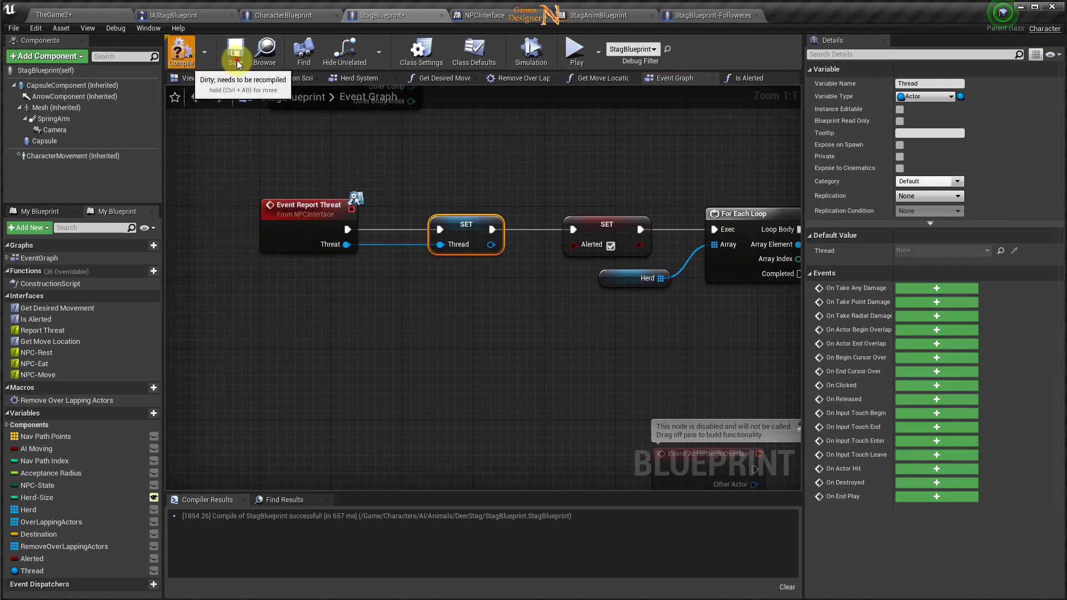
mouse_move(543, 359)
right_down()
mouse_move(390, 389)
mouse_move(429, 388)
right_up()
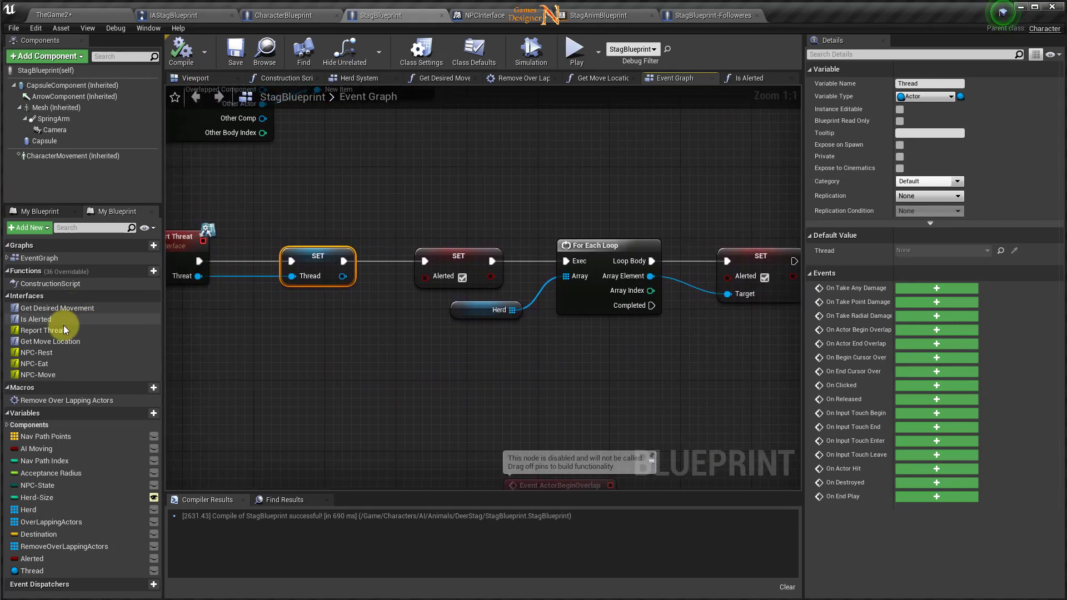
Step: In Get Move Location, change the 5000.0 multiplier to 15000, then compile and save
double_click(58, 341)
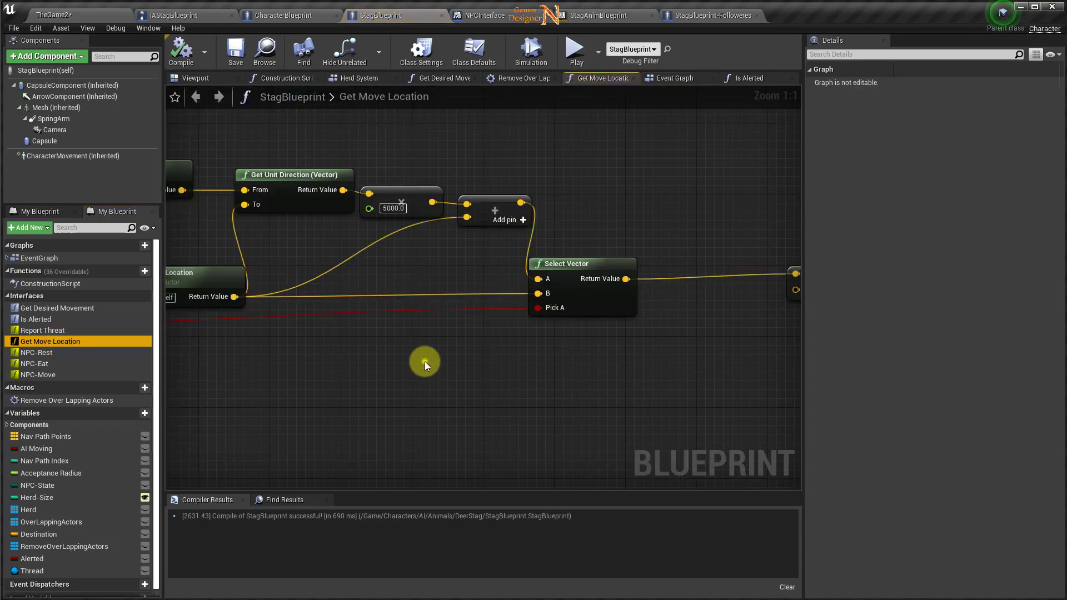
right_drag(425, 362, 43, 367)
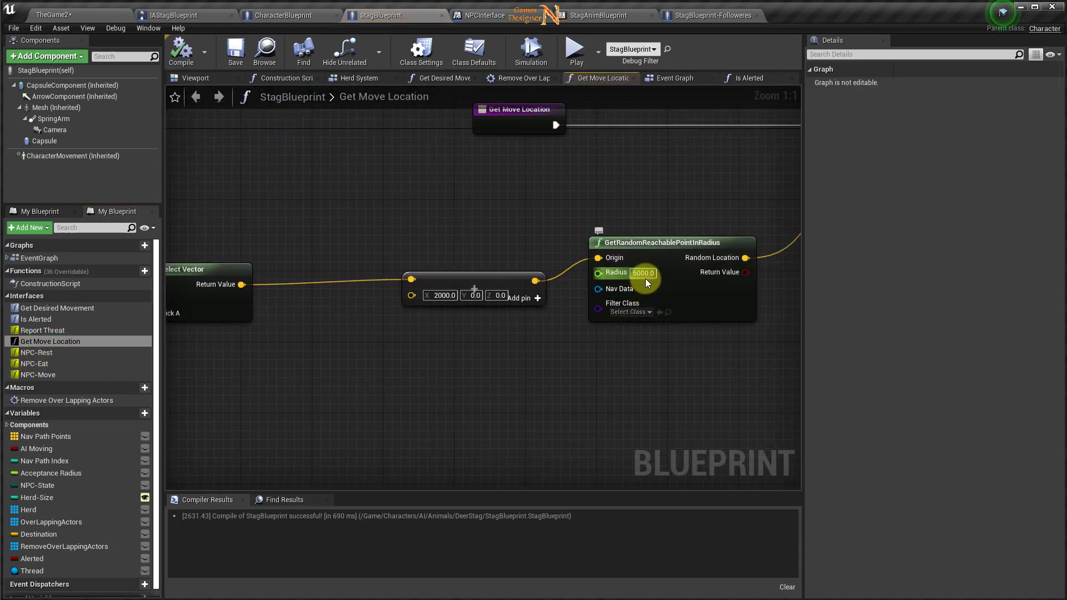
right_drag(595, 283, 754, 392)
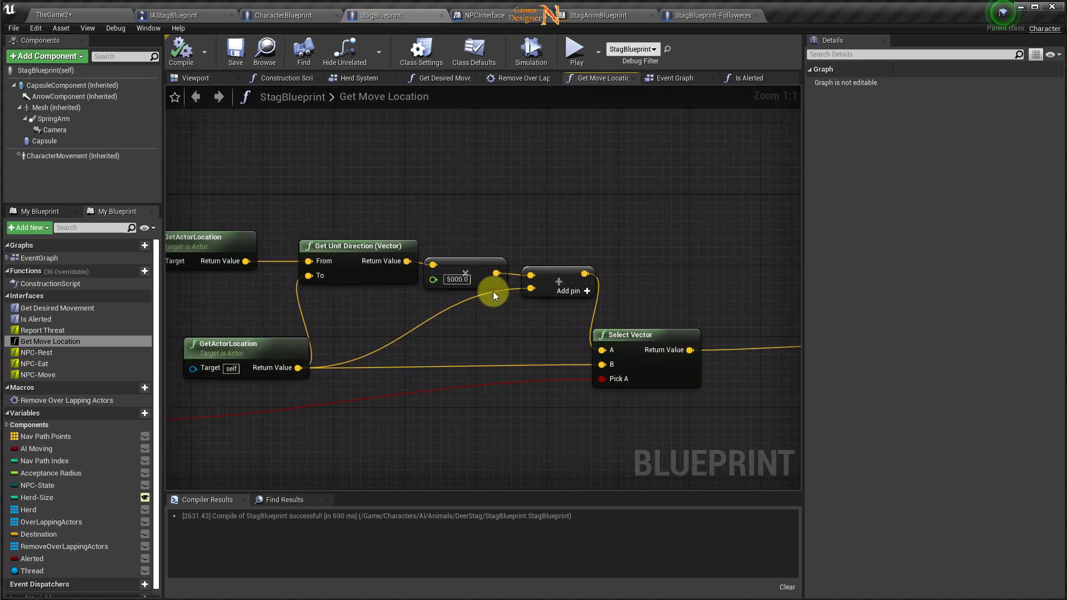
click(461, 279)
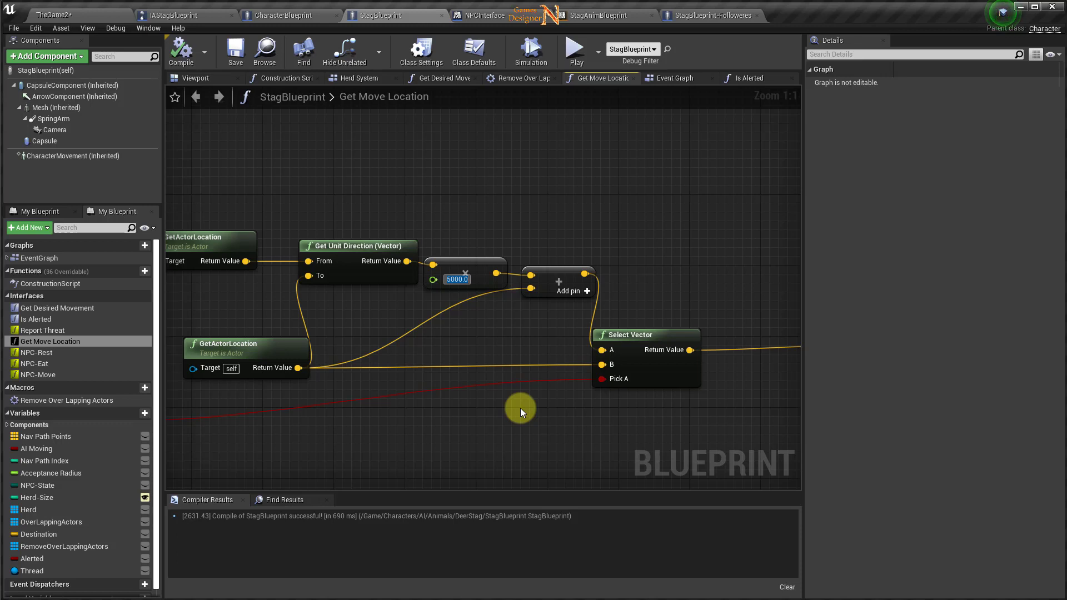
text(15000)
key(Return)
click(181, 51)
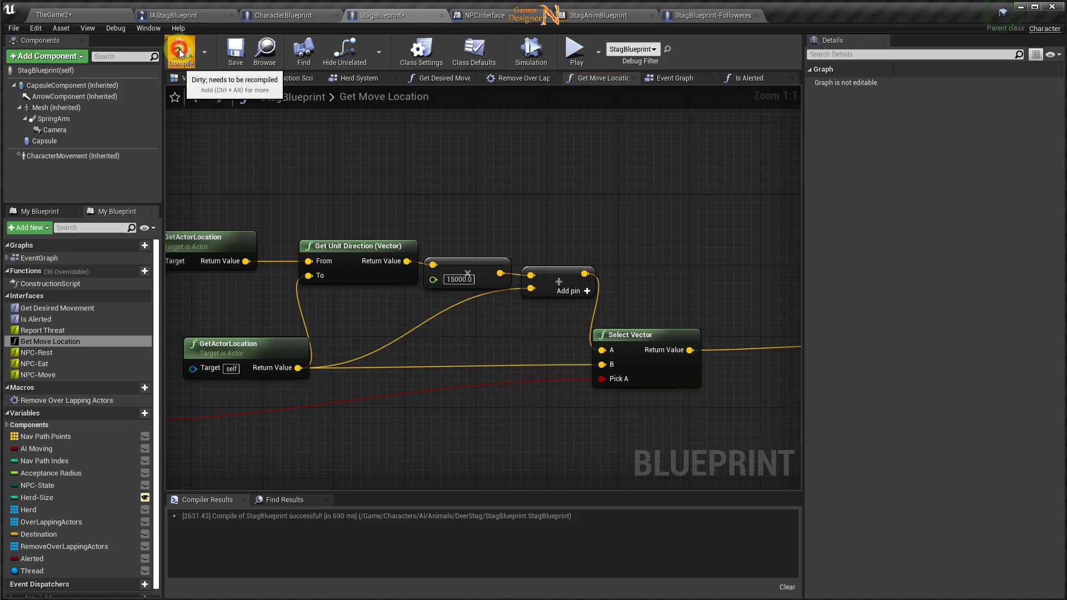
click(236, 50)
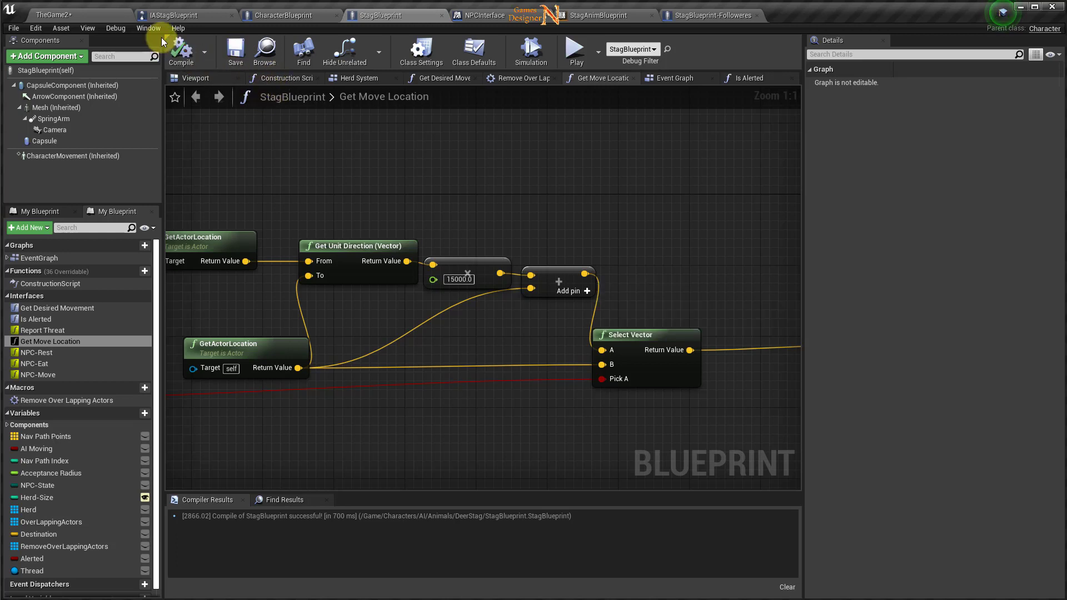
click(201, 78)
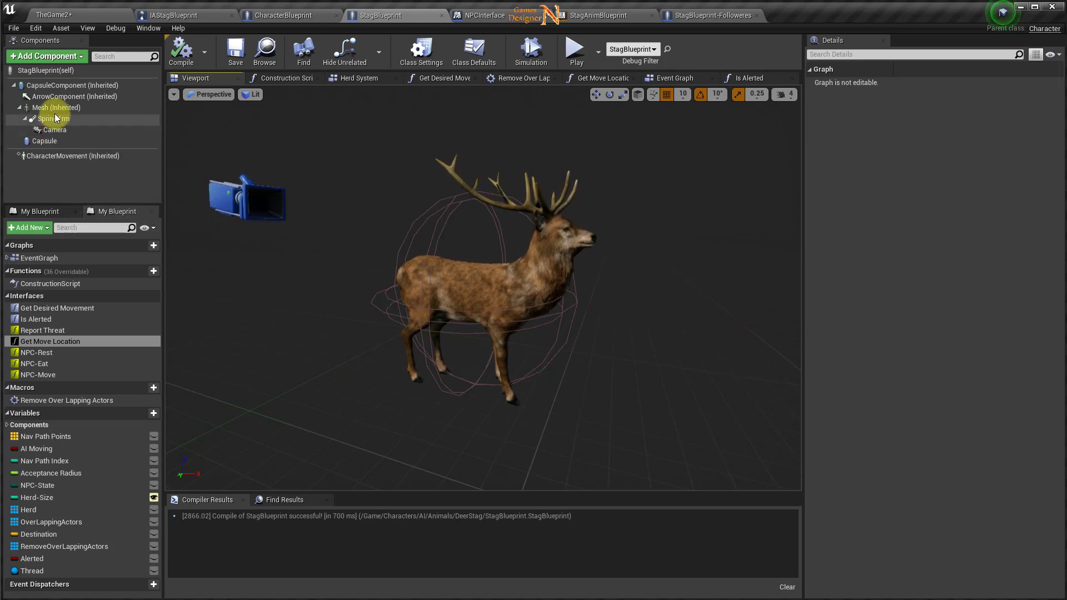
Step: Expand the inherited CapsuleComponent's Collision Presets in the Details panel
click(59, 86)
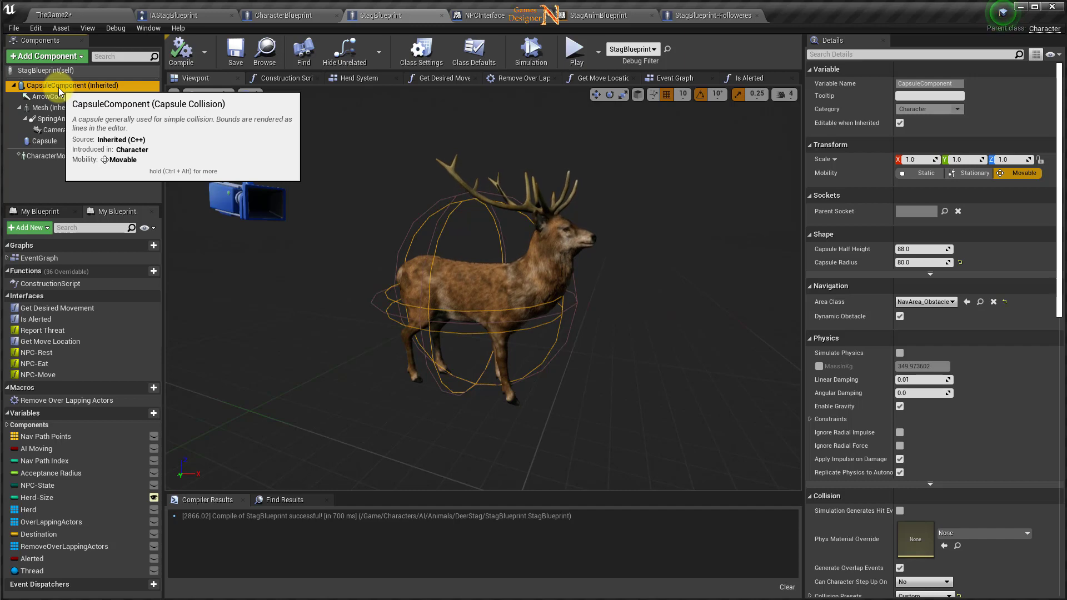
scroll(975, 439, down, 2)
scroll(963, 452, down, 2)
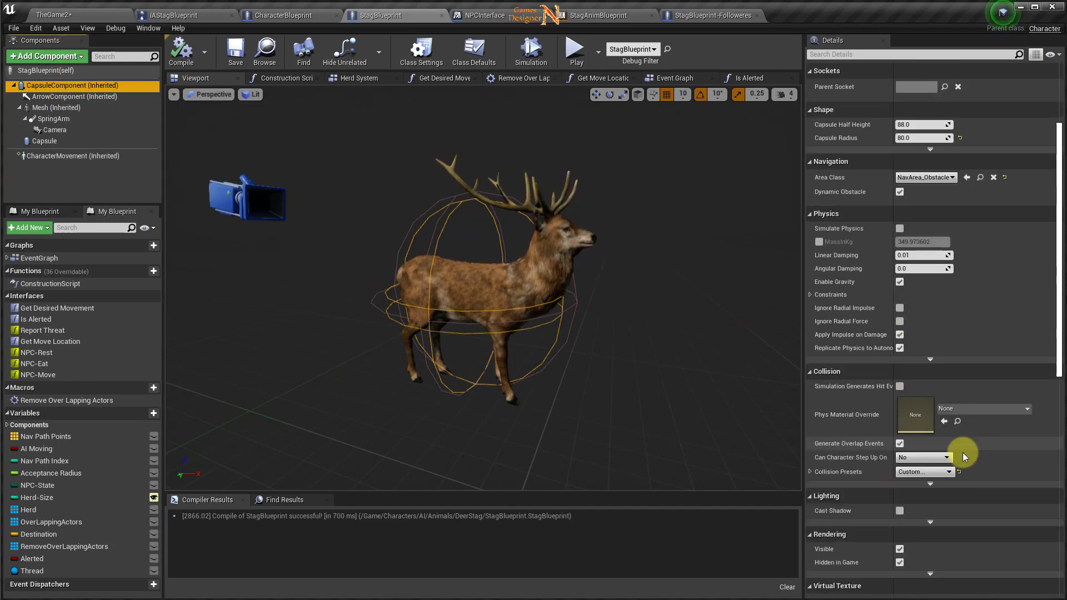
click(808, 472)
scroll(967, 479, down, 2)
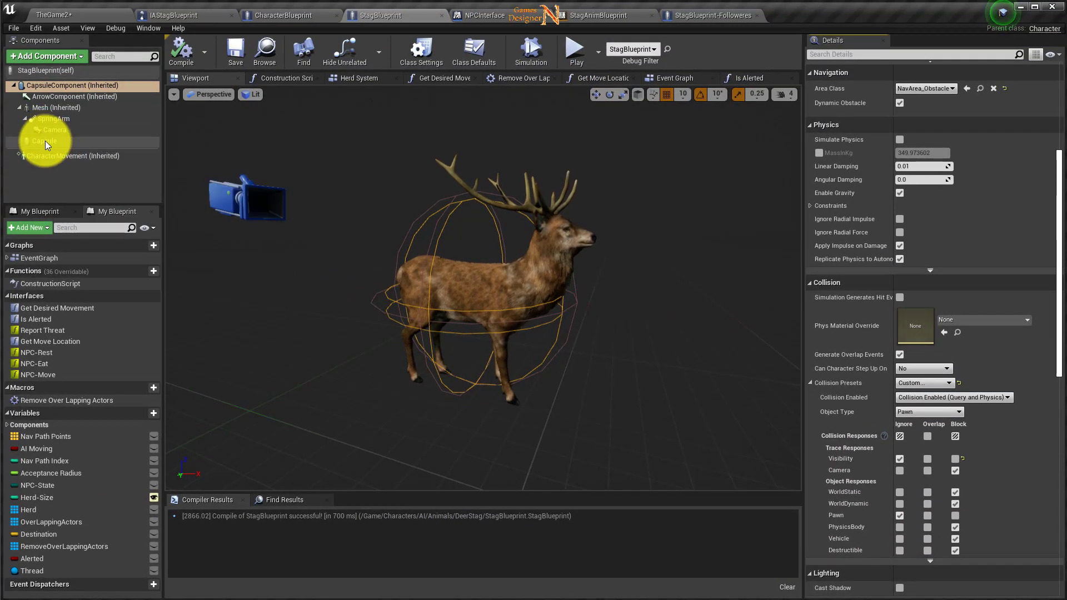
Step: Expand the added Capsule component's Collision Presets, showing NoCollision
click(45, 141)
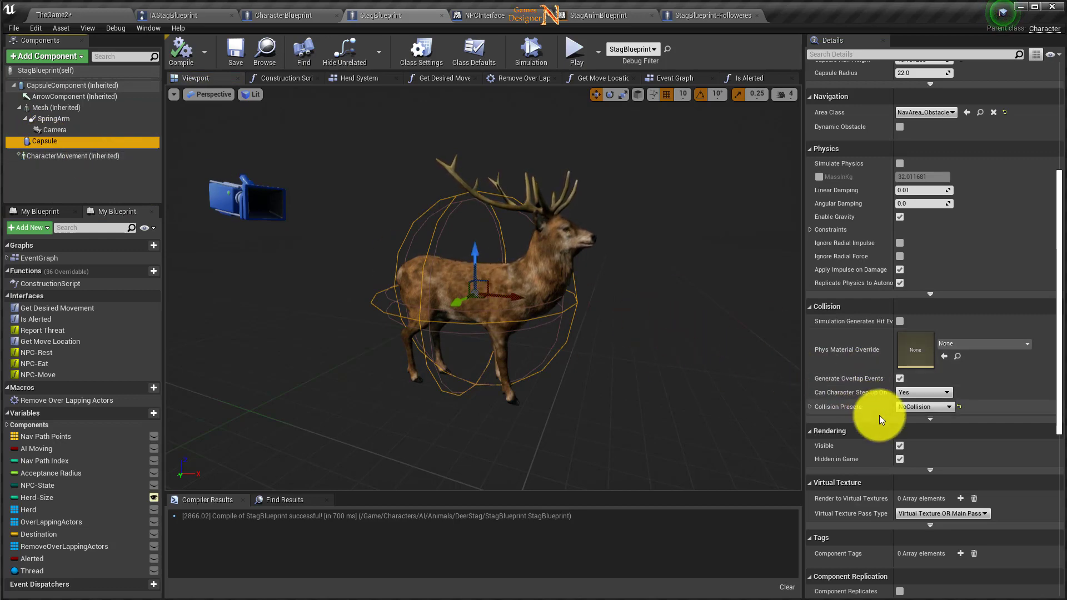
scroll(889, 439, down, 2)
scroll(899, 456, down, 1)
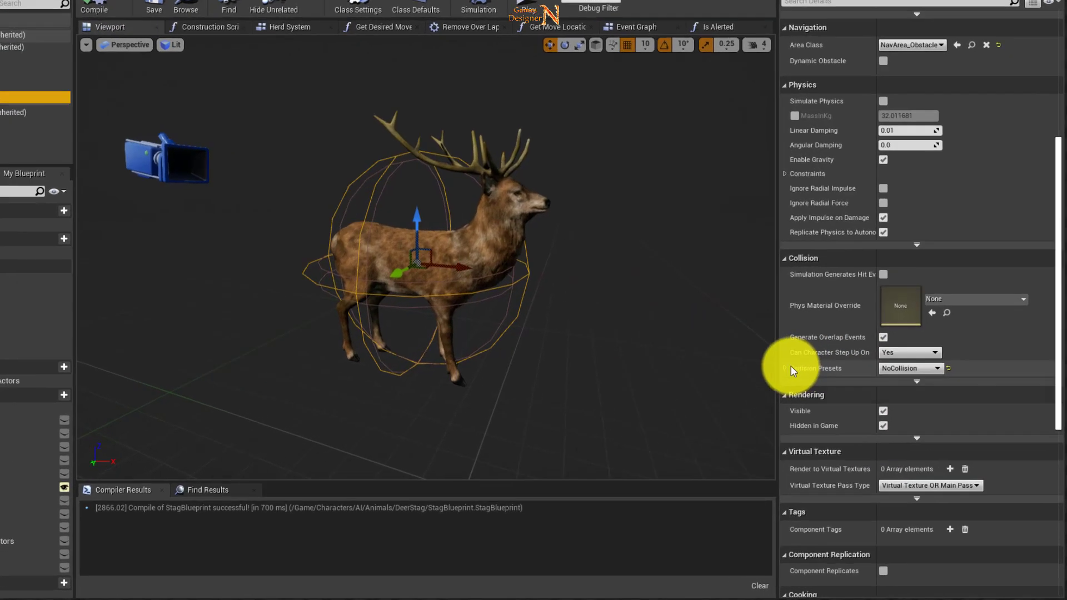
click(810, 389)
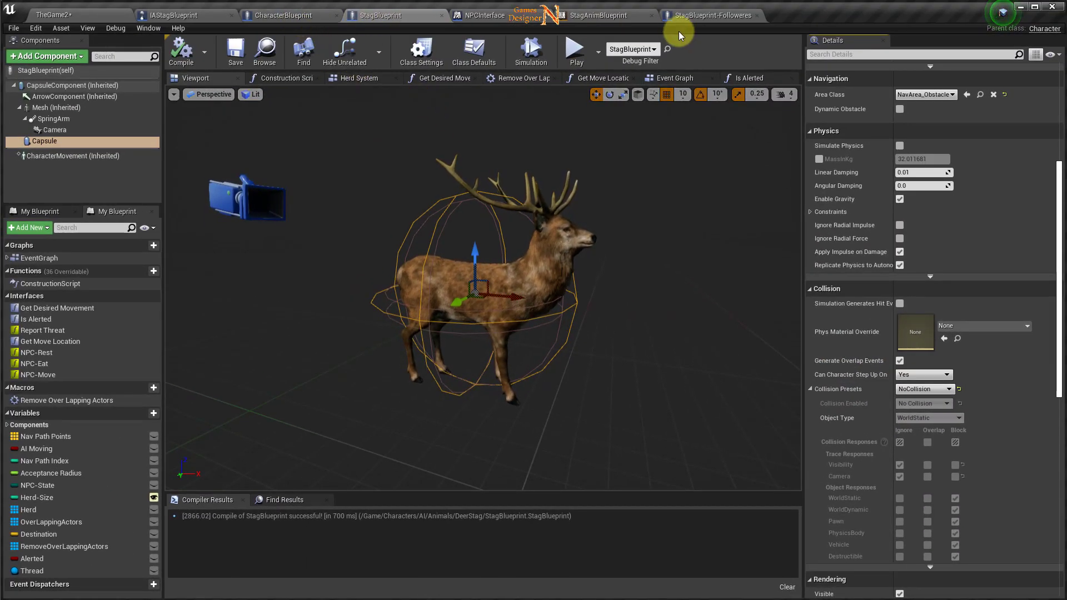
Step: Compile and save StagBlueprint
click(700, 17)
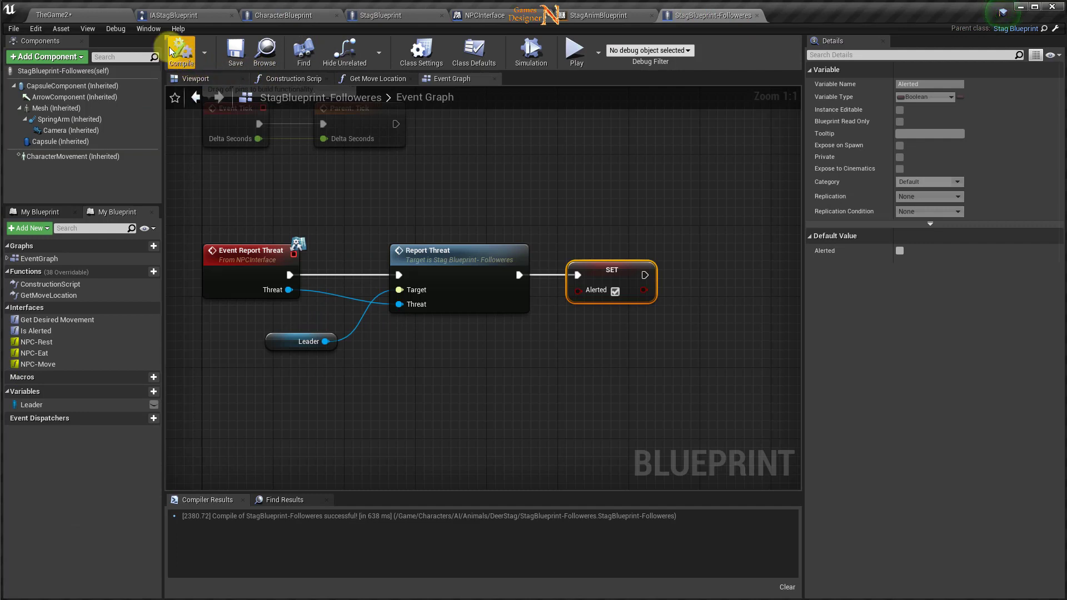
click(392, 15)
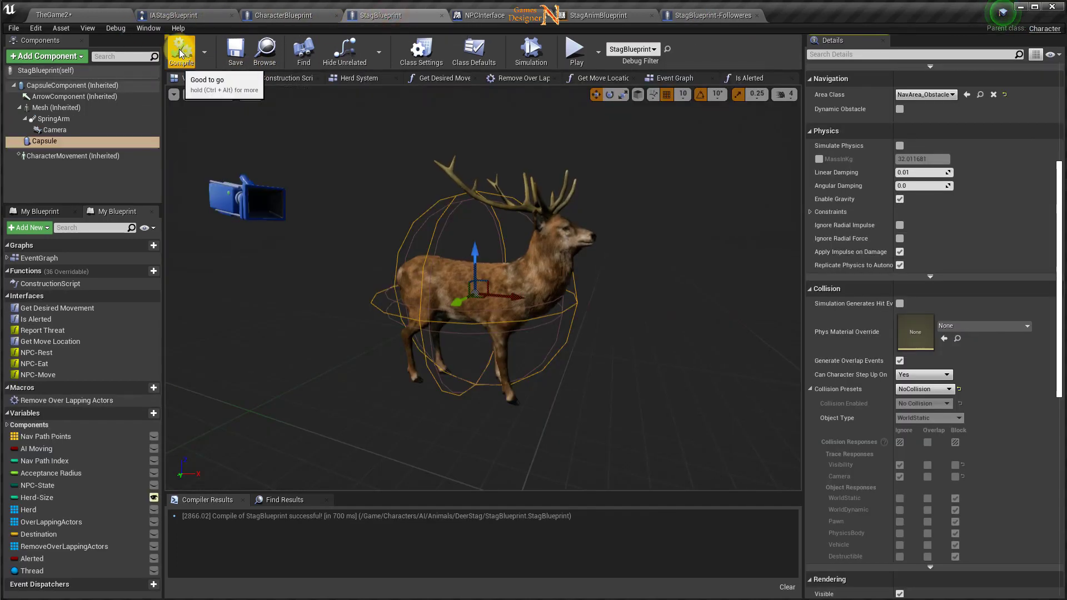
click(181, 49)
click(235, 50)
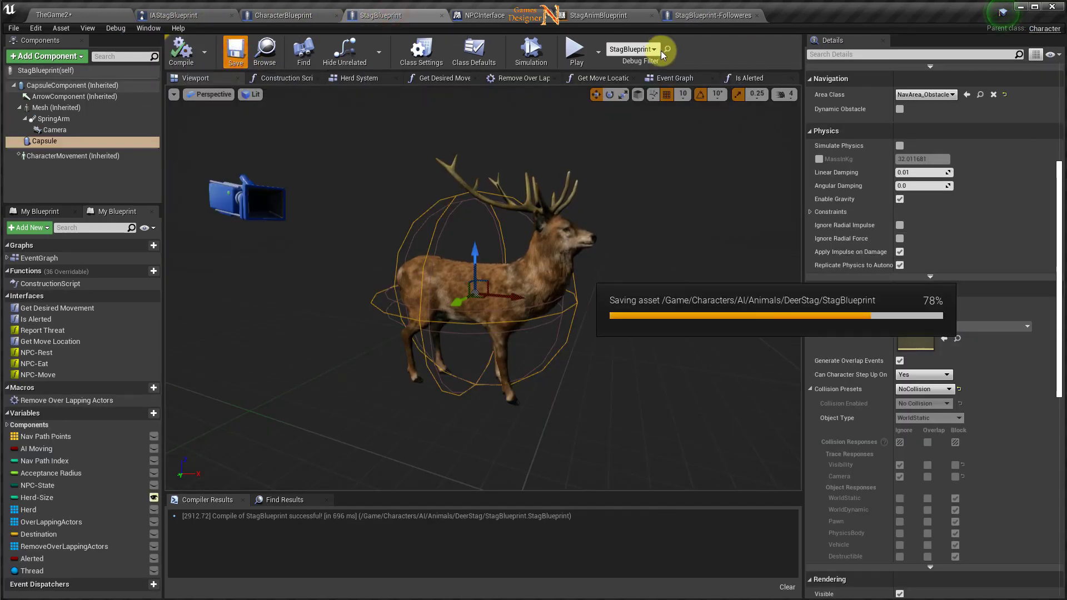
Step: Inspect the follower stag's CapsuleComponent and Capsule (OverlapAllDynamic) collision, then return to TheGame2
click(715, 17)
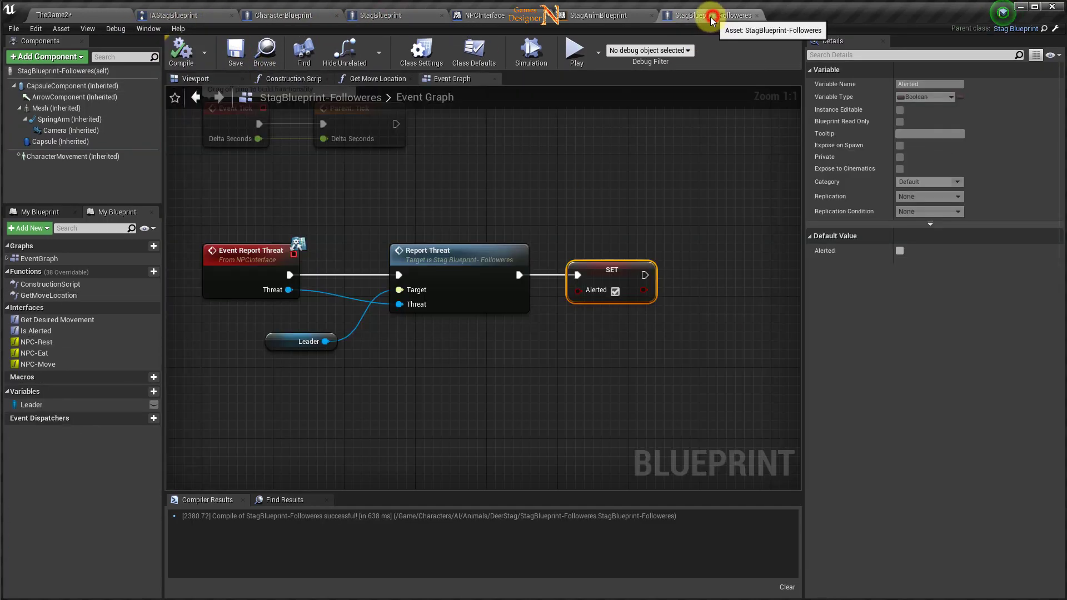
click(57, 87)
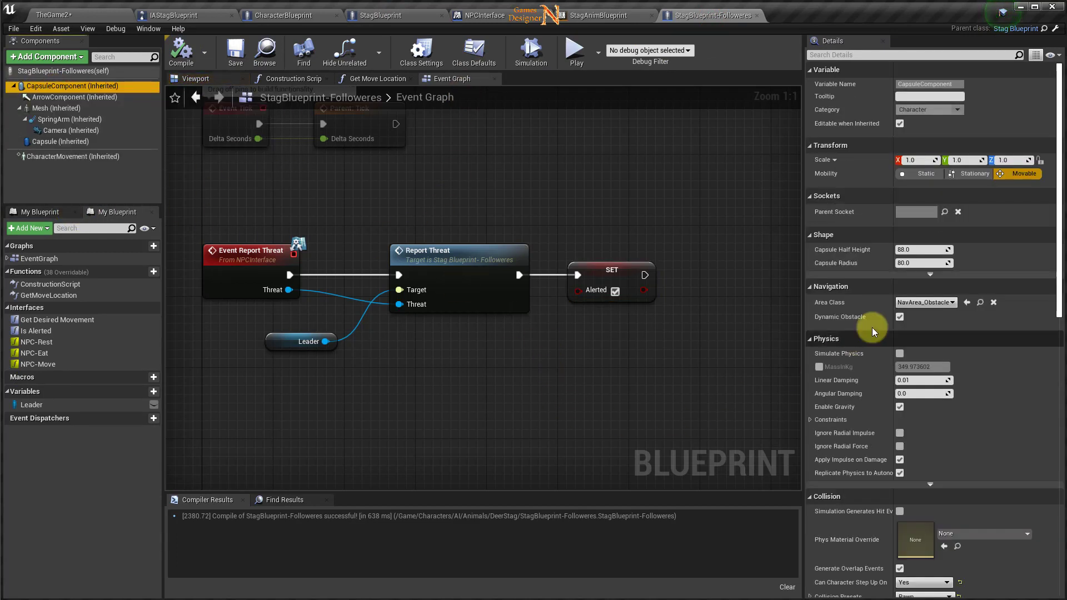
scroll(902, 392, down, 2)
scroll(901, 389, down, 3)
click(811, 471)
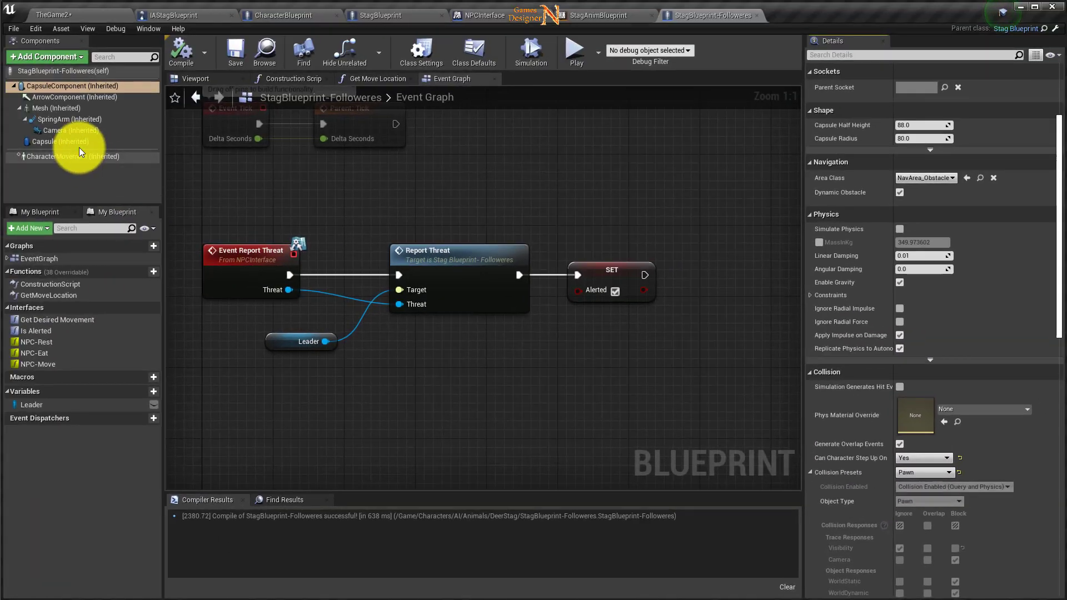
click(33, 149)
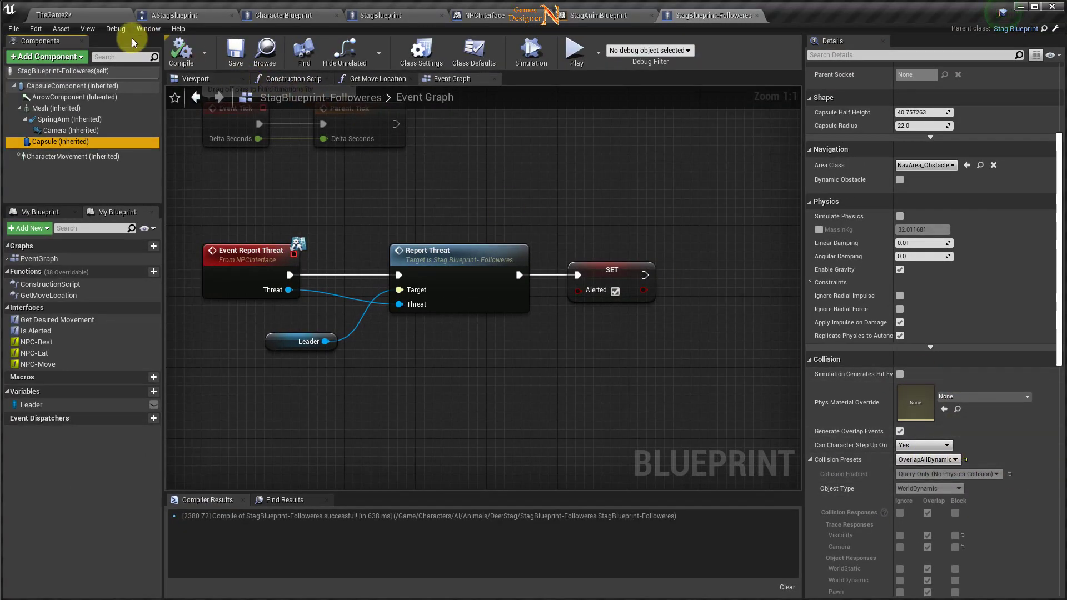
click(106, 17)
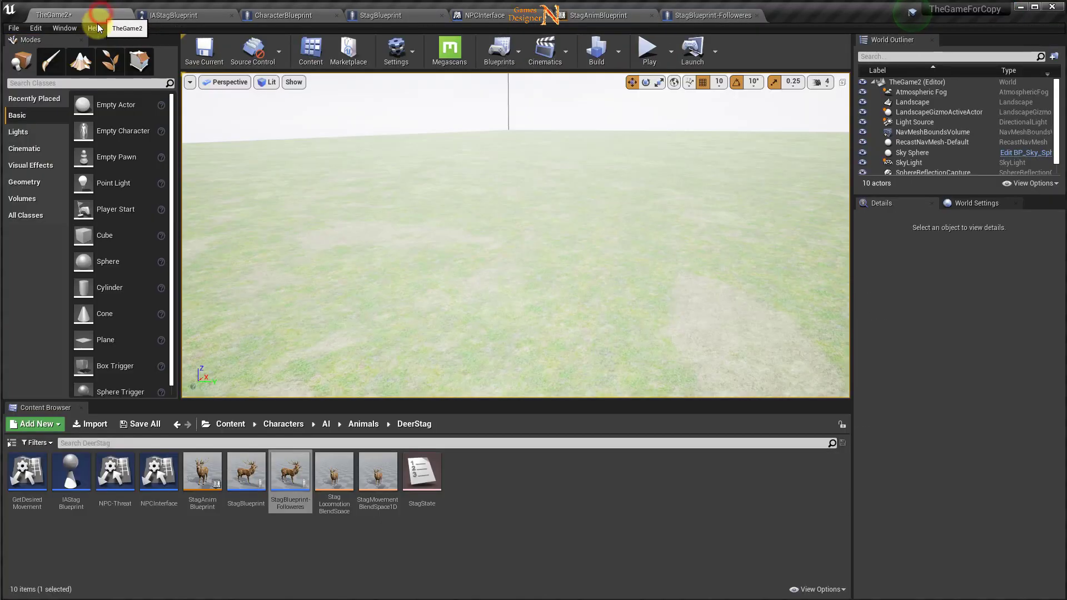
Step: Save all modified content and the map, then play the level and walk the character into the deer herd
click(141, 424)
click(888, 420)
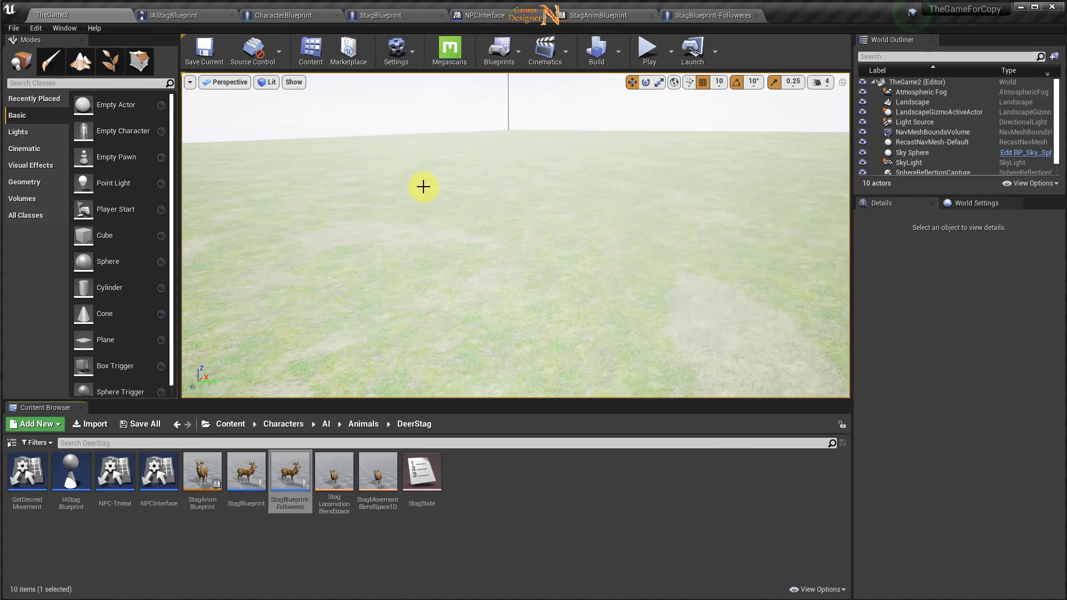
right_drag(525, 275, 555, 184)
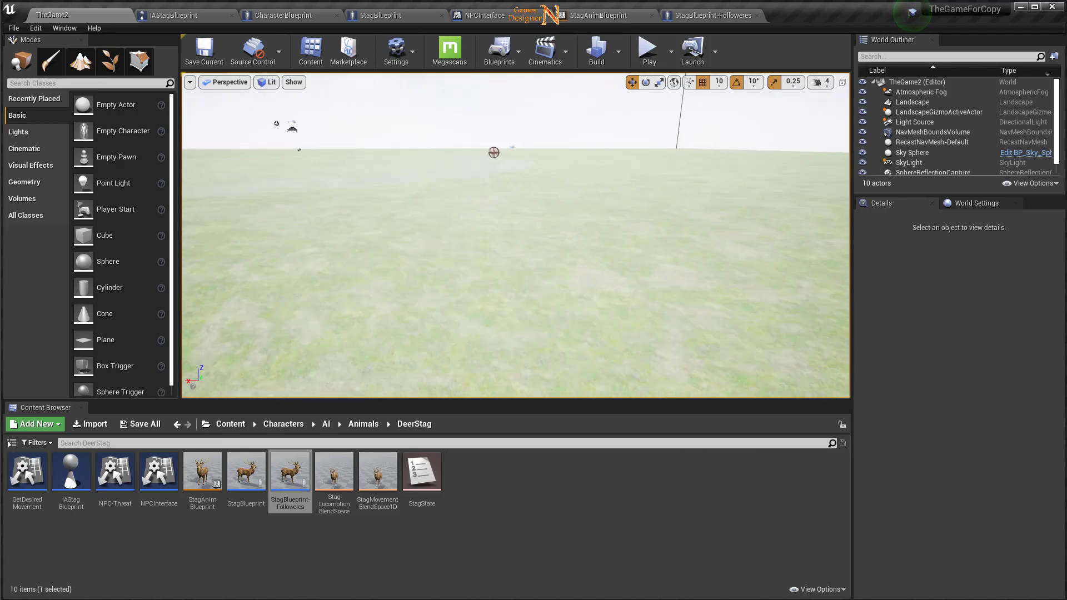
right_drag(555, 185, 525, 279)
drag(532, 292, 552, 257)
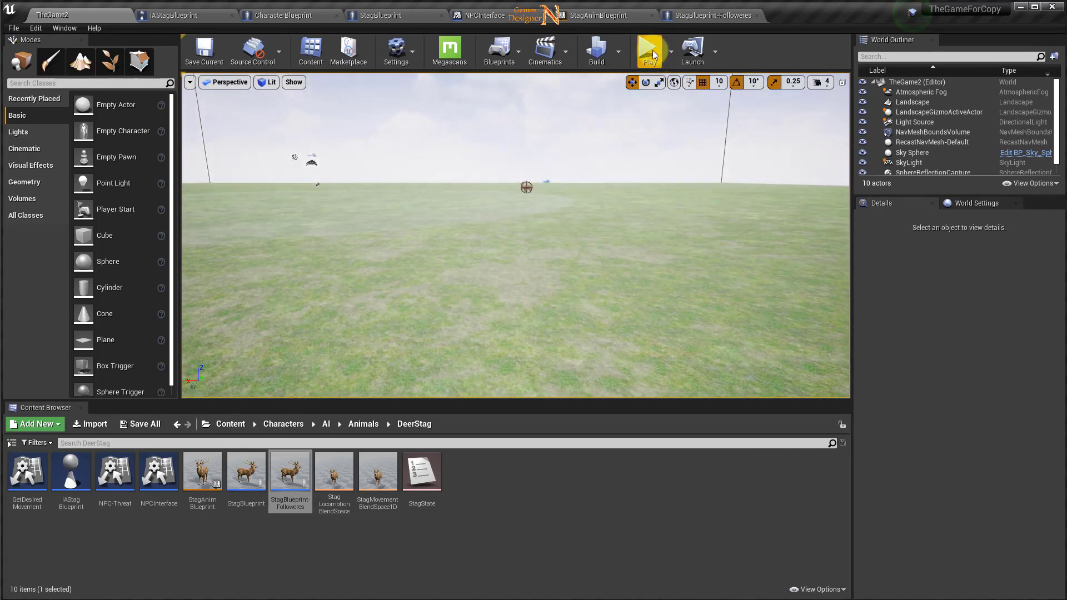
key(alt+p)
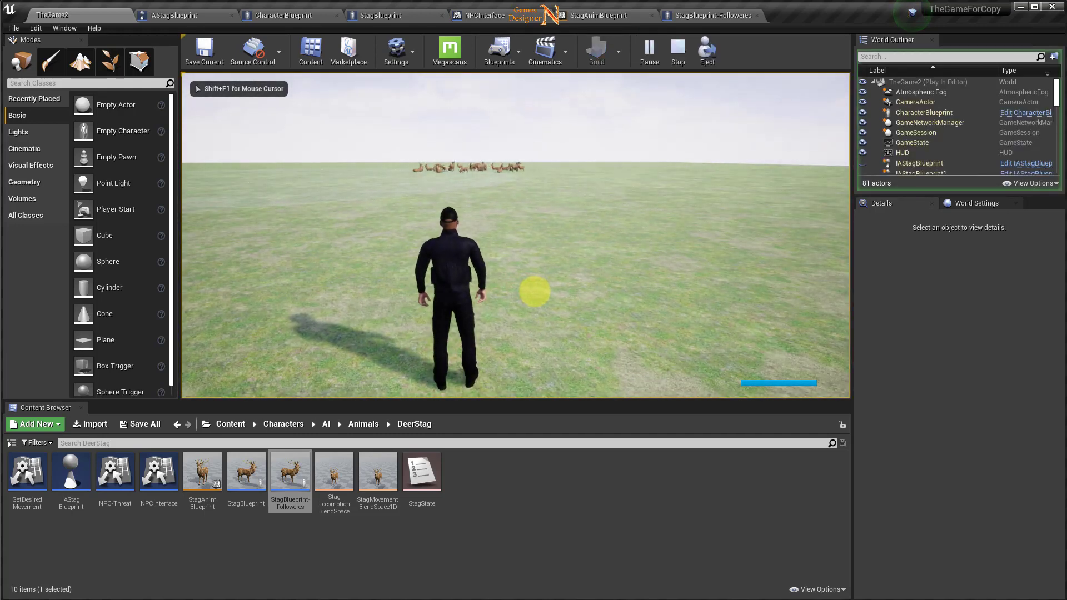
key(w)
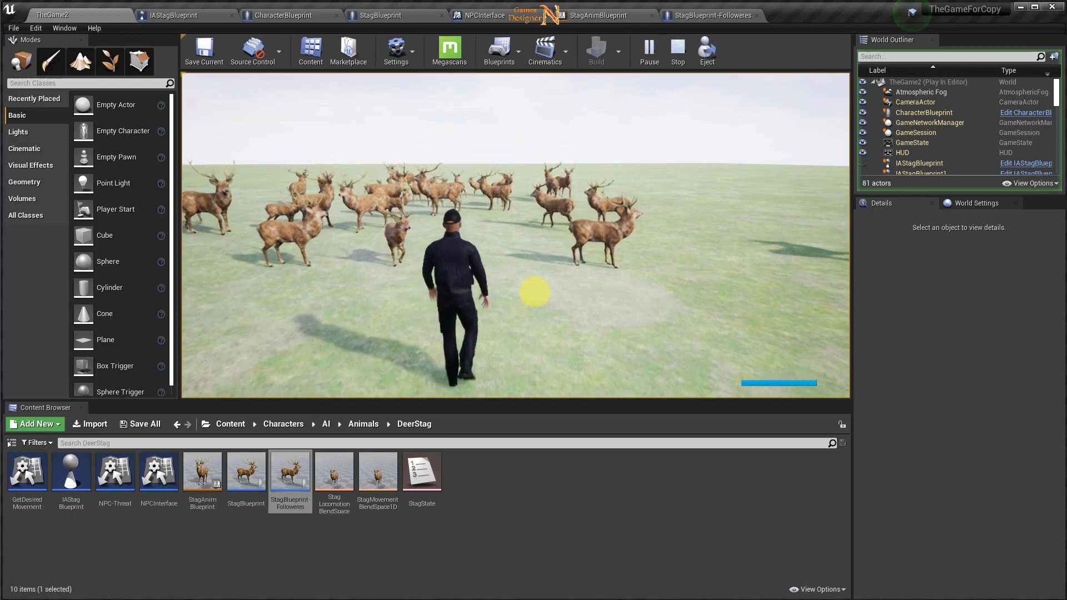
Step: Stop the running session, start a fresh play test, and walk forward toward the distant herd
key(Escape)
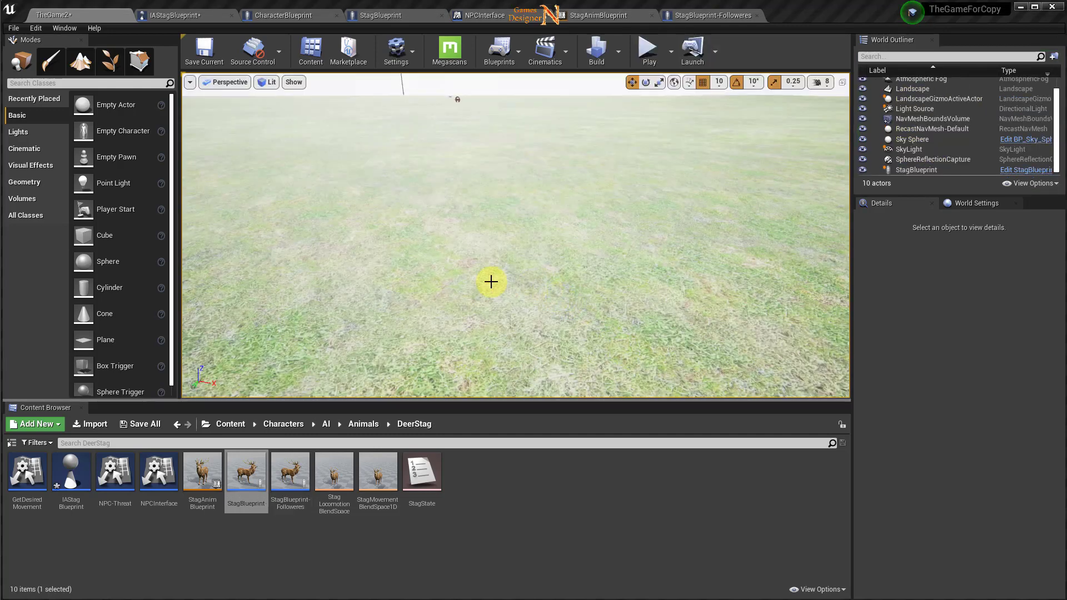
click(649, 49)
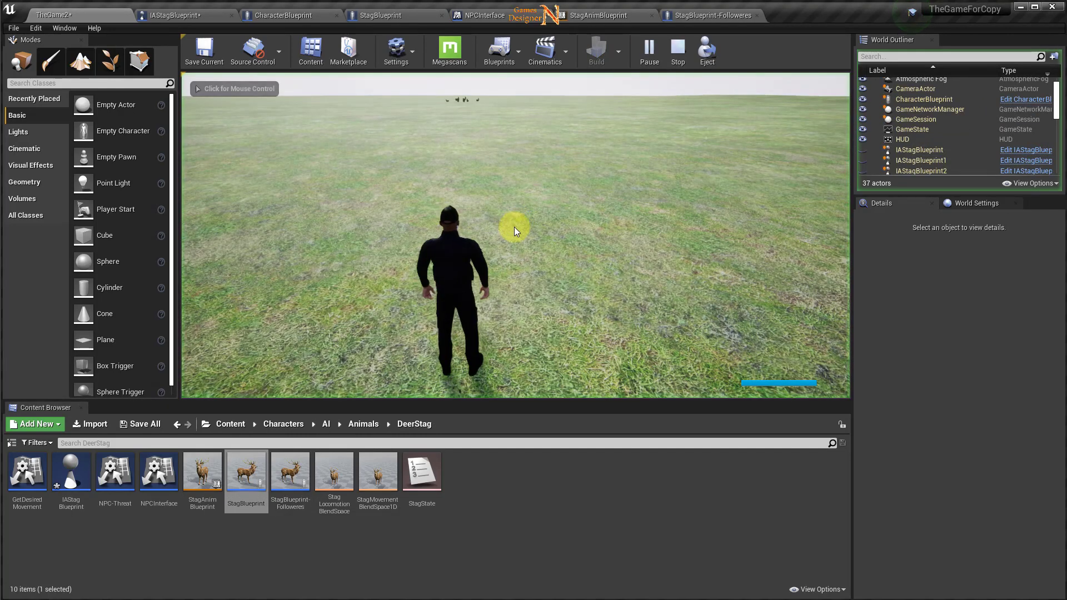
click(515, 227)
key(w)
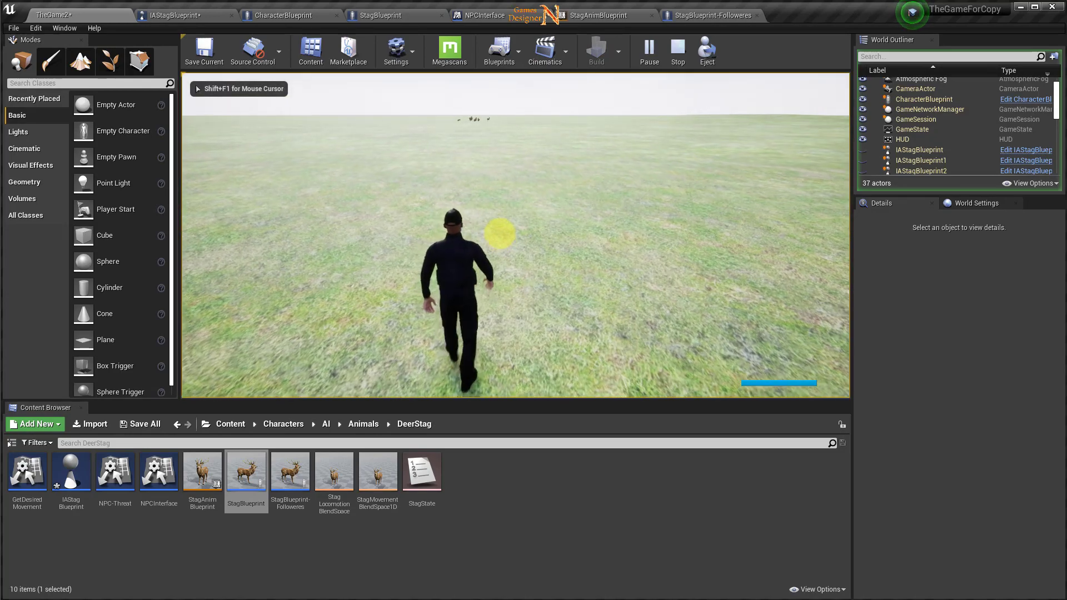